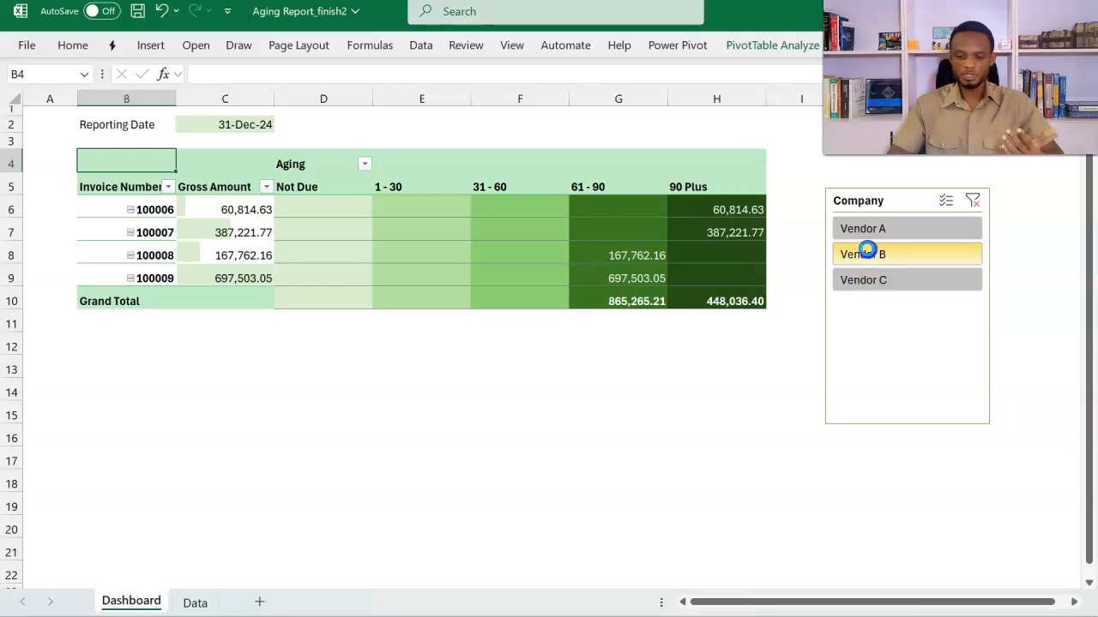
# Filter the aging report to Vendor C, and clear the Company filter to show all vendors
pyautogui.click(873, 281)
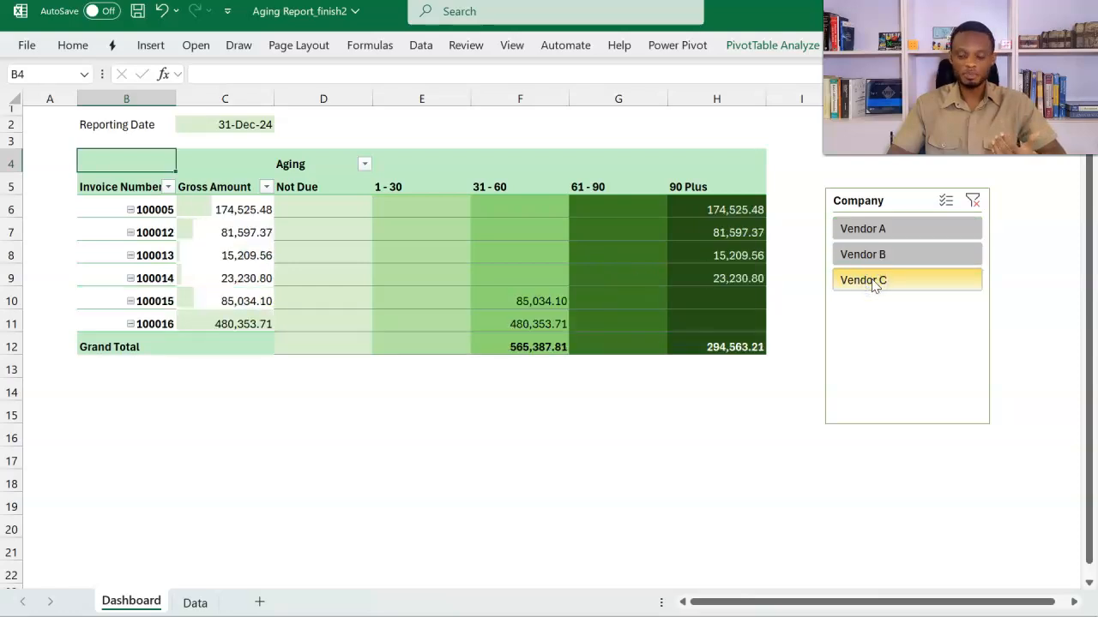
pyautogui.click(978, 202)
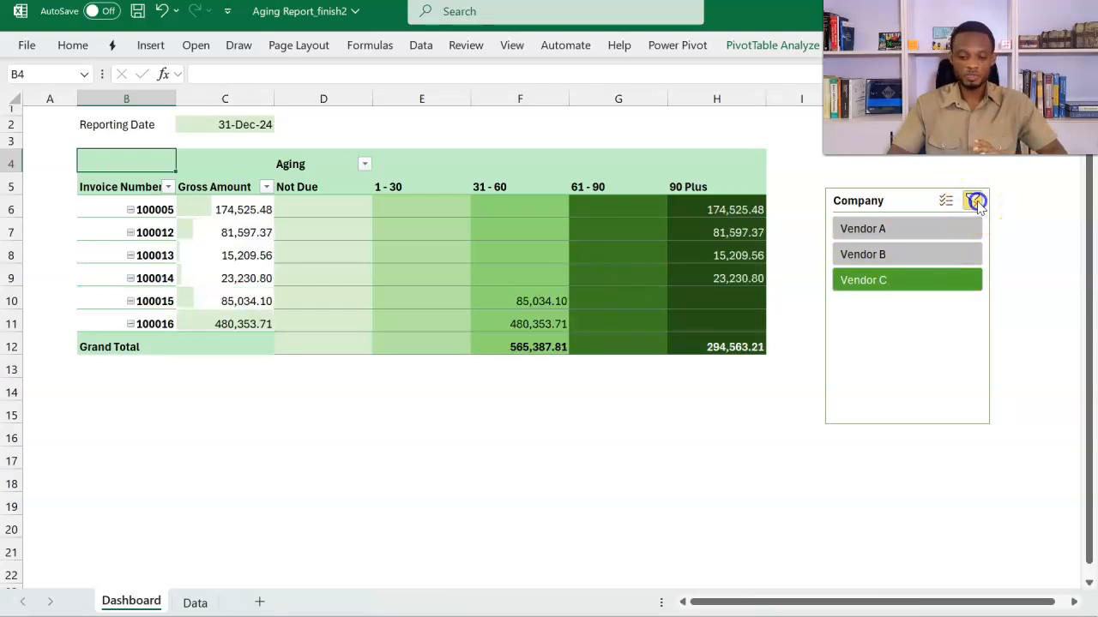
pyautogui.click(591, 257)
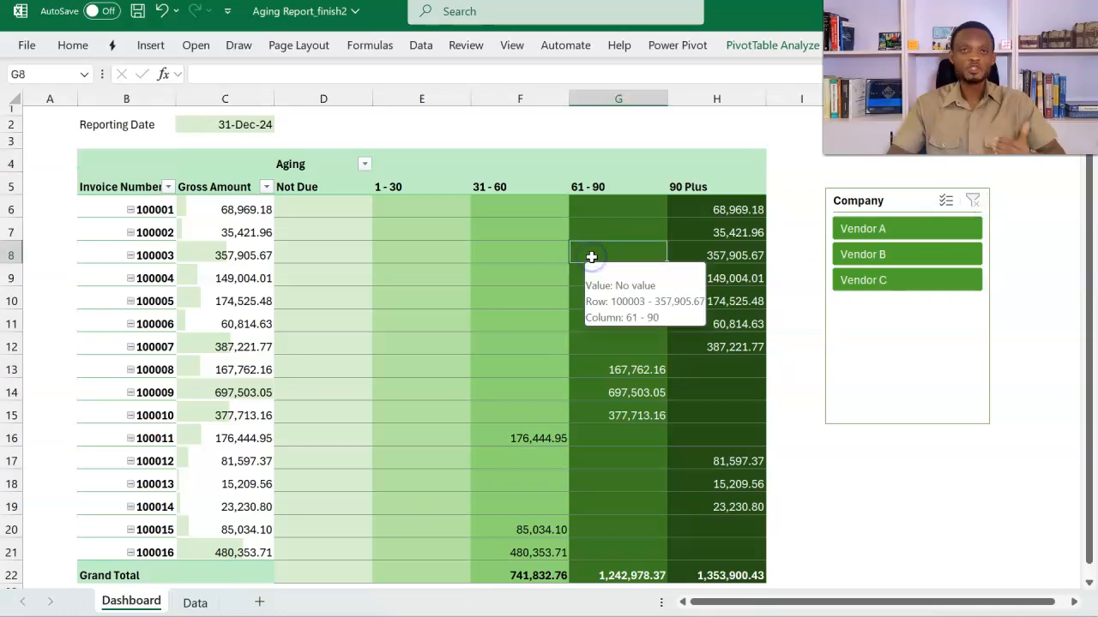
# Set the Dashboard's reporting date to today's date, 14-Sep-24, and refresh all data so the aging report recalculates
pyautogui.click(244, 129)
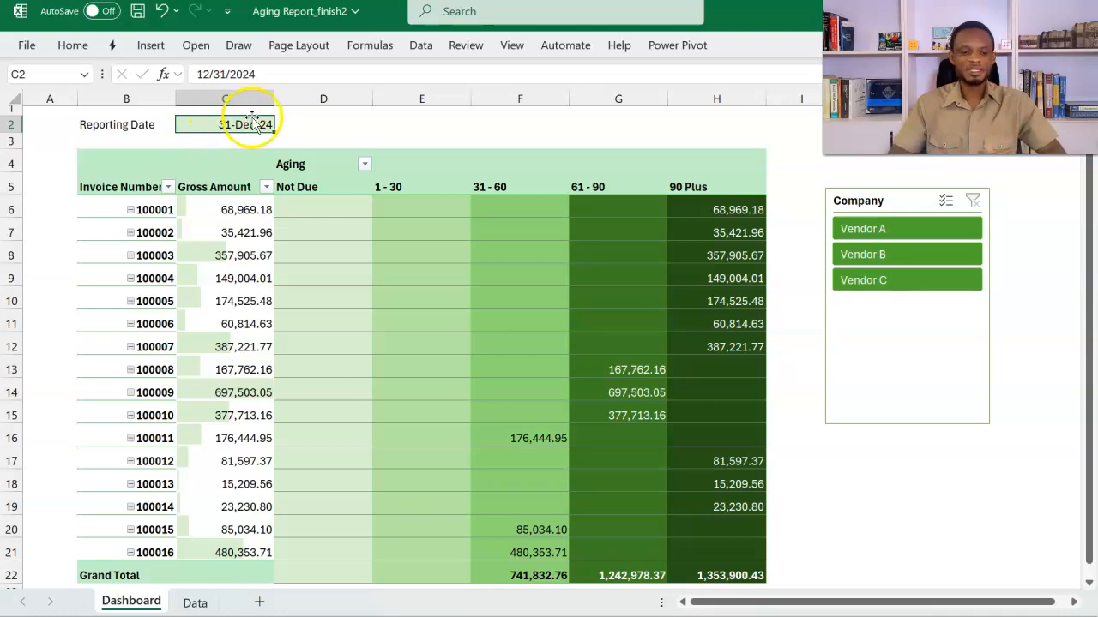
pyautogui.hotkey('ctrl', ';')
pyautogui.press('Return')
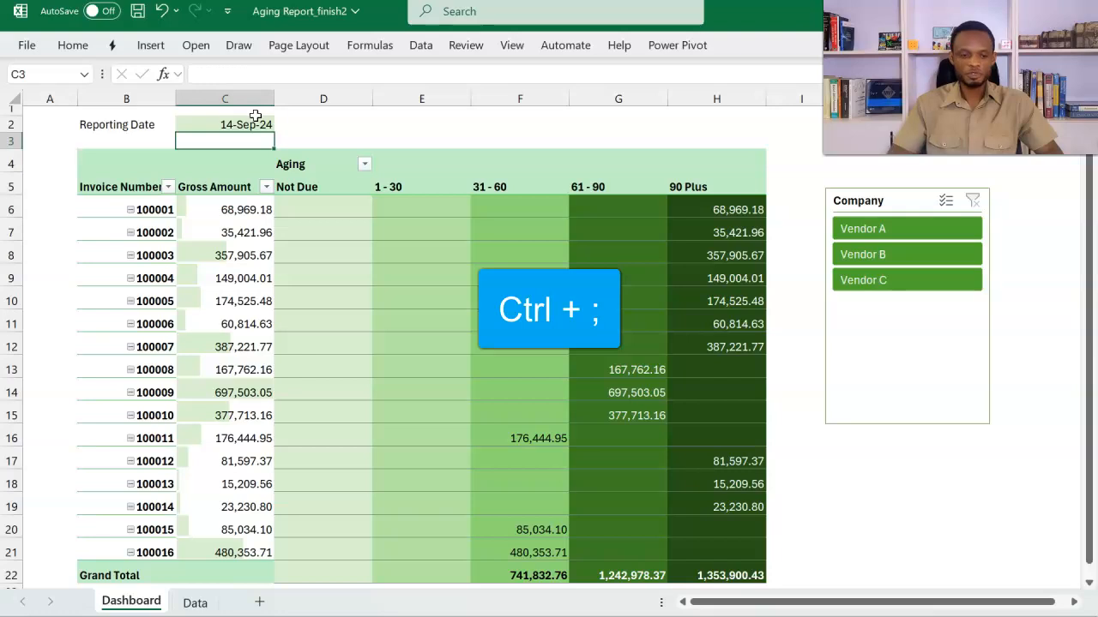
pyautogui.click(423, 51)
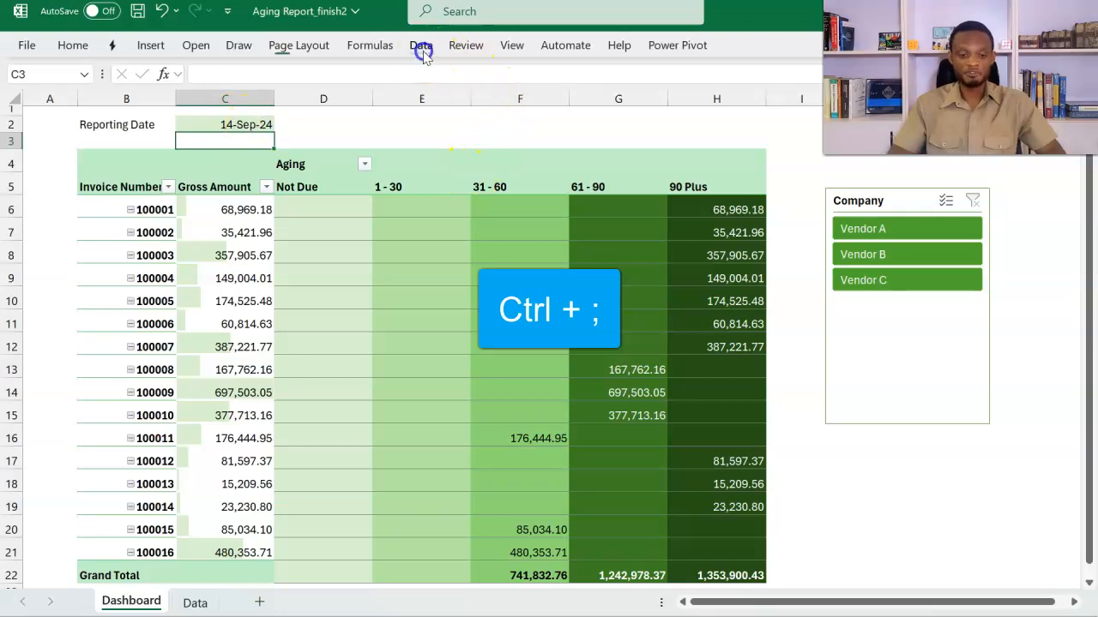
pyautogui.click(144, 113)
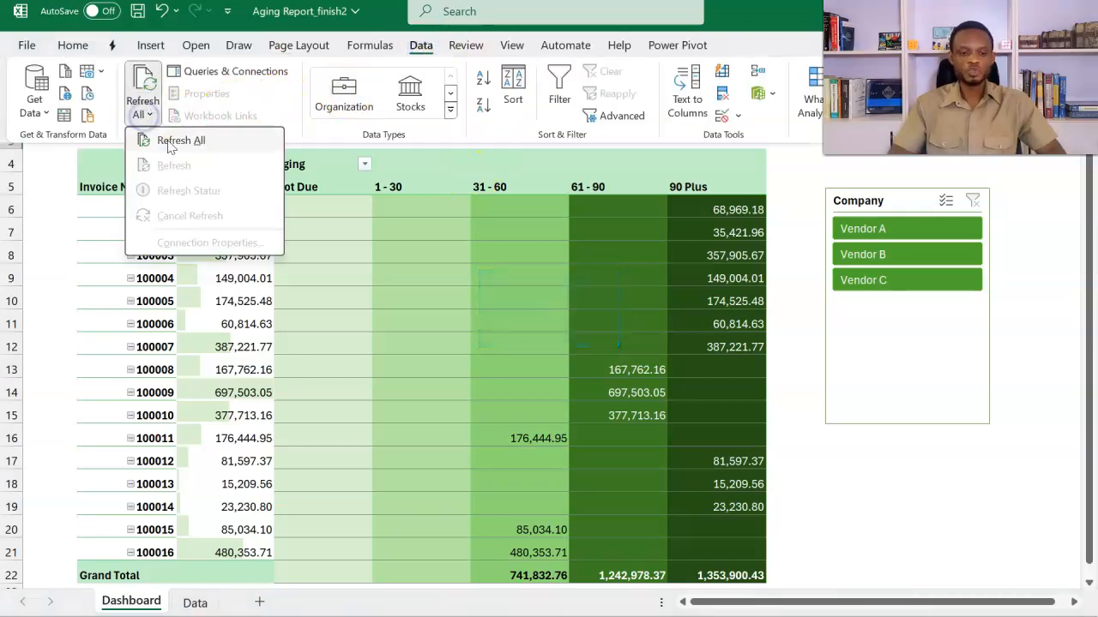
pyautogui.click(171, 142)
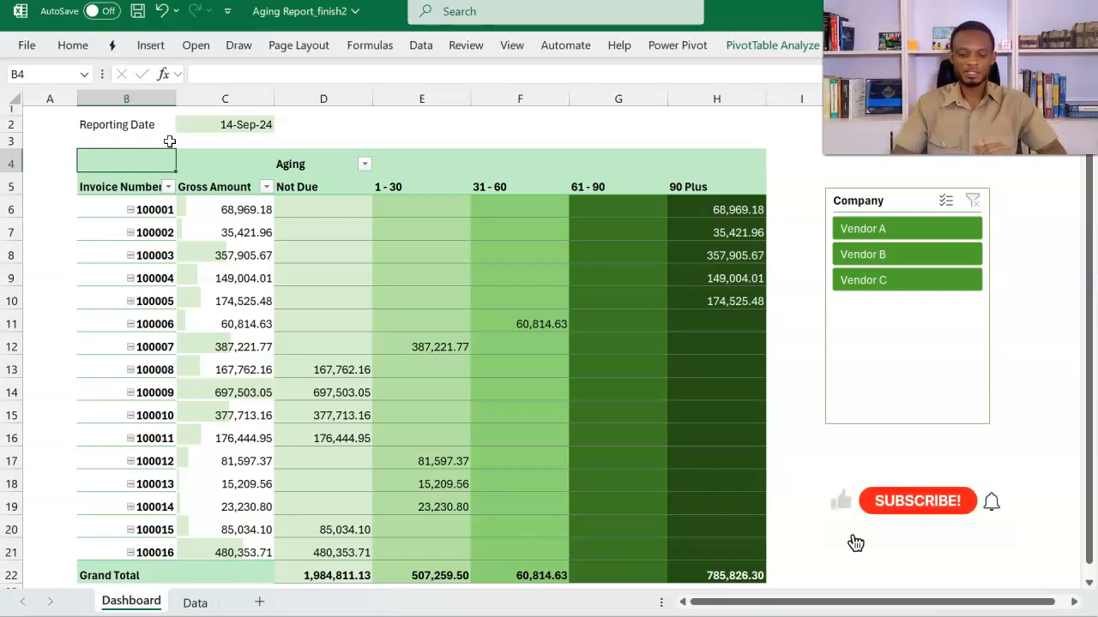
pyautogui.click(299, 229)
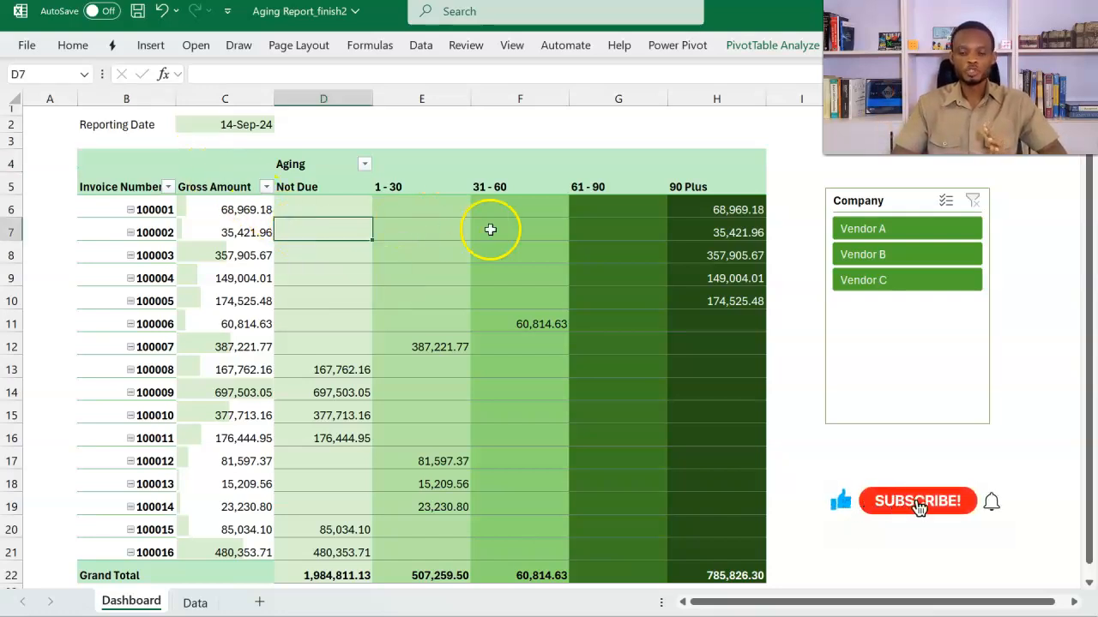
# Review the aging report for Vendor A, Vendor B and Vendor C in turn, and clear the Company filter
pyautogui.click(867, 230)
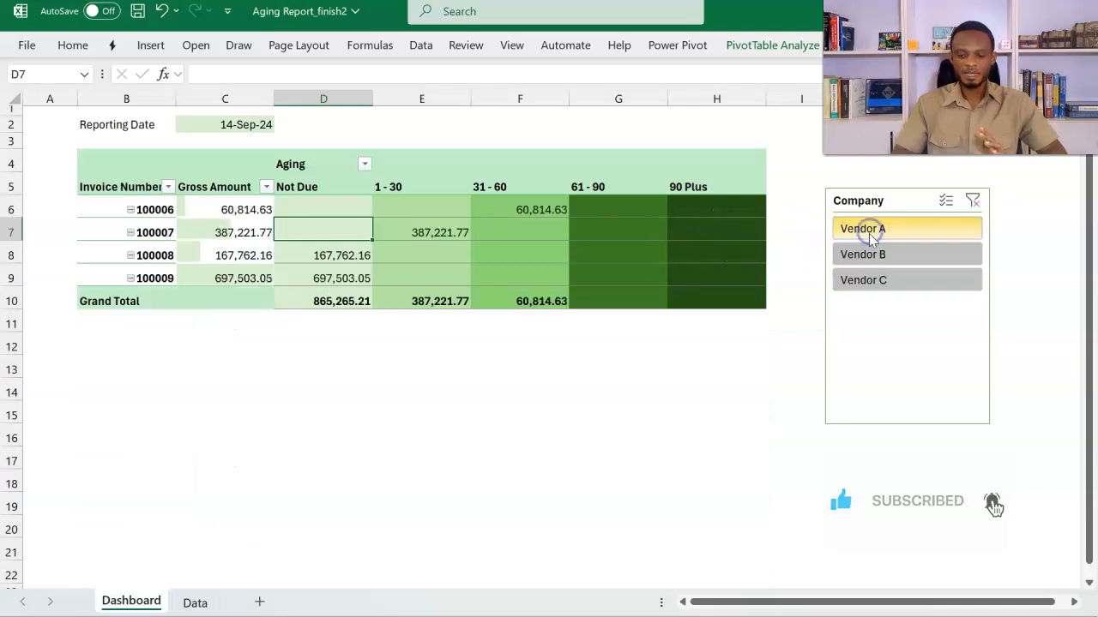
pyautogui.click(868, 254)
pyautogui.click(874, 280)
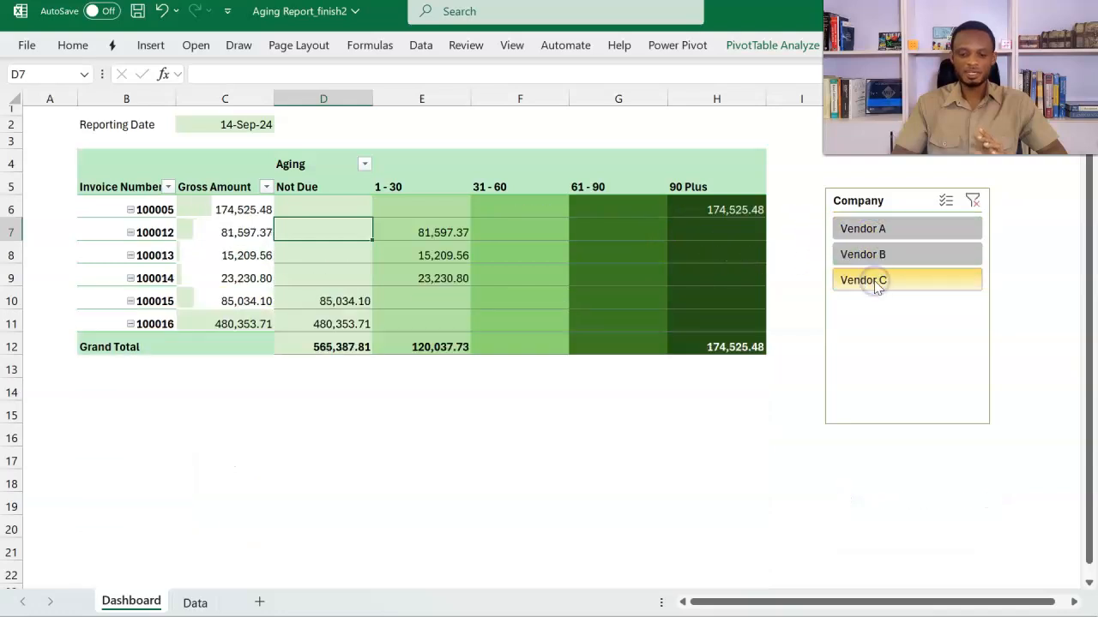
pyautogui.click(972, 200)
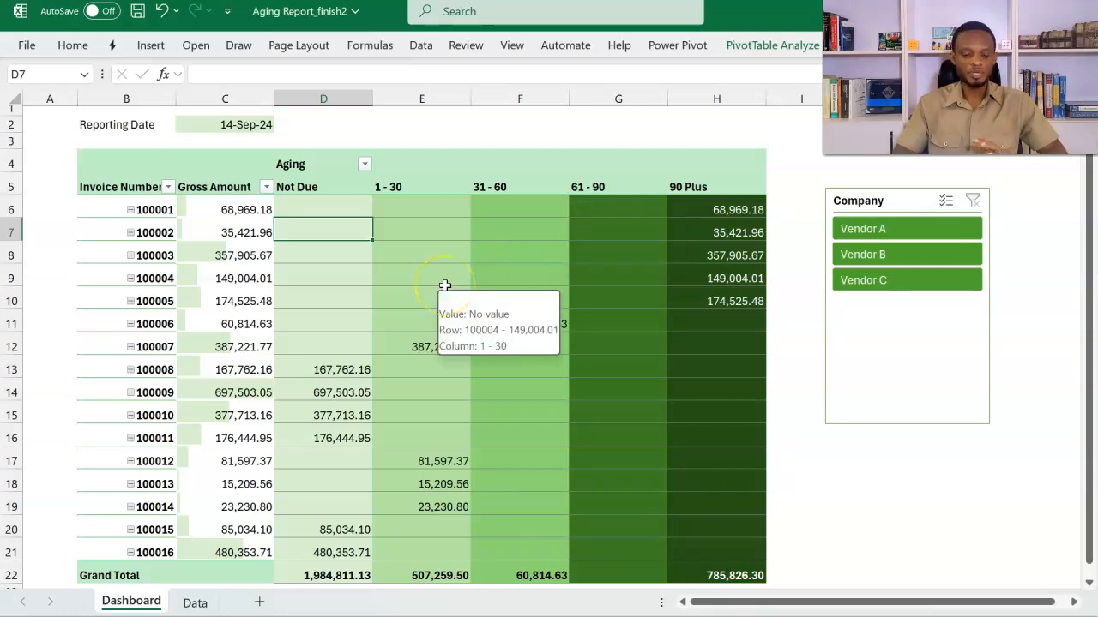
# Examine the source invoice table and the aging bucket table on the Data sheet
pyautogui.click(195, 602)
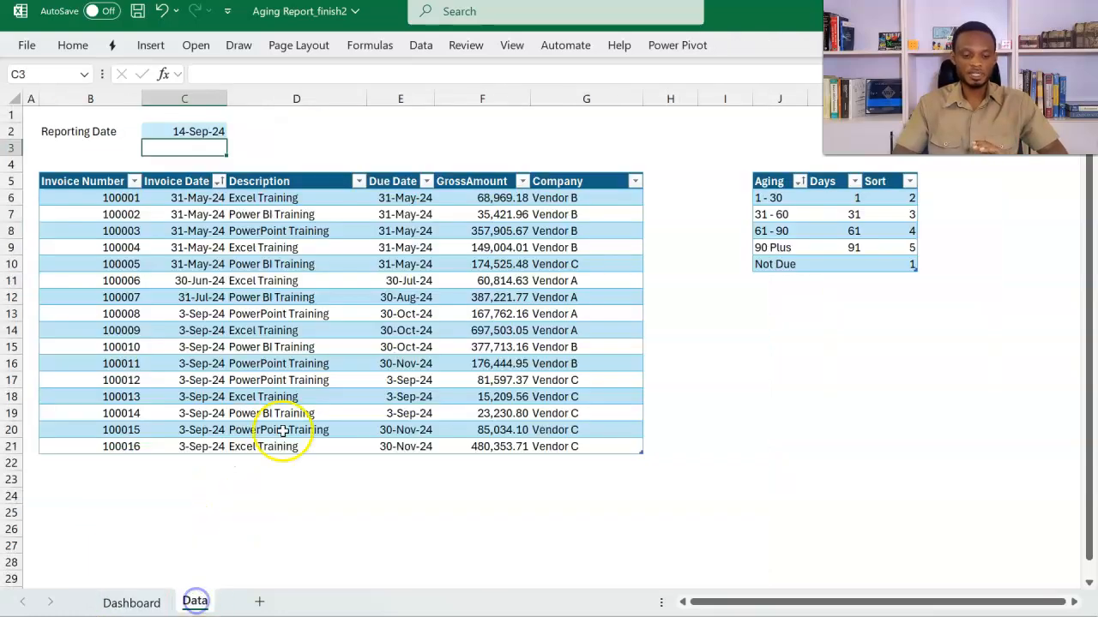
pyautogui.click(306, 364)
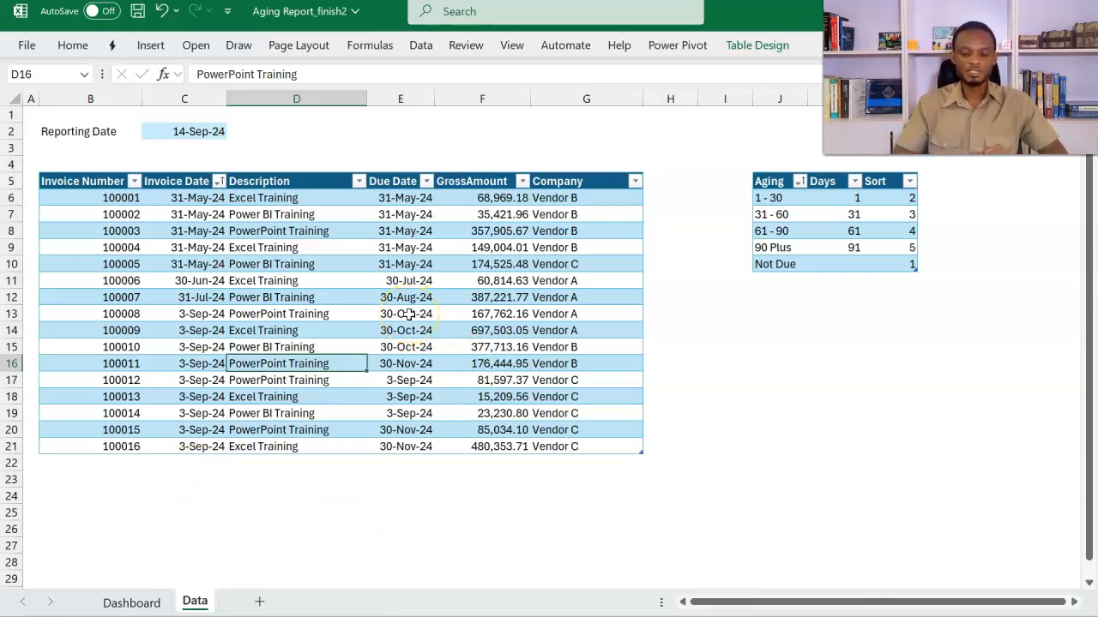
pyautogui.click(851, 230)
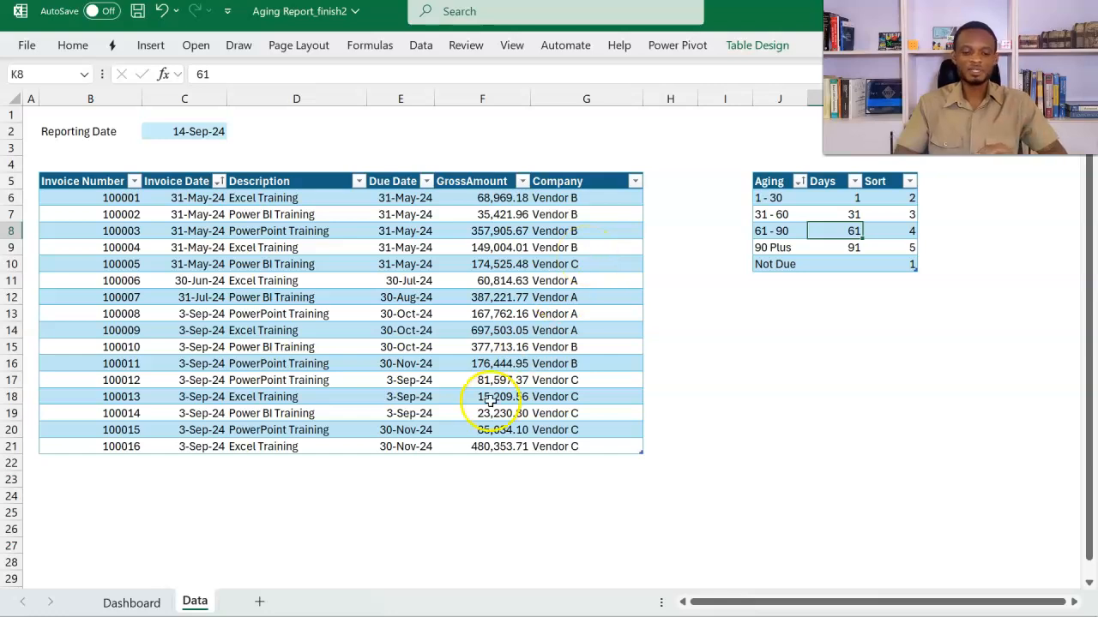
pyautogui.hotkey('ctrl', 'pageup')
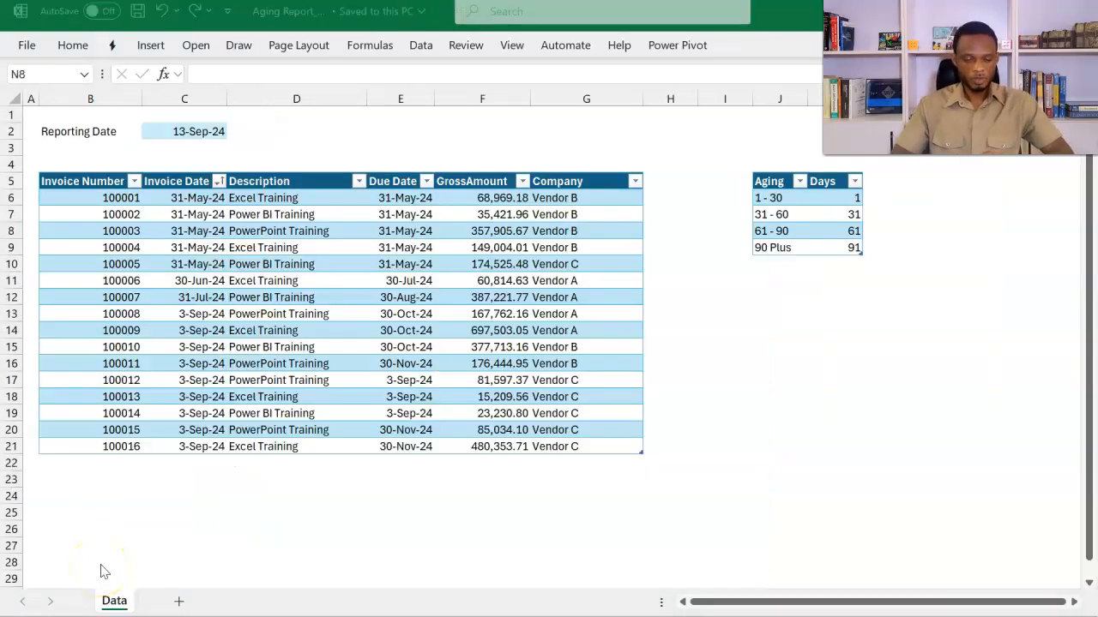
# Check the table name of the invoice data in the starting workbook
pyautogui.click(302, 328)
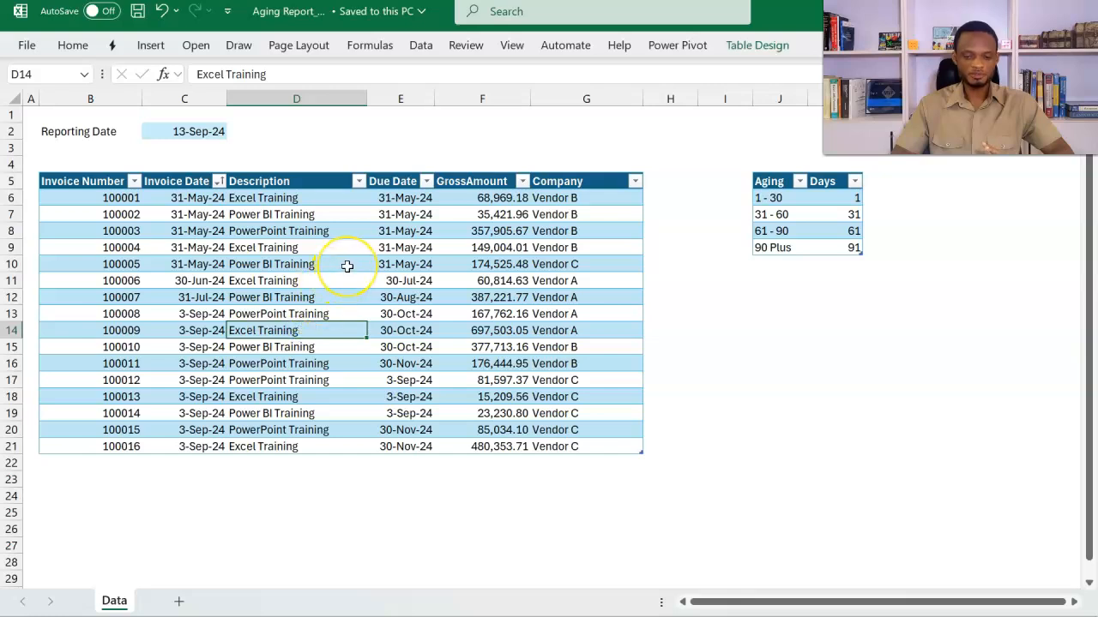
pyautogui.click(333, 219)
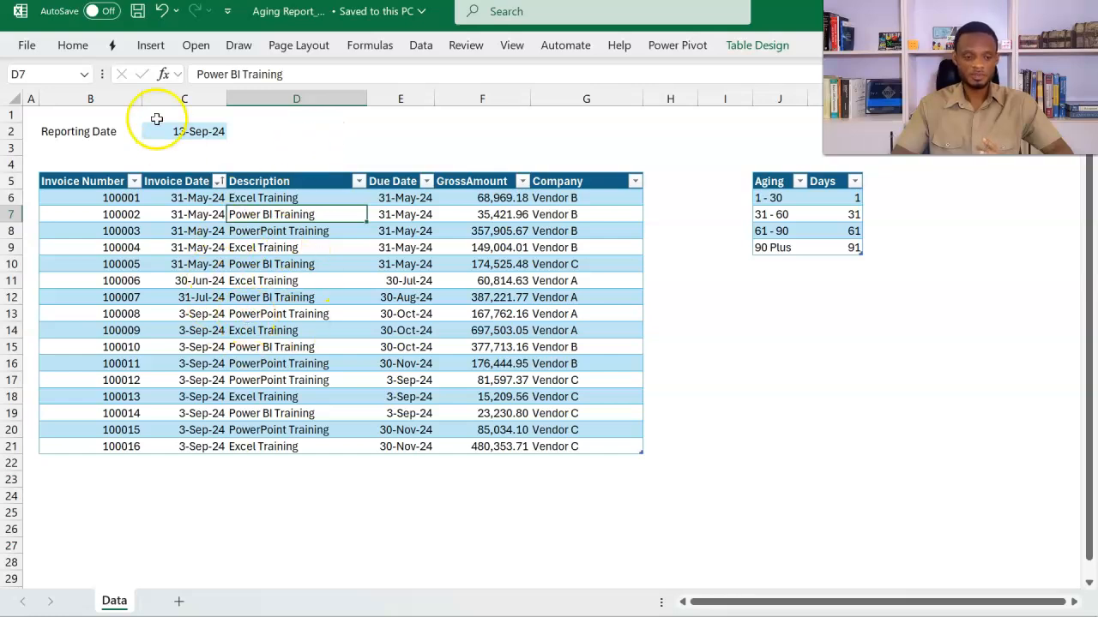
pyautogui.click(755, 50)
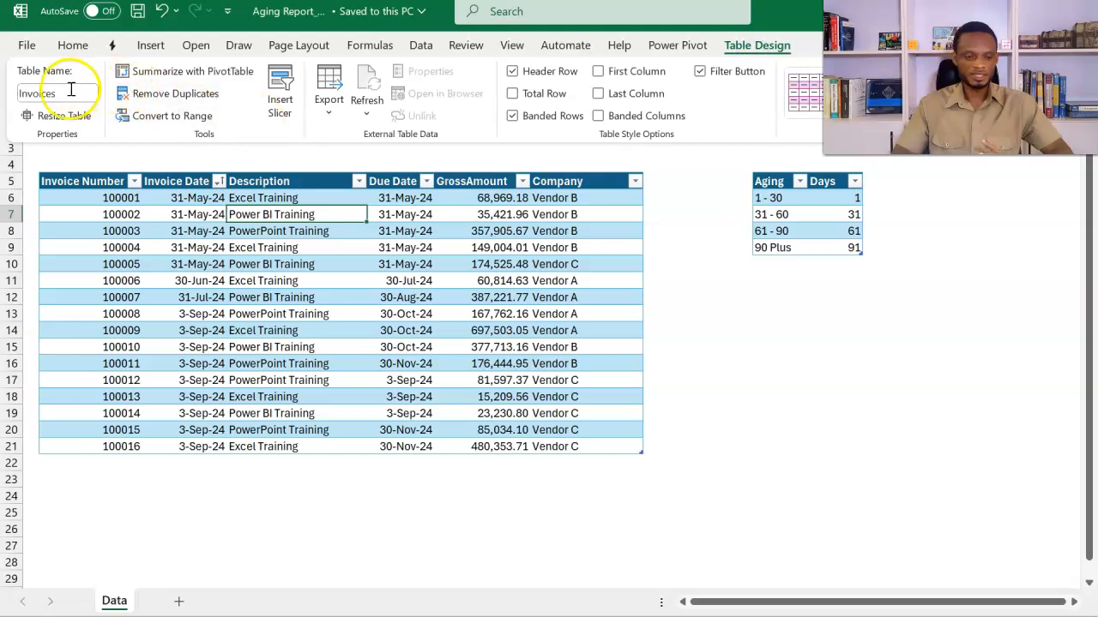
pyautogui.click(234, 243)
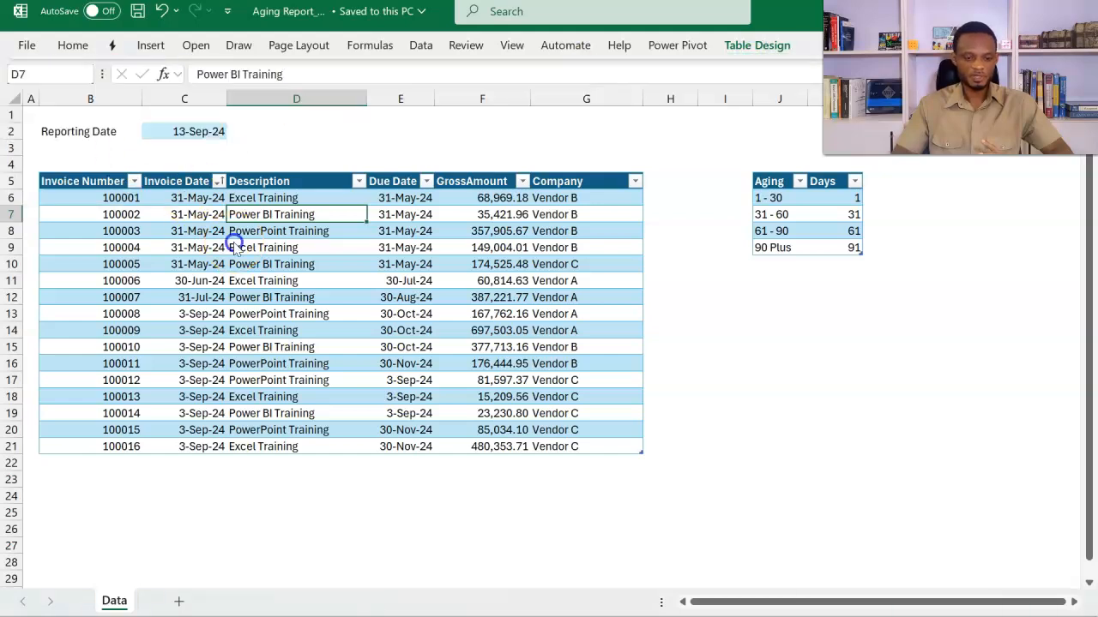
# Examine the aging bucket table's labels and day thresholds, and check its table name
pyautogui.click(84, 50)
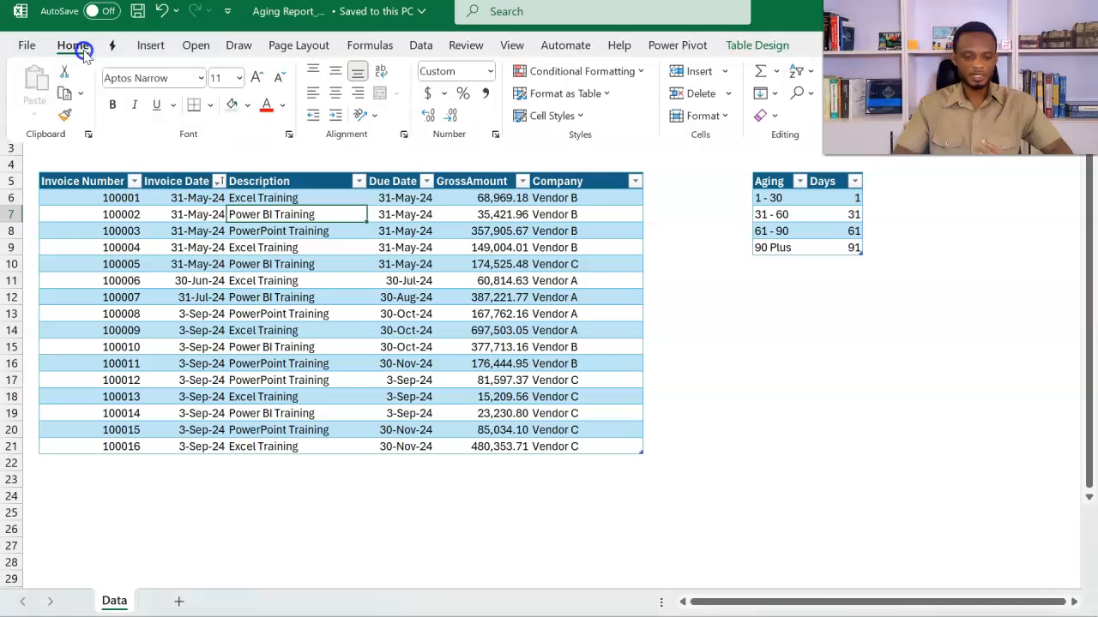
pyautogui.click(760, 337)
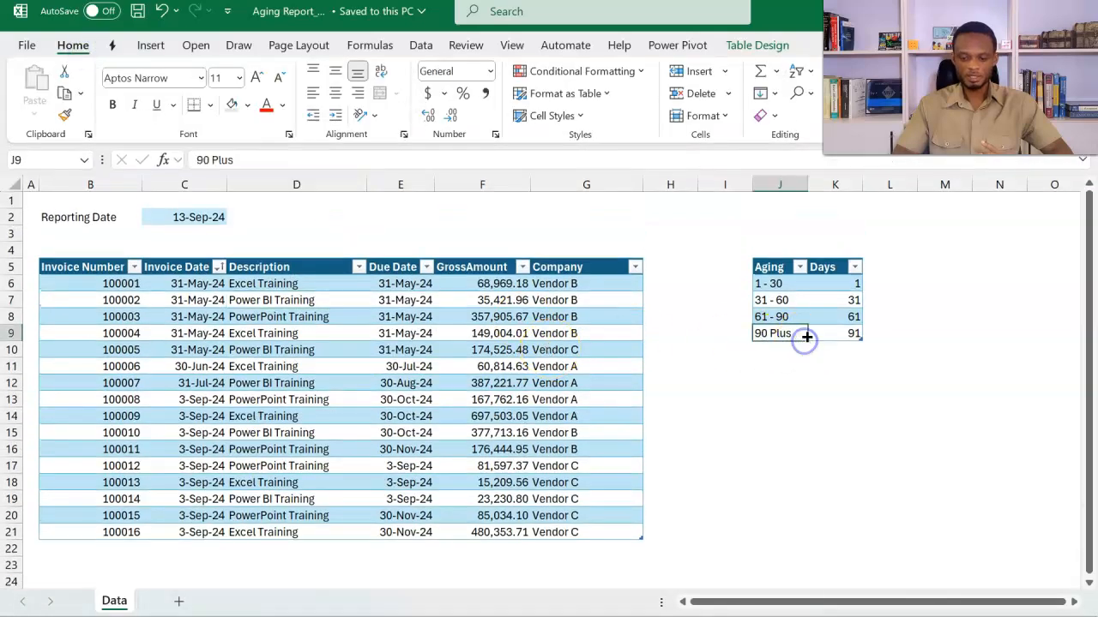
pyautogui.click(810, 299)
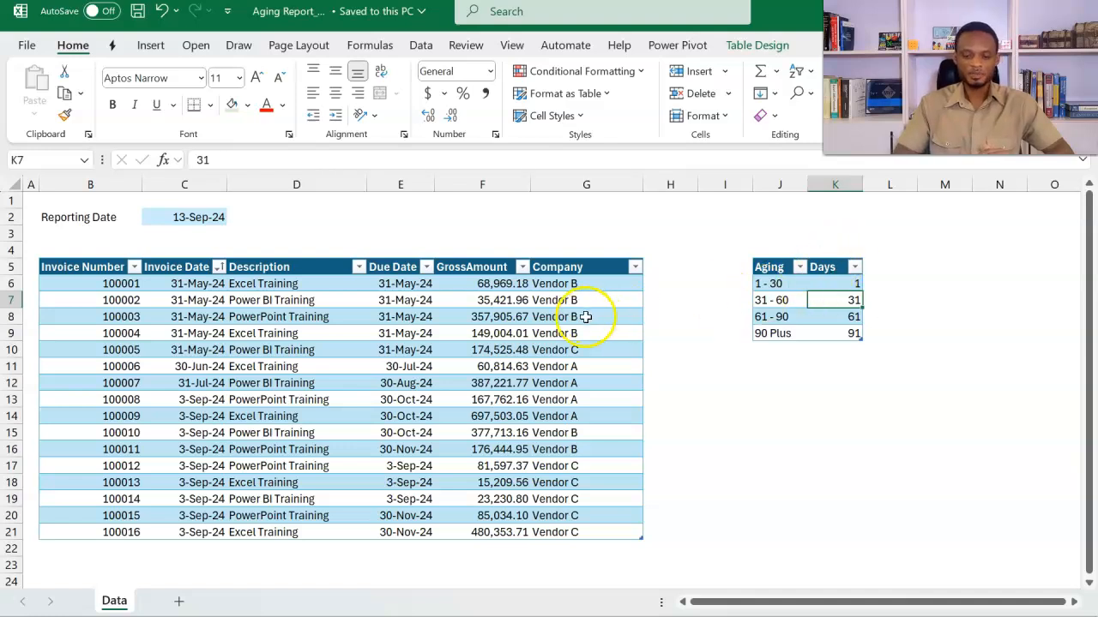
pyautogui.click(753, 44)
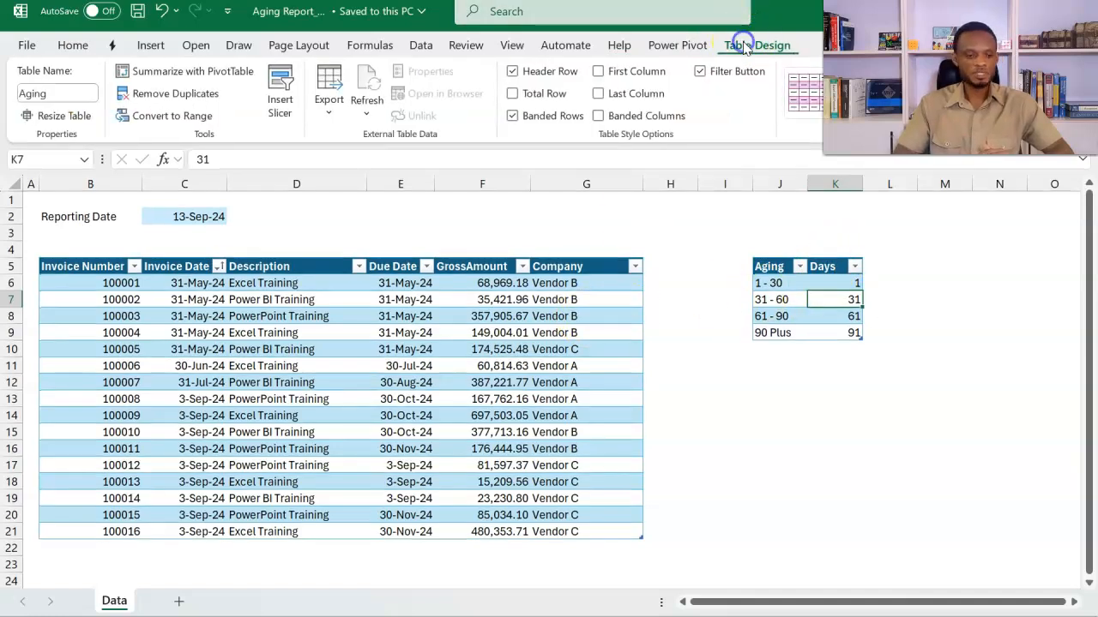
pyautogui.click(178, 314)
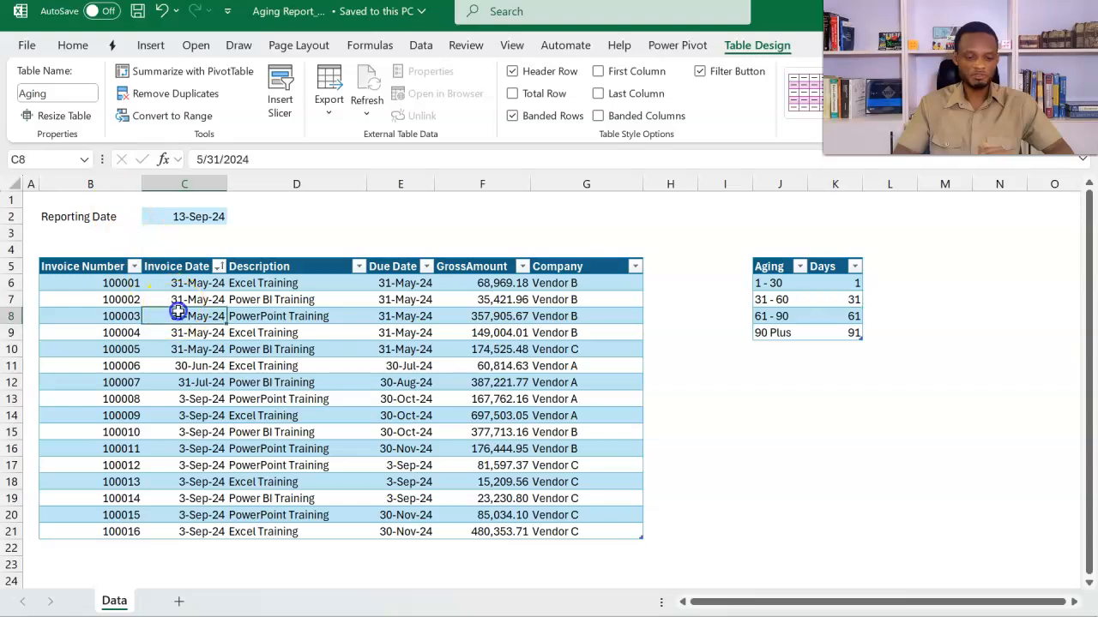
pyautogui.click(784, 283)
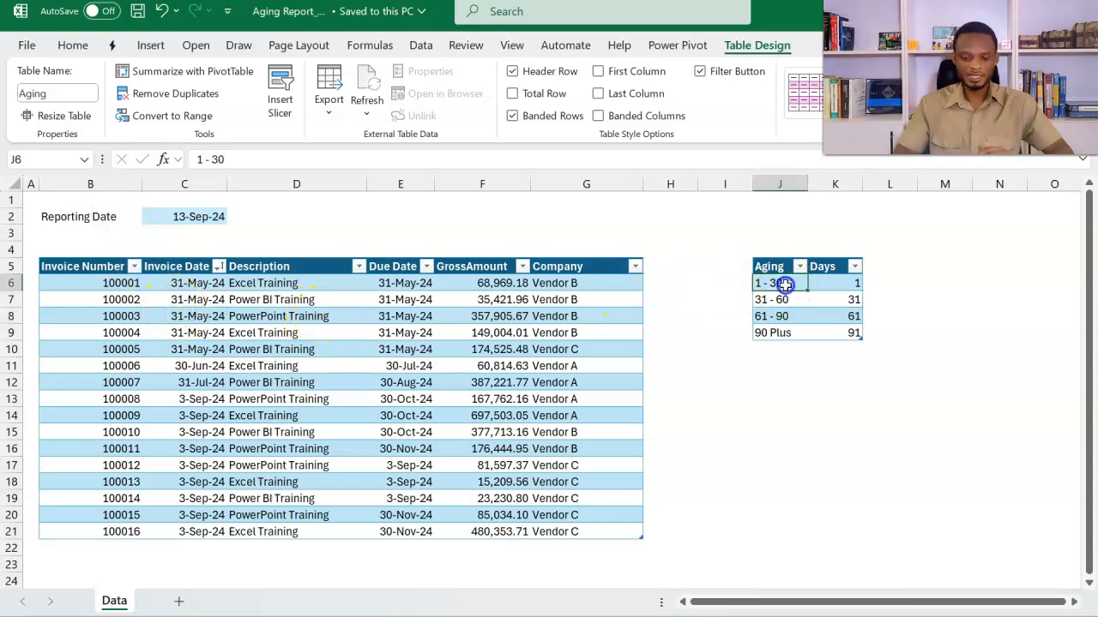
# Name the reporting date cell C2 "Reporting"
pyautogui.click(187, 216)
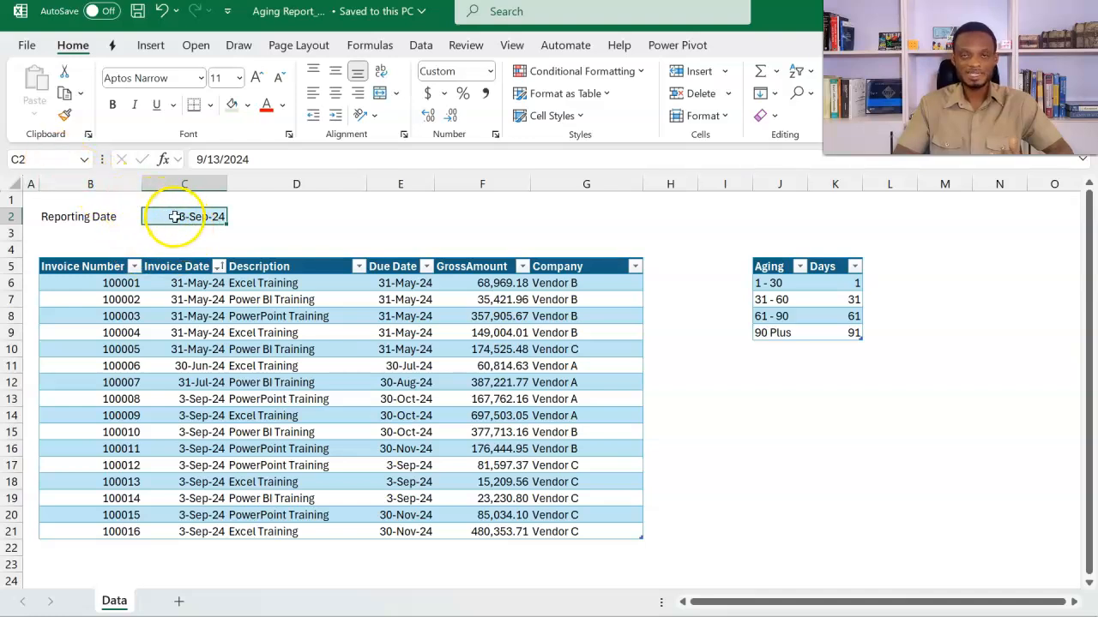
pyautogui.click(62, 160)
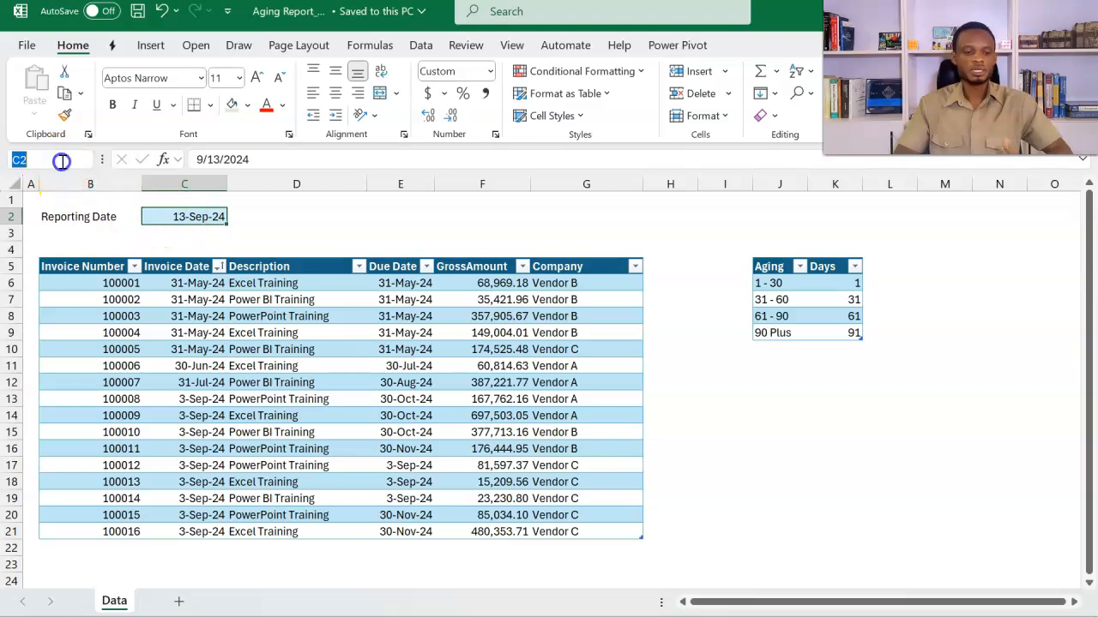
pyautogui.write('Reporting')
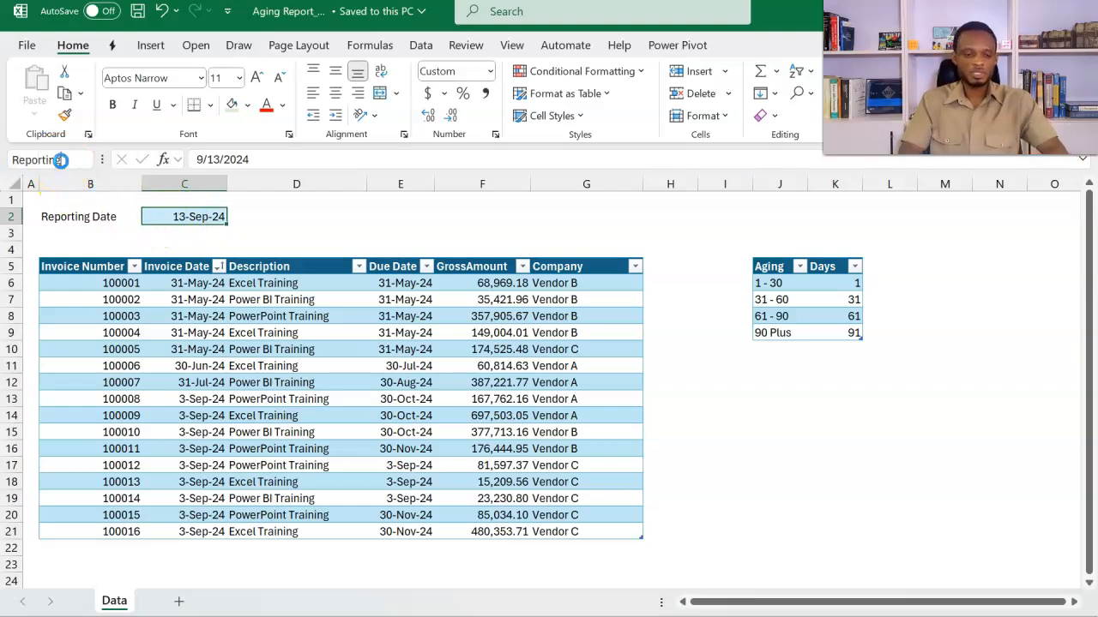
pyautogui.press('Return')
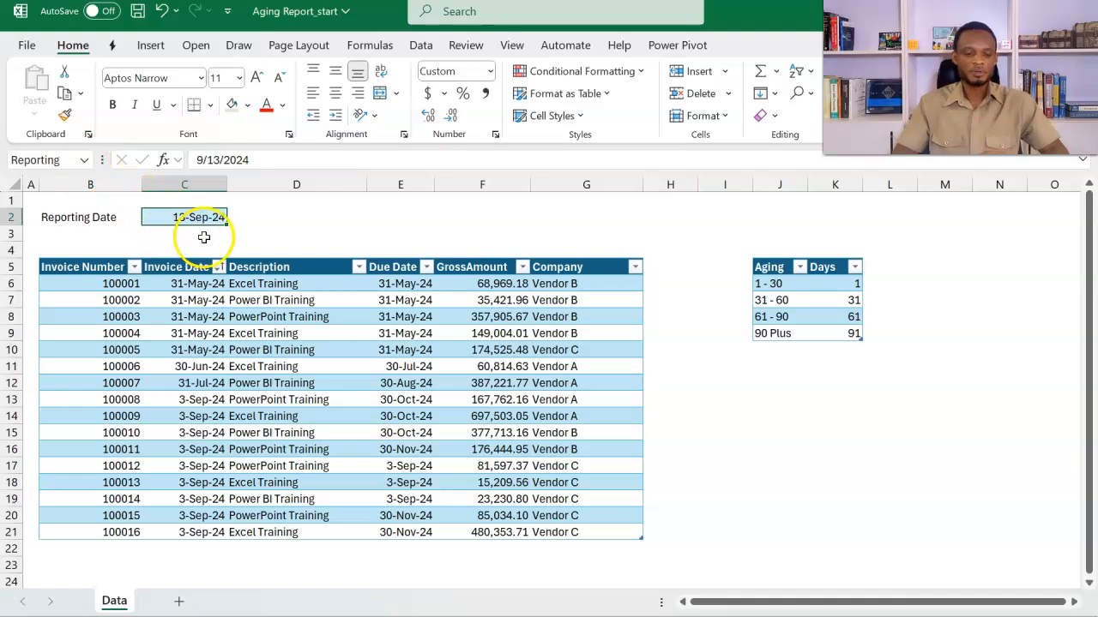
# Insert two blank sheet columns at column H, between the invoice table and the aging table
pyautogui.click(190, 315)
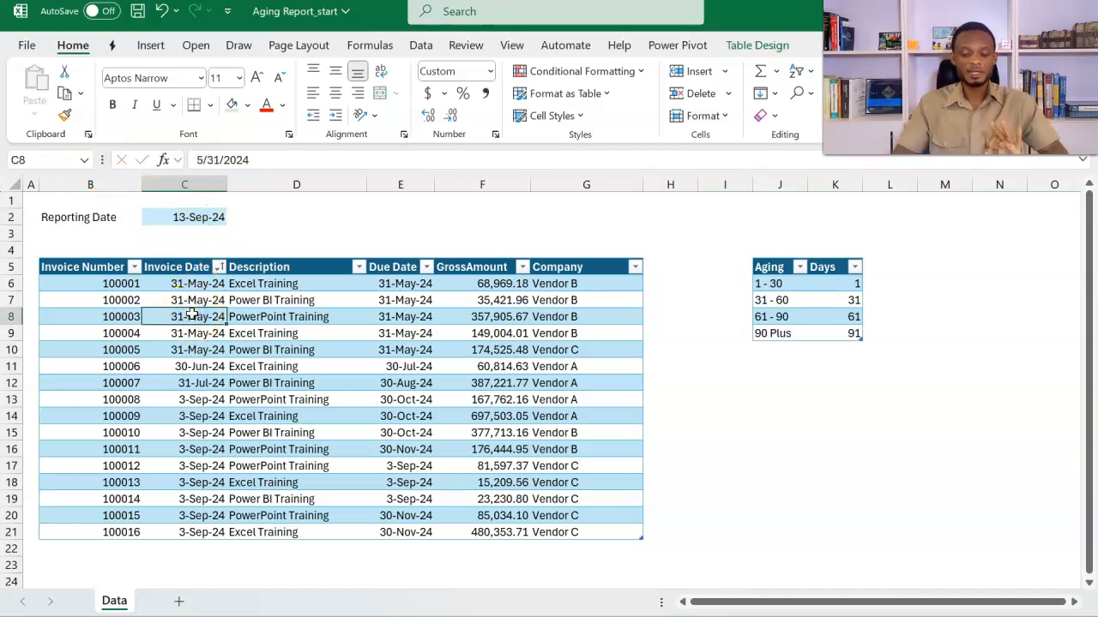
pyautogui.click(493, 297)
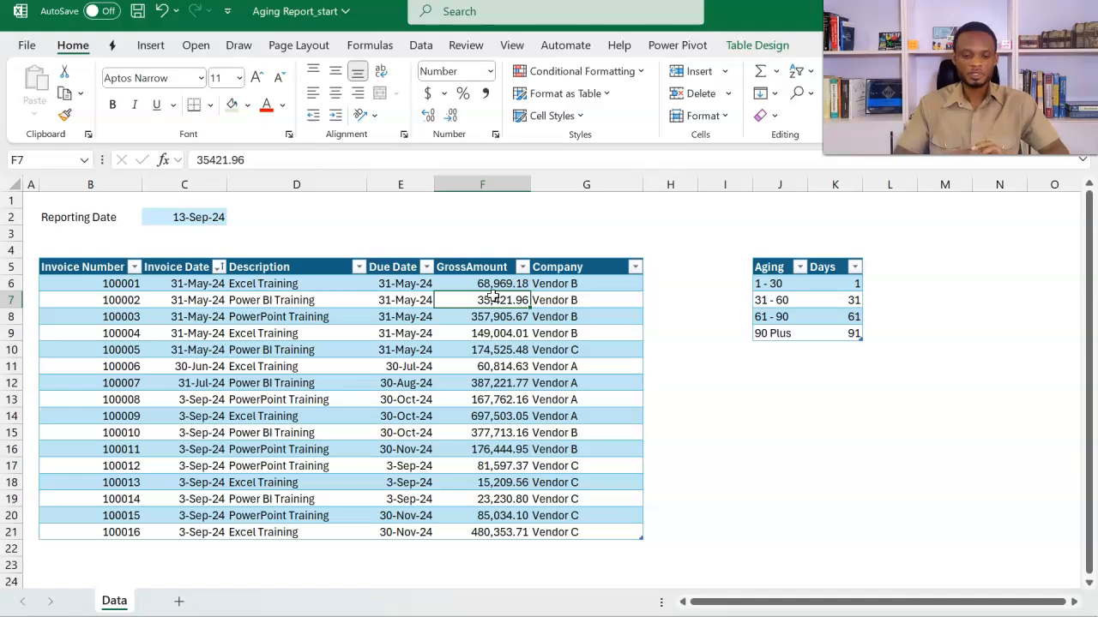
pyautogui.click(688, 271)
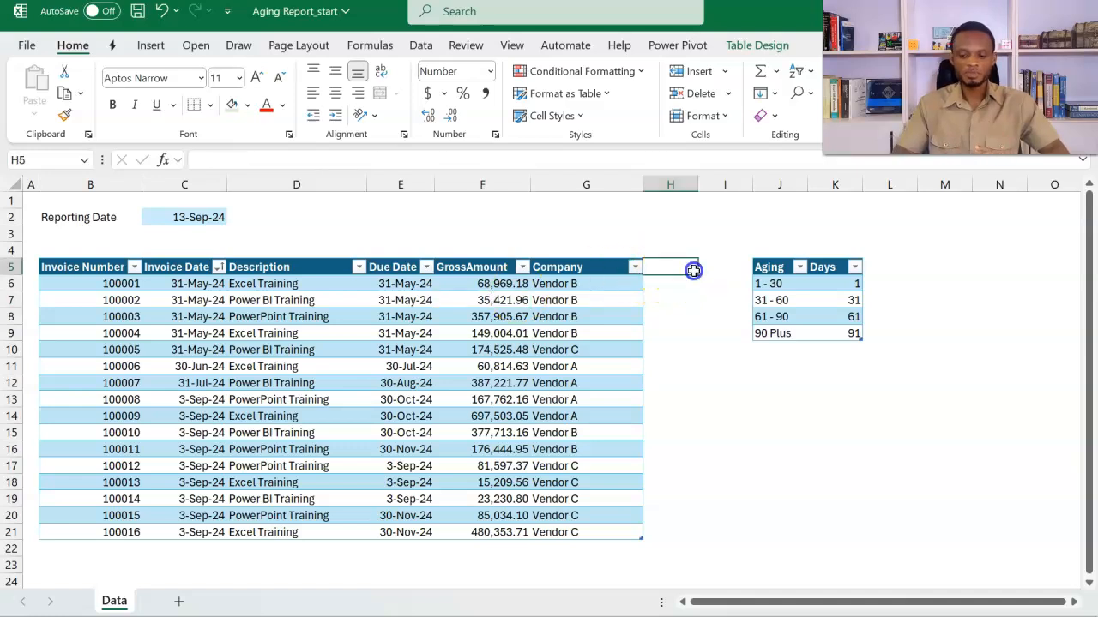
pyautogui.hotkey('alt', 'i')
pyautogui.press('c')
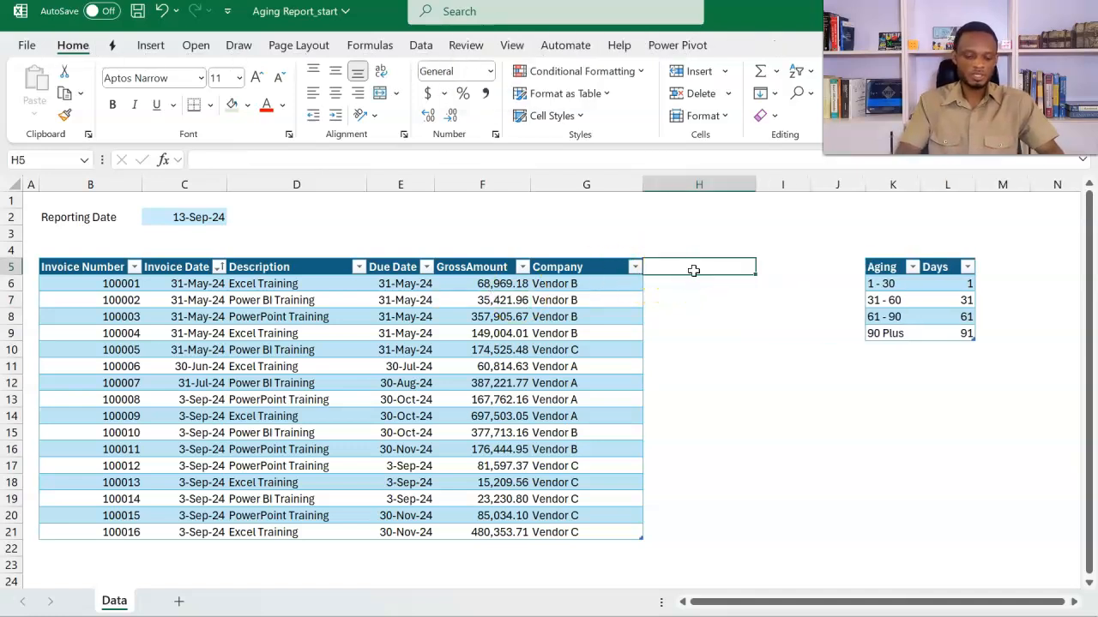
pyautogui.press('F4')
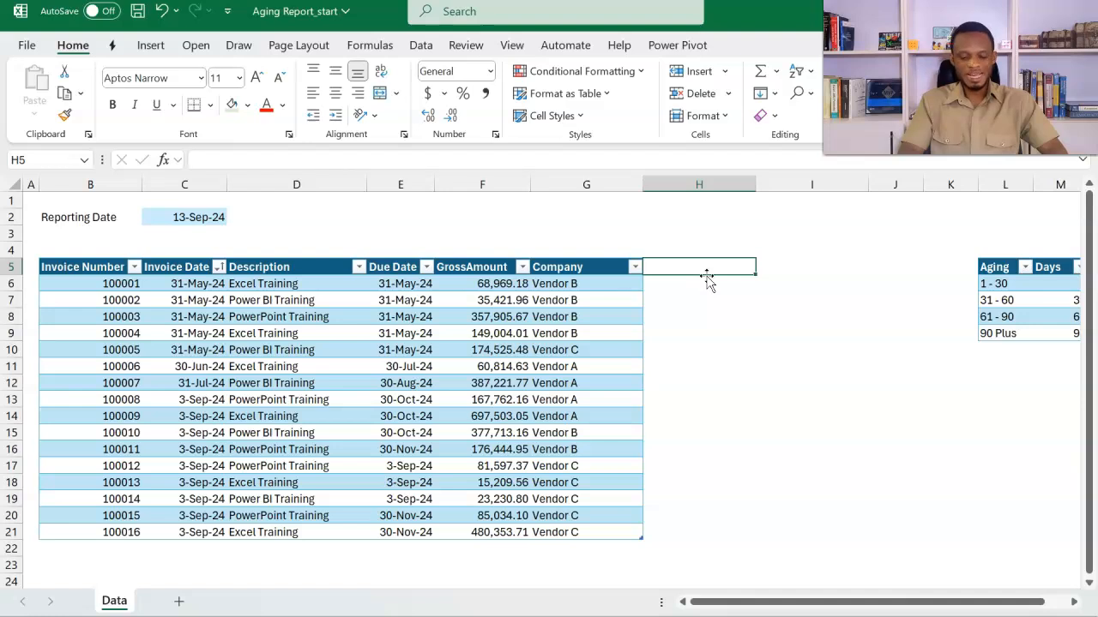
# Add a Days column at H5 to the invoice table and fill it with the formula =Reporting-[@[Due Date]]
pyautogui.write('Days')
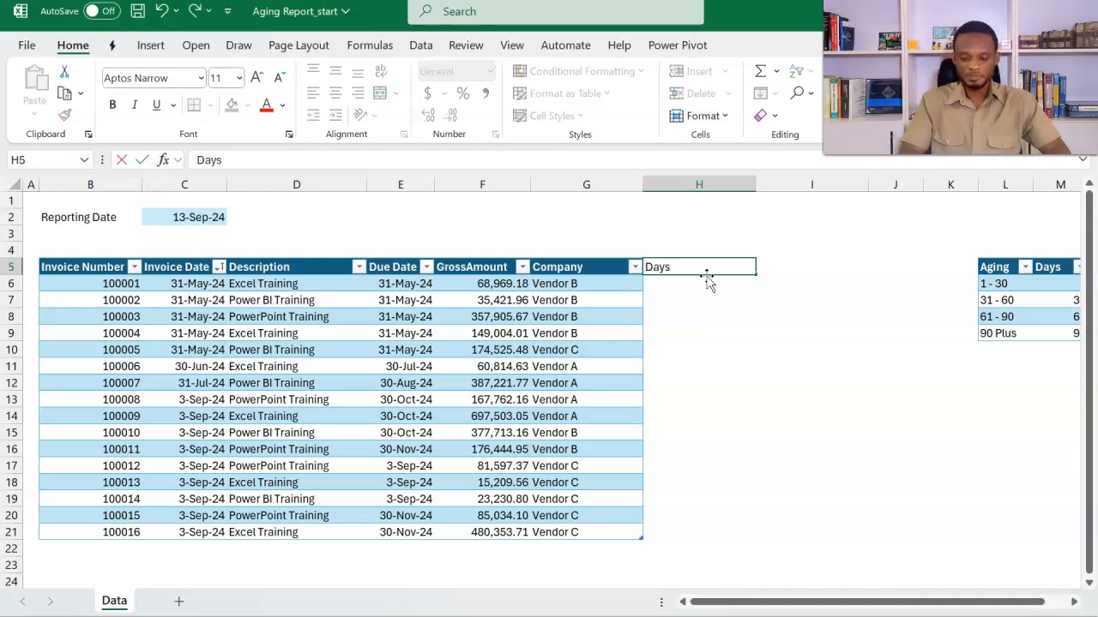
pyautogui.press('Return')
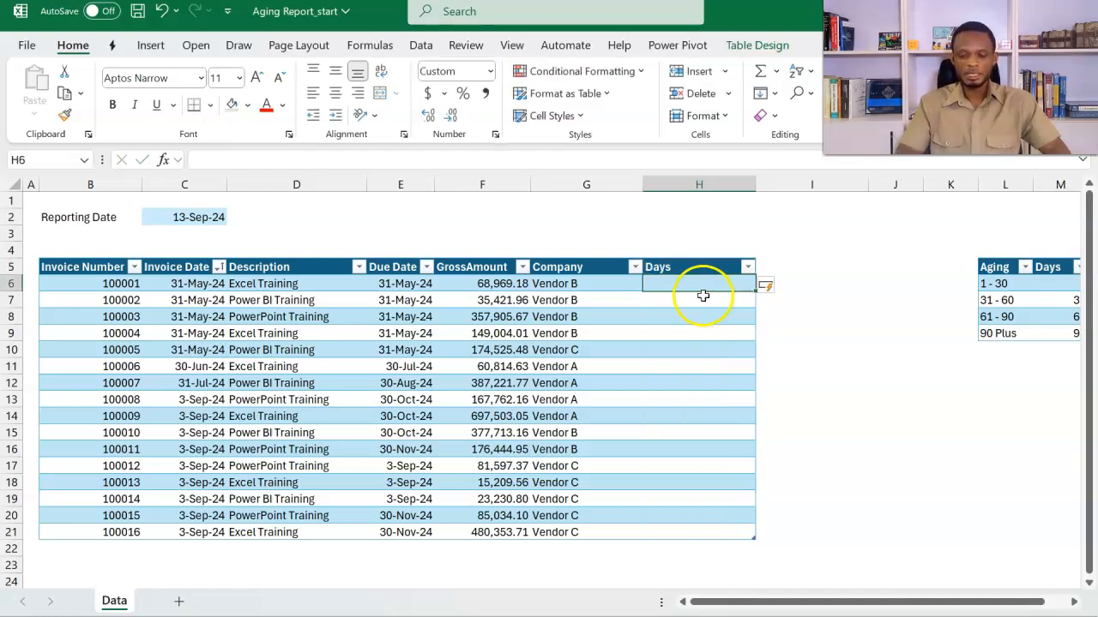
pyautogui.click(213, 220)
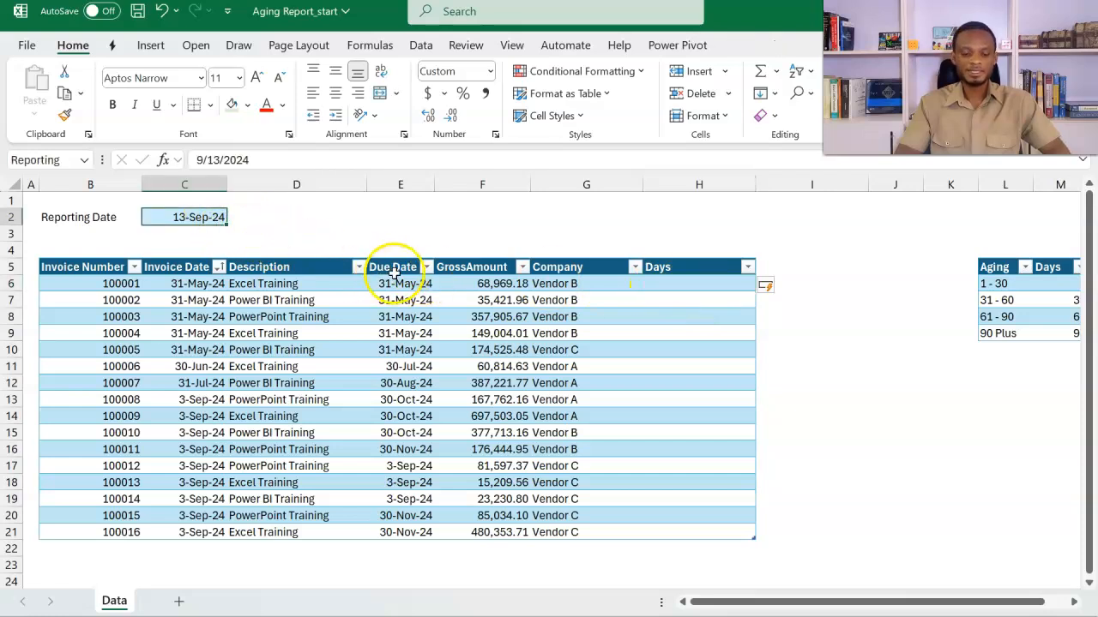
pyautogui.click(396, 350)
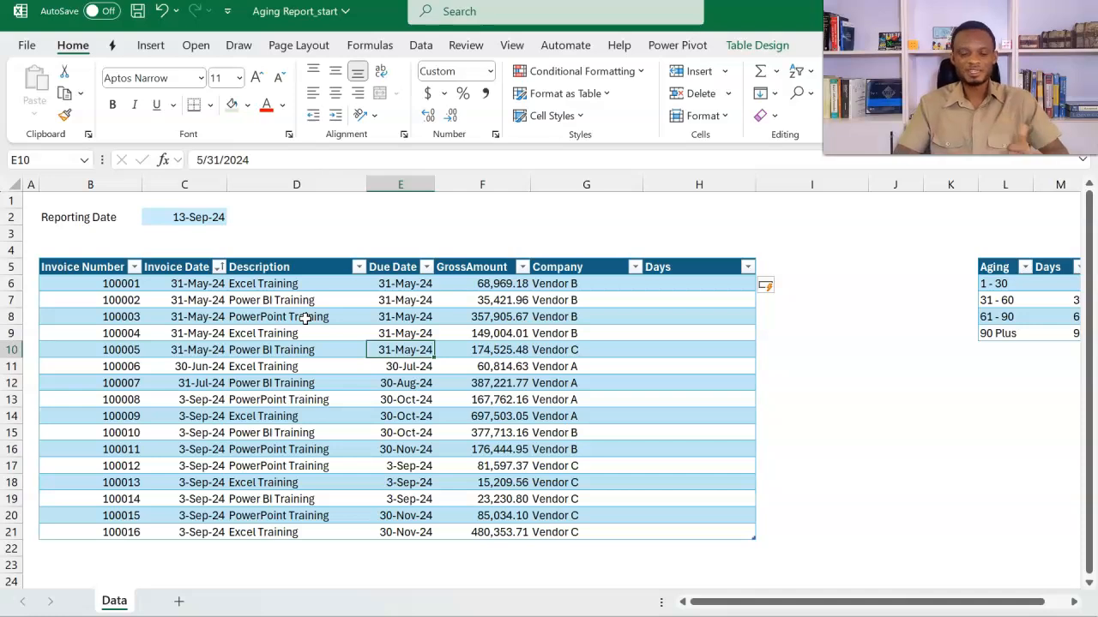
pyautogui.moveTo(392, 297); pyautogui.dragTo(401, 501)
pyautogui.click(692, 288)
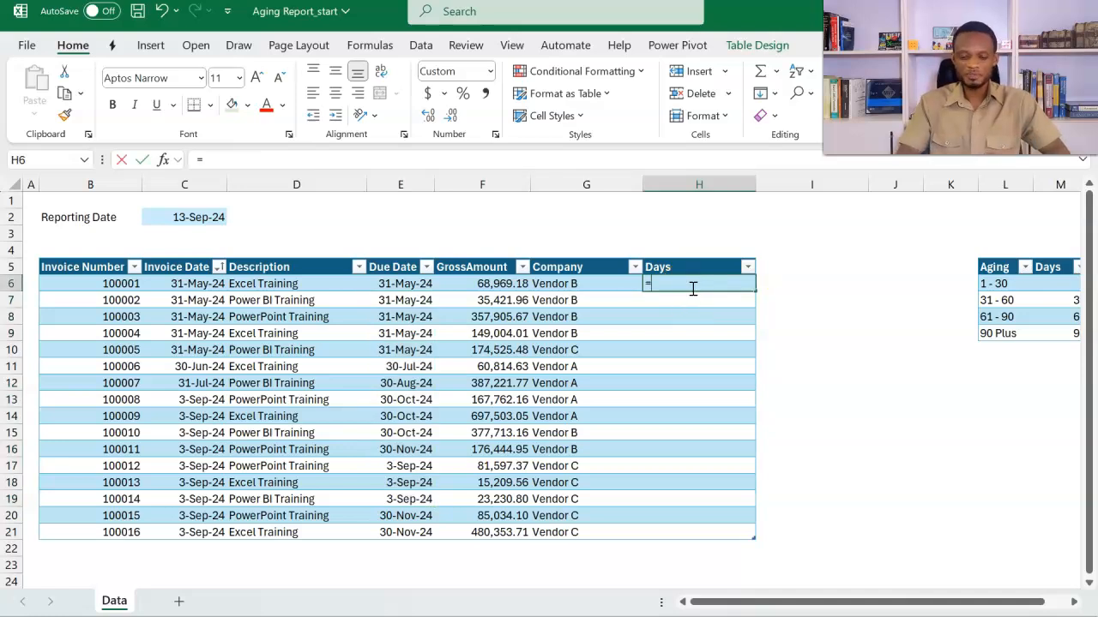
pyautogui.write('=')
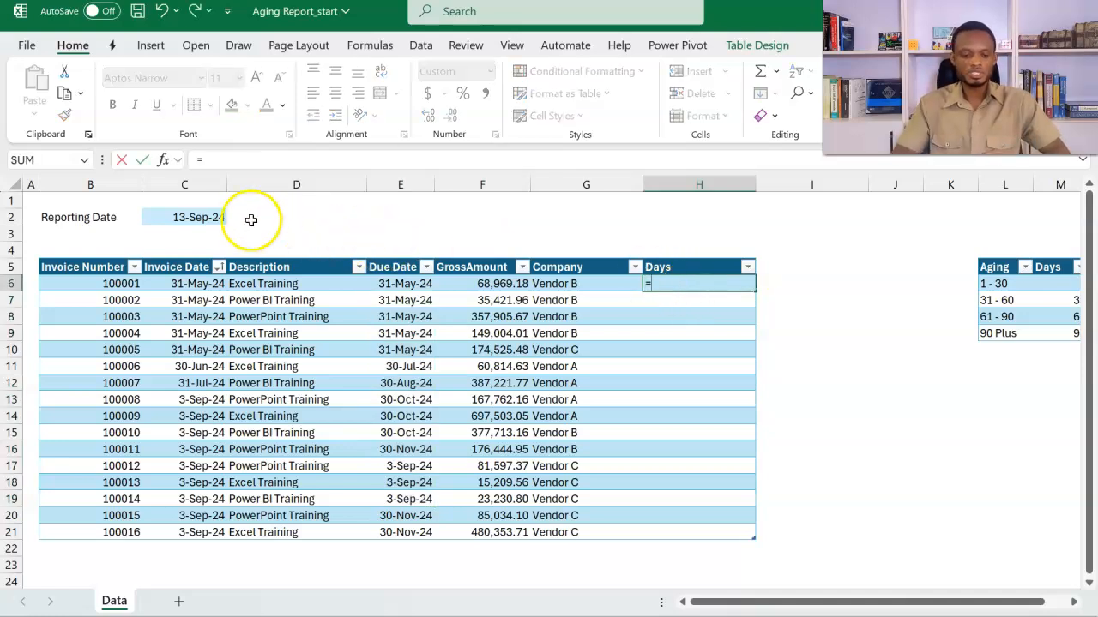
pyautogui.click(209, 217)
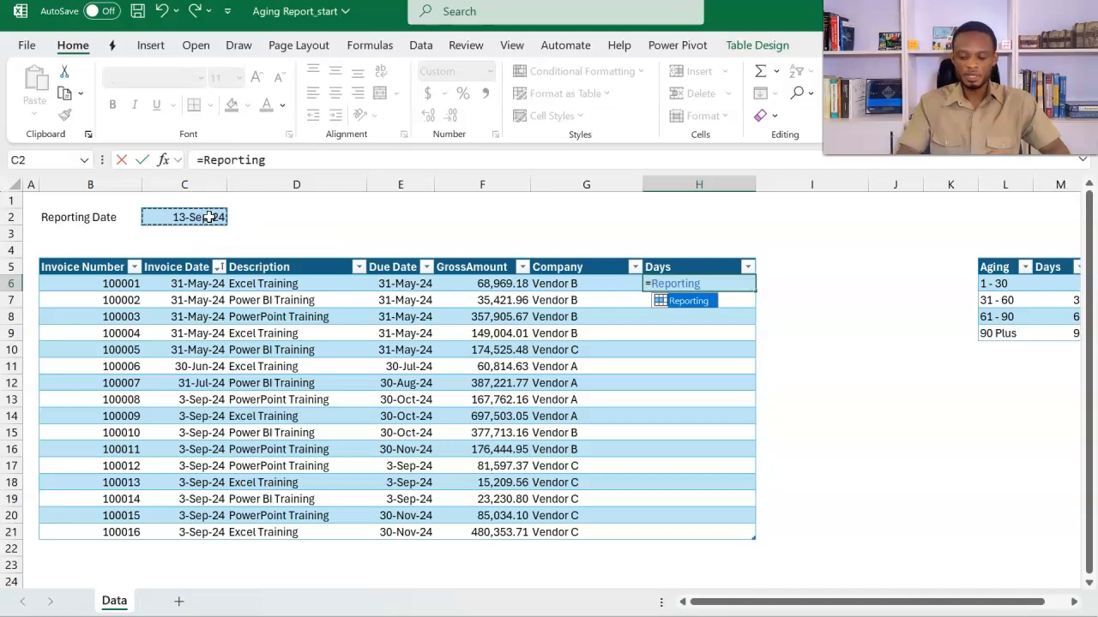
pyautogui.write('-')
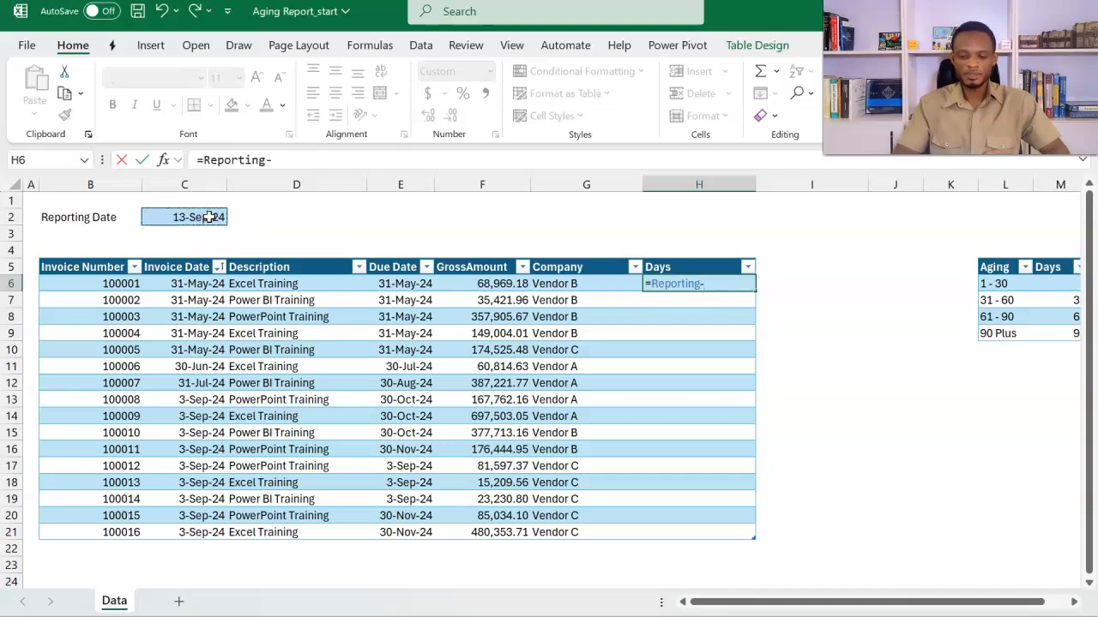
pyautogui.click(388, 283)
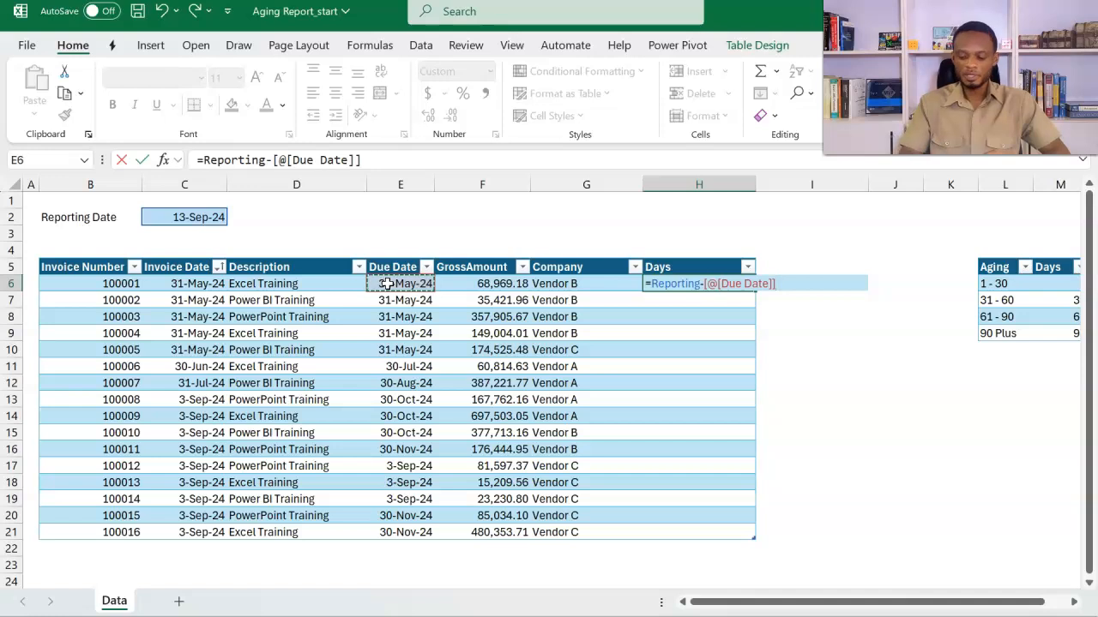
pyautogui.press('Return')
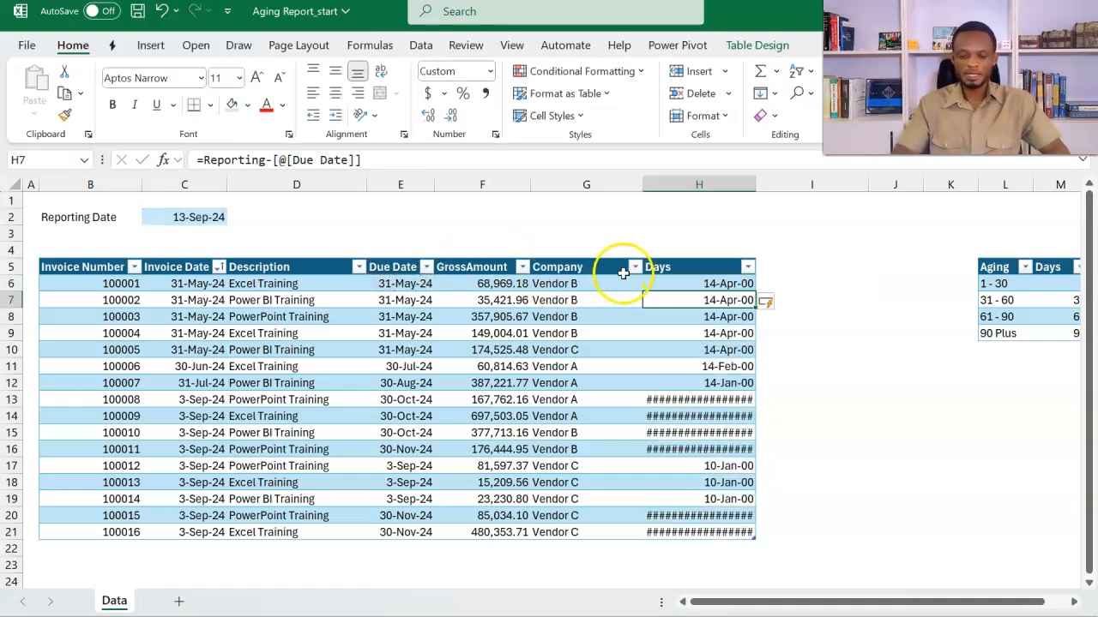
# Format the Days column values as General numbers and check them against the due dates
pyautogui.click(680, 258)
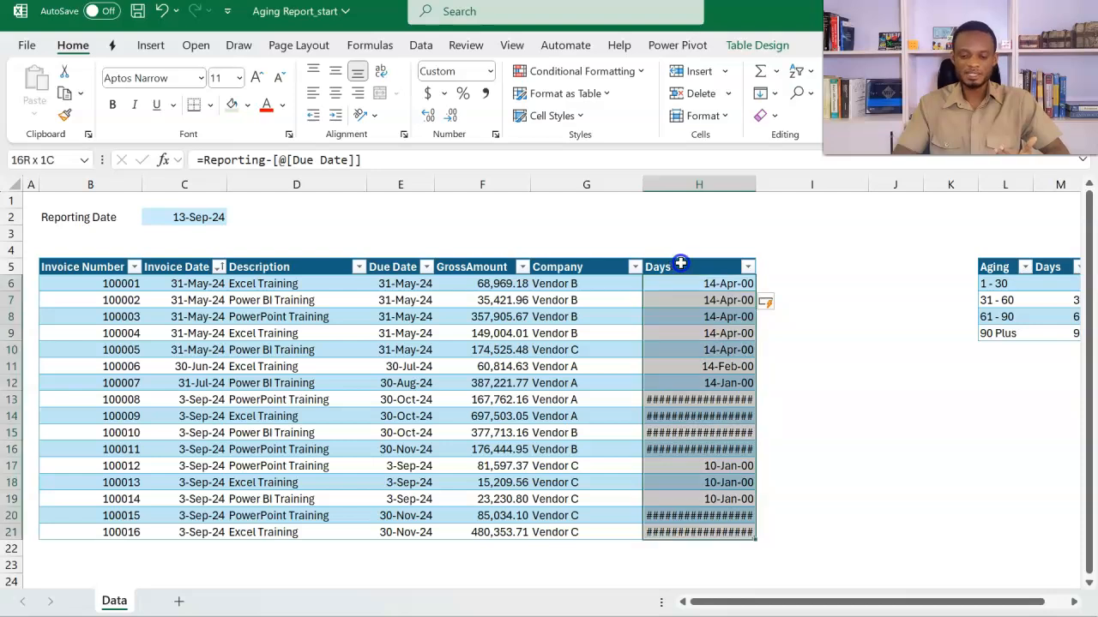
pyautogui.hotkey('ctrl', 'shift', '`')
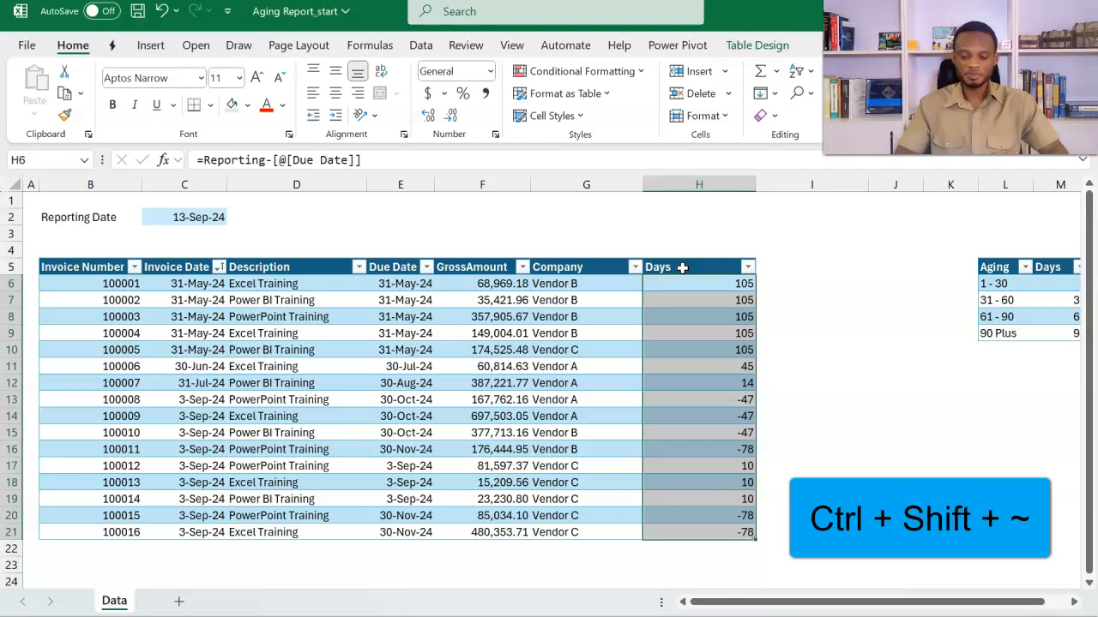
pyautogui.click(692, 288)
pyautogui.moveTo(406, 289); pyautogui.dragTo(404, 365)
pyautogui.moveTo(692, 287); pyautogui.dragTo(699, 367)
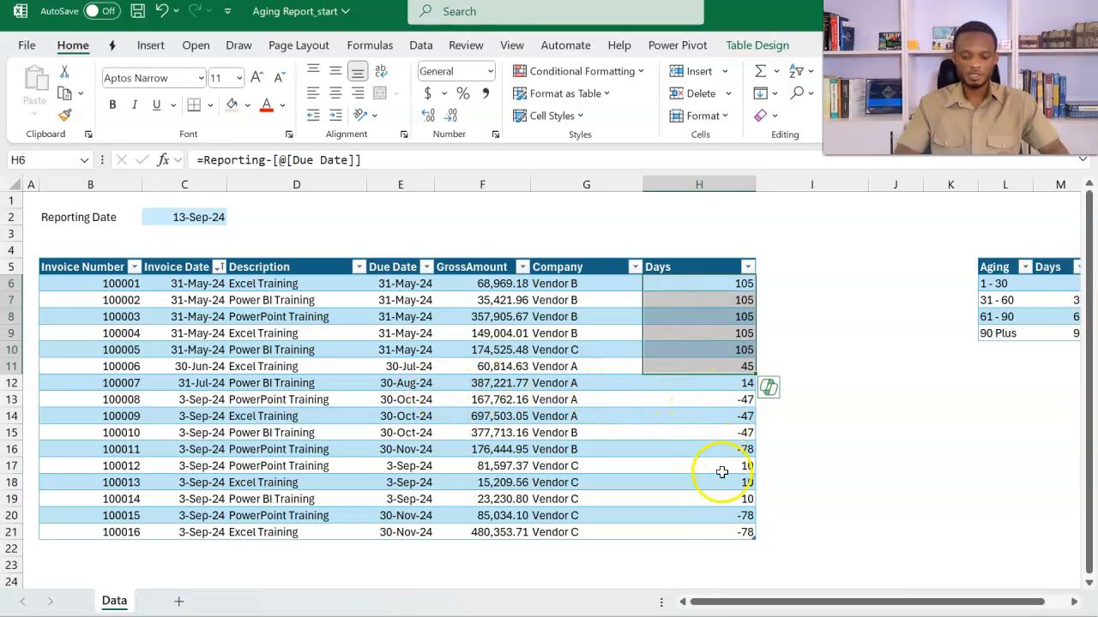
pyautogui.click(729, 385)
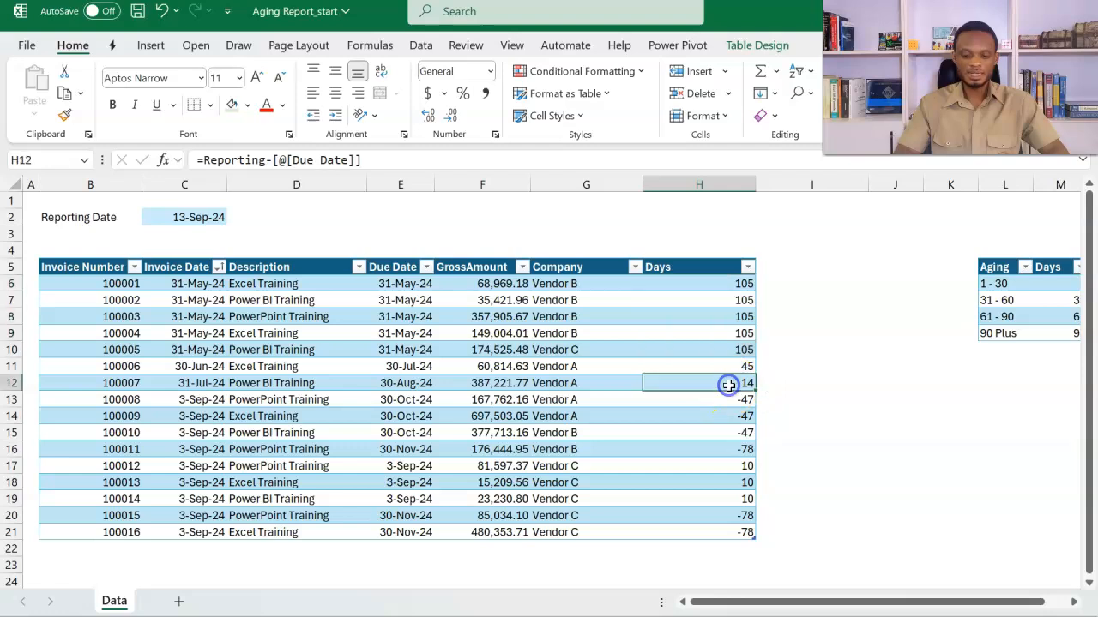
pyautogui.moveTo(723, 399); pyautogui.dragTo(723, 450)
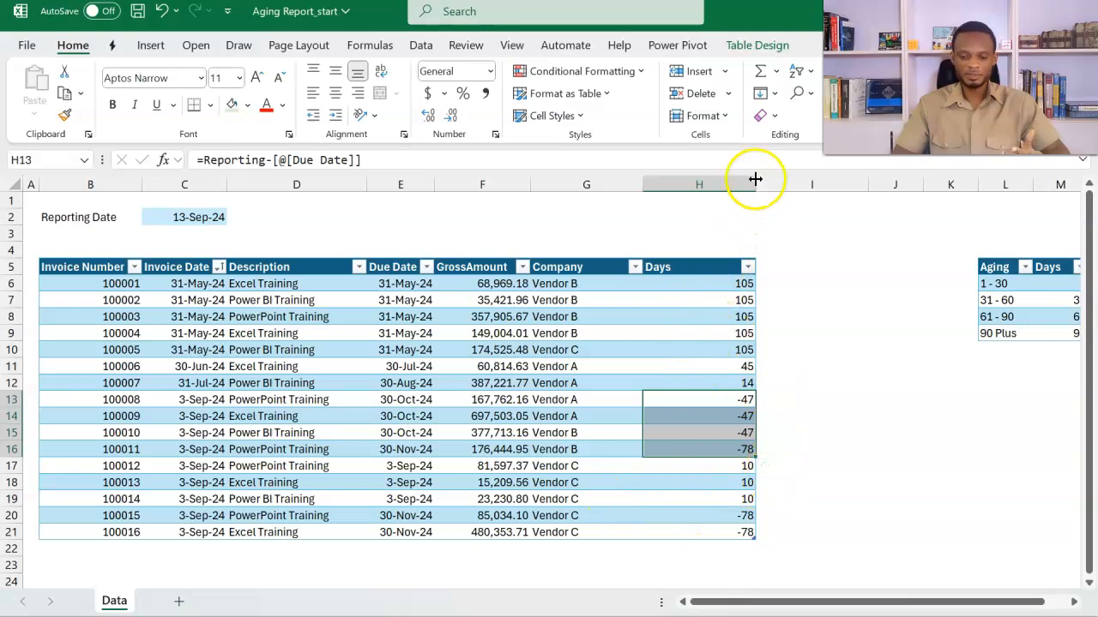
# Narrow the Days and Company columns of the invoice table to bring the aging table fully into view
pyautogui.moveTo(752, 185); pyautogui.dragTo(710, 191)
pyautogui.click(951, 298)
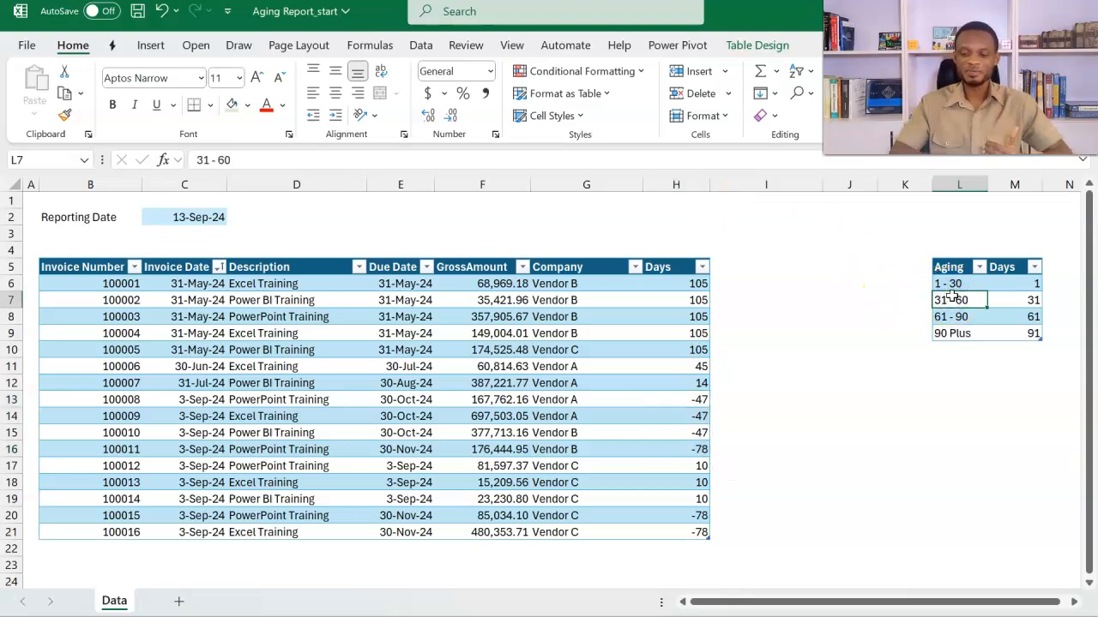
pyautogui.click(735, 264)
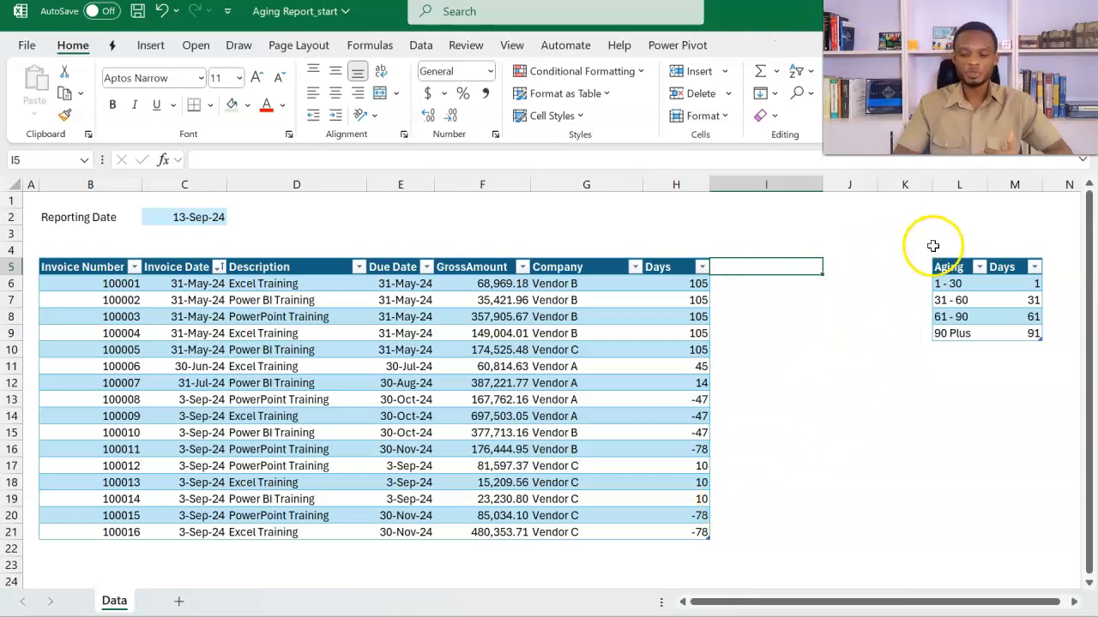
pyautogui.click(975, 298)
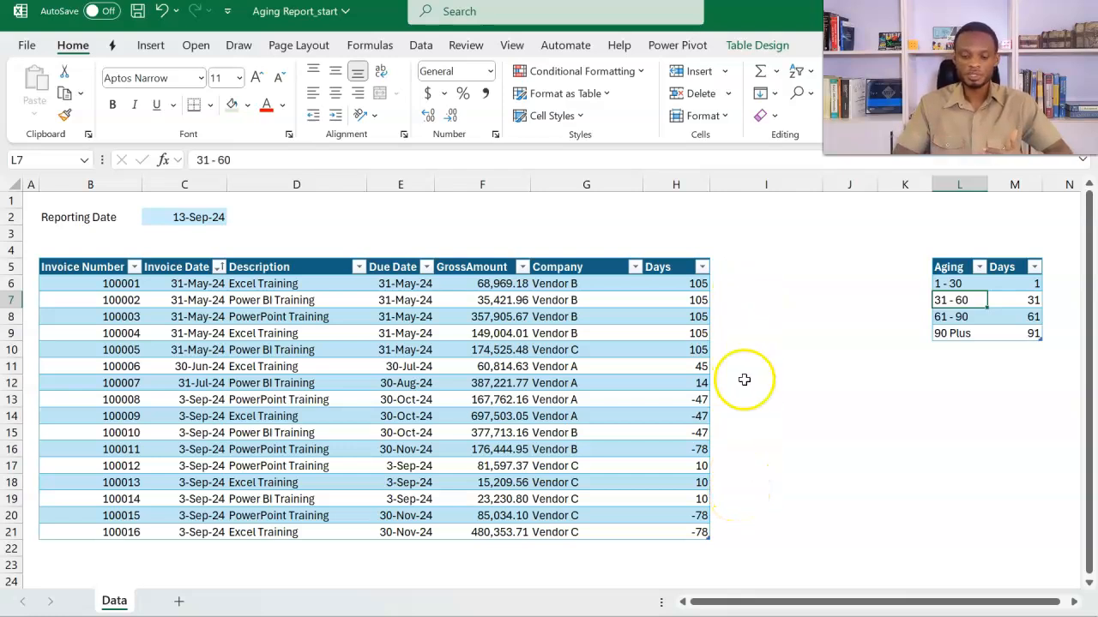
pyautogui.moveTo(644, 190); pyautogui.dragTo(623, 192)
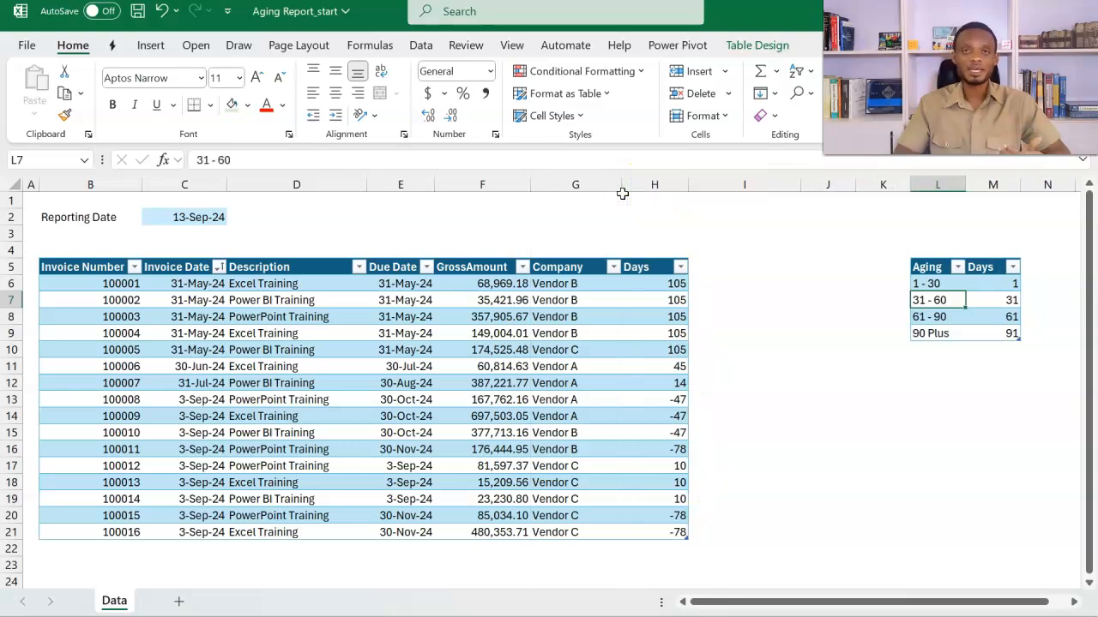
# Add an Aging column to the invoice table at I5, directly beside the Days column
pyautogui.click(733, 269)
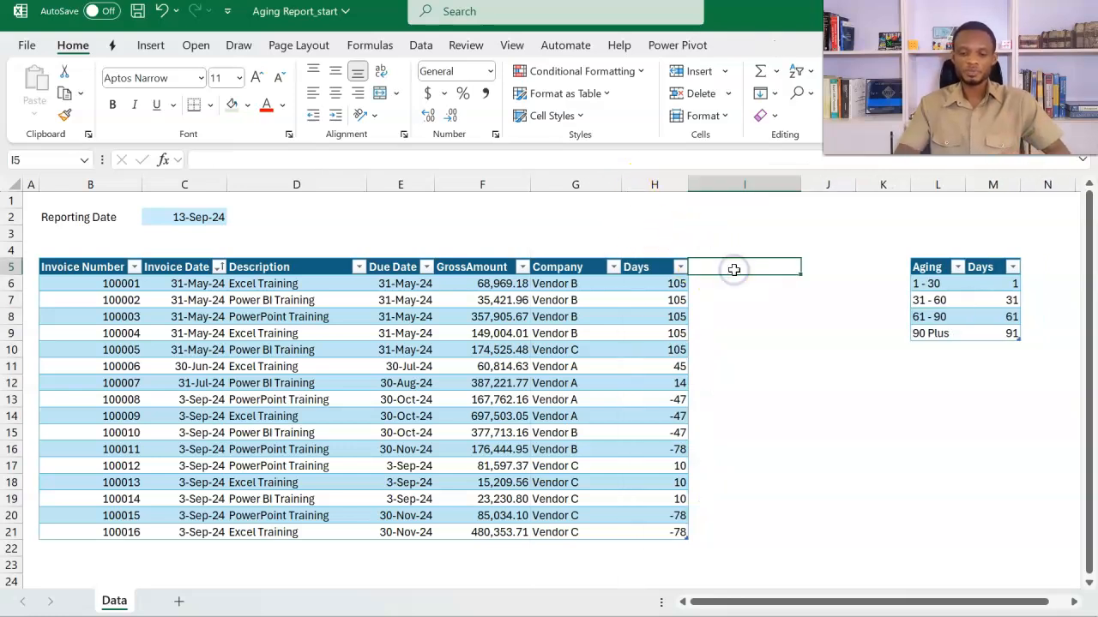
pyautogui.write('A')
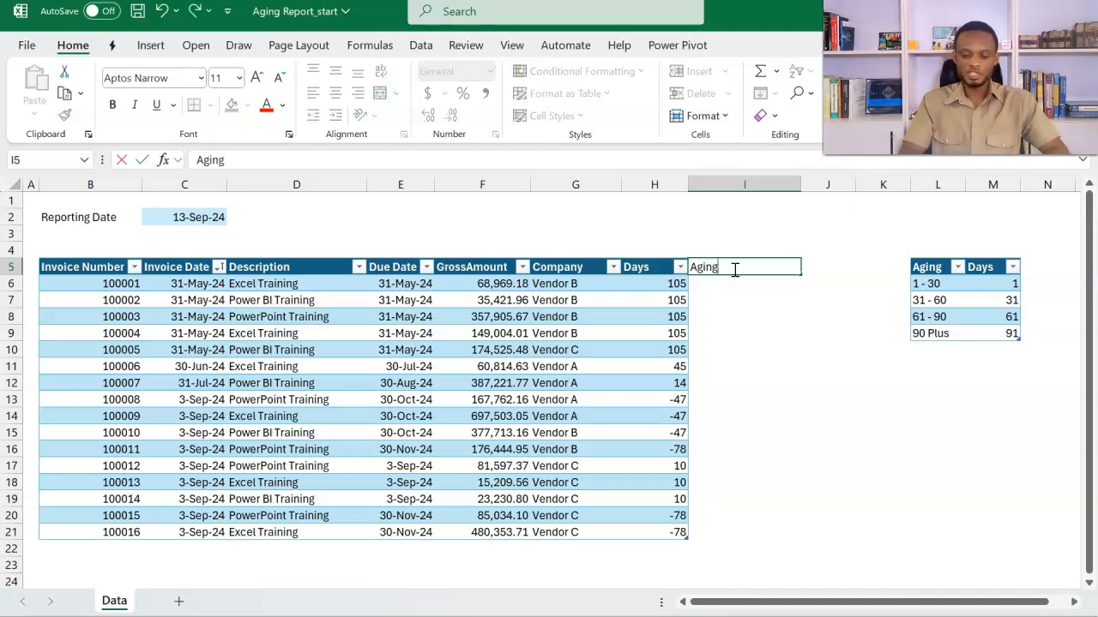
pyautogui.write('ging')
pyautogui.press('Return')
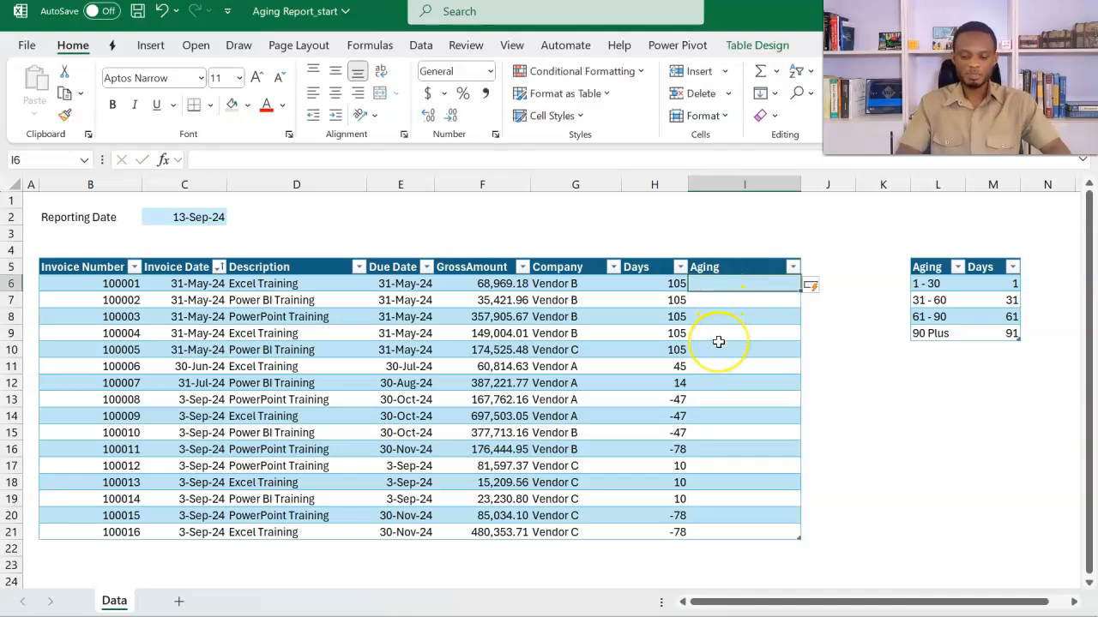
# Start an INDEX formula in the first Aging cell, I6, with Aging[Aging] as its array
pyautogui.write('=ind')
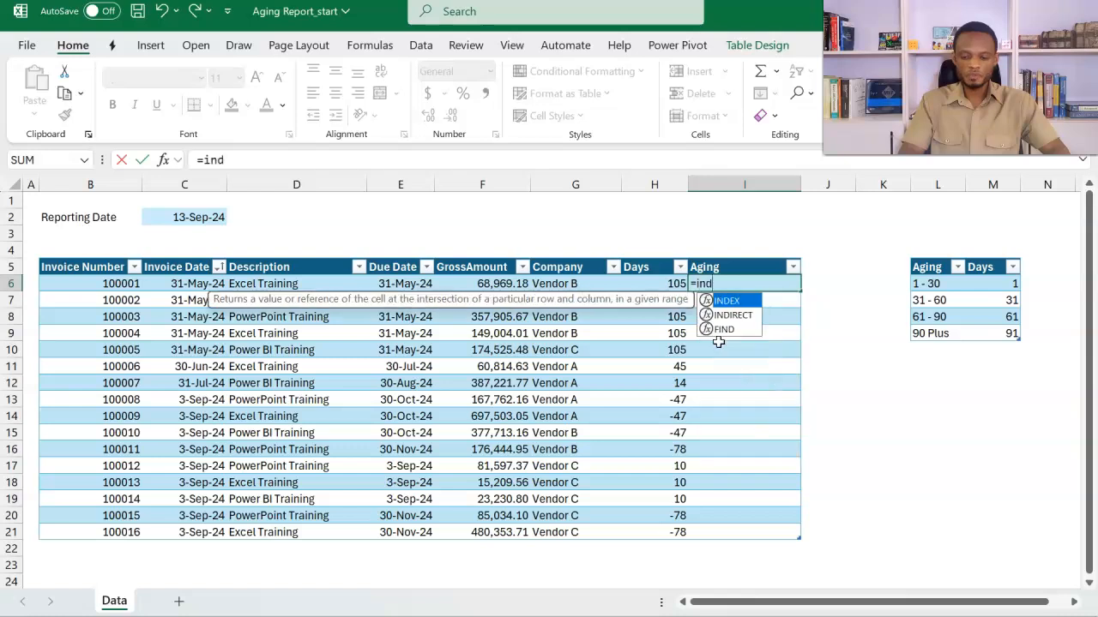
pyautogui.press('Tab')
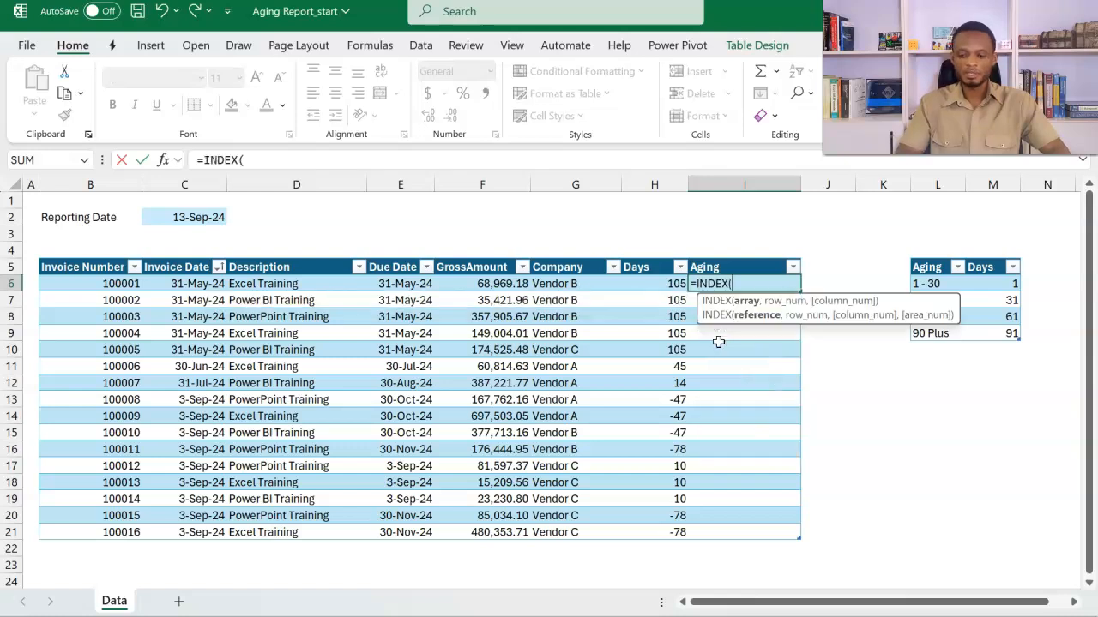
pyautogui.write('a')
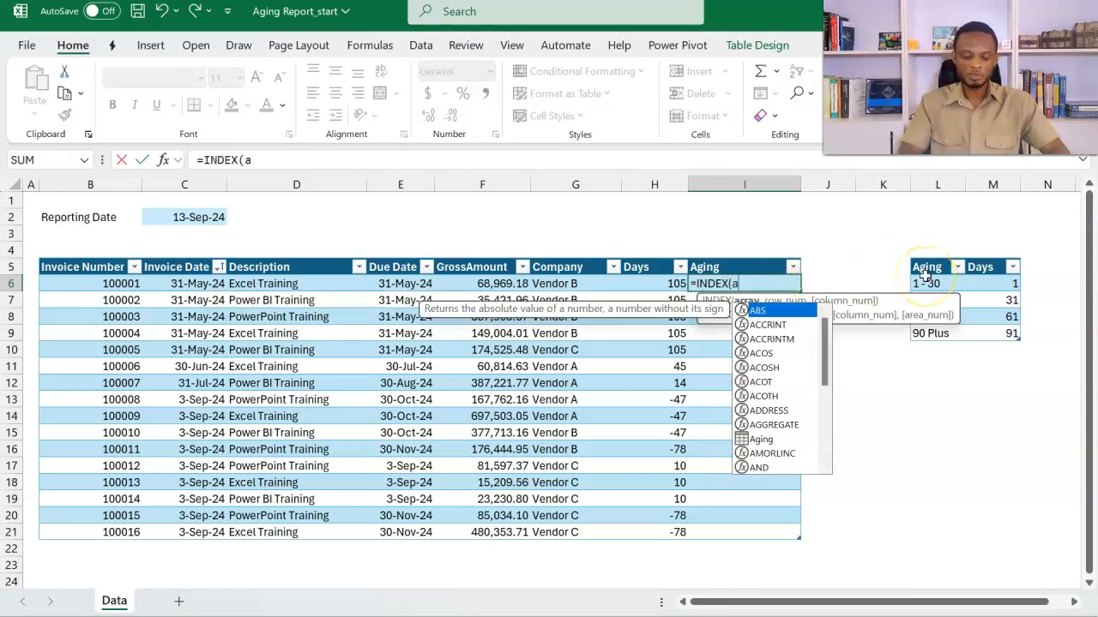
pyautogui.write('g')
pyautogui.press('Down')
pyautogui.press('Tab')
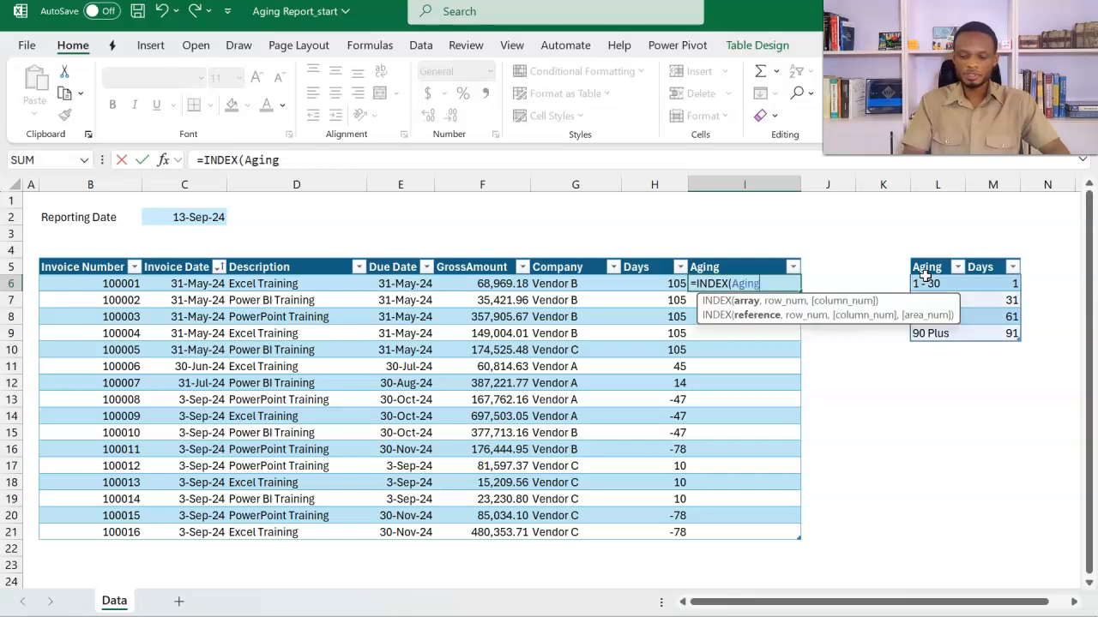
pyautogui.write('[')
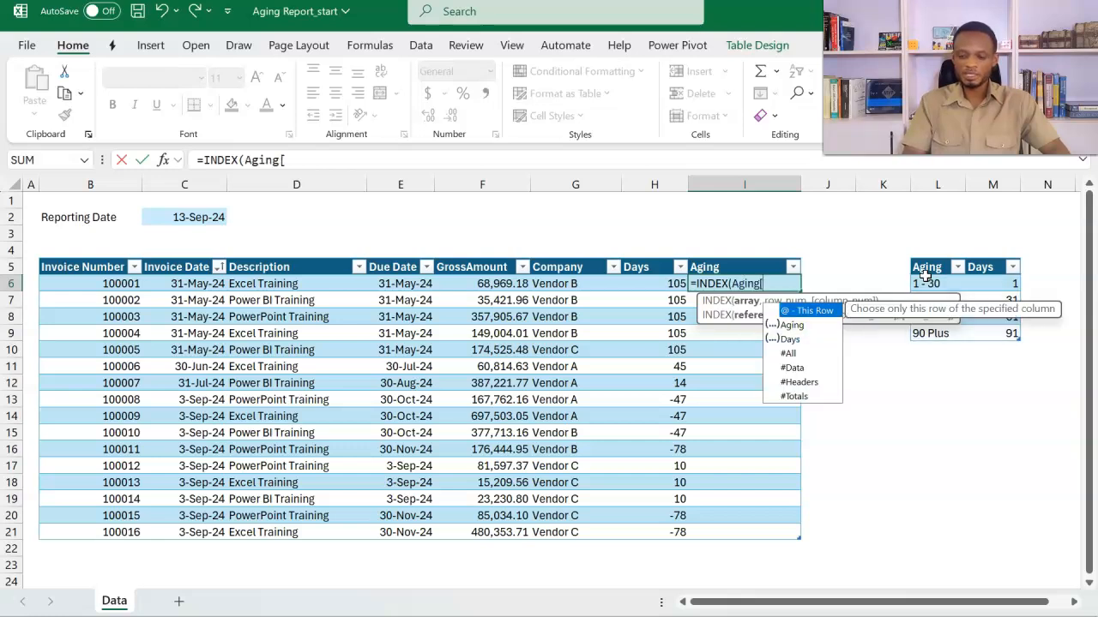
pyautogui.press('Down')
pyautogui.press('Down')
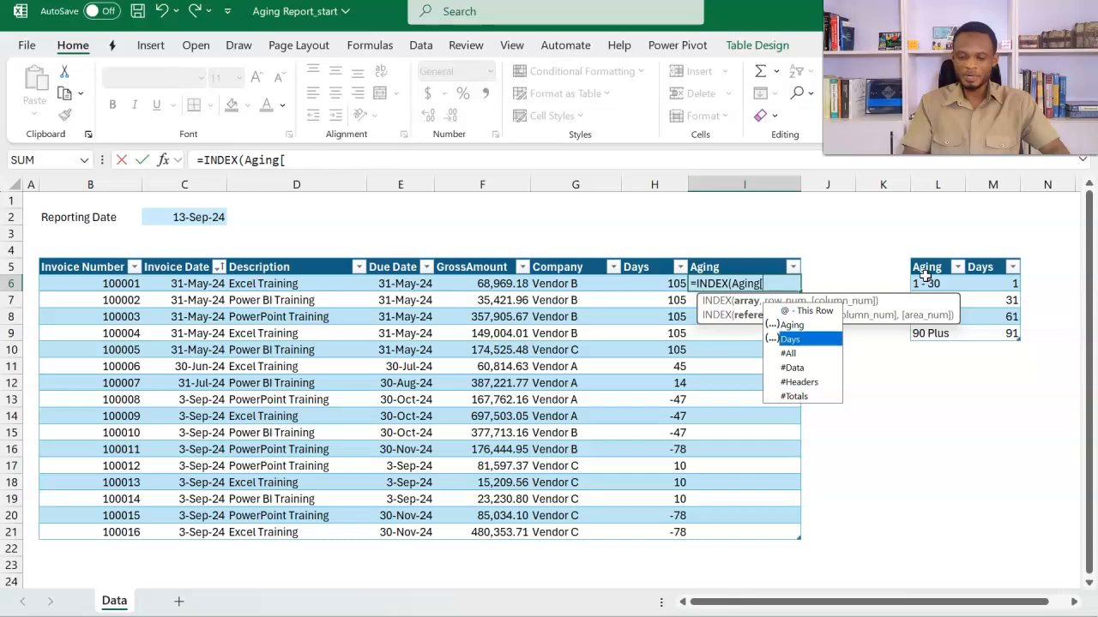
pyautogui.press('Up')
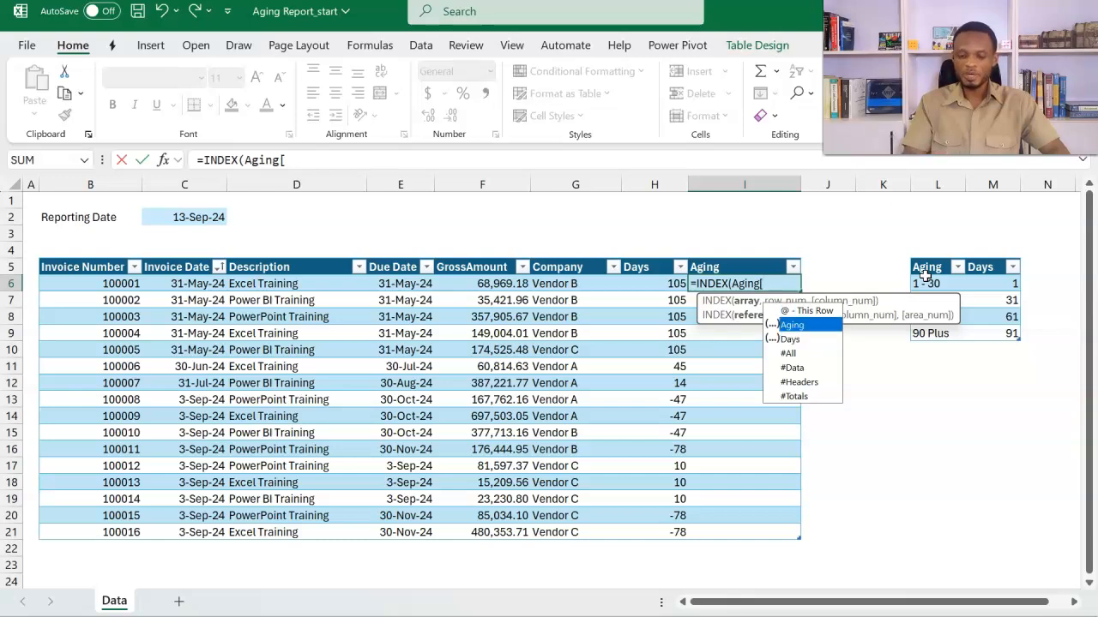
pyautogui.press('Tab')
pyautogui.write(']')
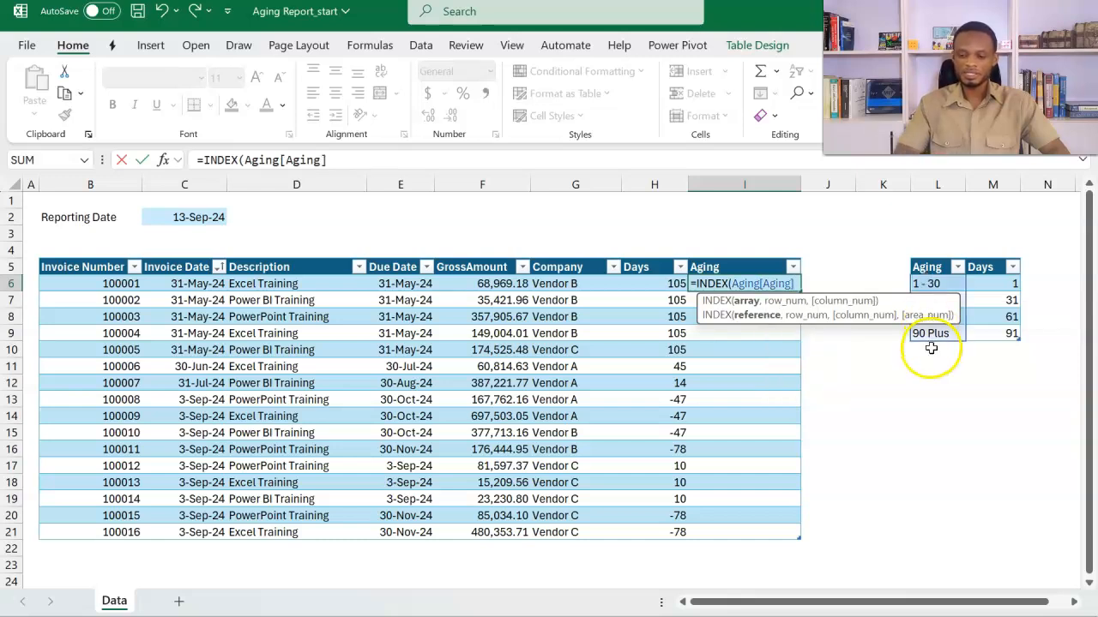
pyautogui.write(',mat')
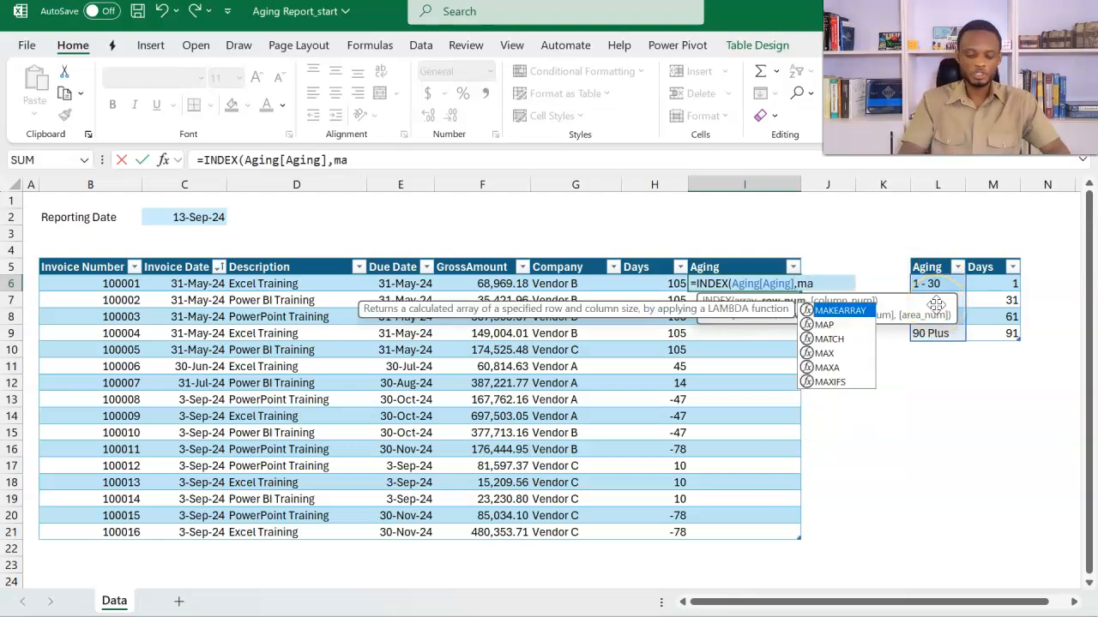
pyautogui.press('Tab')
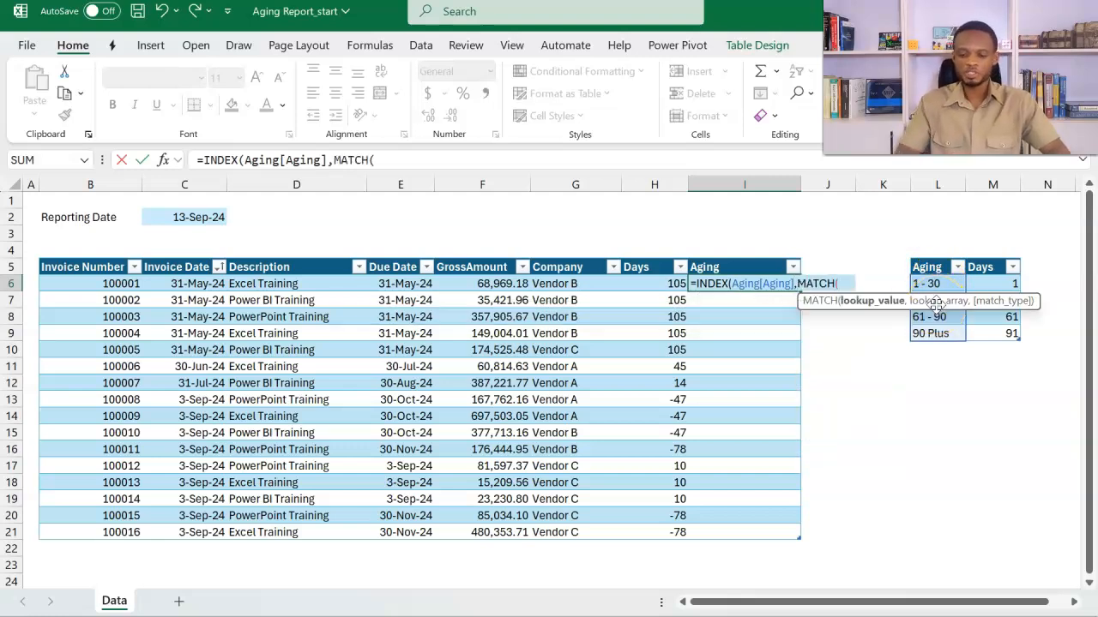
pyautogui.click(658, 284)
pyautogui.write(',')
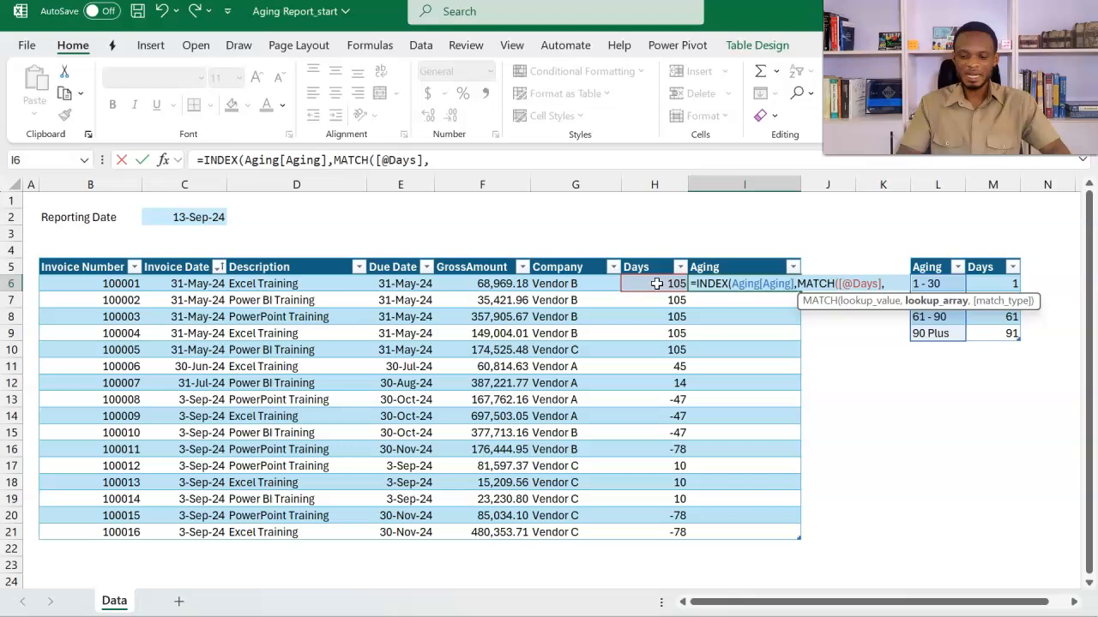
pyautogui.click(986, 256)
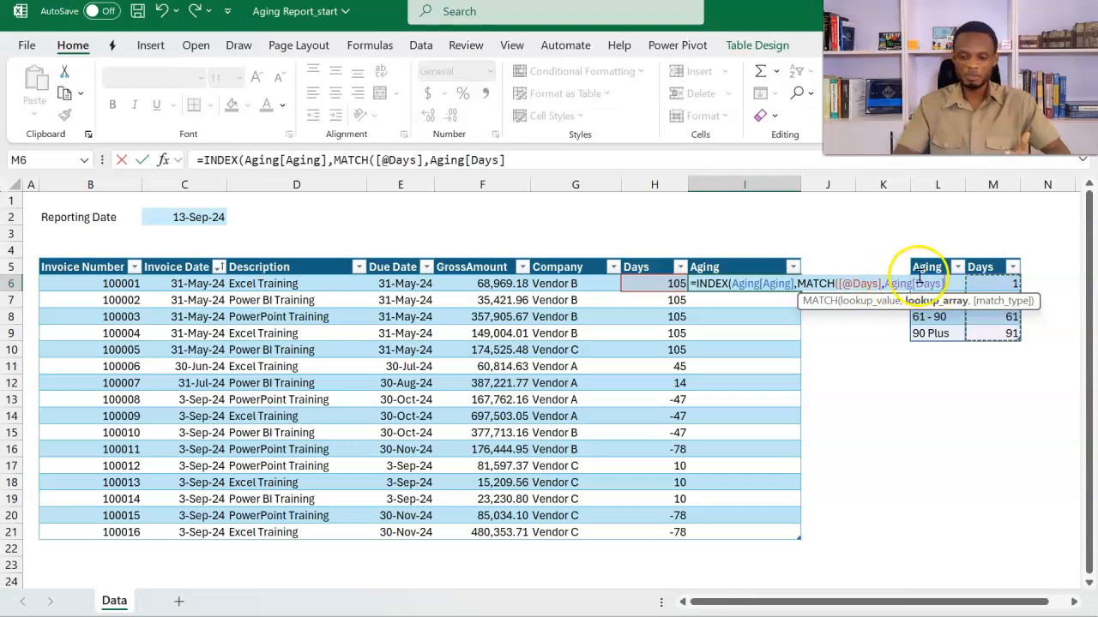
pyautogui.write(',')
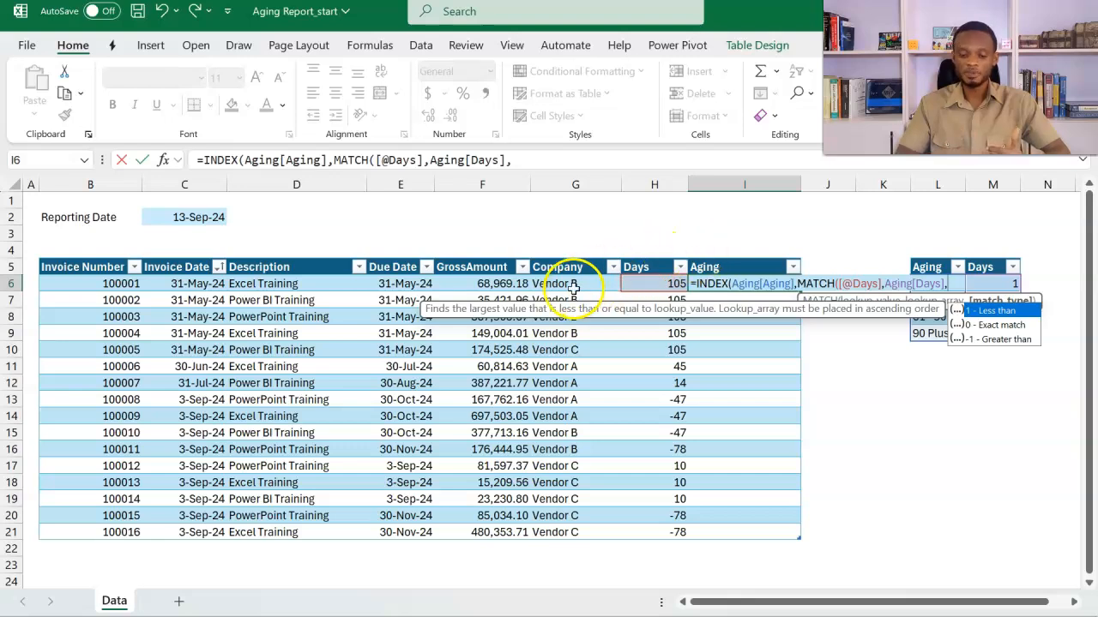
pyautogui.doubleClick(993, 312)
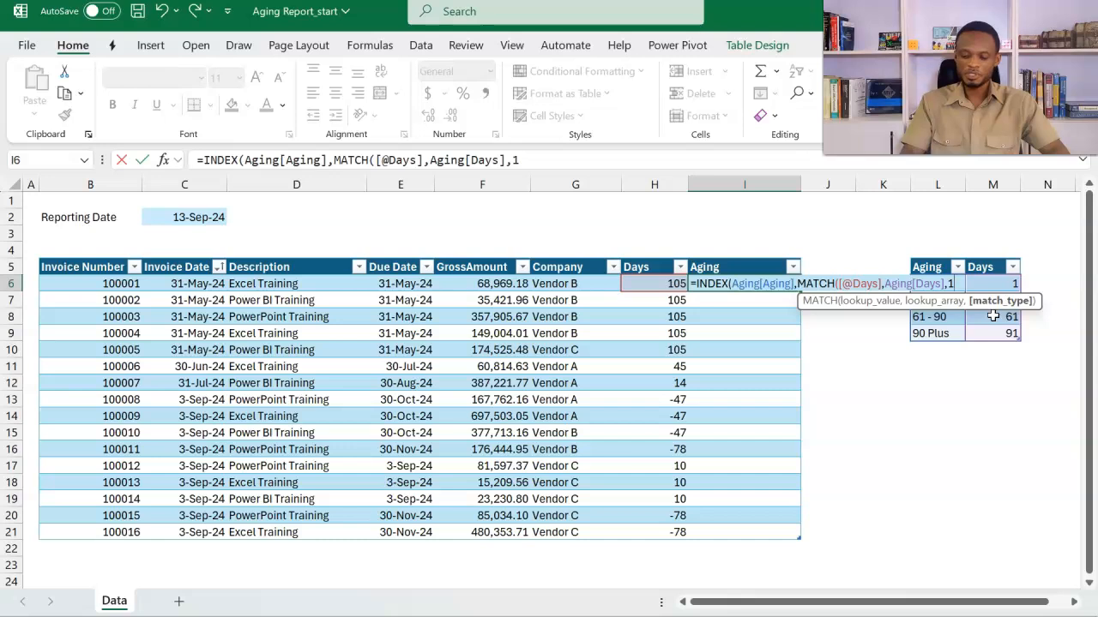
pyautogui.write('))')
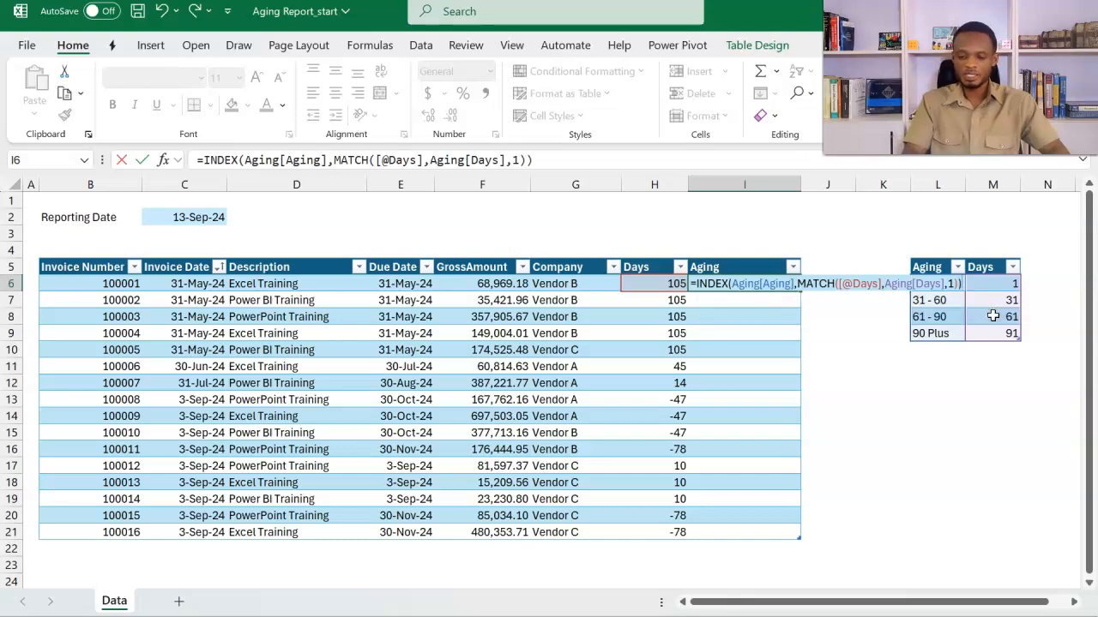
pyautogui.press('Return')
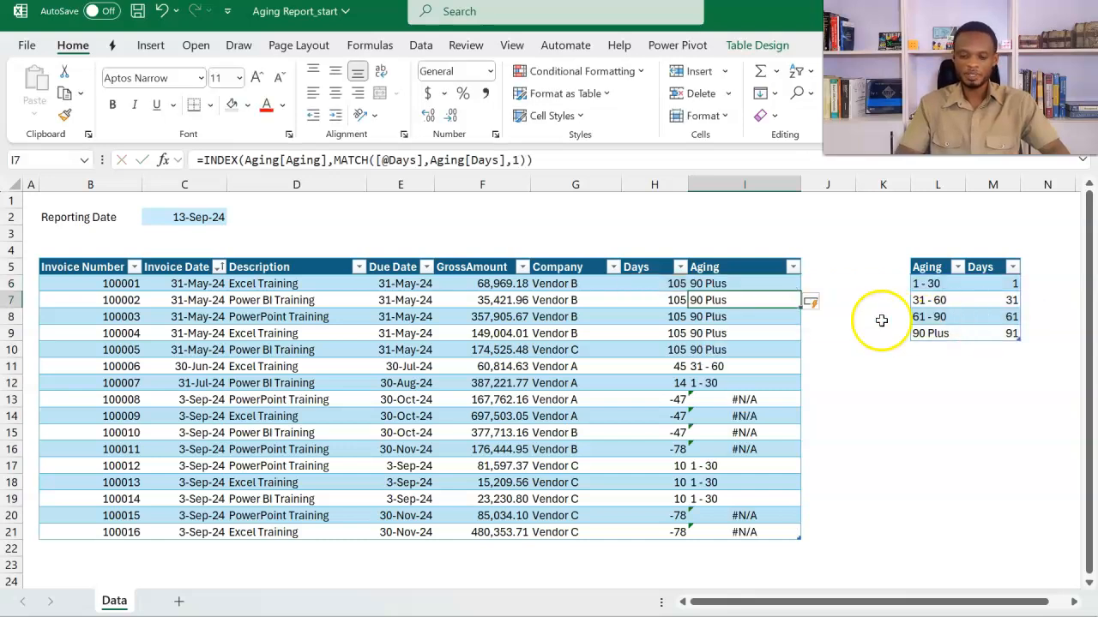
# Wrap the Aging column's INDEX/MATCH formula in IFERROR, returning "Not Due" in place of errors
pyautogui.click(785, 286)
pyautogui.moveTo(785, 285); pyautogui.dragTo(770, 538)
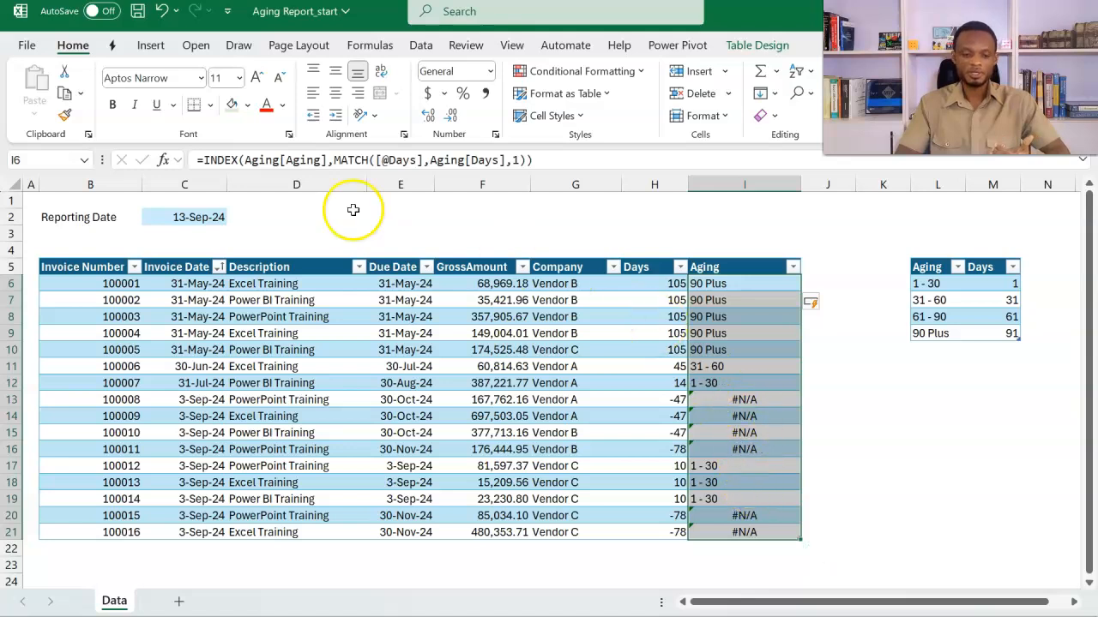
pyautogui.click(204, 159)
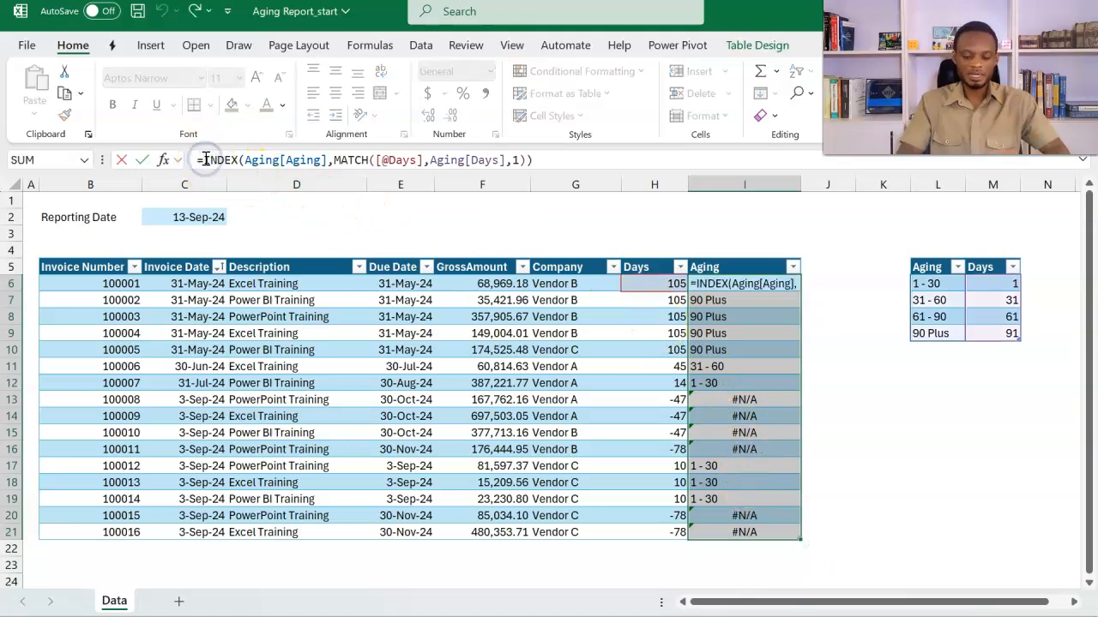
pyautogui.write('ife')
pyautogui.press('Tab')
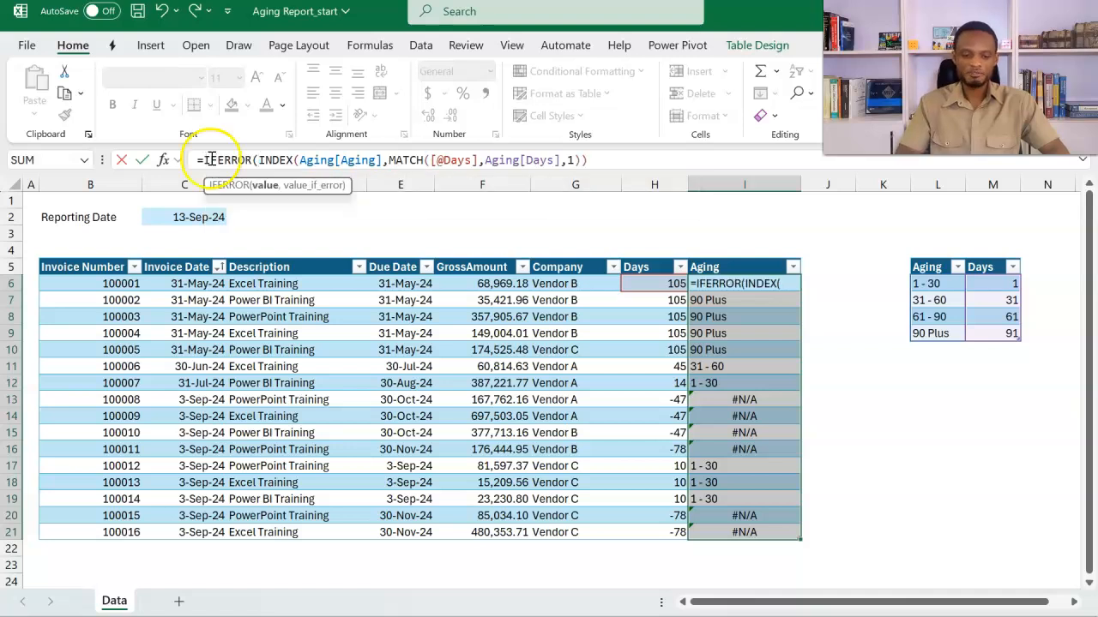
pyautogui.click(598, 159)
pyautogui.write(',')
pyautogui.write('"Nit')
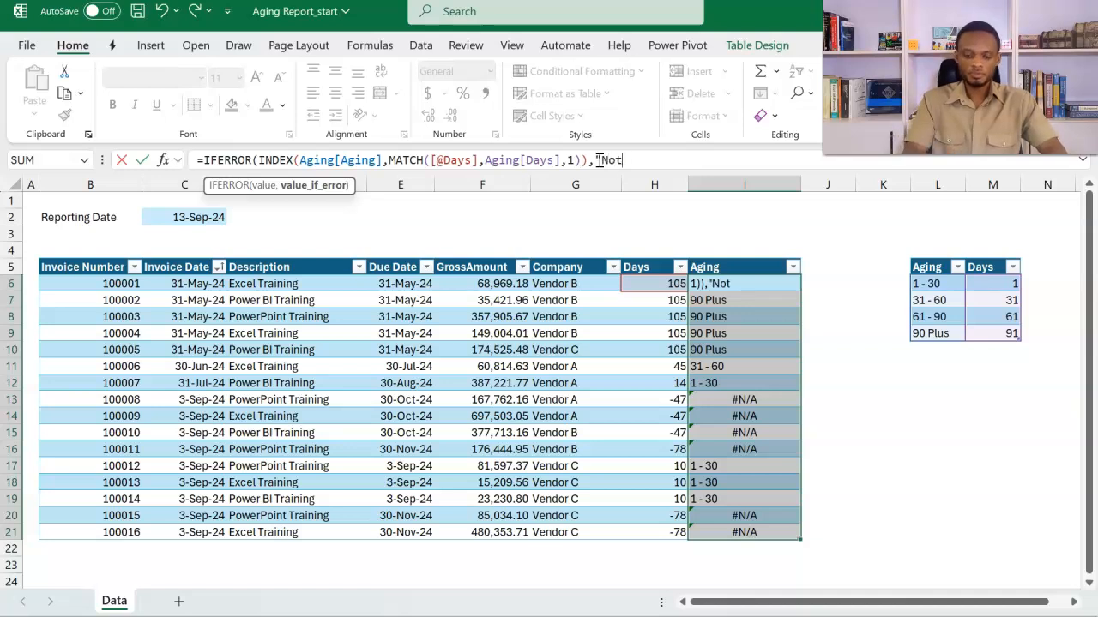
pyautogui.write(' Due"')
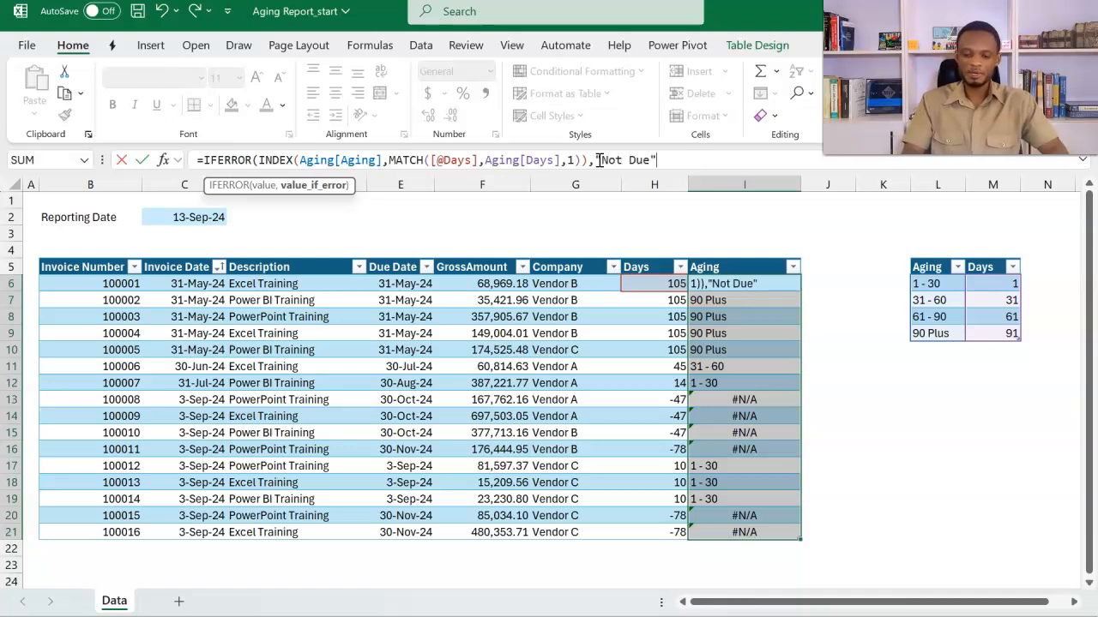
pyautogui.write(')')
pyautogui.press('Return')
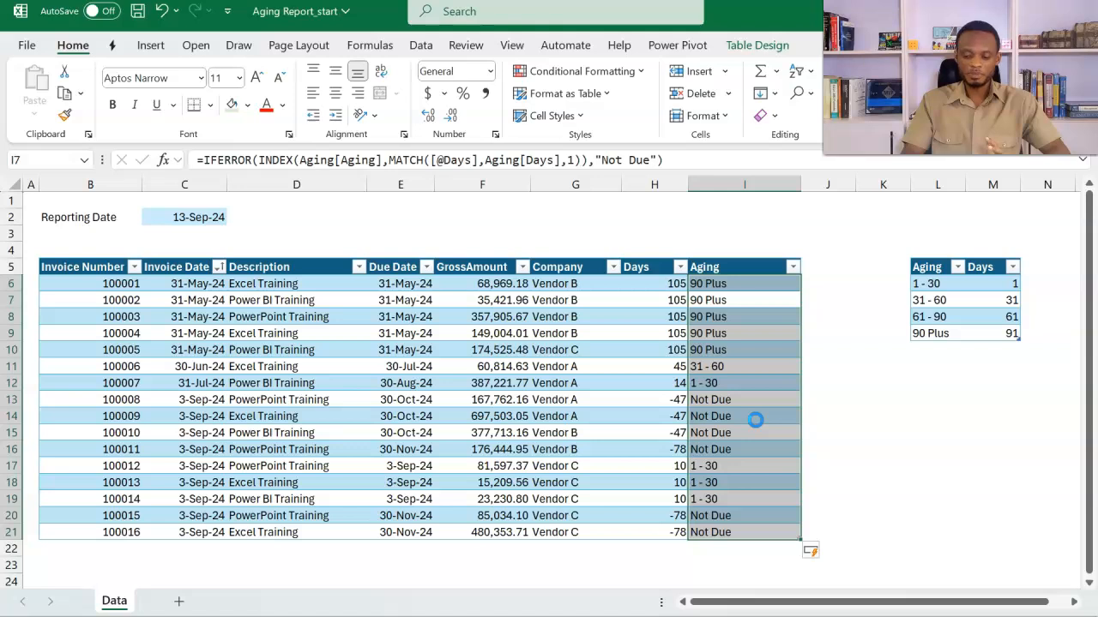
pyautogui.press('Delete')
pyautogui.click(726, 286)
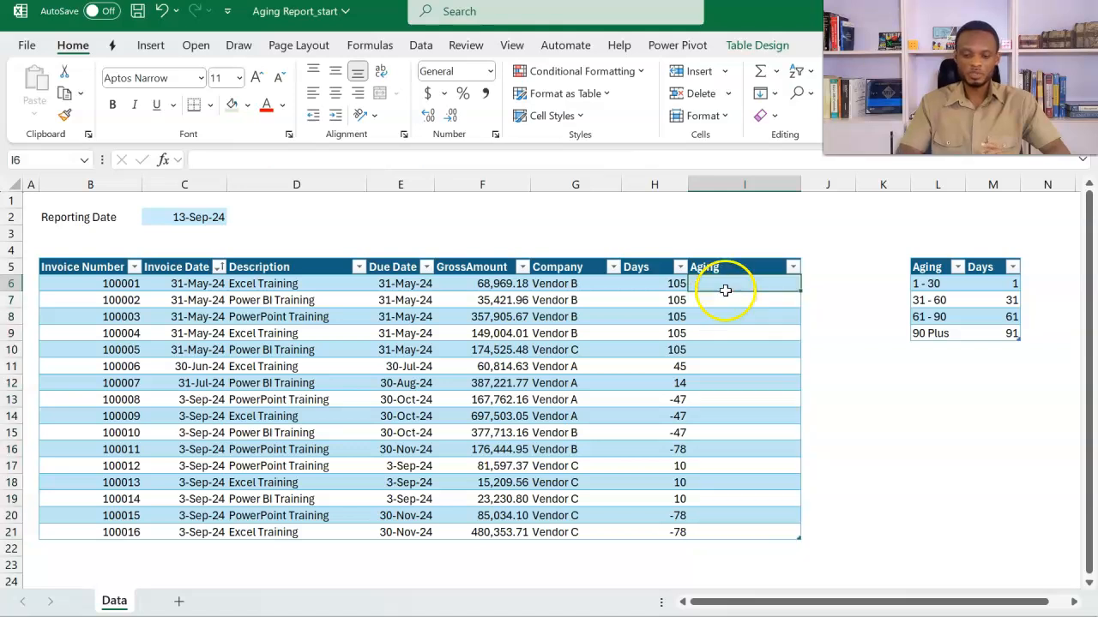
pyautogui.write('=xl')
pyautogui.press('Tab')
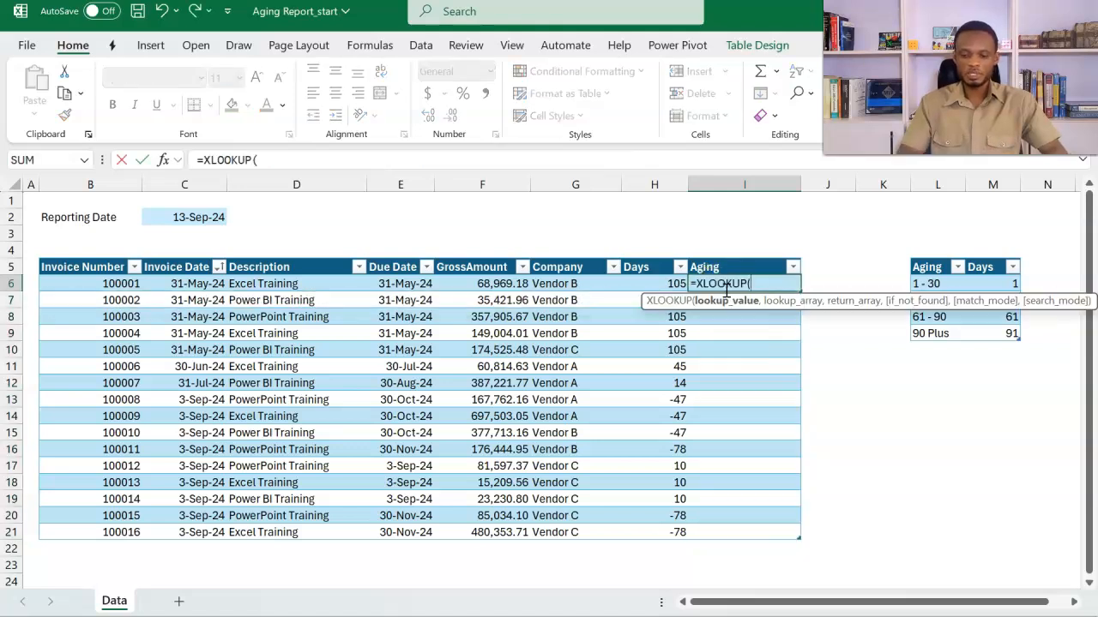
pyautogui.click(647, 285)
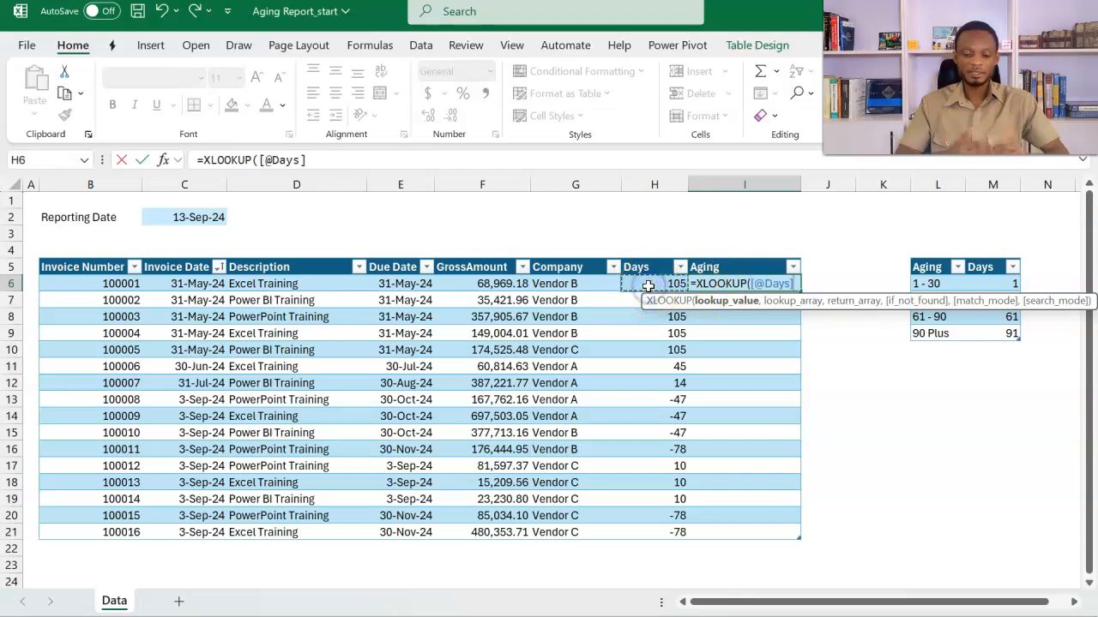
pyautogui.write(',')
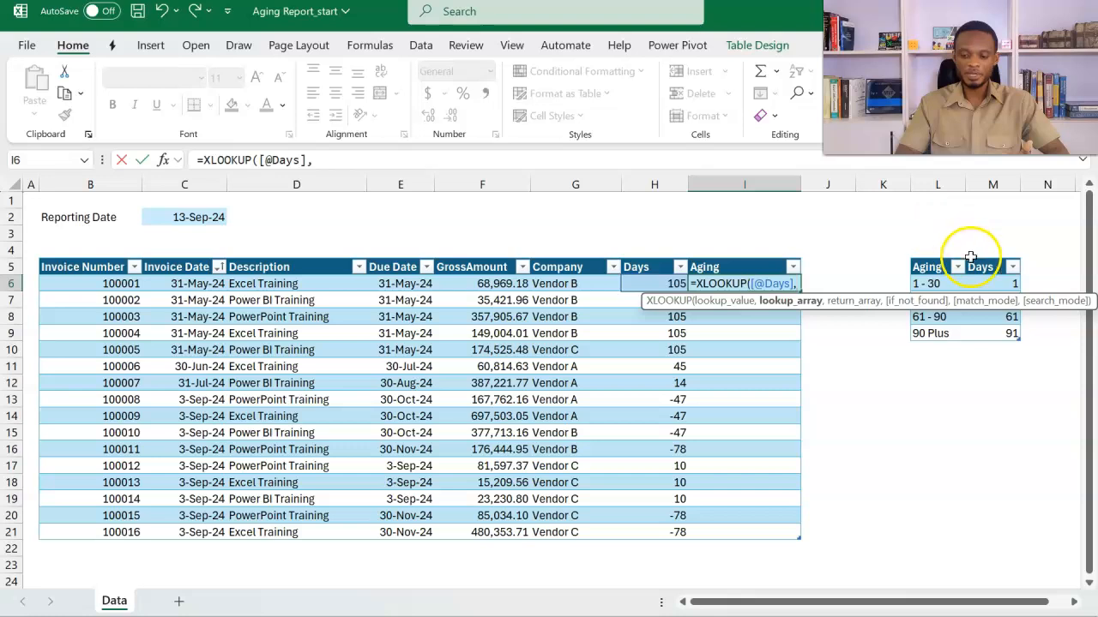
pyautogui.click(977, 265)
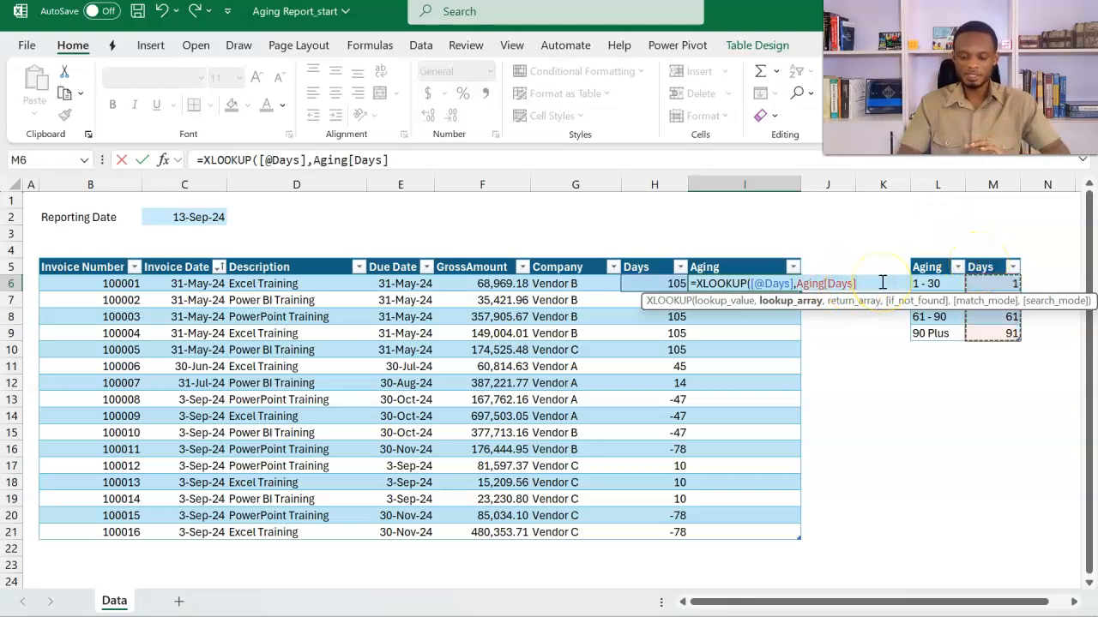
pyautogui.write(',')
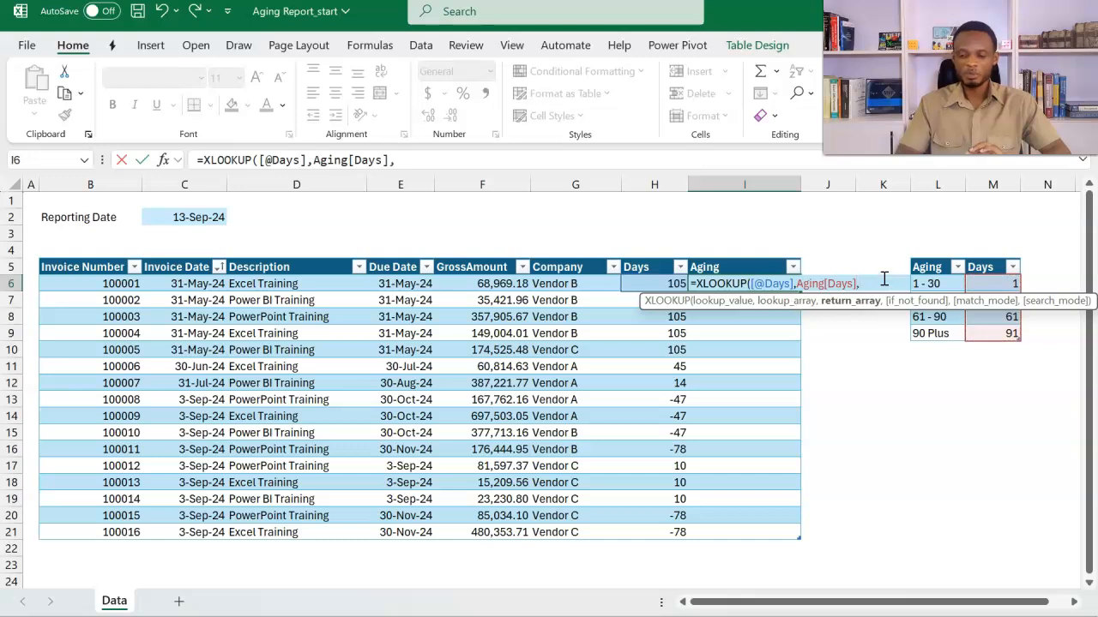
pyautogui.click(933, 261)
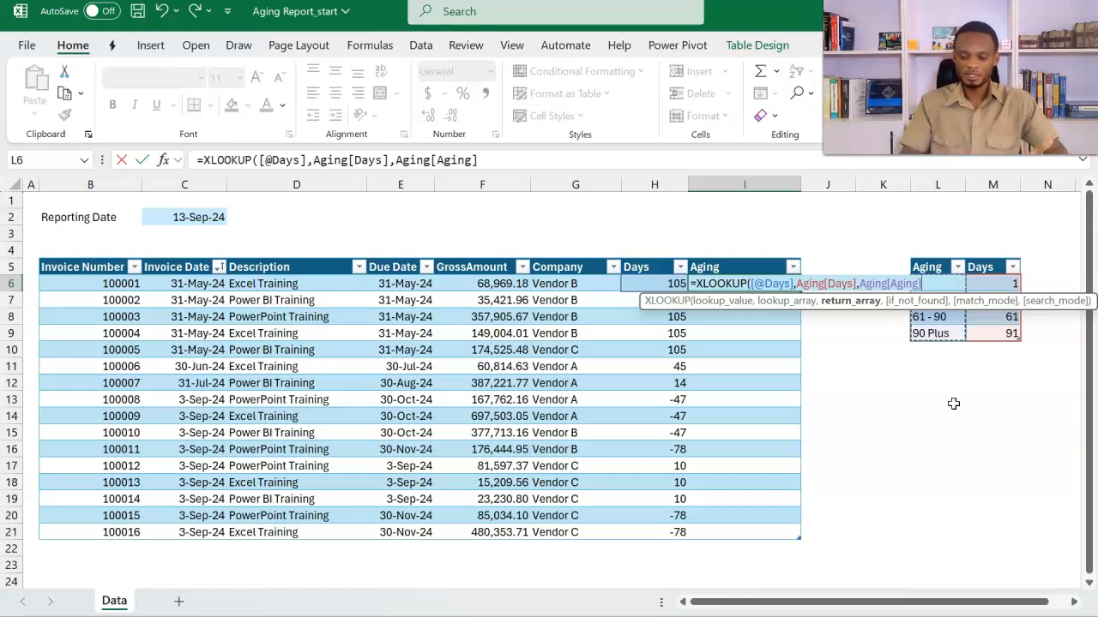
# Complete the XLOOKUP with "Not Due" if not found and match mode -1, exact match or next smaller item
pyautogui.write(',"Not Due')
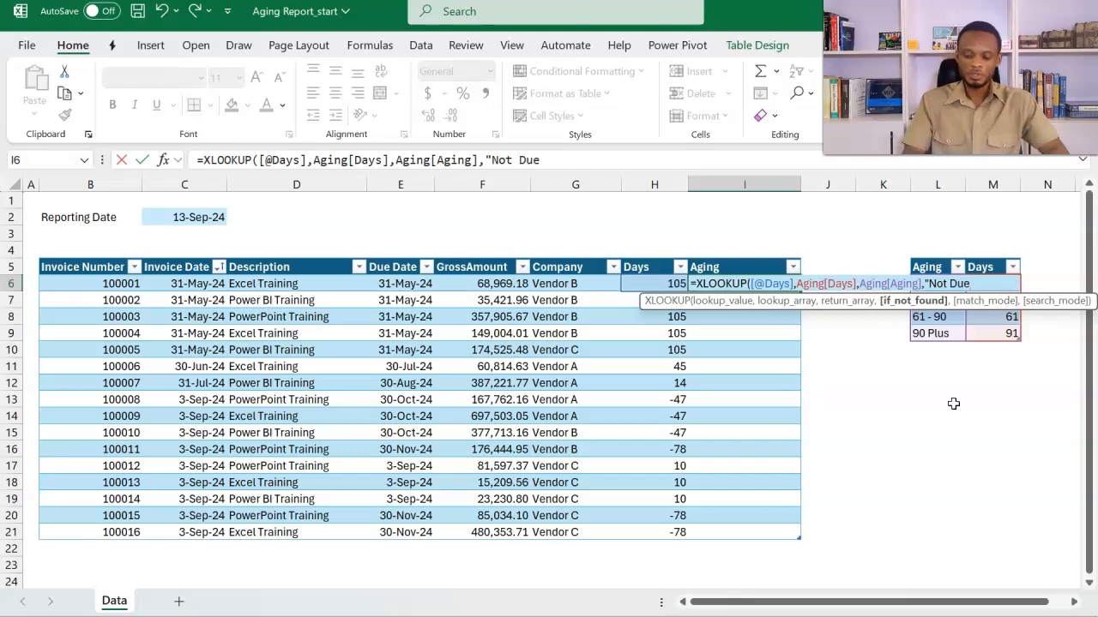
pyautogui.write('",')
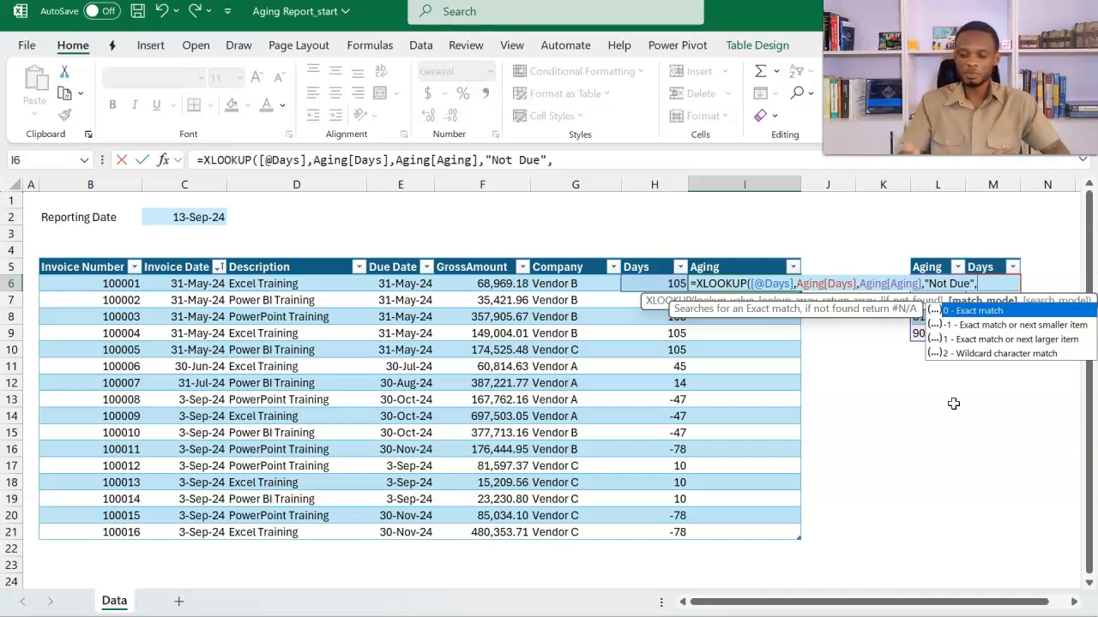
pyautogui.press('Down')
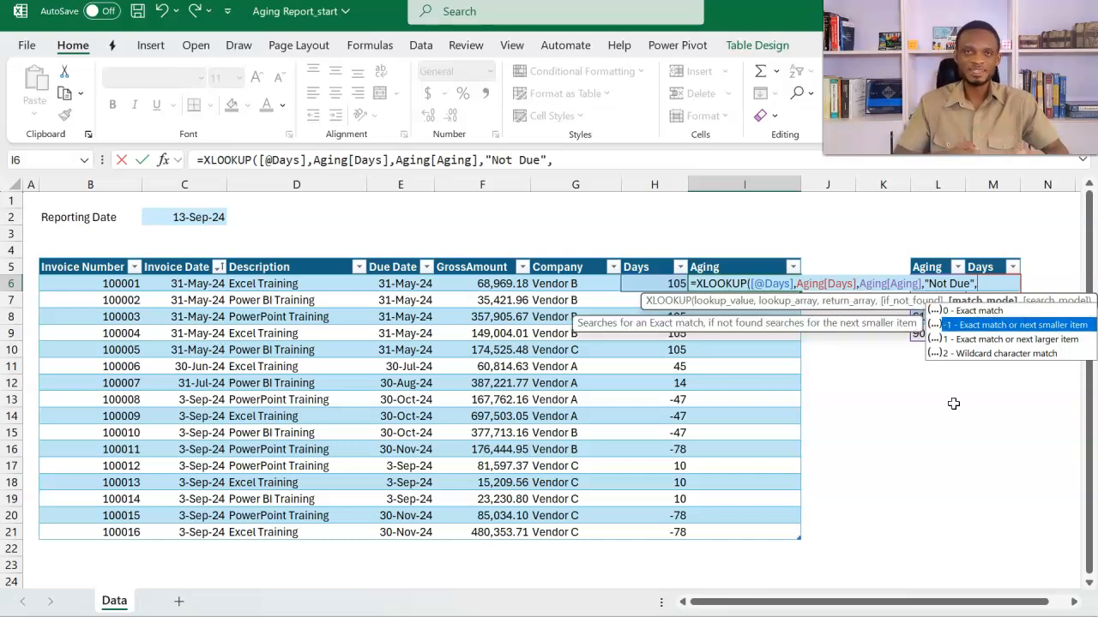
pyautogui.press('Tab')
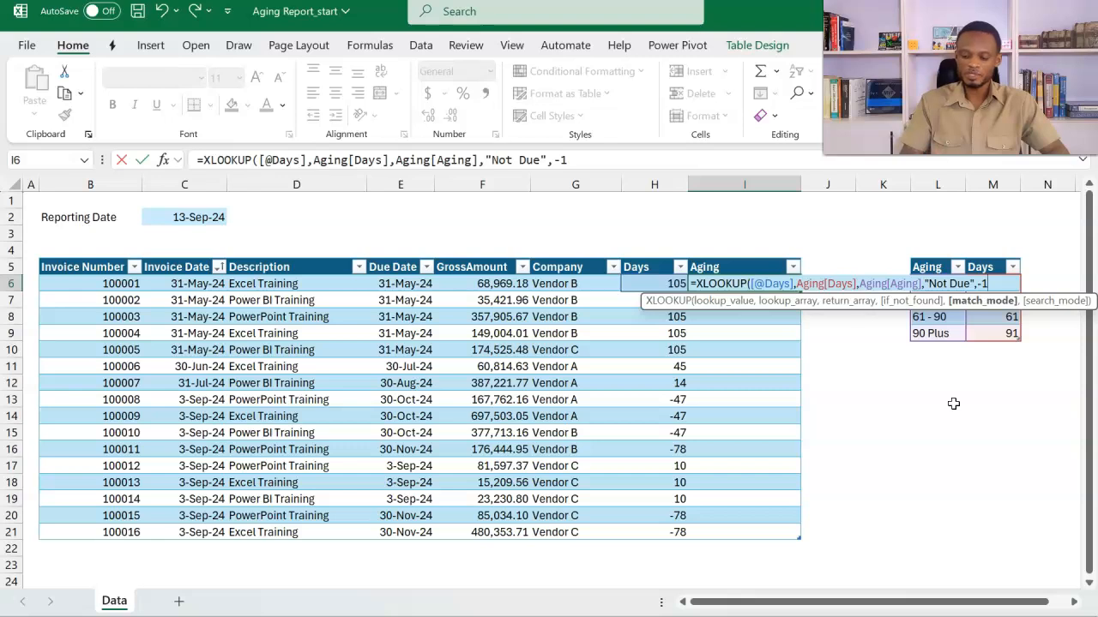
pyautogui.write(')')
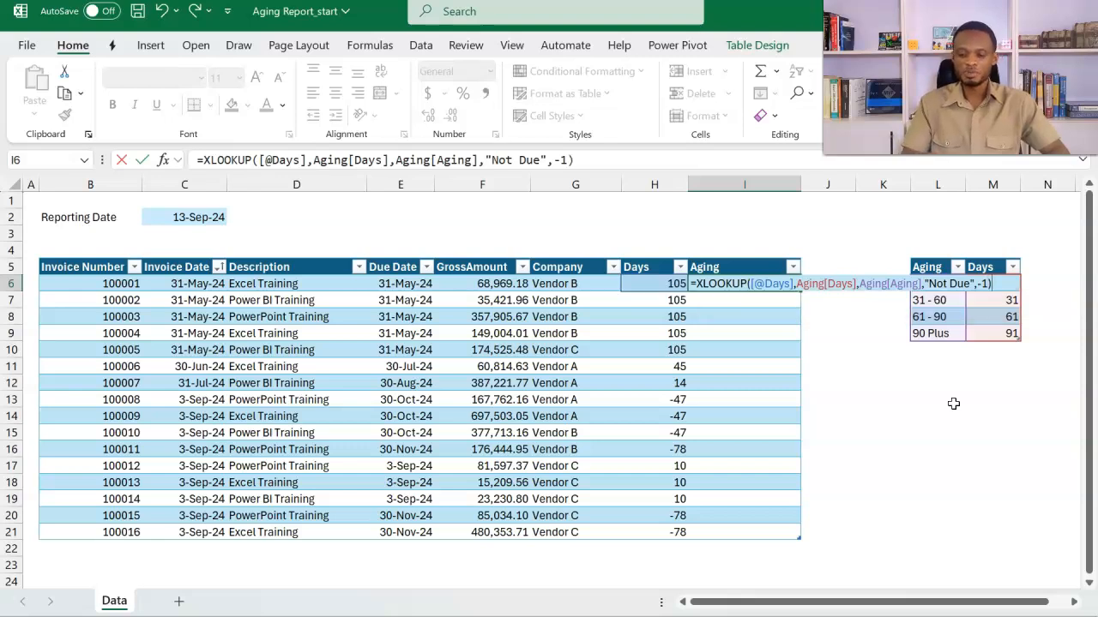
pyautogui.press('Return')
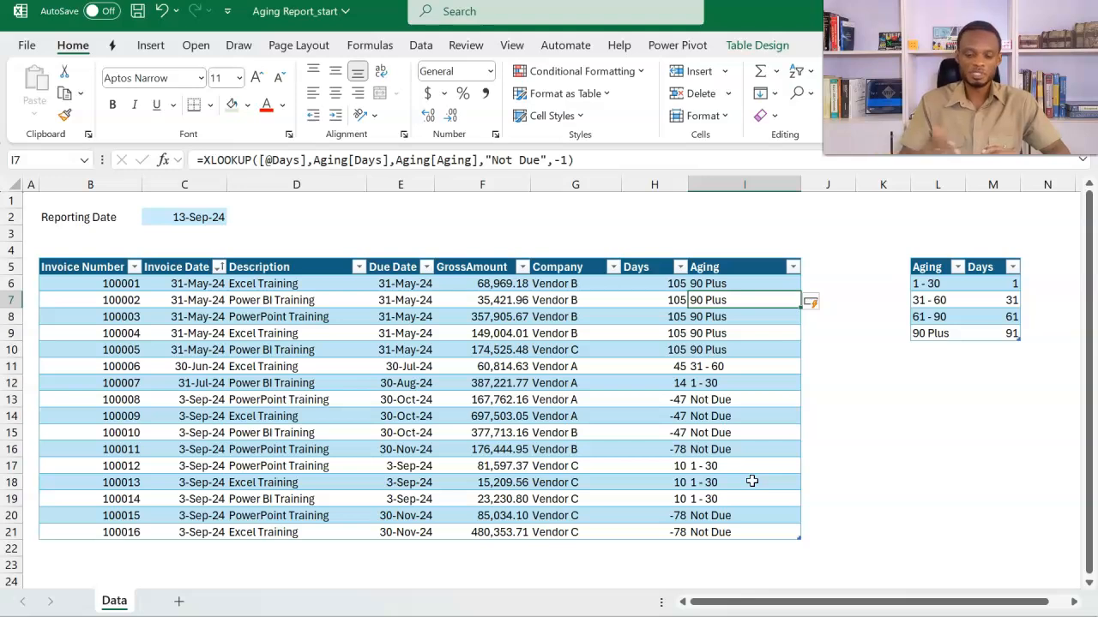
# Insert a PivotTable based on the invoice table on a new worksheet
pyautogui.click(443, 404)
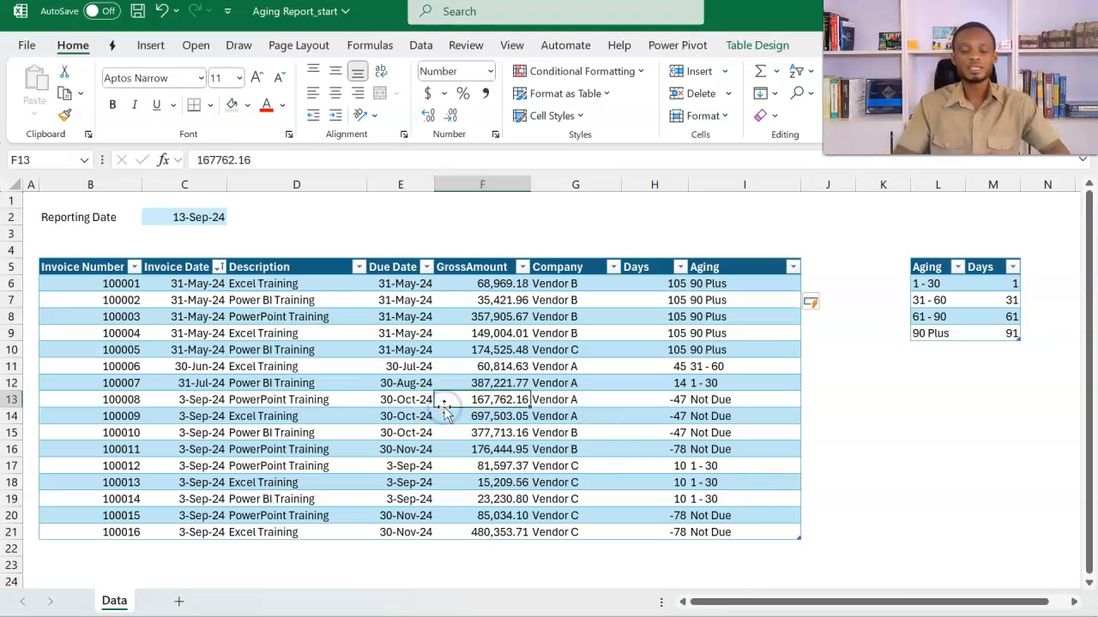
pyautogui.click(162, 45)
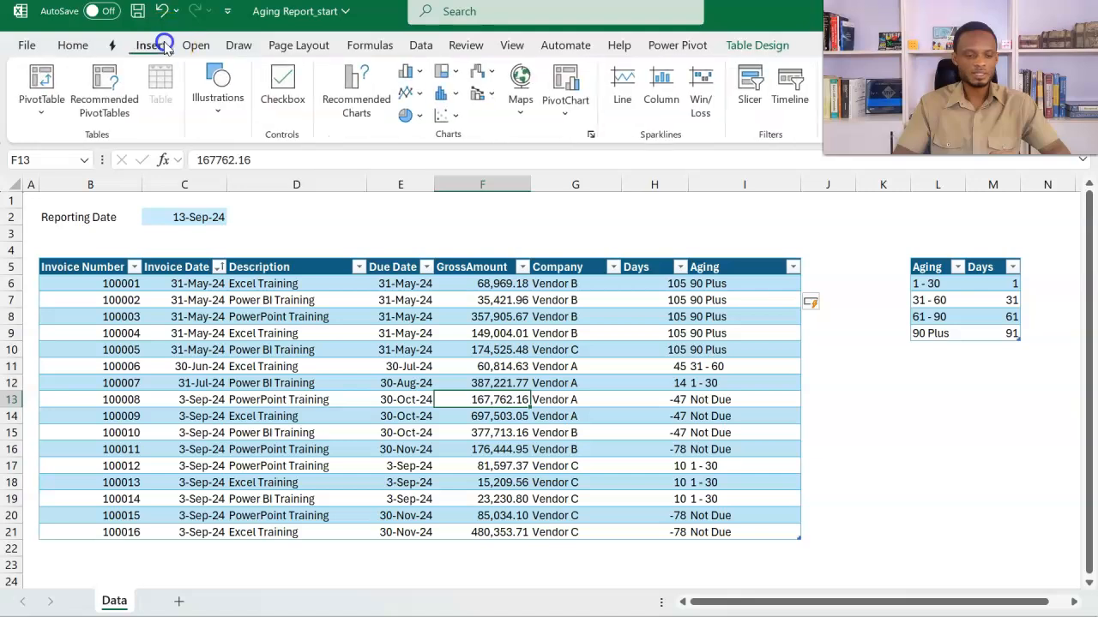
pyautogui.click(43, 102)
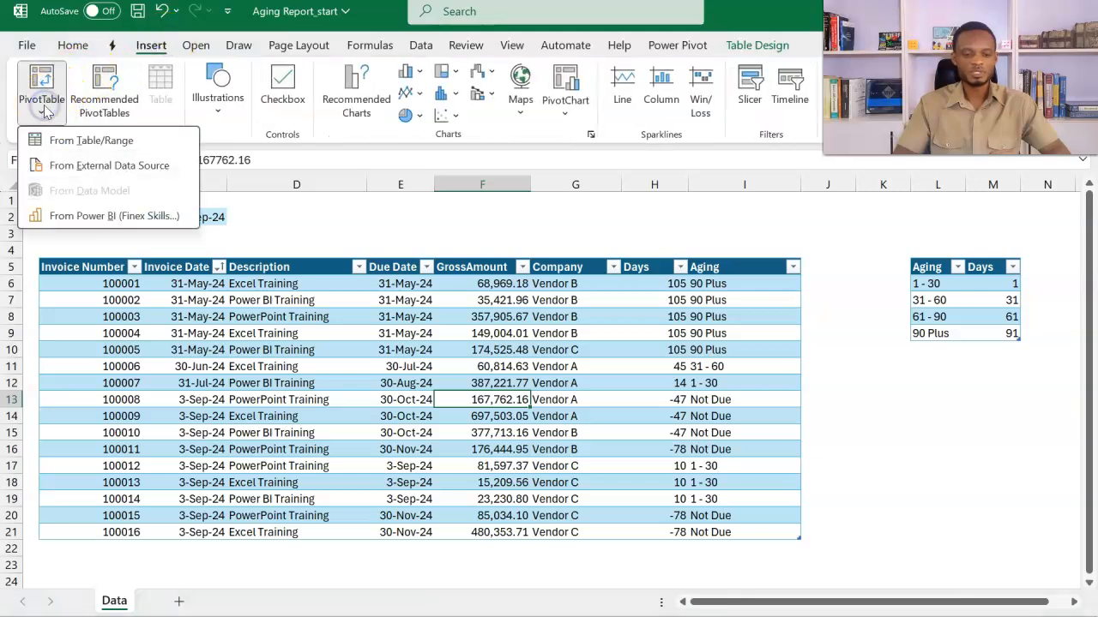
pyautogui.click(90, 142)
pyautogui.click(791, 439)
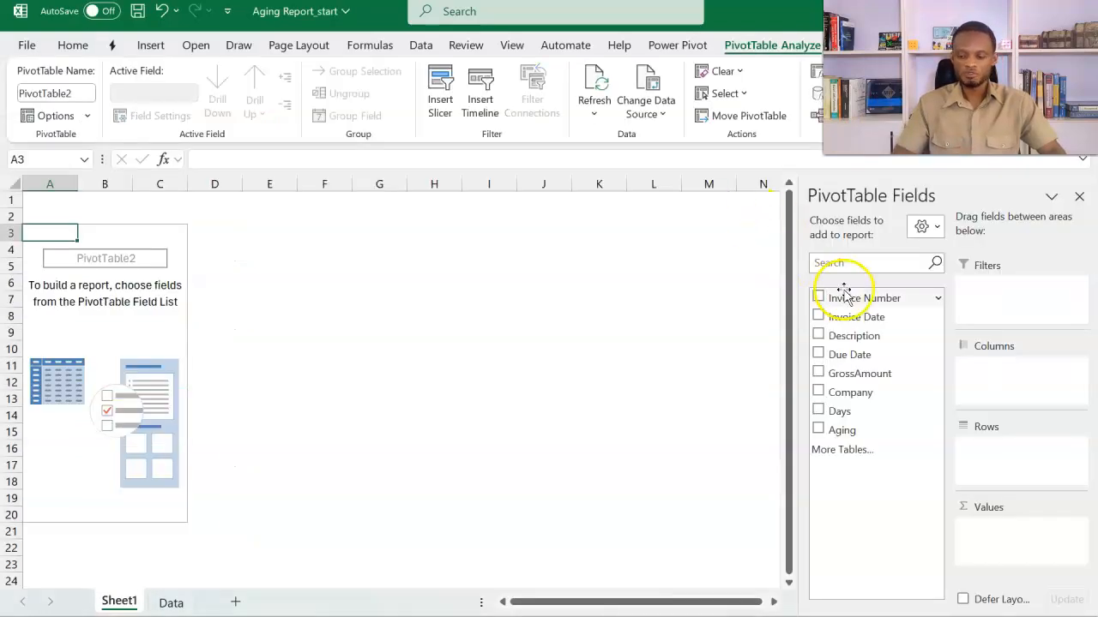
# Lay out the PivotTable with the sum of GrossAmount as values and Invoice Number followed by GrossAmount as rows
pyautogui.moveTo(841, 373); pyautogui.dragTo(987, 525)
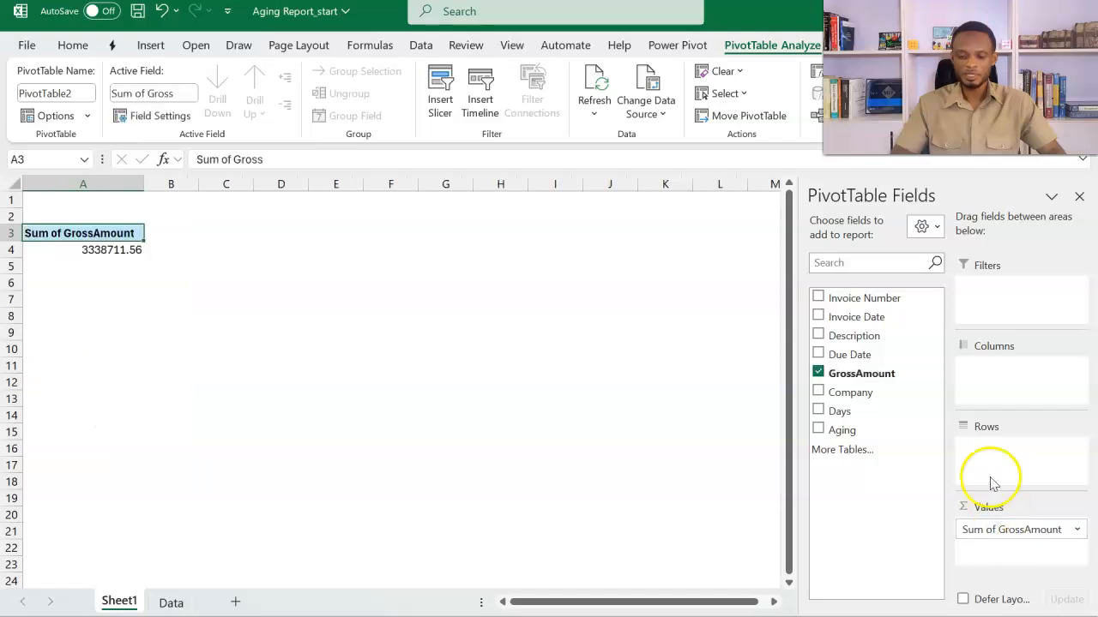
pyautogui.moveTo(874, 299); pyautogui.dragTo(879, 305)
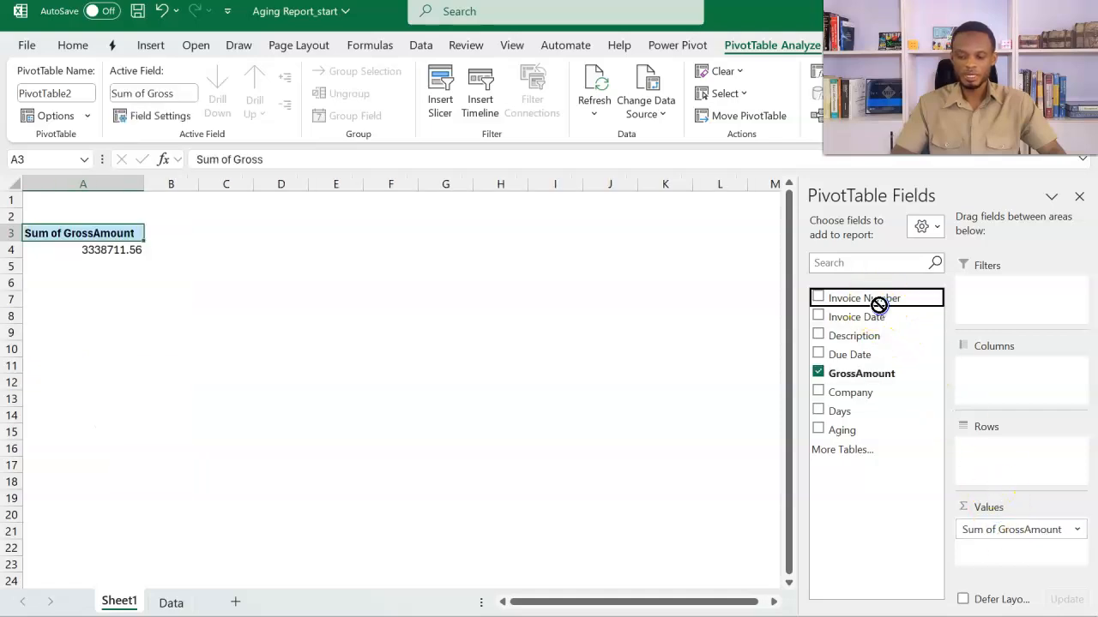
pyautogui.moveTo(977, 435); pyautogui.dragTo(980, 440)
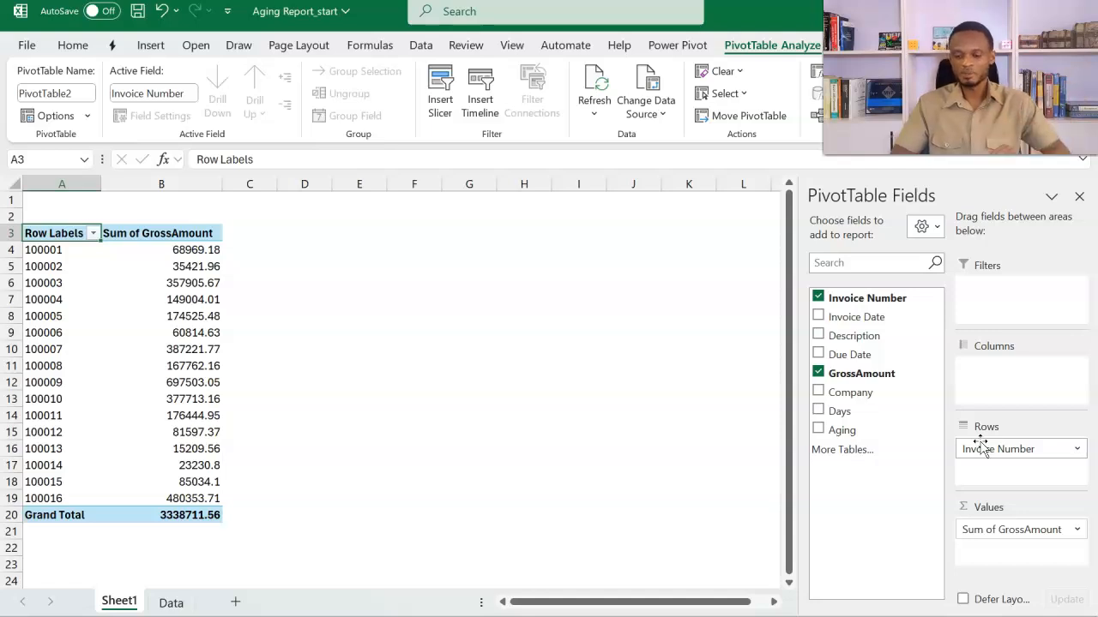
pyautogui.moveTo(885, 379); pyautogui.dragTo(945, 425)
pyautogui.moveTo(990, 458); pyautogui.dragTo(990, 459)
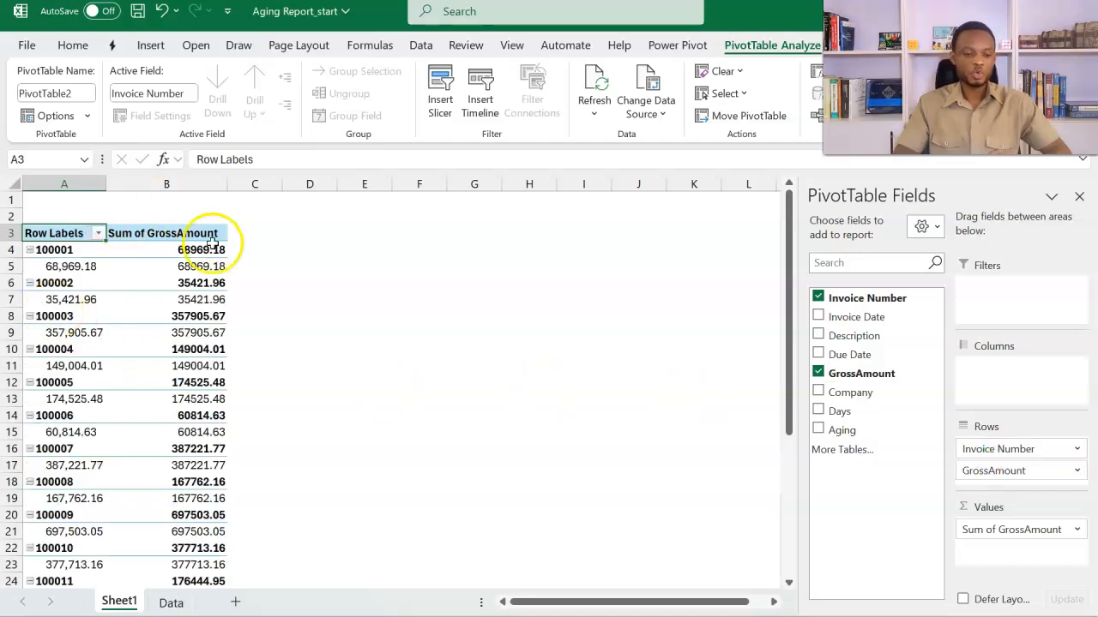
# Show the PivotTable in tabular form and turn off all of its subtotals
pyautogui.moveTo(117, 368)
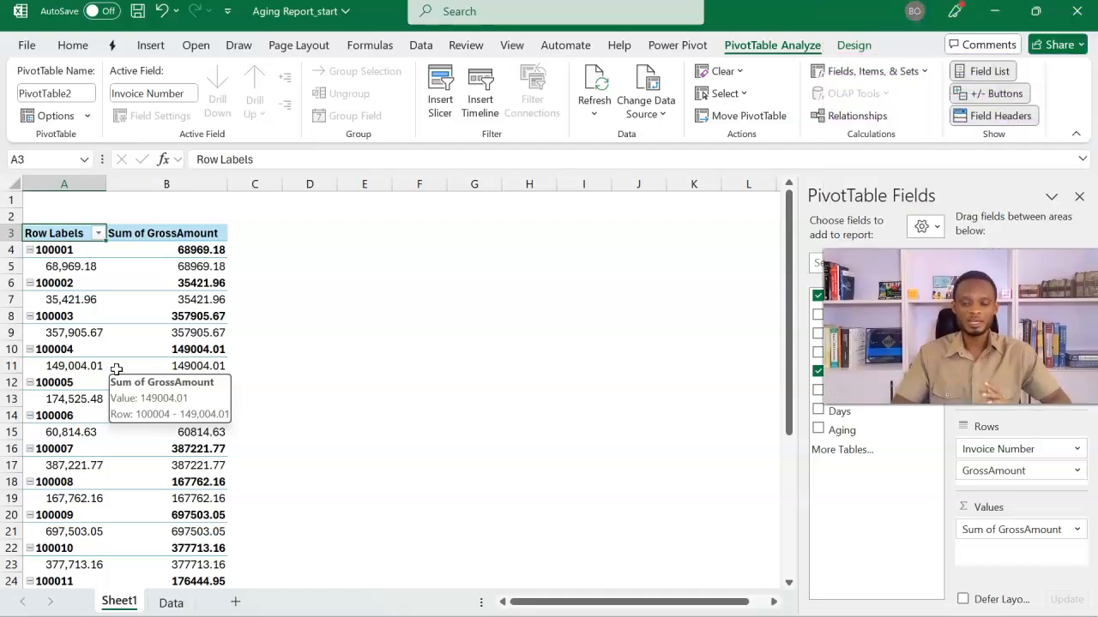
pyautogui.click(853, 45)
pyautogui.click(133, 112)
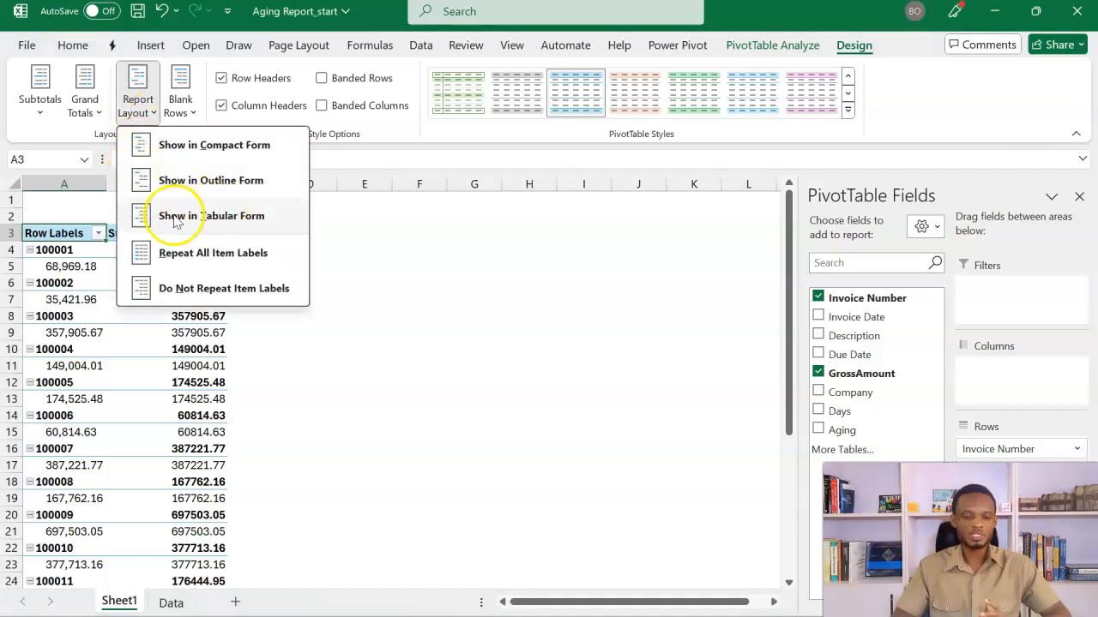
pyautogui.click(206, 218)
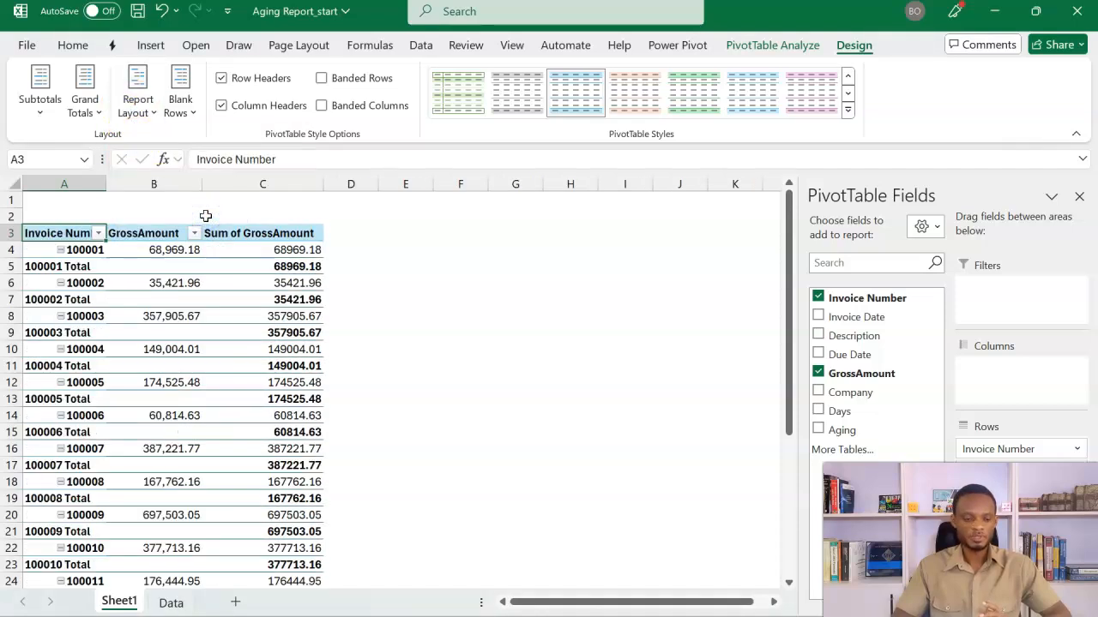
pyautogui.click(48, 112)
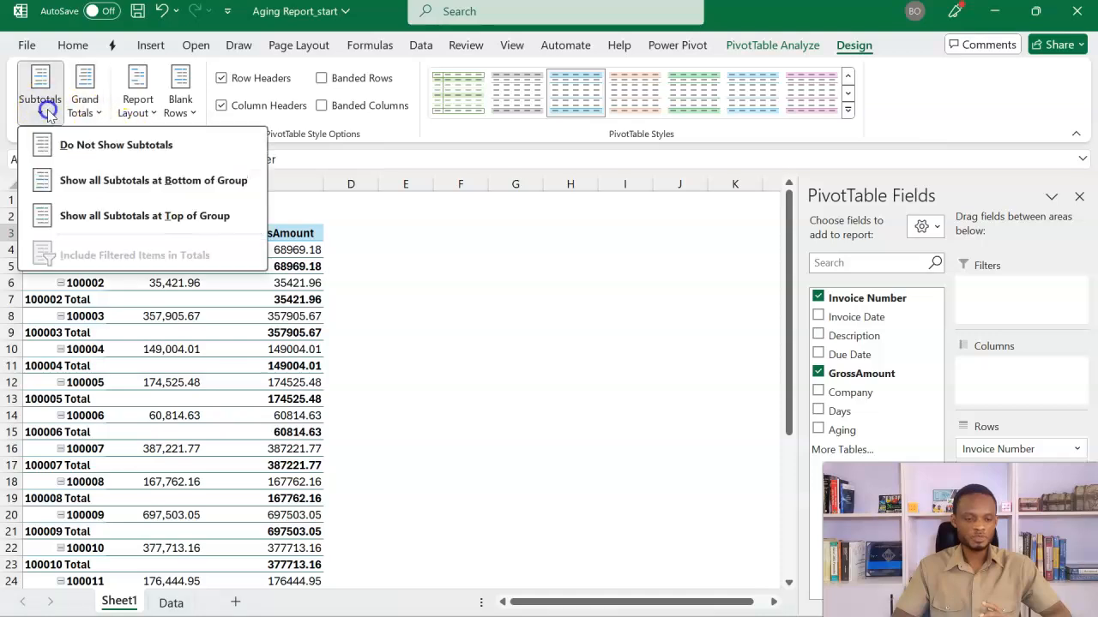
pyautogui.click(82, 146)
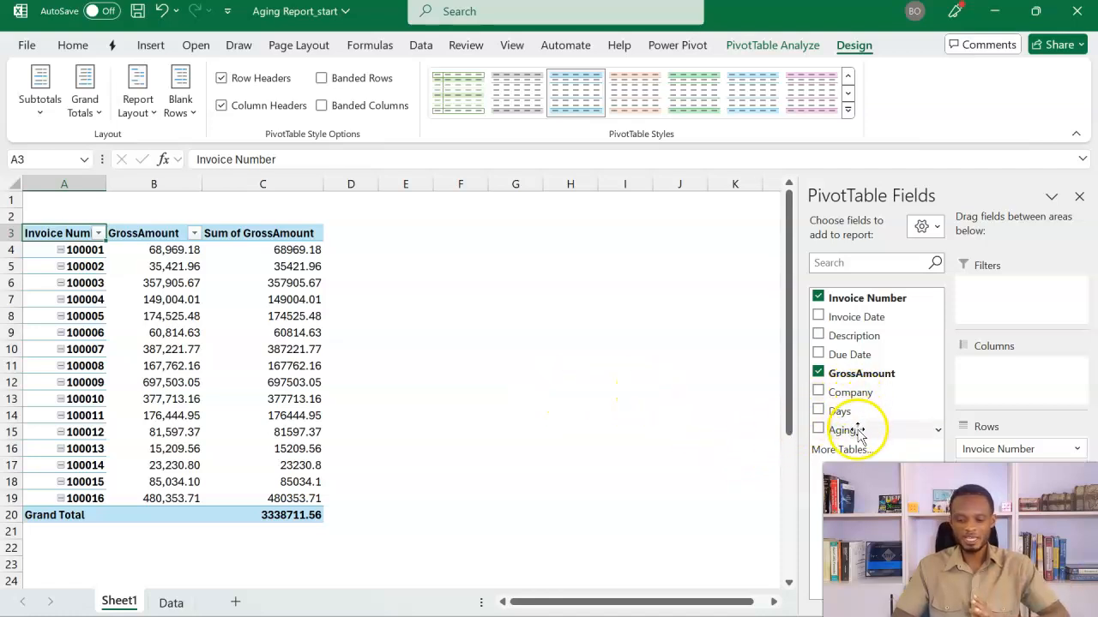
# Add Aging as the PivotTable's column field and set grand totals to on for columns only
pyautogui.moveTo(860, 433); pyautogui.dragTo(1005, 385)
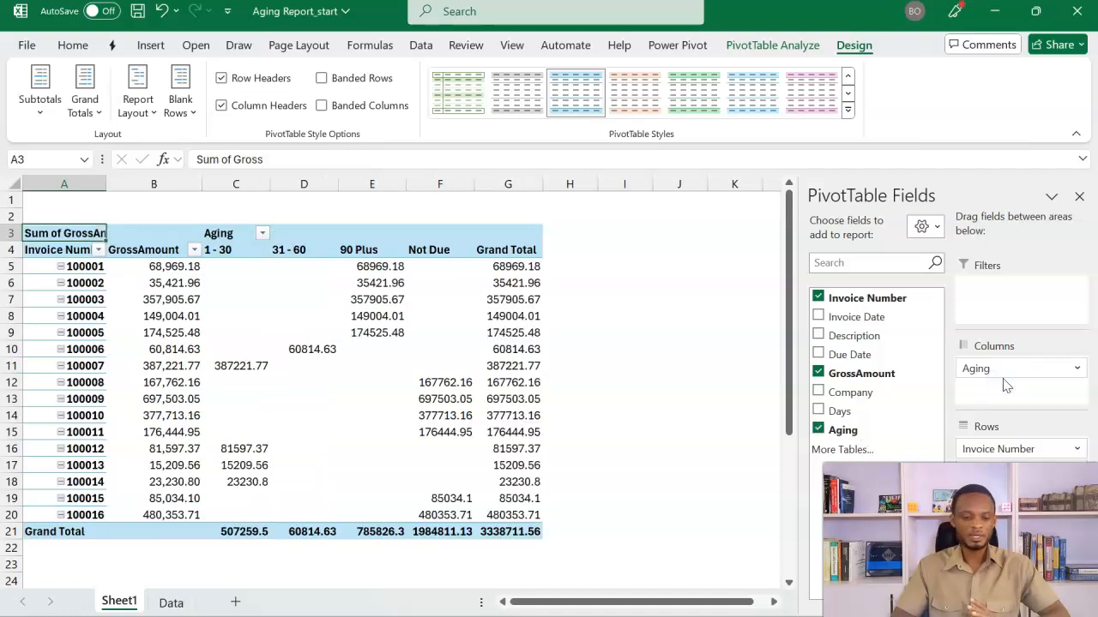
pyautogui.click(506, 251)
pyautogui.click(744, 49)
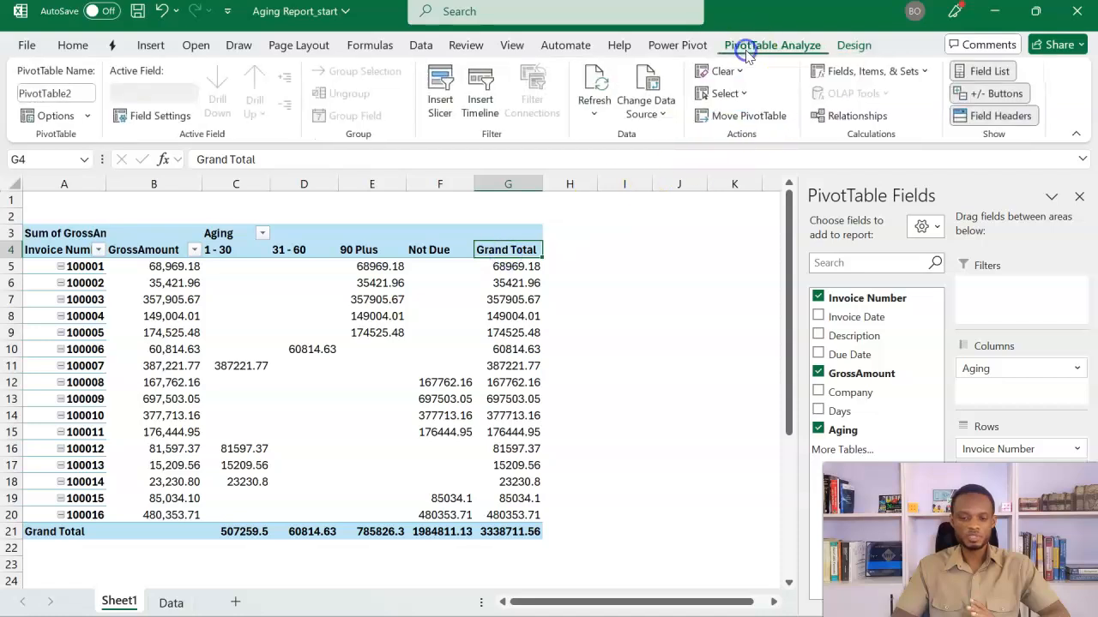
pyautogui.click(853, 43)
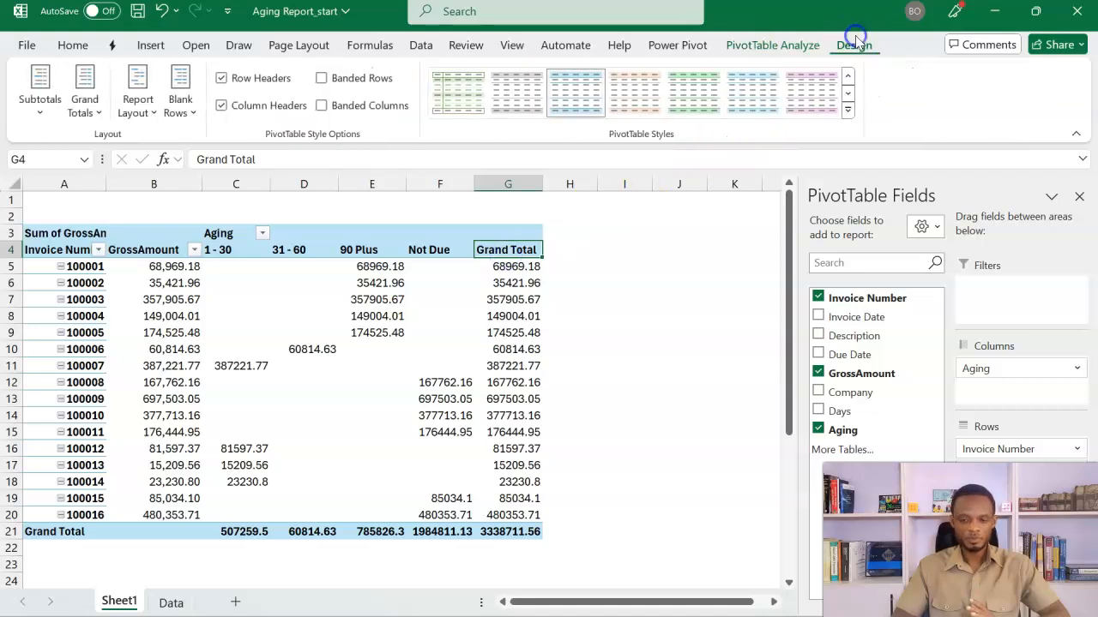
pyautogui.click(86, 101)
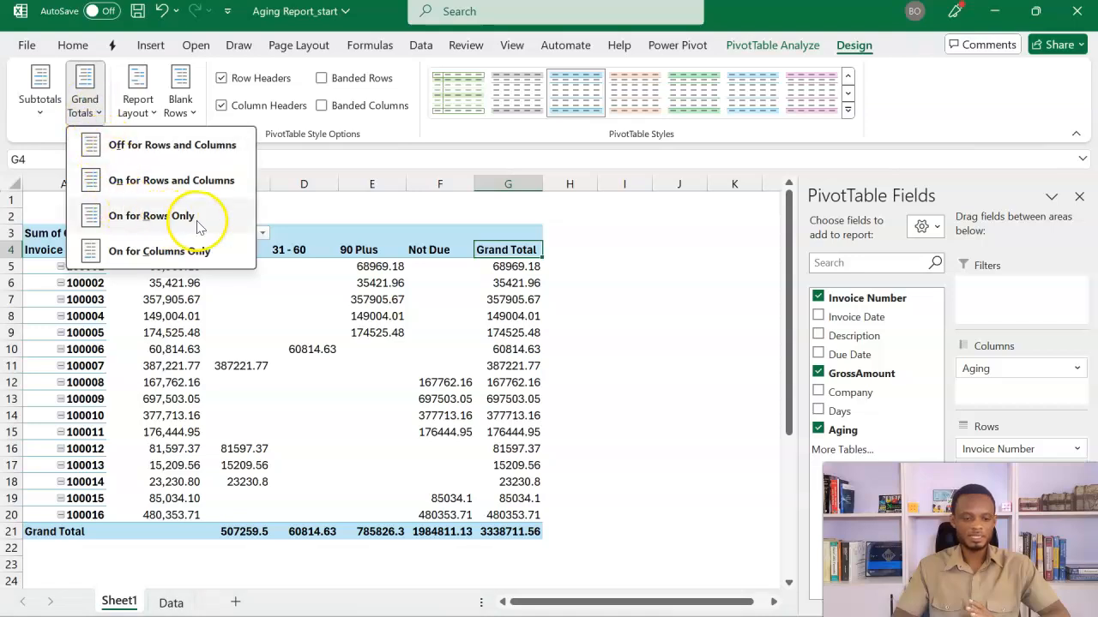
pyautogui.click(196, 254)
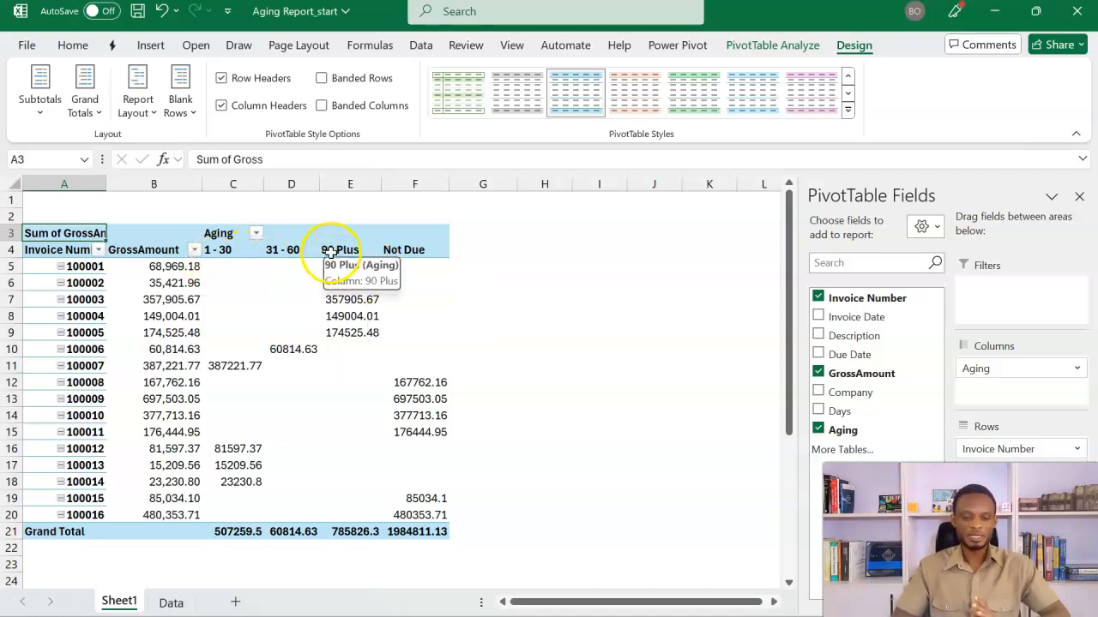
# Check the PivotTable's display options for showing items with no data on rows and columns
pyautogui.click(330, 253)
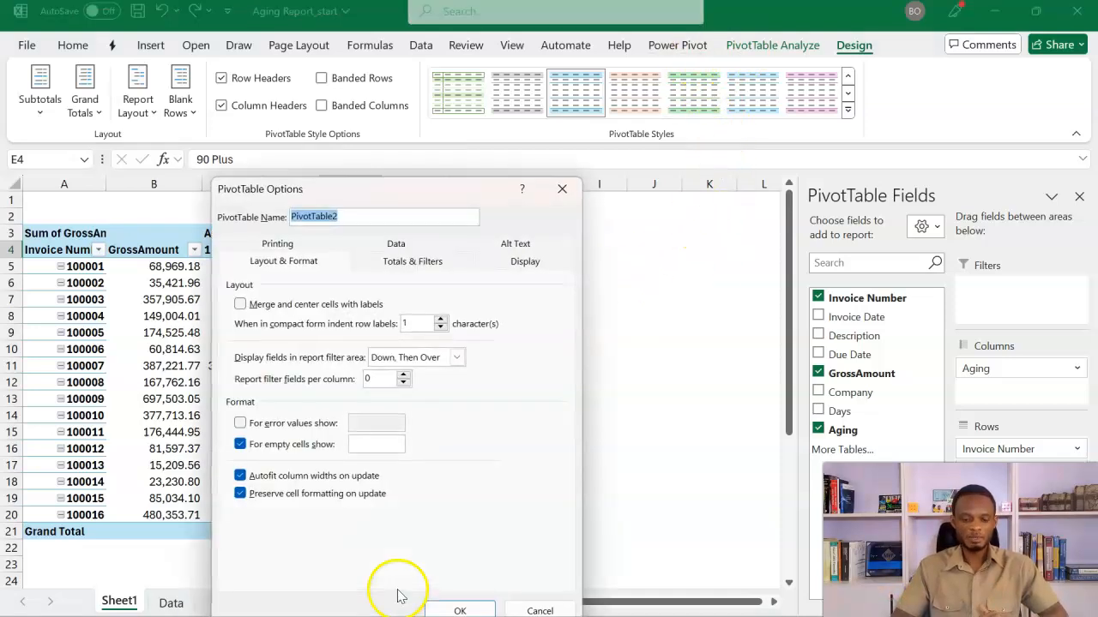
pyautogui.click(511, 266)
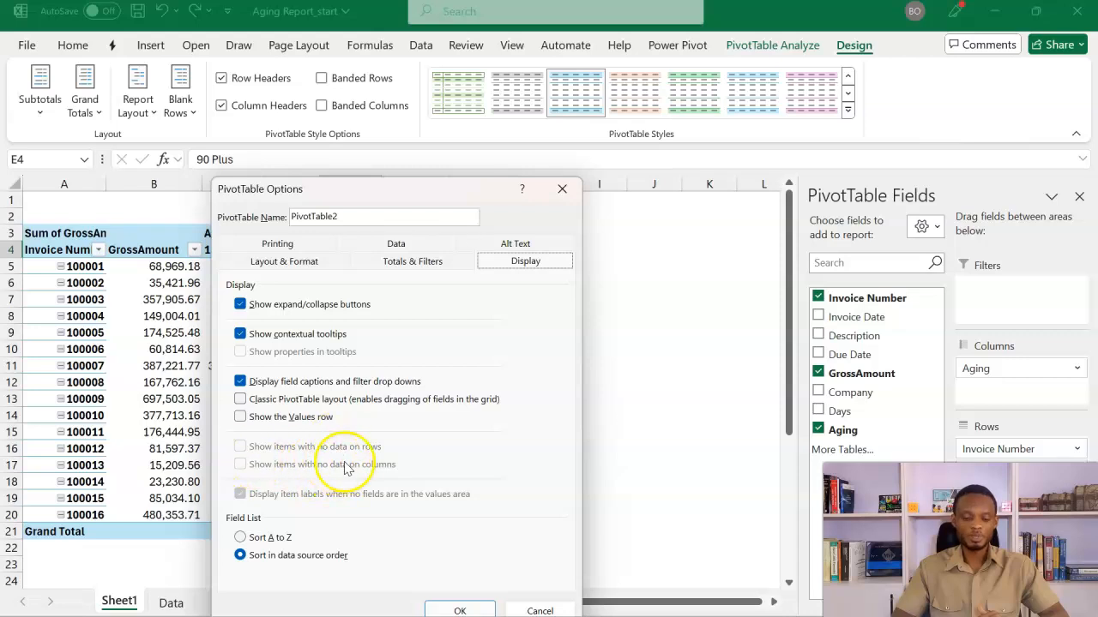
pyautogui.click(459, 610)
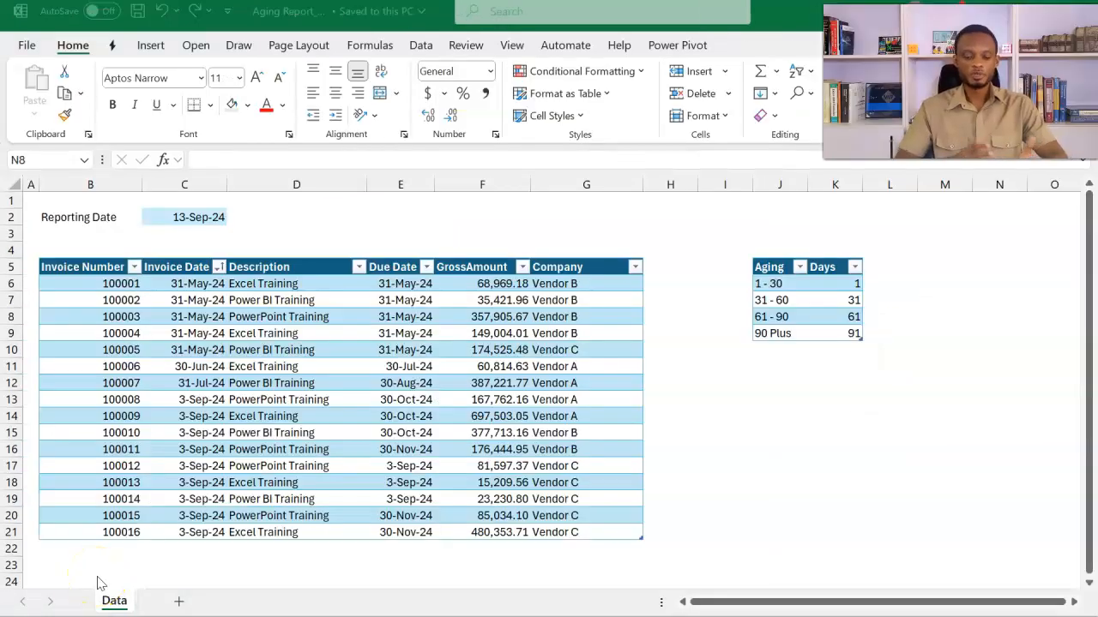
# In the Data sheet without helper columns, name the reporting date cell C2 Reporting
pyautogui.click(287, 365)
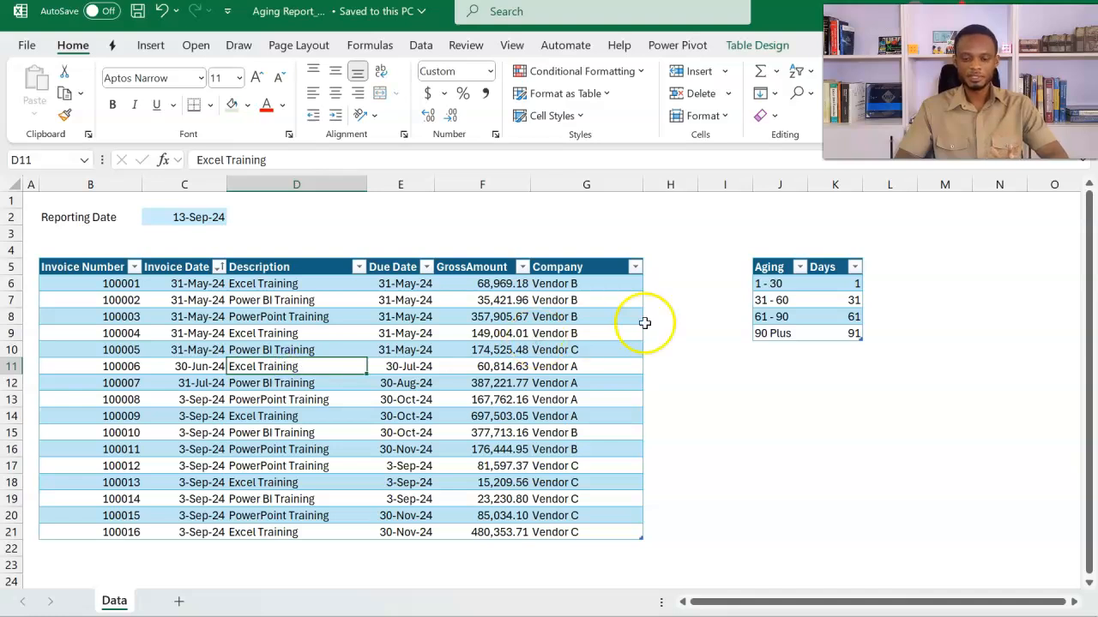
pyautogui.click(800, 302)
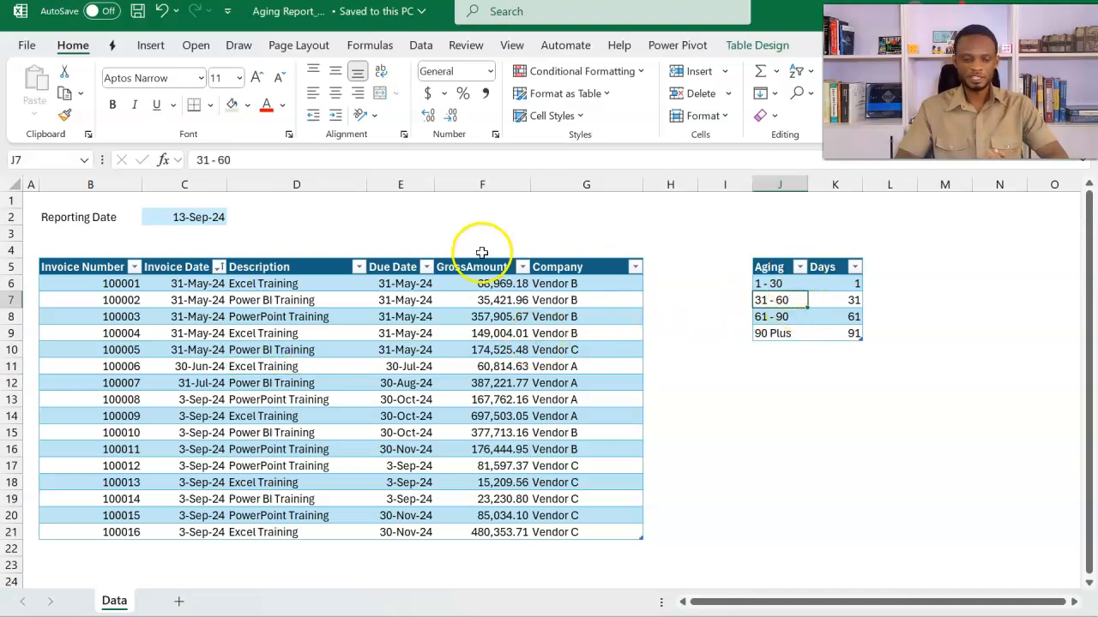
pyautogui.click(221, 220)
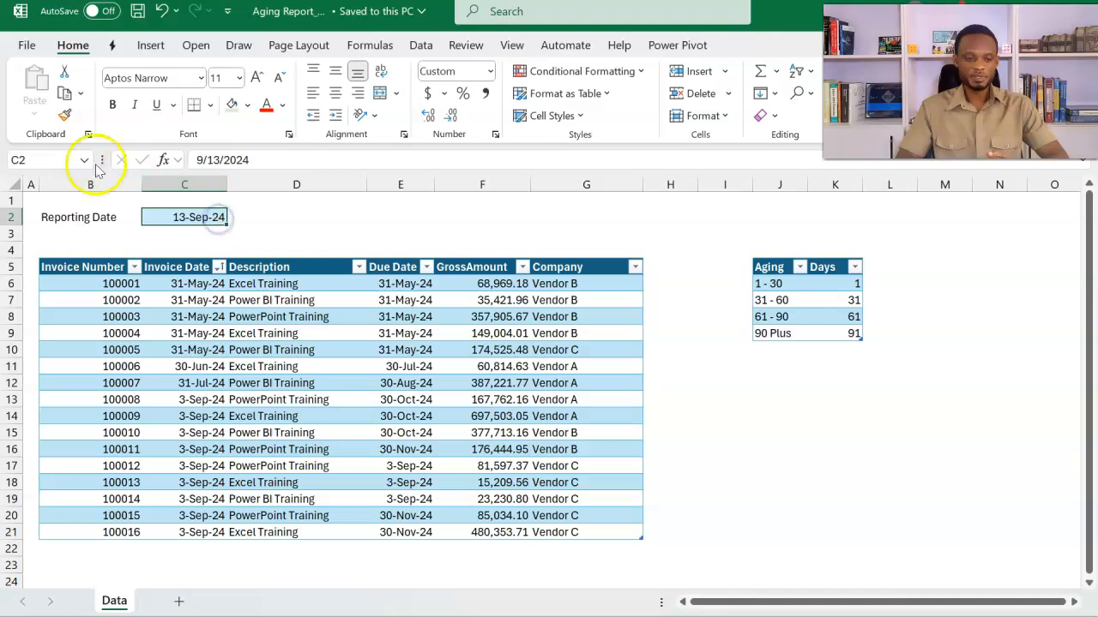
pyautogui.click(66, 160)
pyautogui.write('RE')
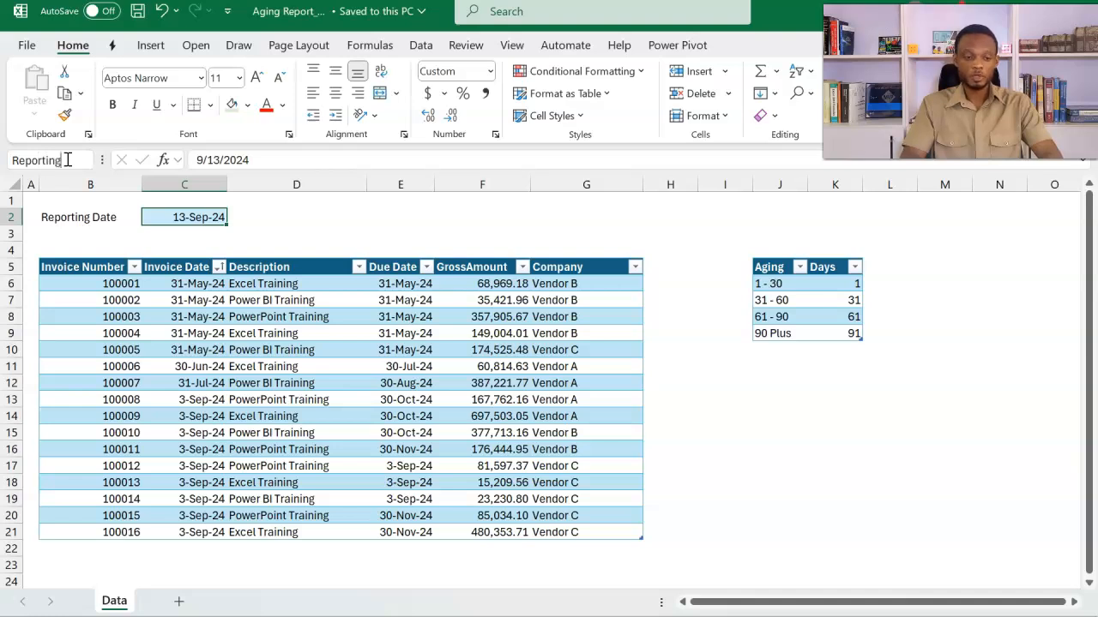
pyautogui.press('Return')
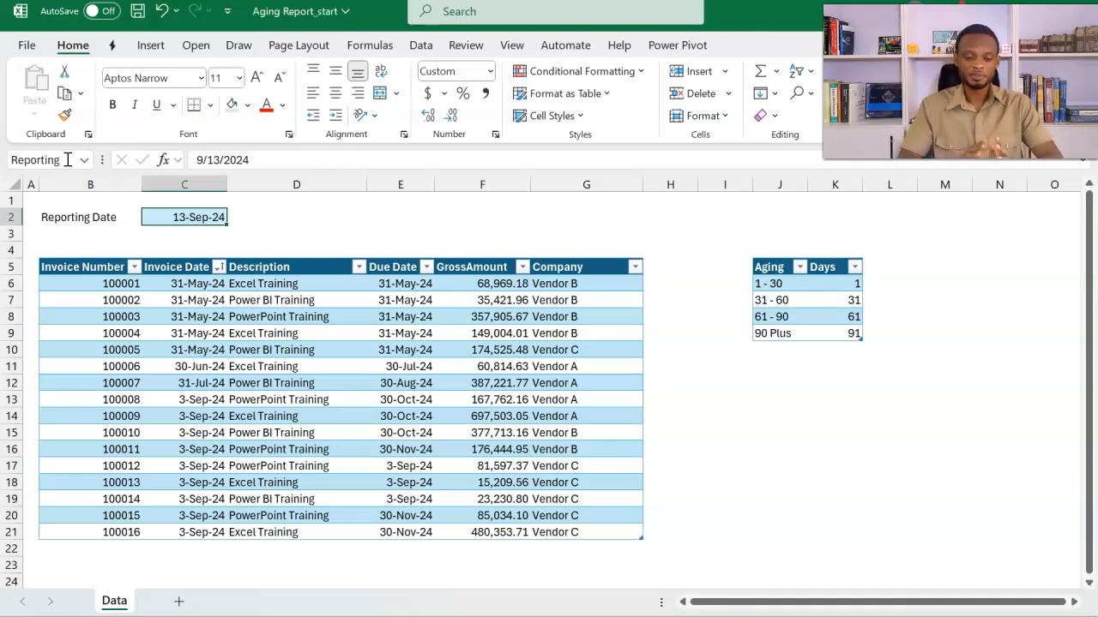
pyautogui.click(199, 332)
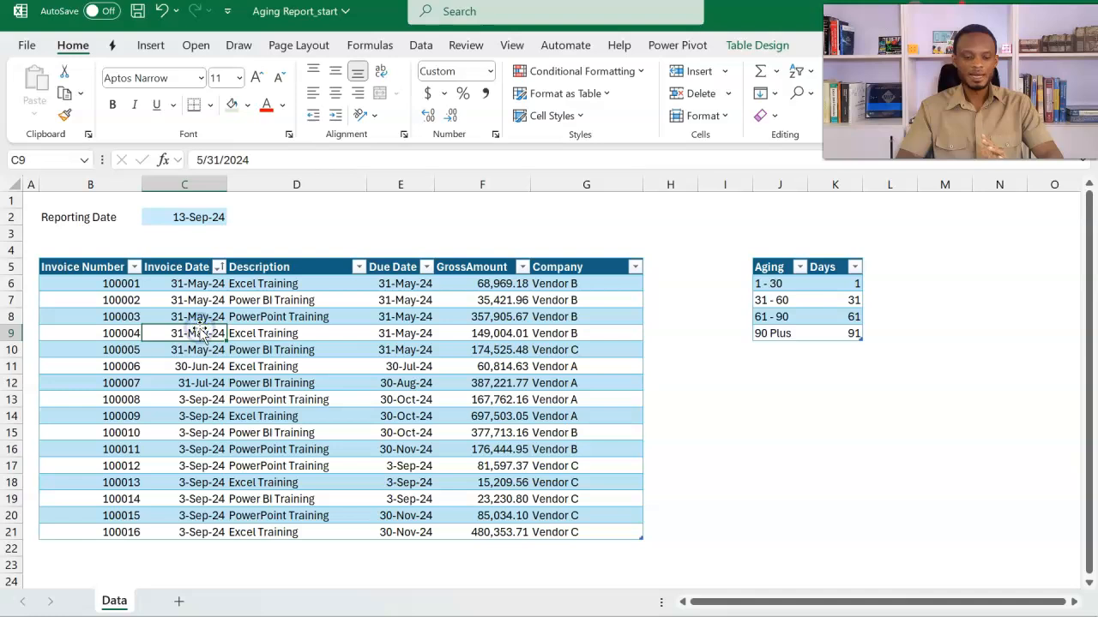
pyautogui.click(499, 352)
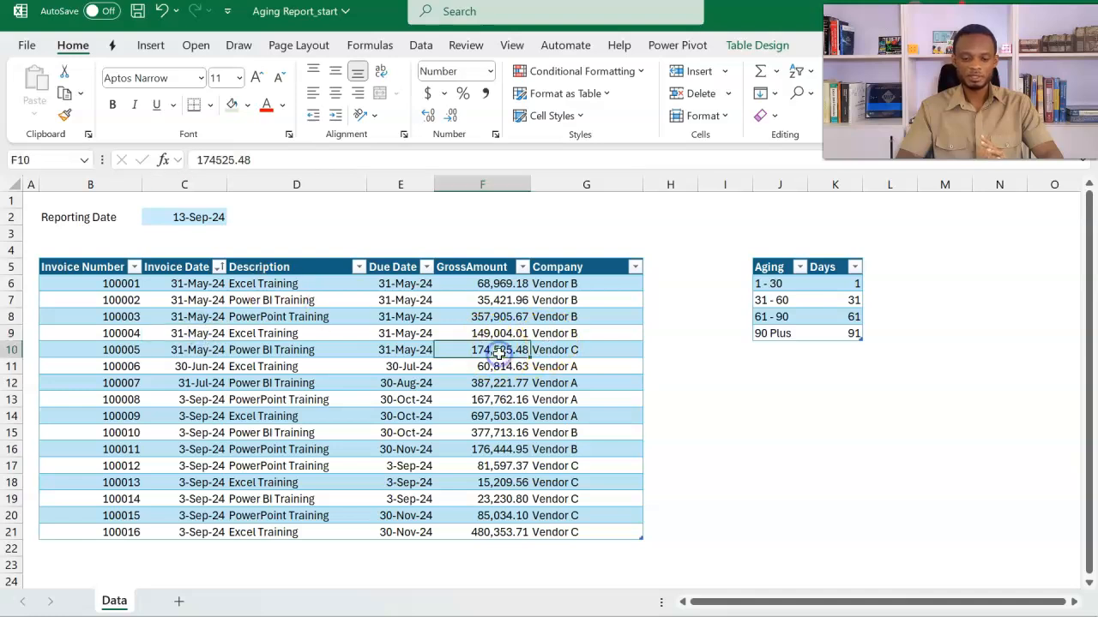
pyautogui.click(772, 316)
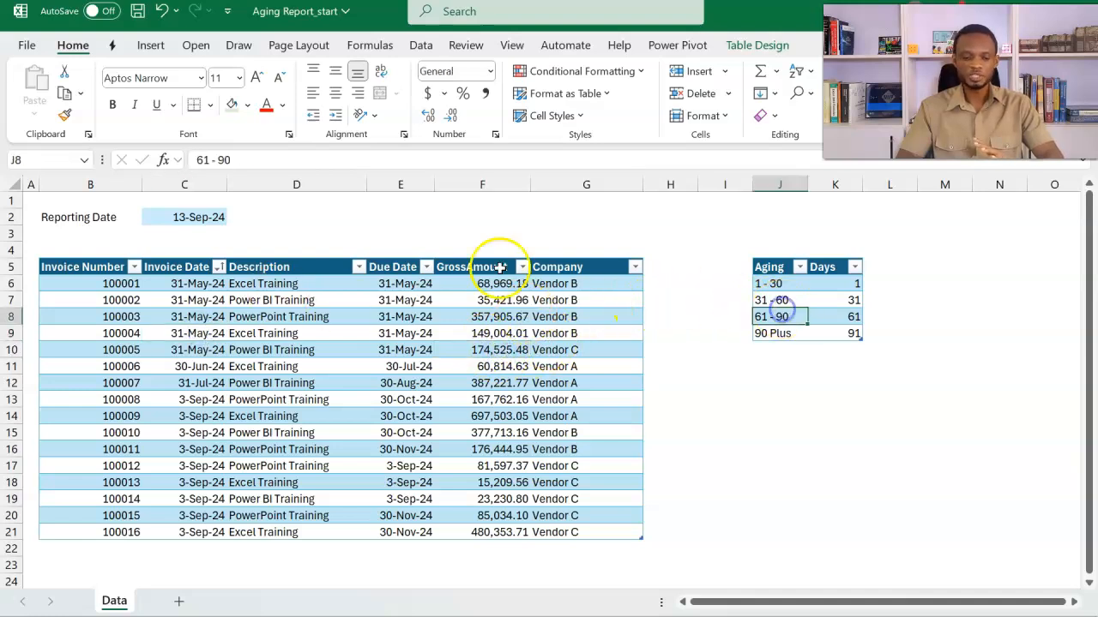
pyautogui.click(196, 221)
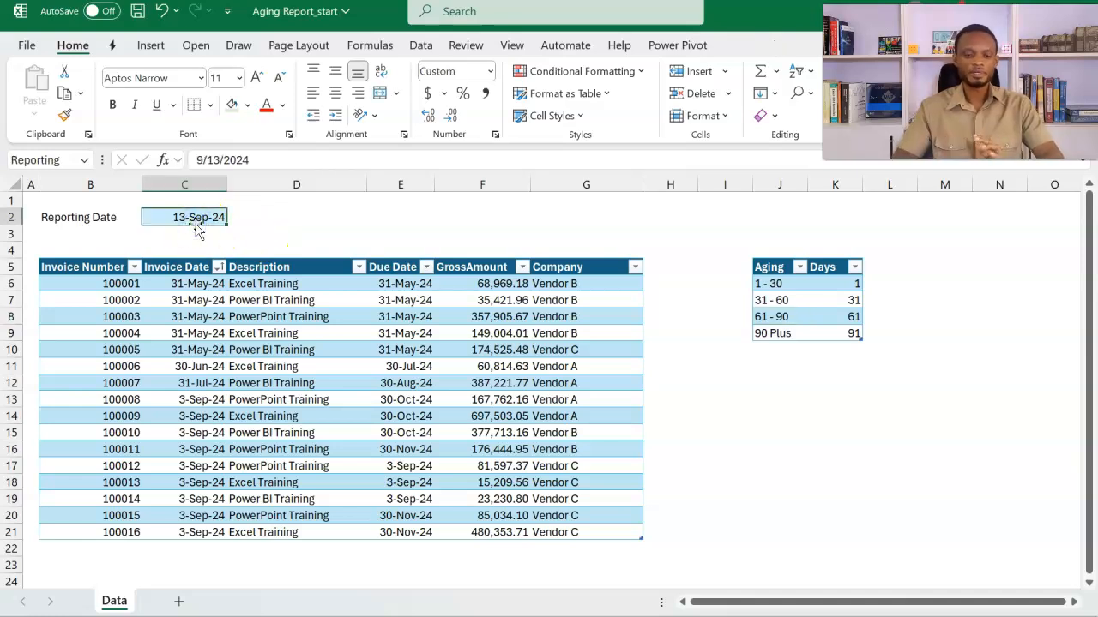
# Create a blank Power Query query that lists the workbook's tables and named ranges with = Excel.CurrentWorkbook()
pyautogui.click(421, 45)
pyautogui.click(37, 101)
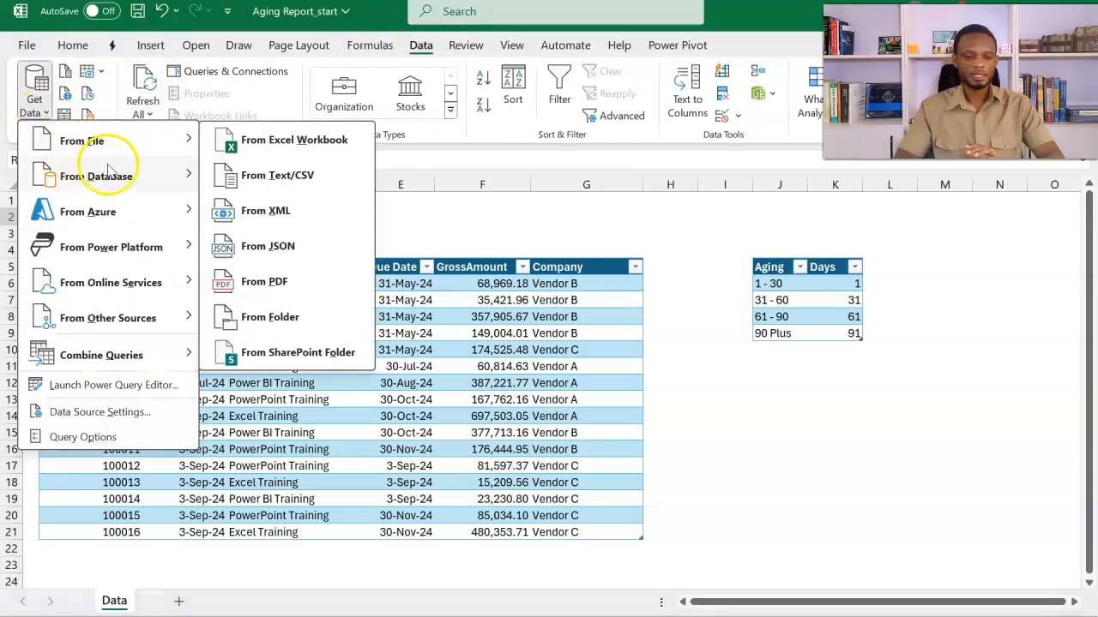
pyautogui.moveTo(126, 318)
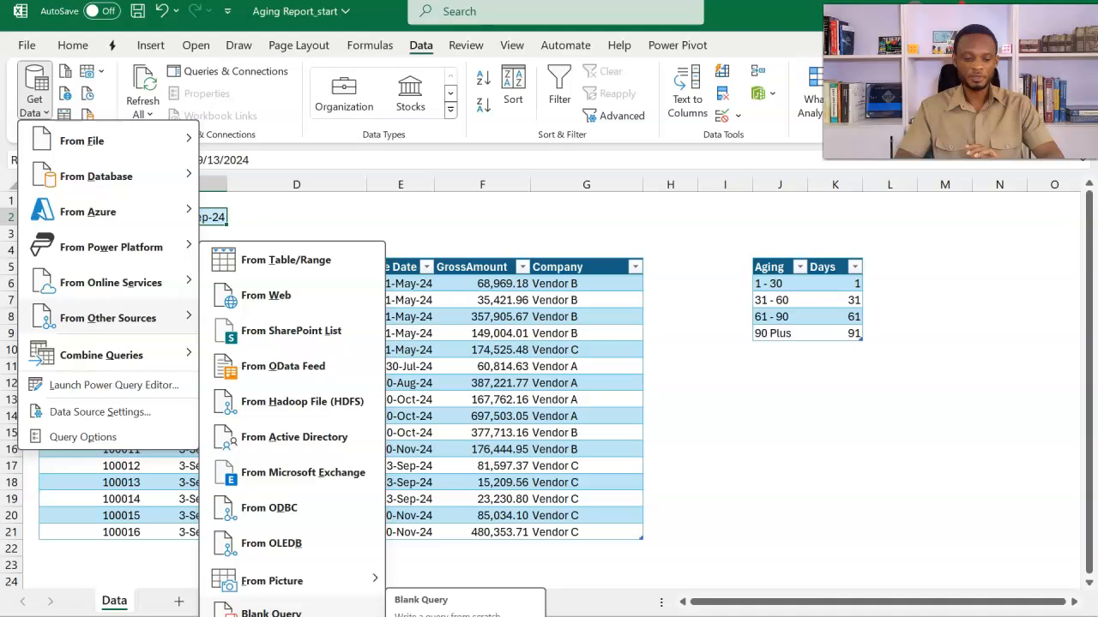
pyautogui.click(271, 612)
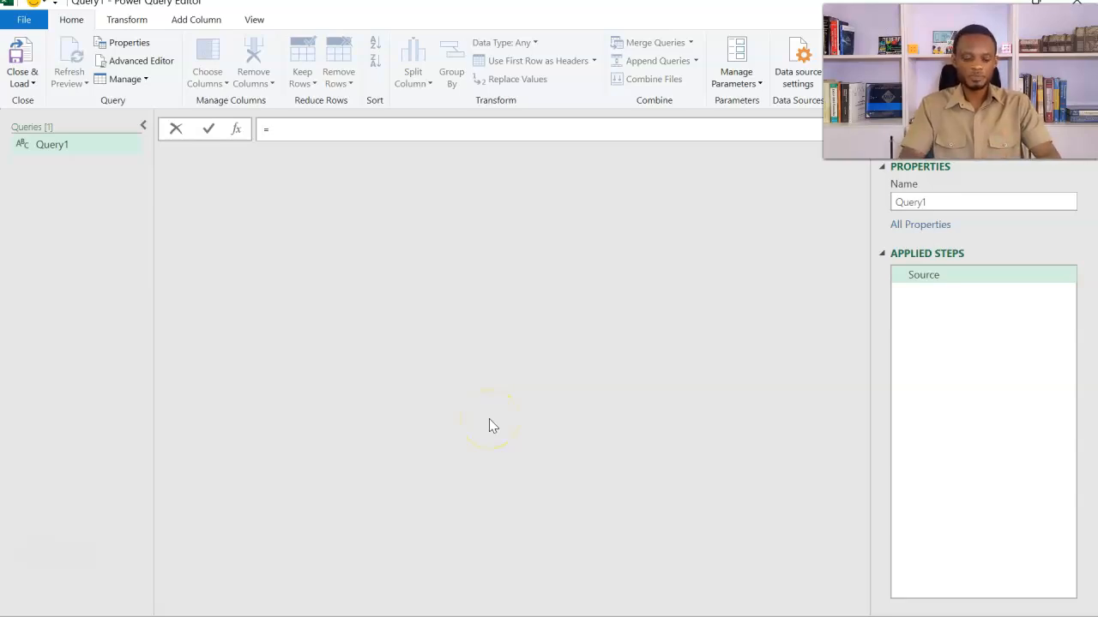
pyautogui.write('Ex')
pyautogui.press('Tab')
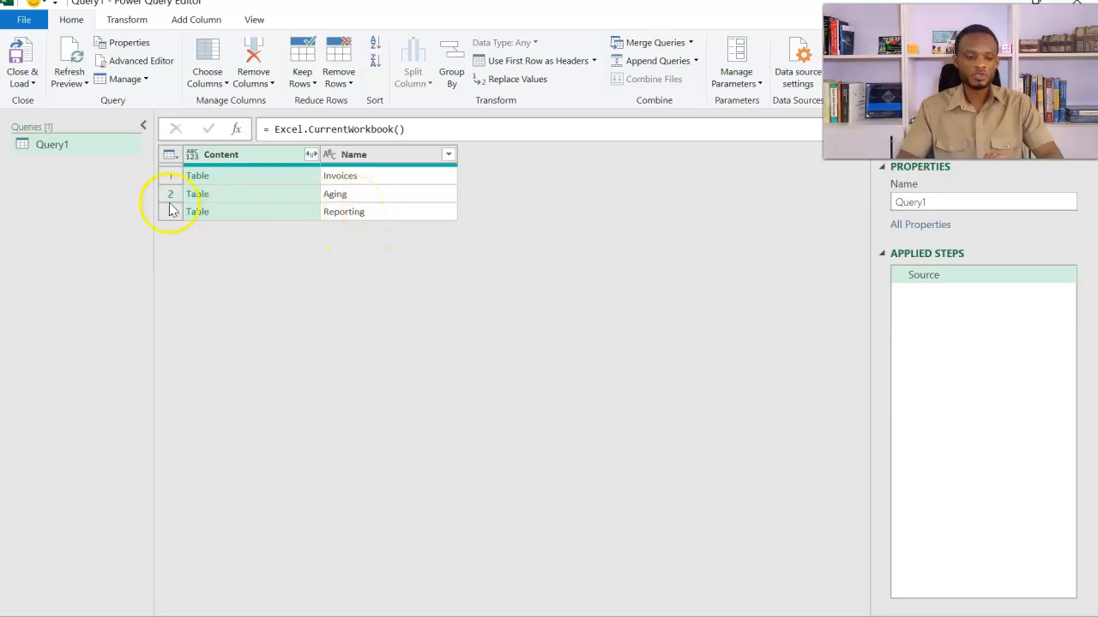
# Add the Aging table from Query1's list as a new query
pyautogui.click(278, 196)
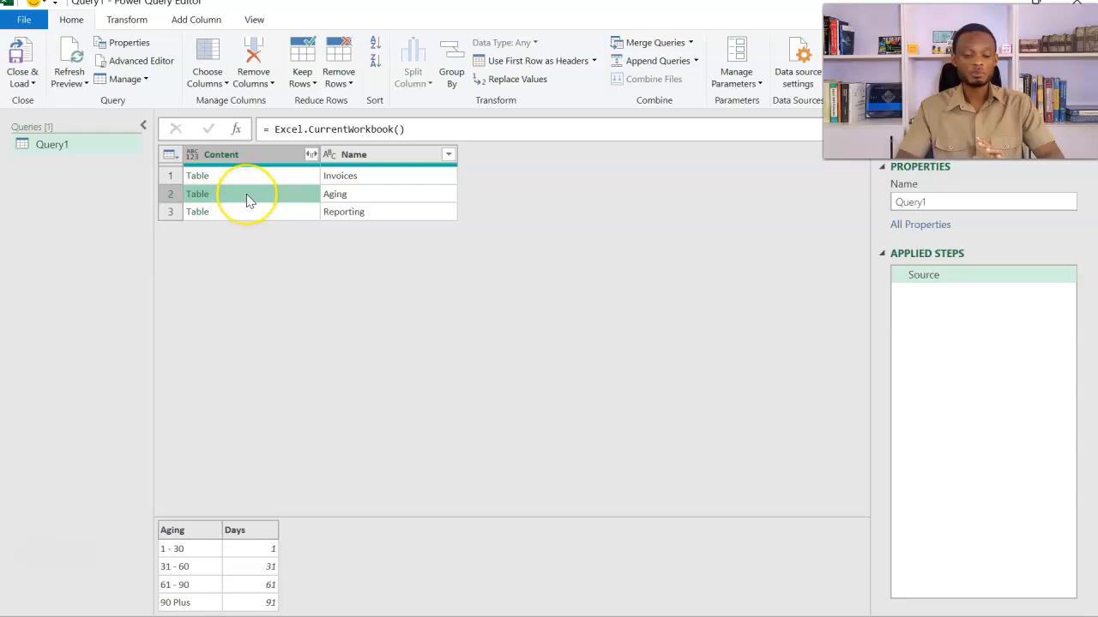
pyautogui.rightClick(247, 200)
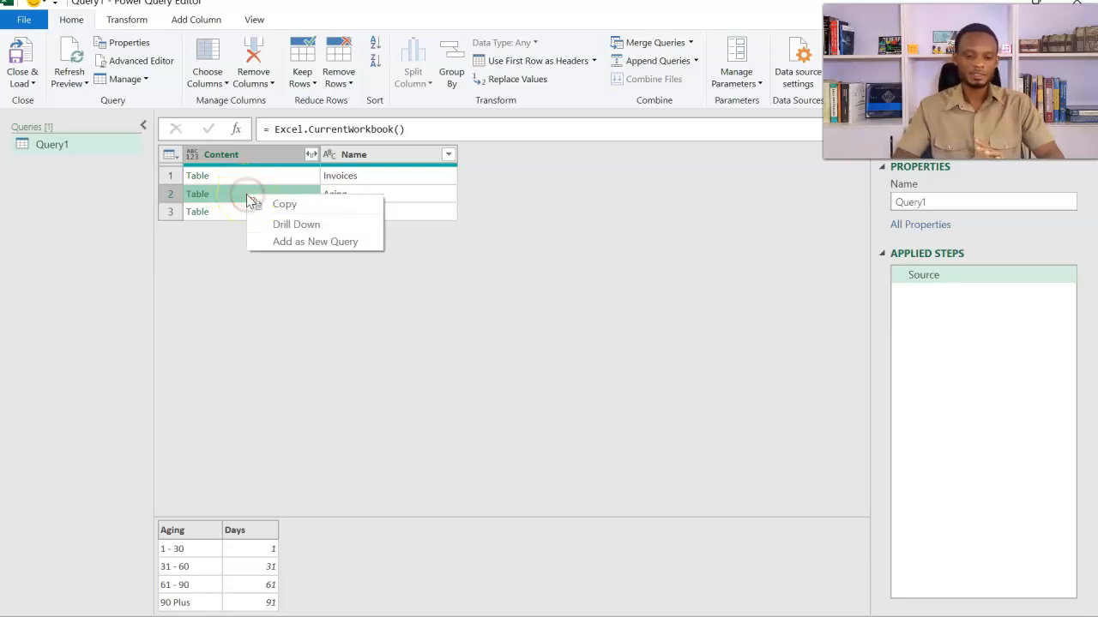
pyautogui.click(294, 244)
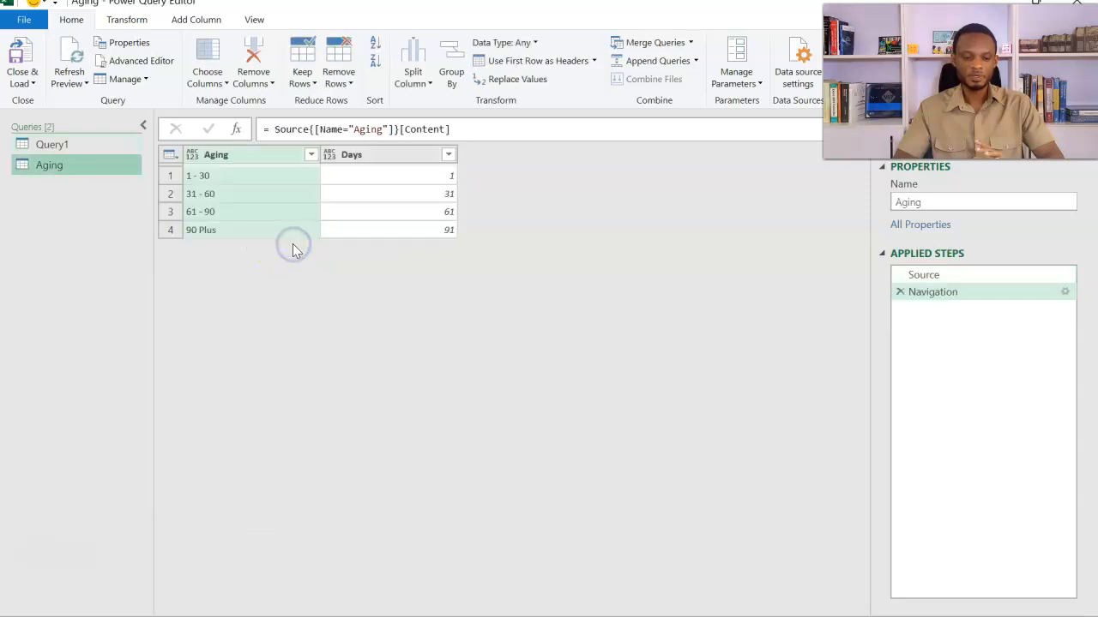
# Return to Query1 and add the Reporting named range's table as a new query
pyautogui.click(79, 147)
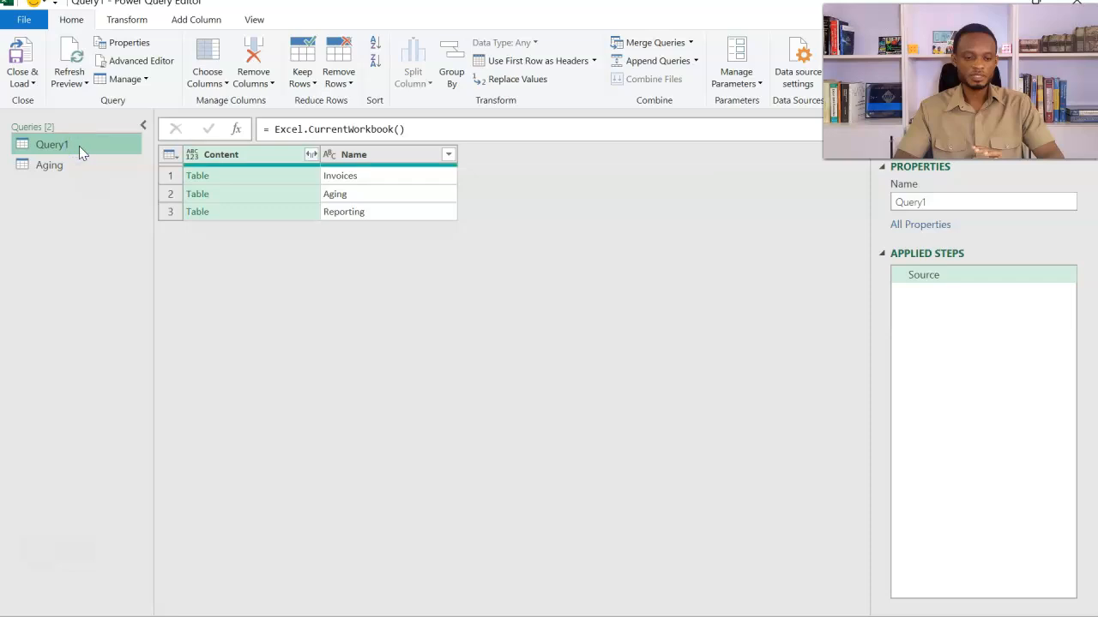
pyautogui.click(214, 215)
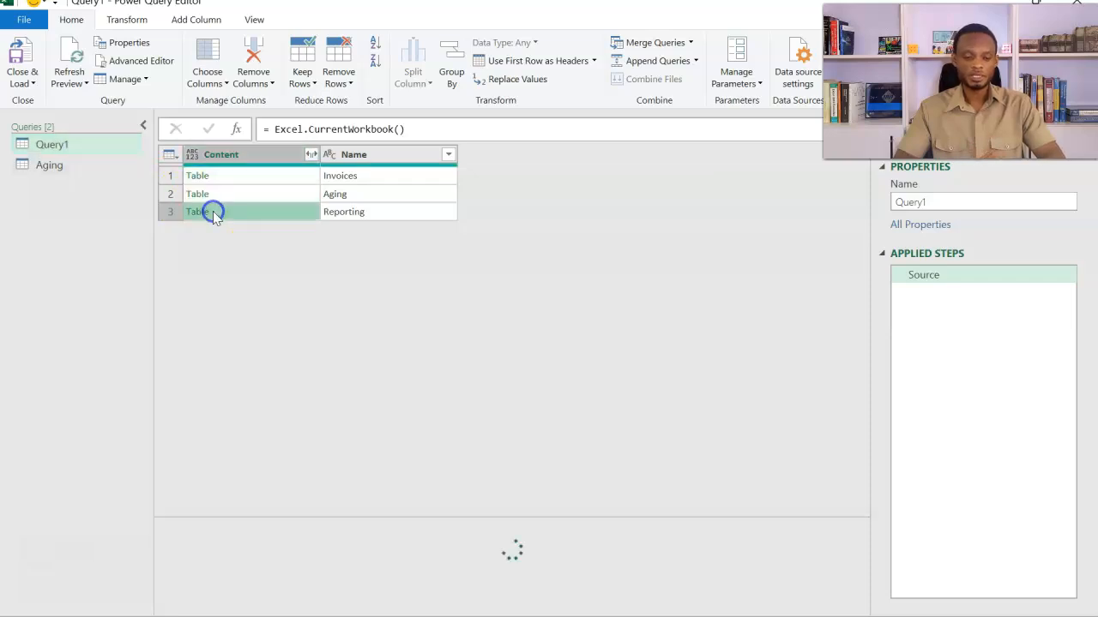
pyautogui.rightClick(214, 214)
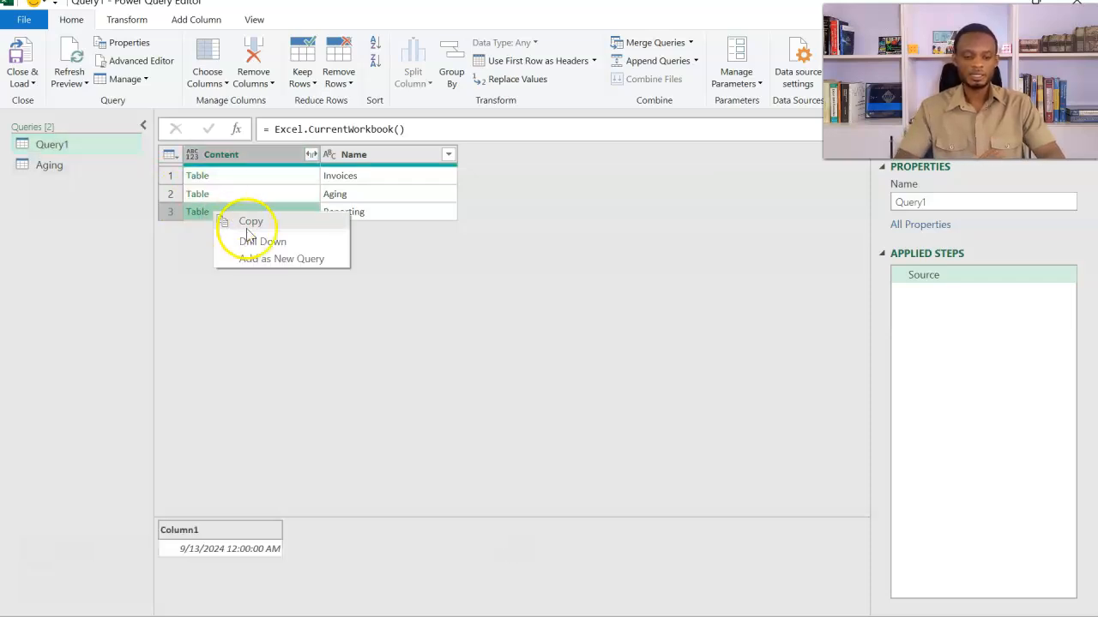
pyautogui.click(272, 259)
pyautogui.moveTo(61, 167); pyautogui.dragTo(66, 184)
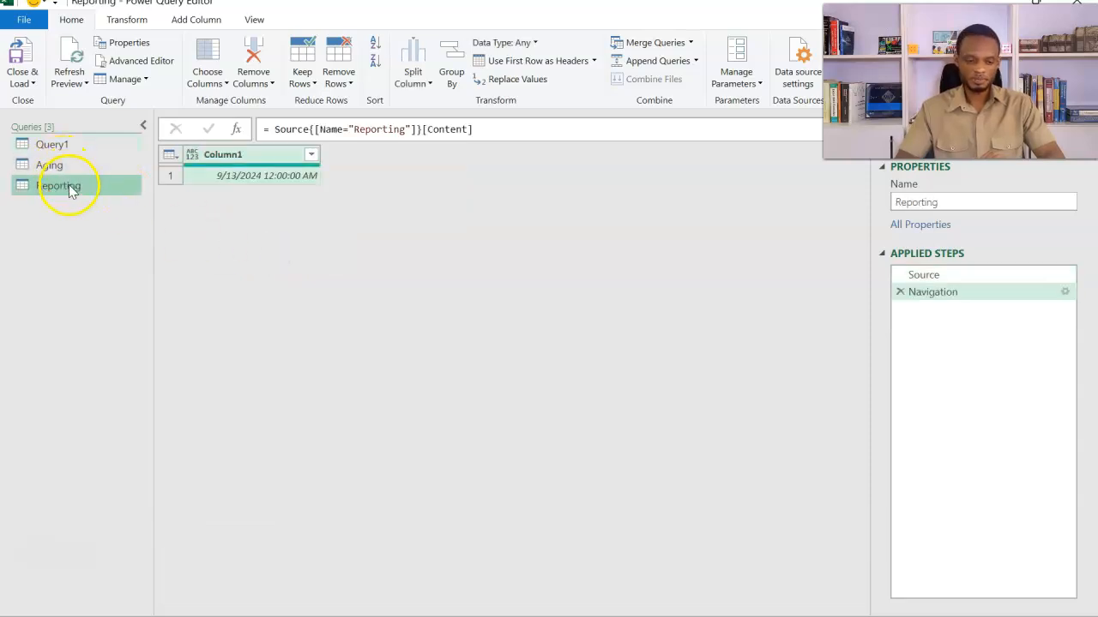
# Drill into the Invoices table within Query1 so that the query loads the invoice rows
pyautogui.click(93, 145)
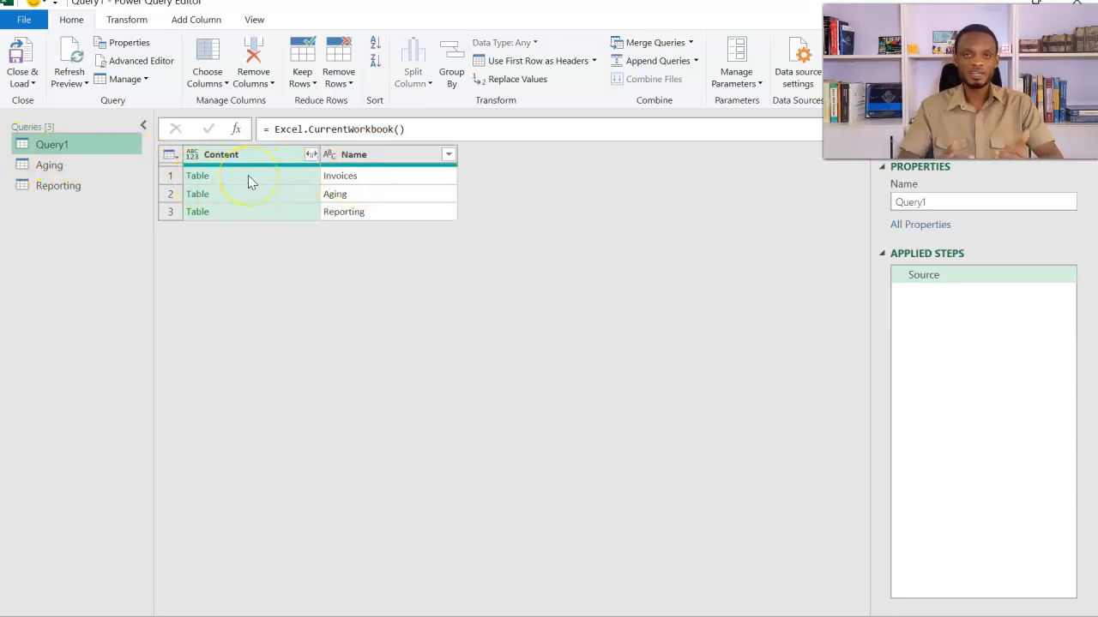
pyautogui.click(199, 178)
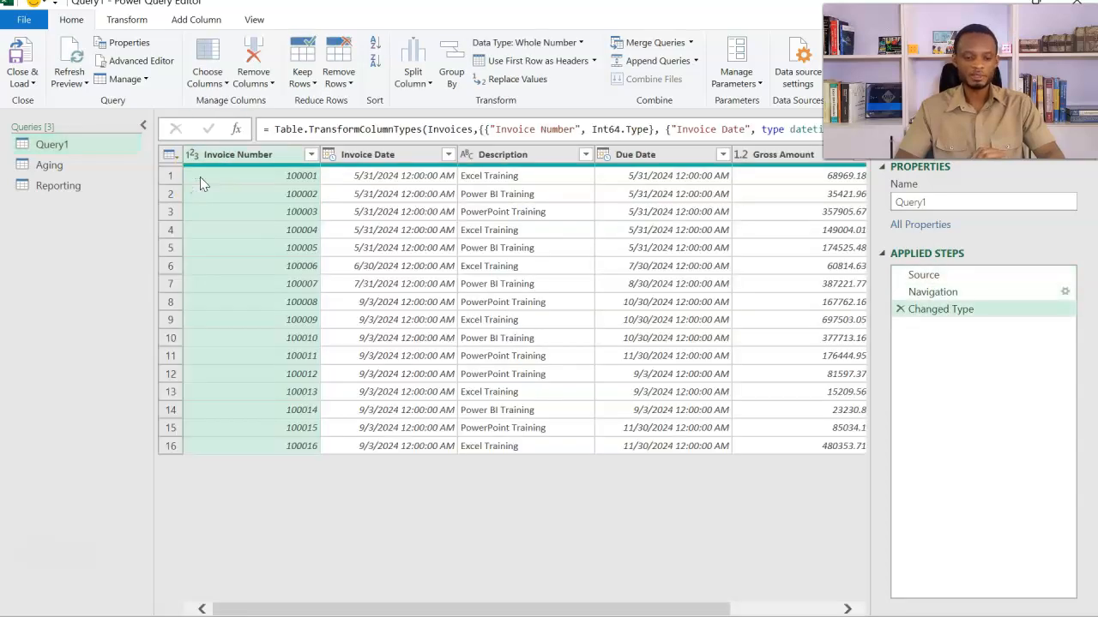
# Rename Query1 as Invoices
pyautogui.doubleClick(939, 203)
pyautogui.write('Invoices')
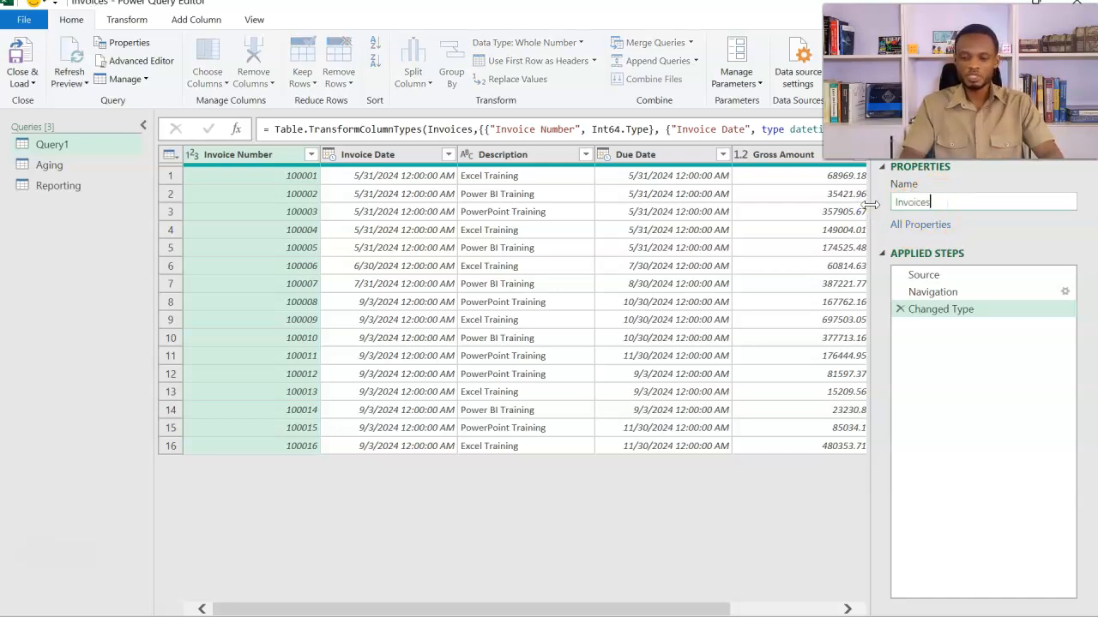
pyautogui.press('Return')
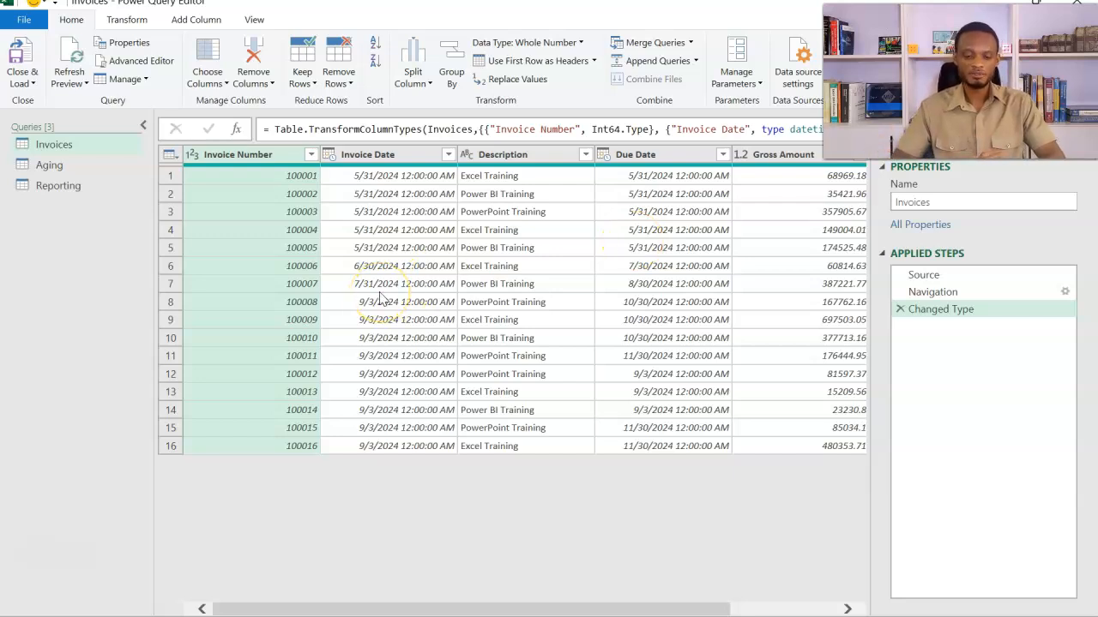
# Change the Invoice Date column's data type to Date, replacing the existing type conversion
pyautogui.click(401, 155)
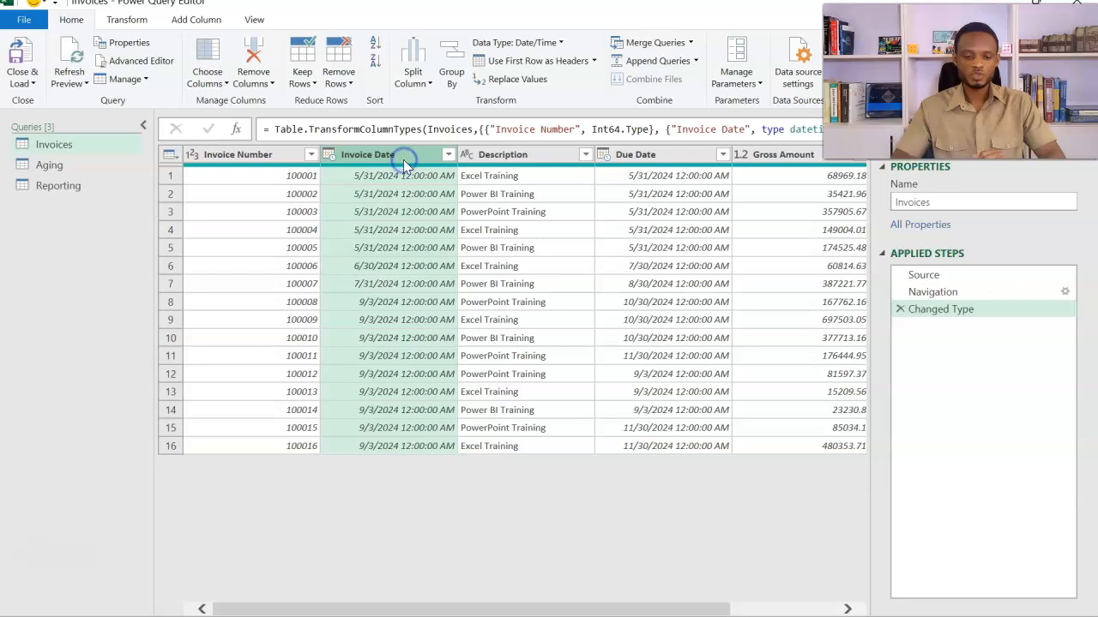
pyautogui.click(329, 154)
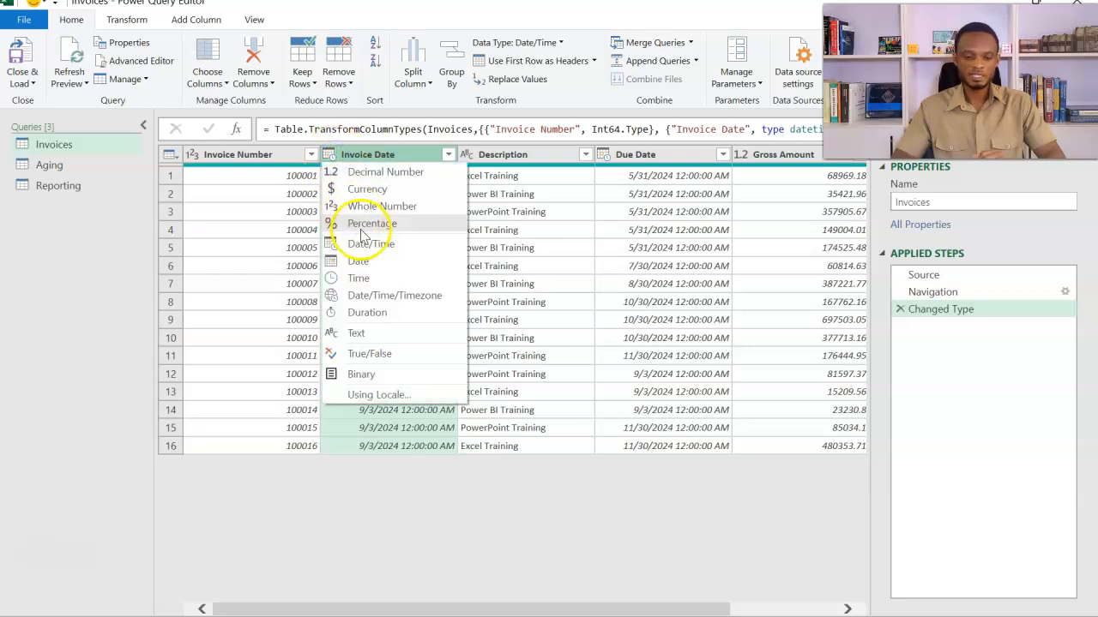
pyautogui.click(378, 264)
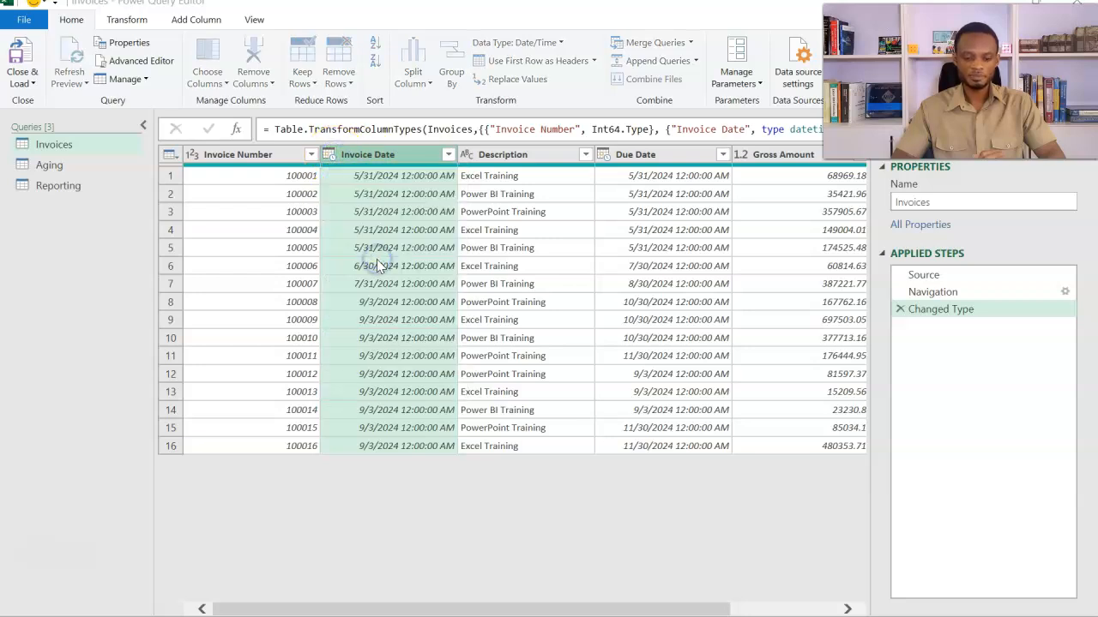
pyautogui.click(518, 371)
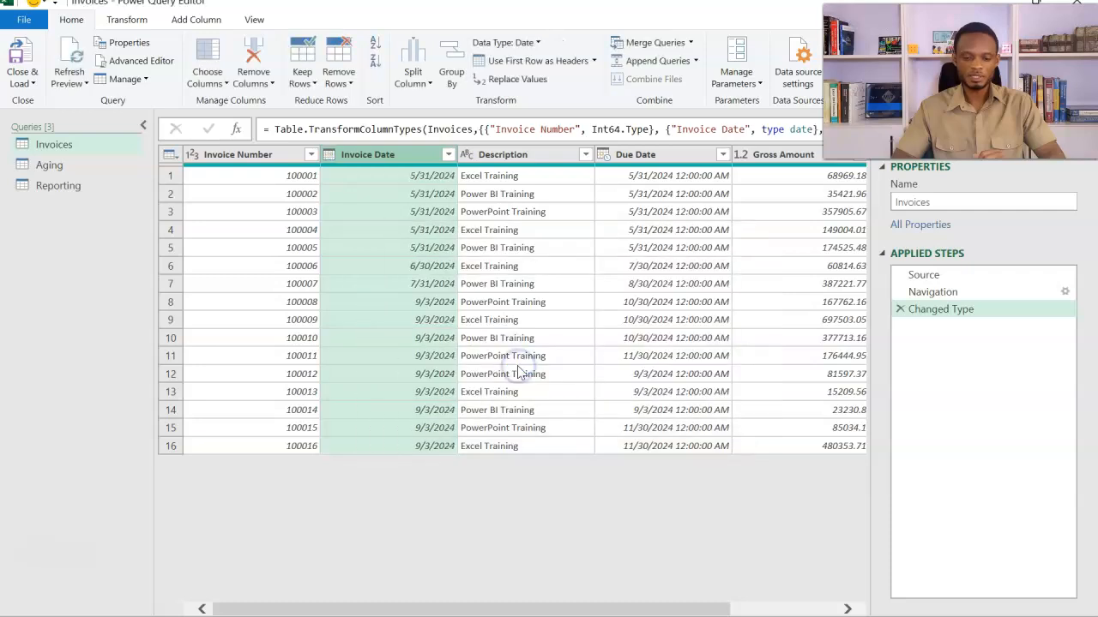
# Change the Due Date column's data type to Date, replacing the existing type conversion
pyautogui.hscroll(2, 519, 371)
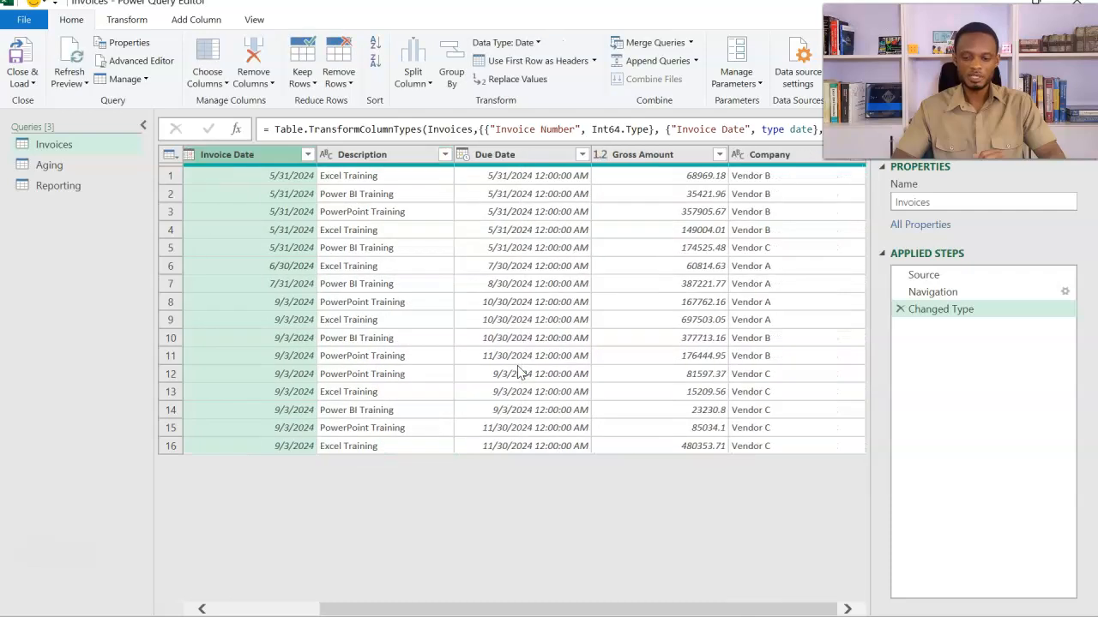
pyautogui.click(556, 158)
pyautogui.click(463, 155)
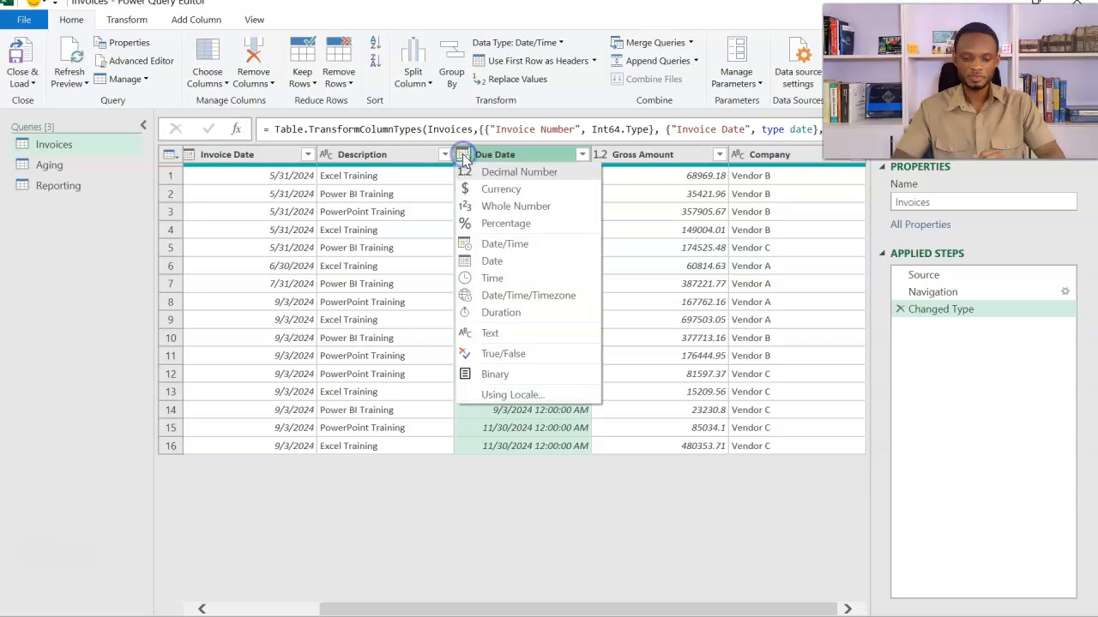
pyautogui.click(494, 261)
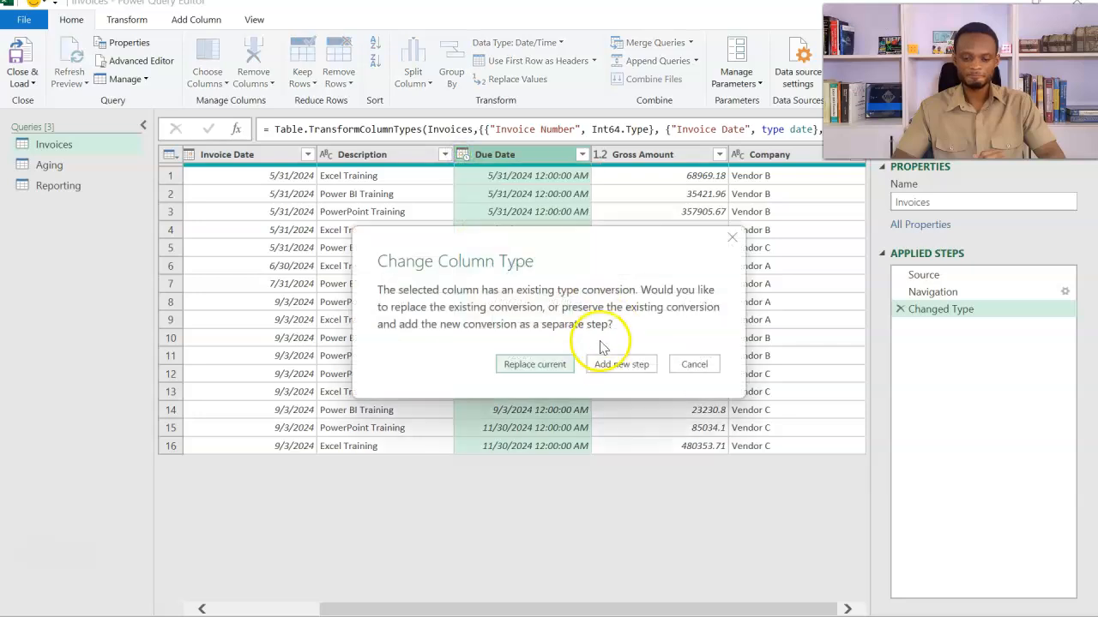
pyautogui.click(564, 365)
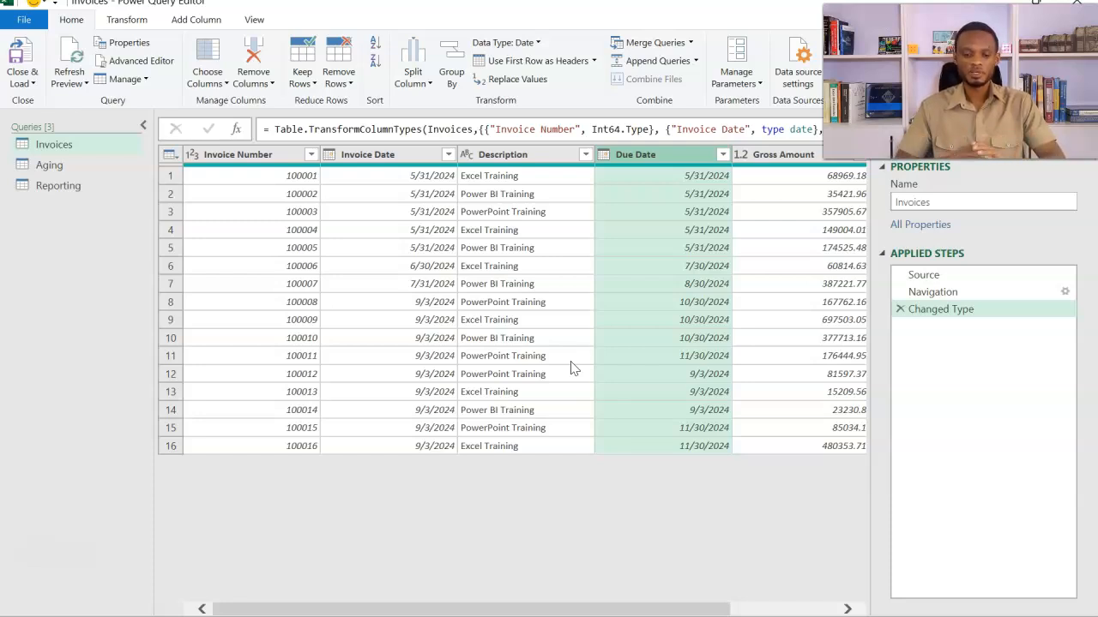
# Add an Age column calculated from Due Date and set its data type to Whole Number
pyautogui.hscroll(3, 570, 361)
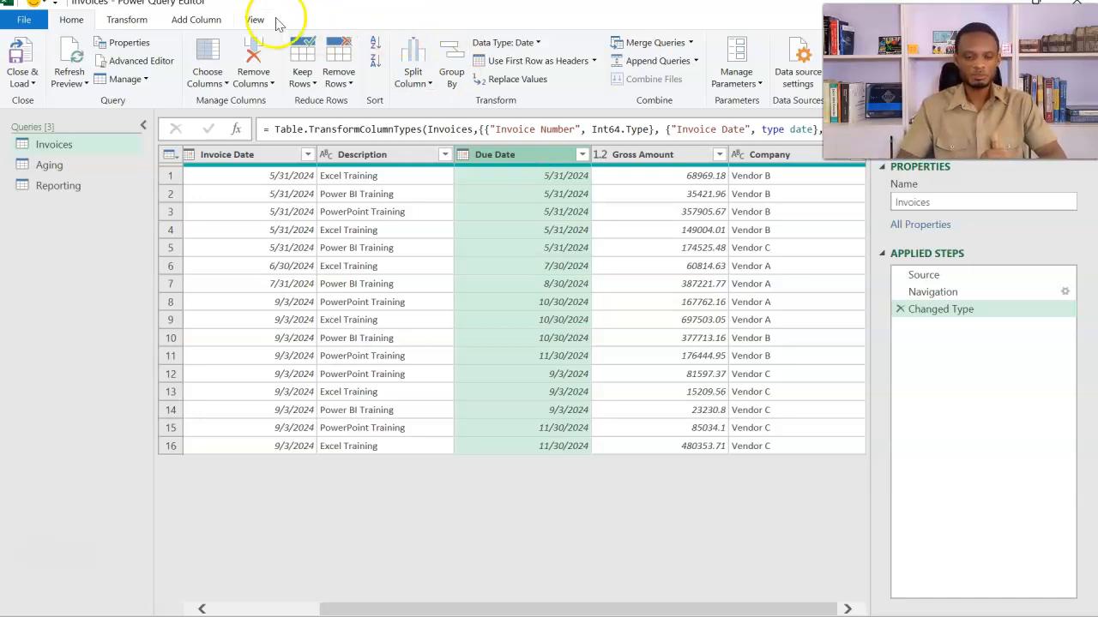
pyautogui.click(207, 20)
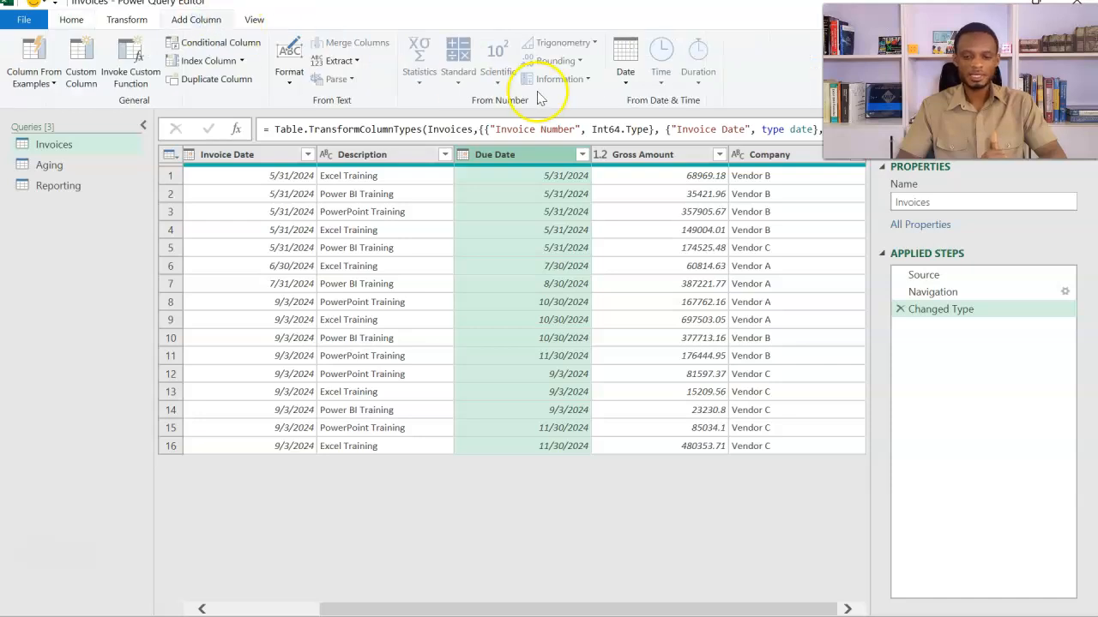
pyautogui.click(624, 76)
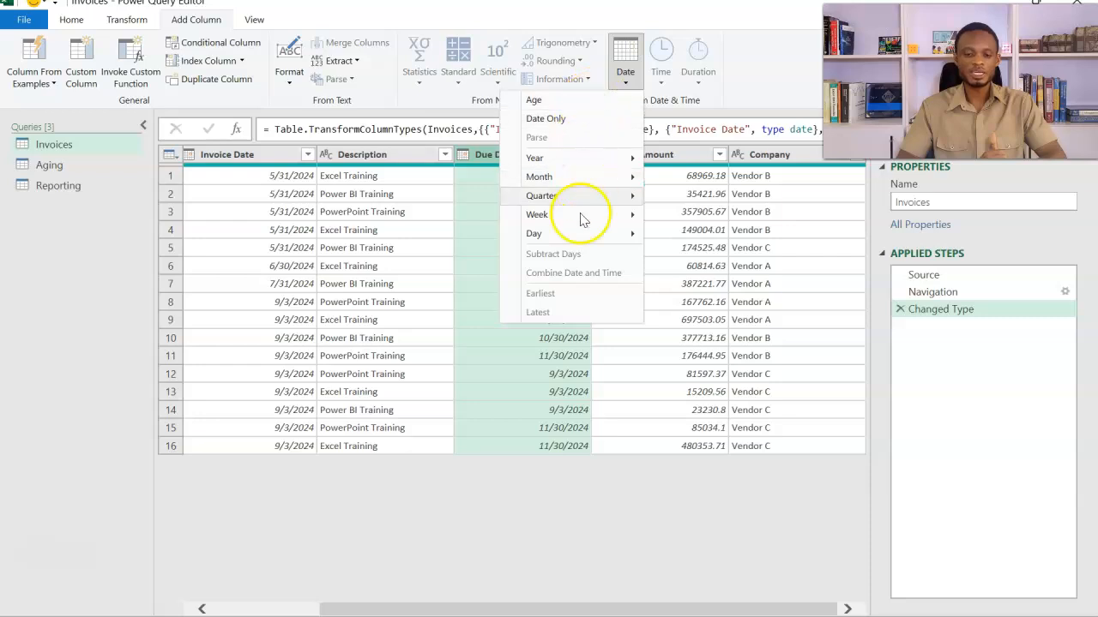
pyautogui.click(579, 103)
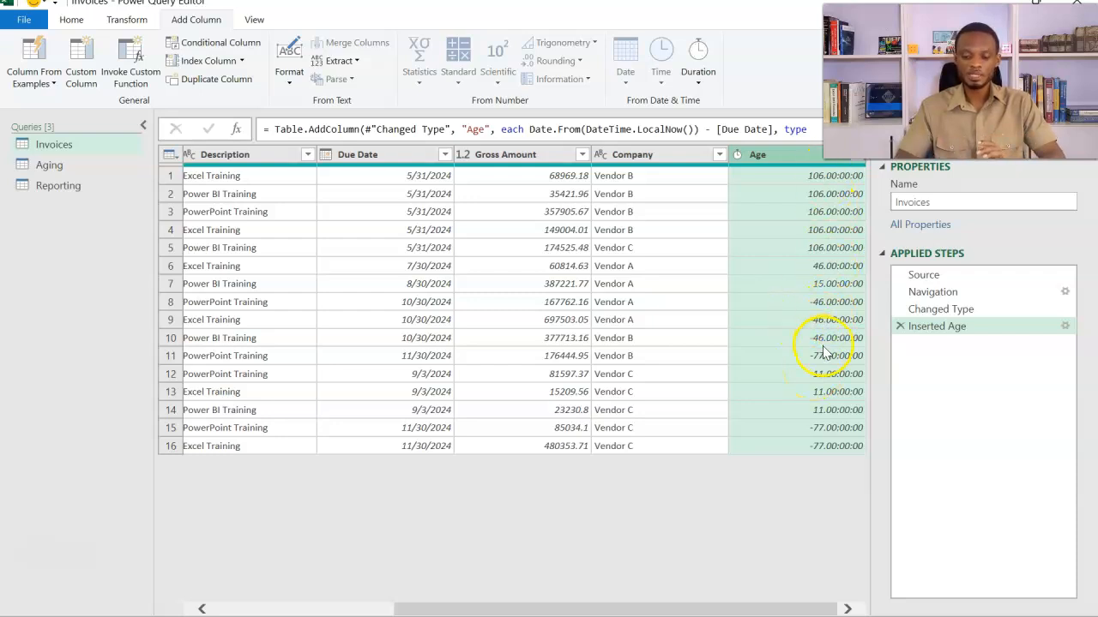
pyautogui.click(737, 154)
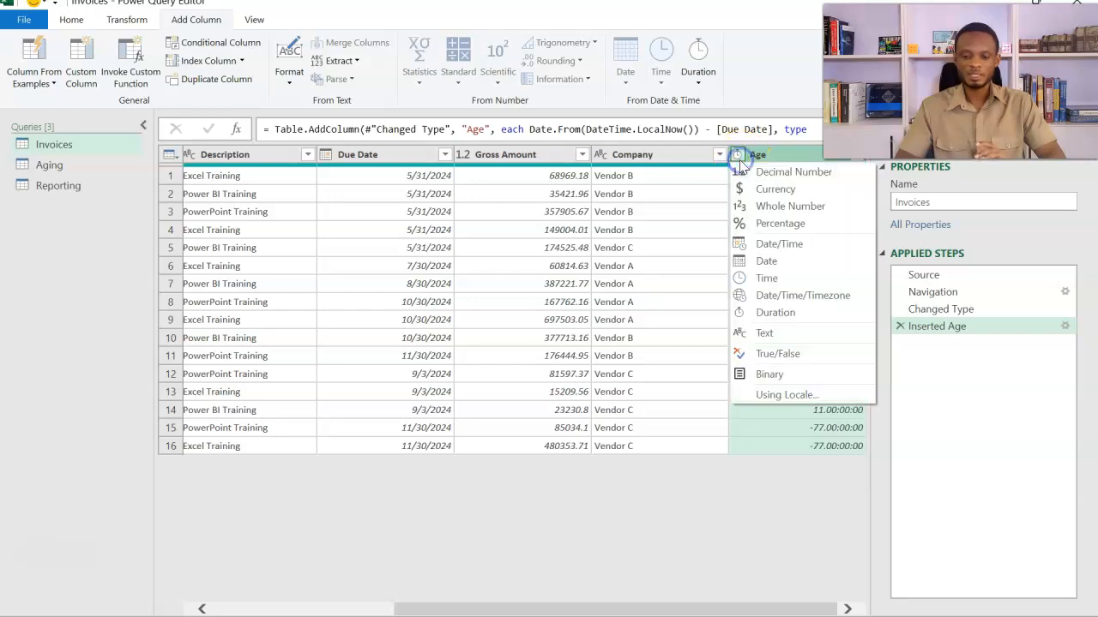
pyautogui.click(790, 207)
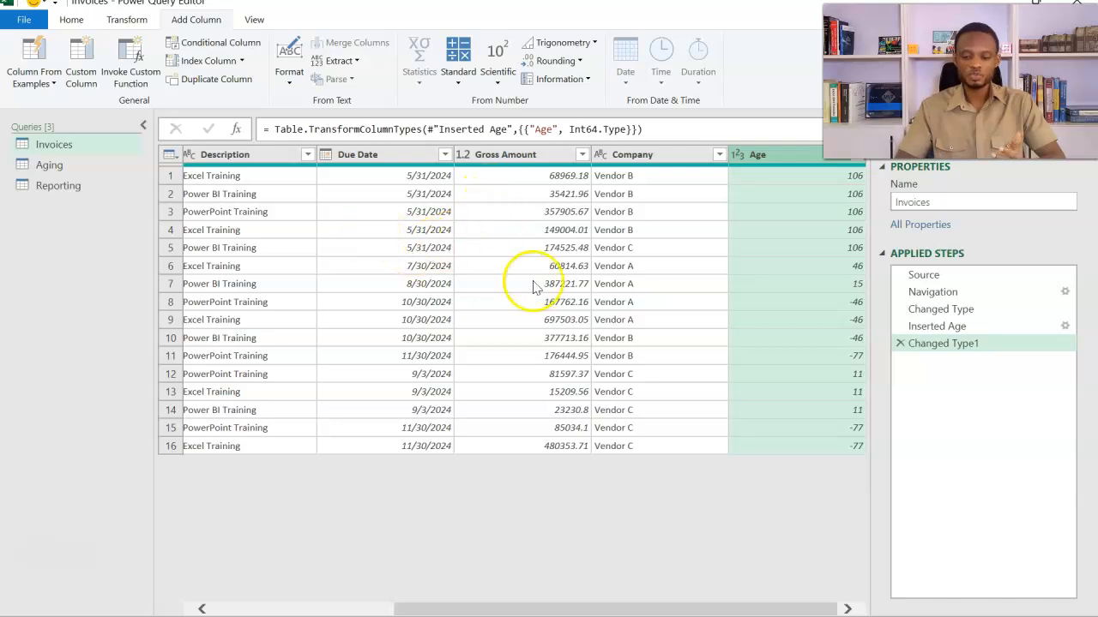
# Inspect DateTime.LocalNow() in the Inserted Age formula, and drill down into the Reporting query's date cell to make it a single value
pyautogui.click(922, 327)
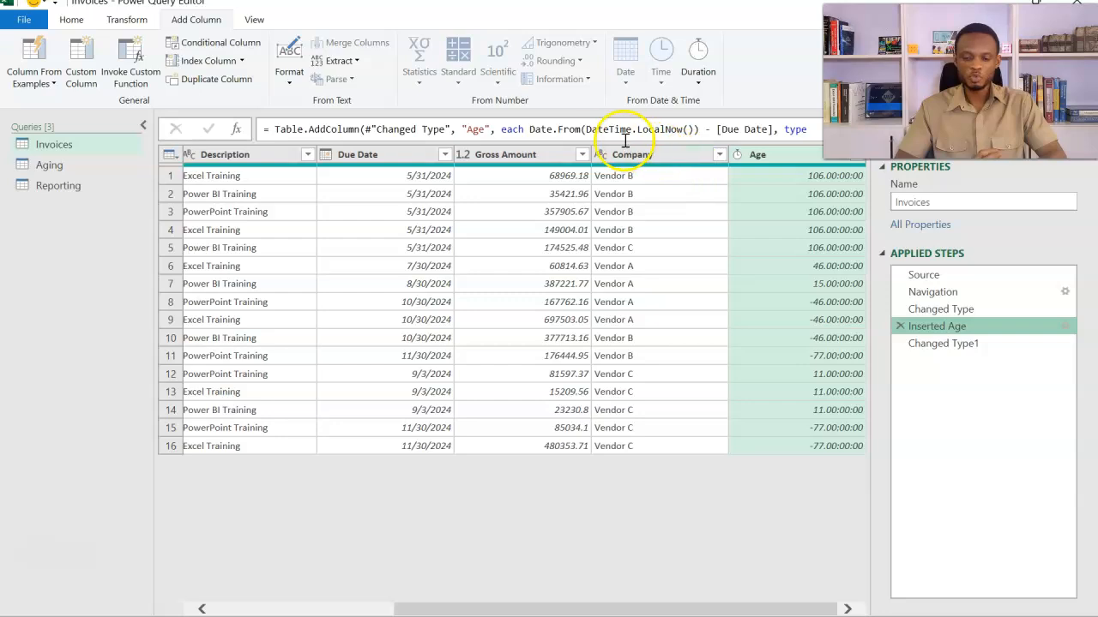
pyautogui.moveTo(587, 131); pyautogui.dragTo(694, 131)
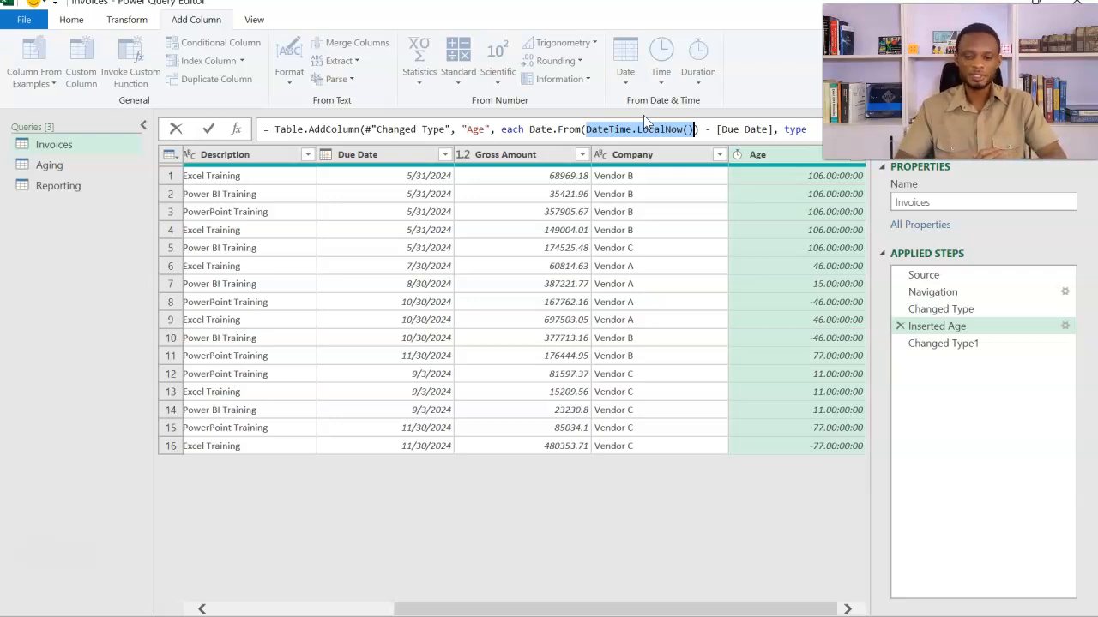
pyautogui.click(72, 189)
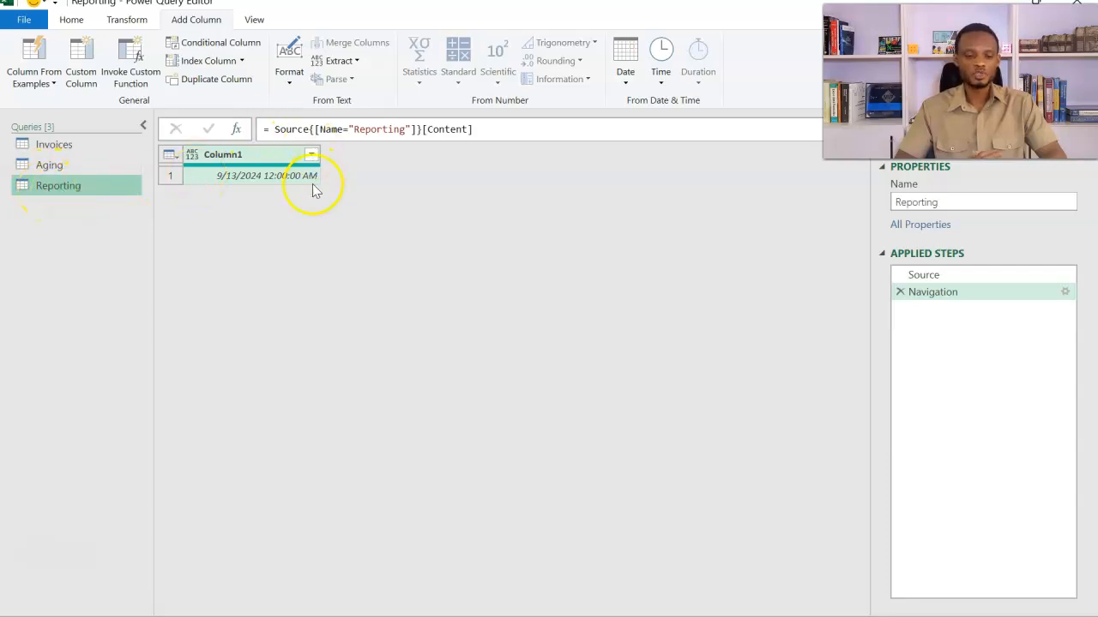
pyautogui.click(243, 179)
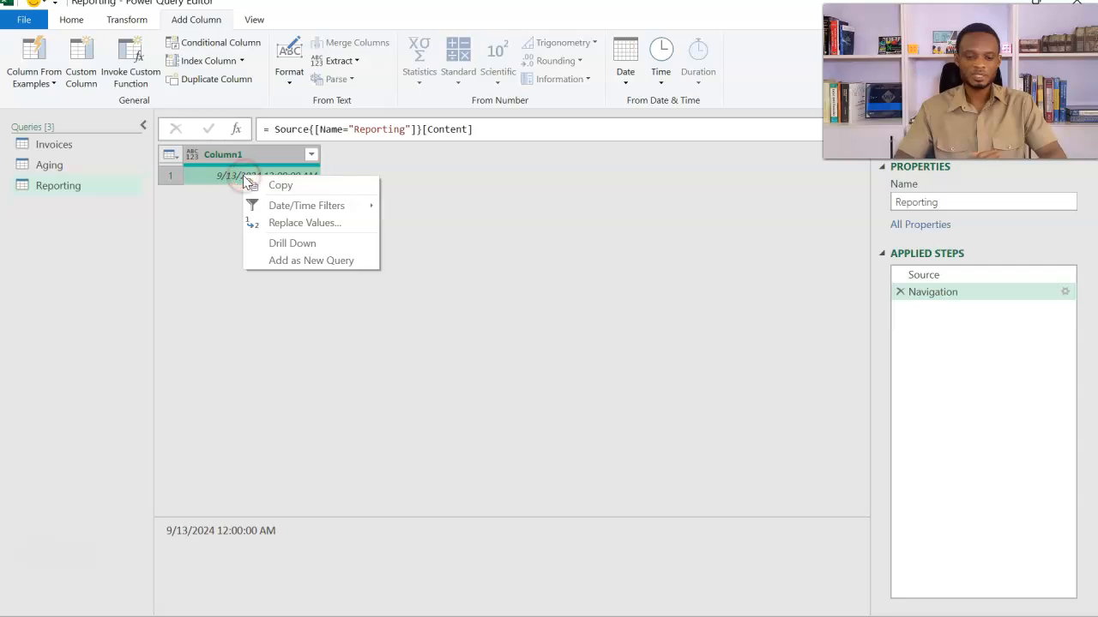
pyautogui.click(283, 245)
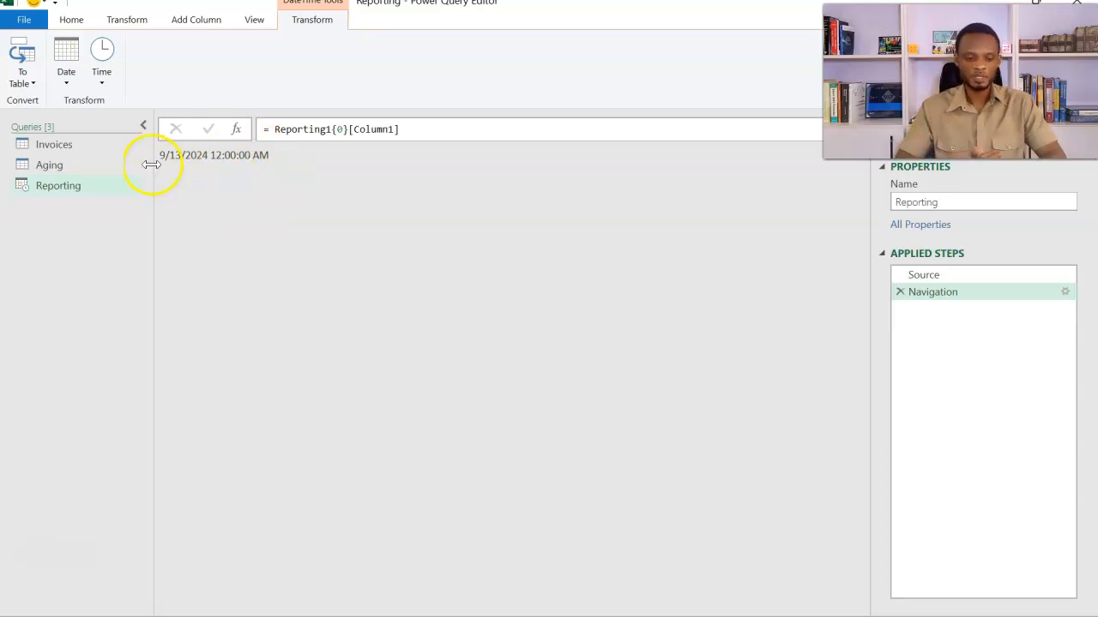
# In the Invoices query's Inserted Age step, replace DateTime.LocalNow() with Reporting, and review the Age column through the last applied step
pyautogui.click(97, 149)
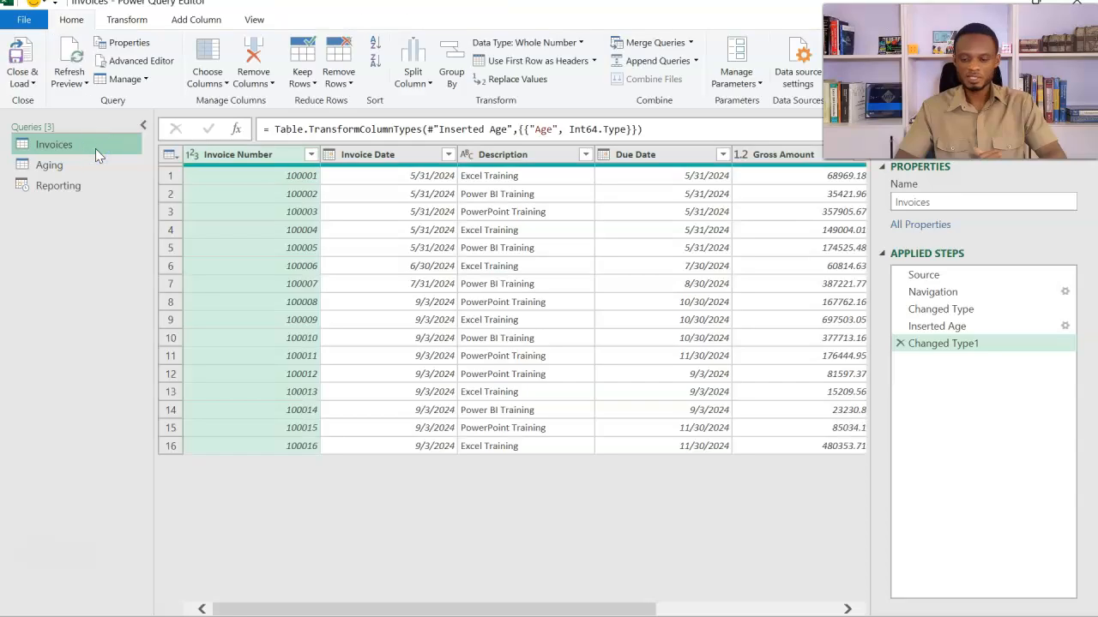
pyautogui.click(923, 327)
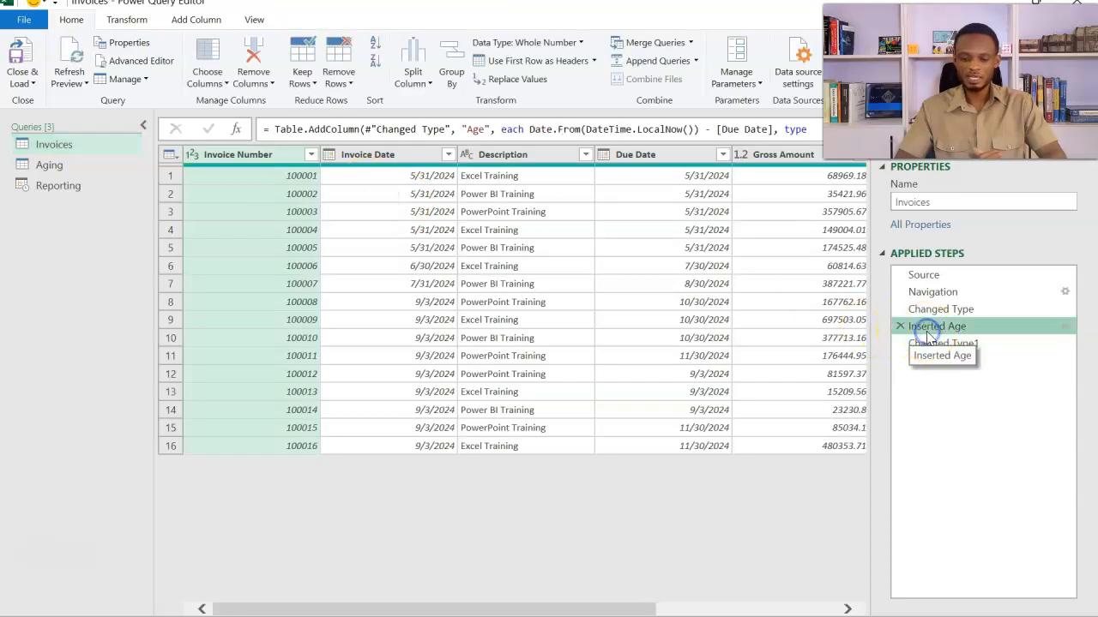
pyautogui.click(692, 129)
pyautogui.moveTo(693, 129); pyautogui.dragTo(586, 129)
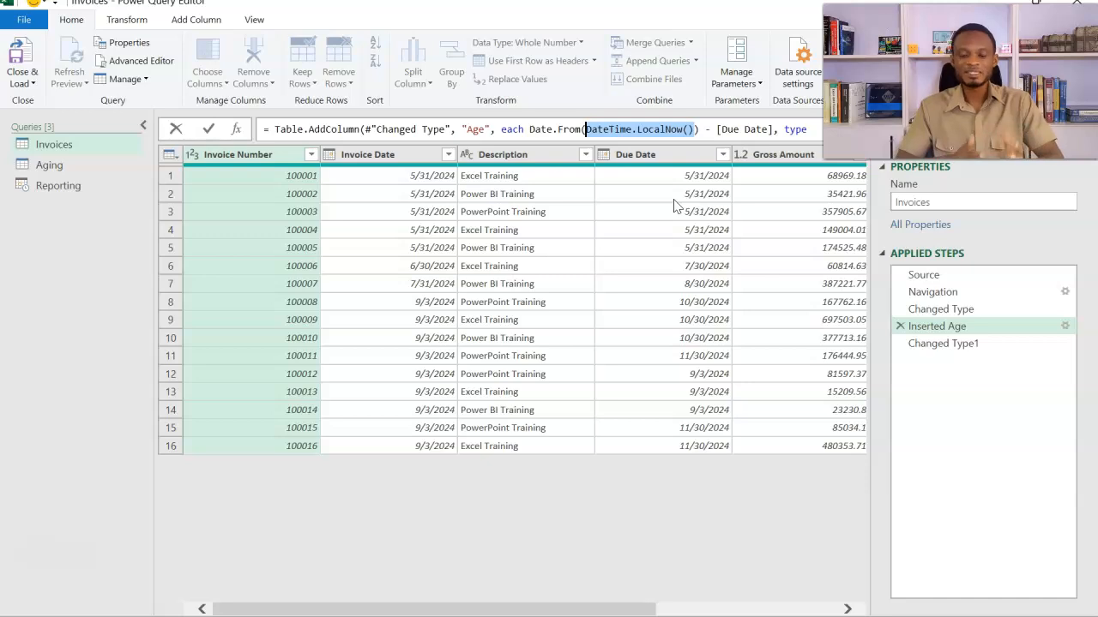
pyautogui.write('Rep')
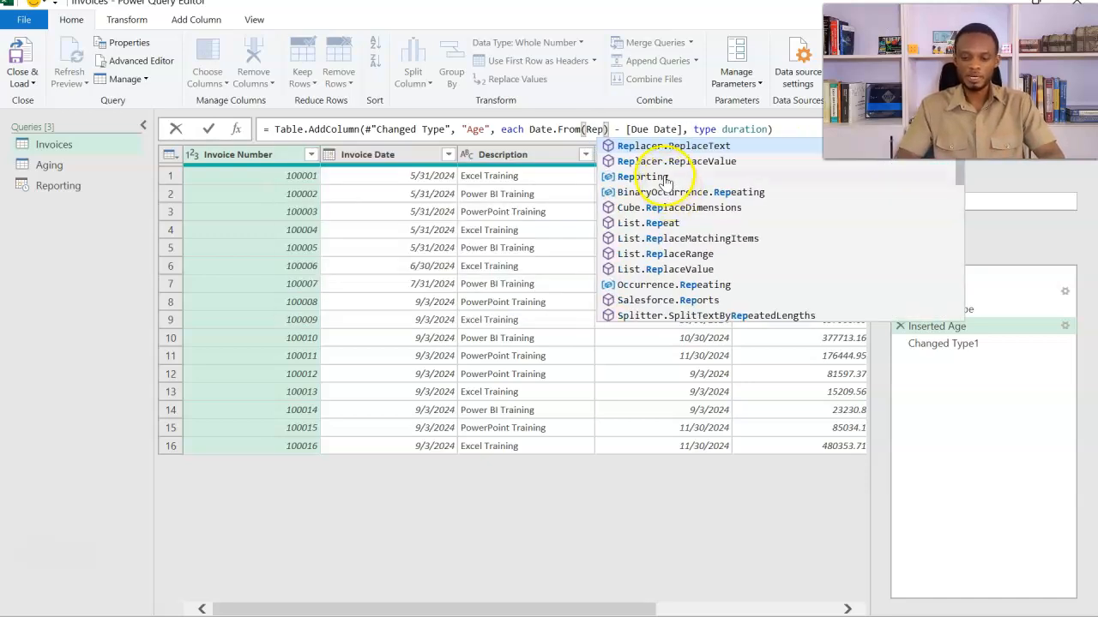
pyautogui.click(665, 177)
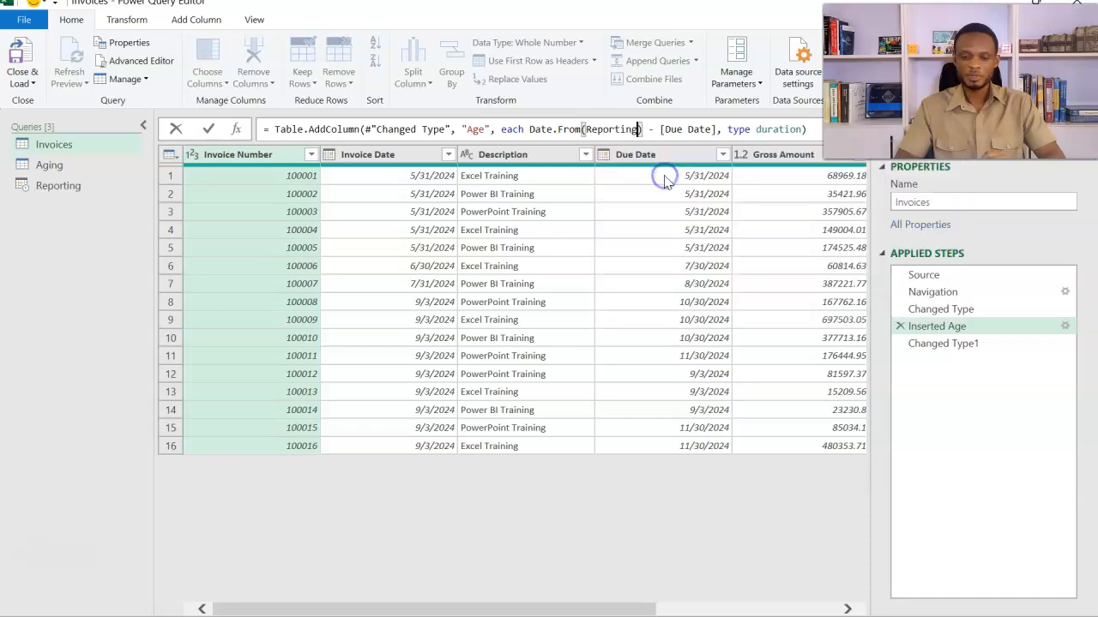
pyautogui.press('Return')
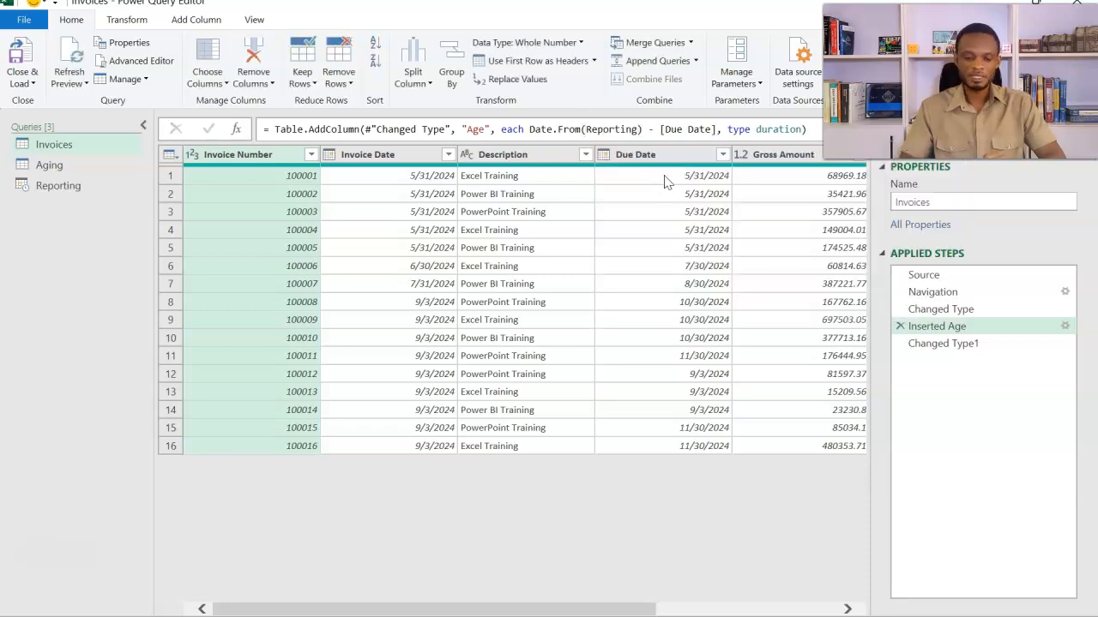
pyautogui.moveTo(614, 610); pyautogui.dragTo(866, 582)
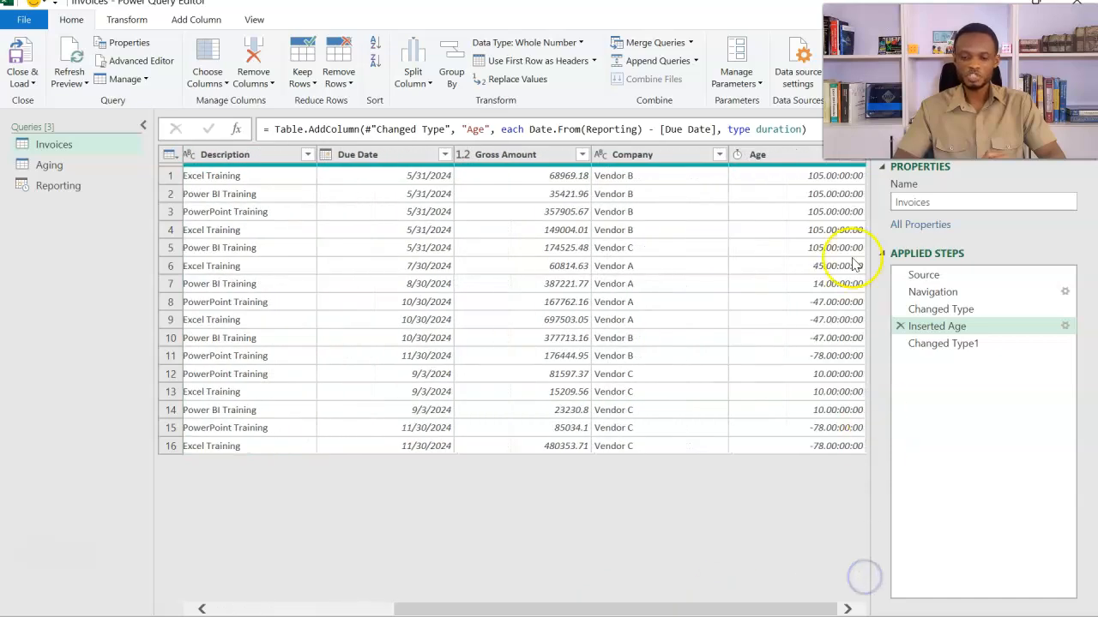
pyautogui.click(953, 344)
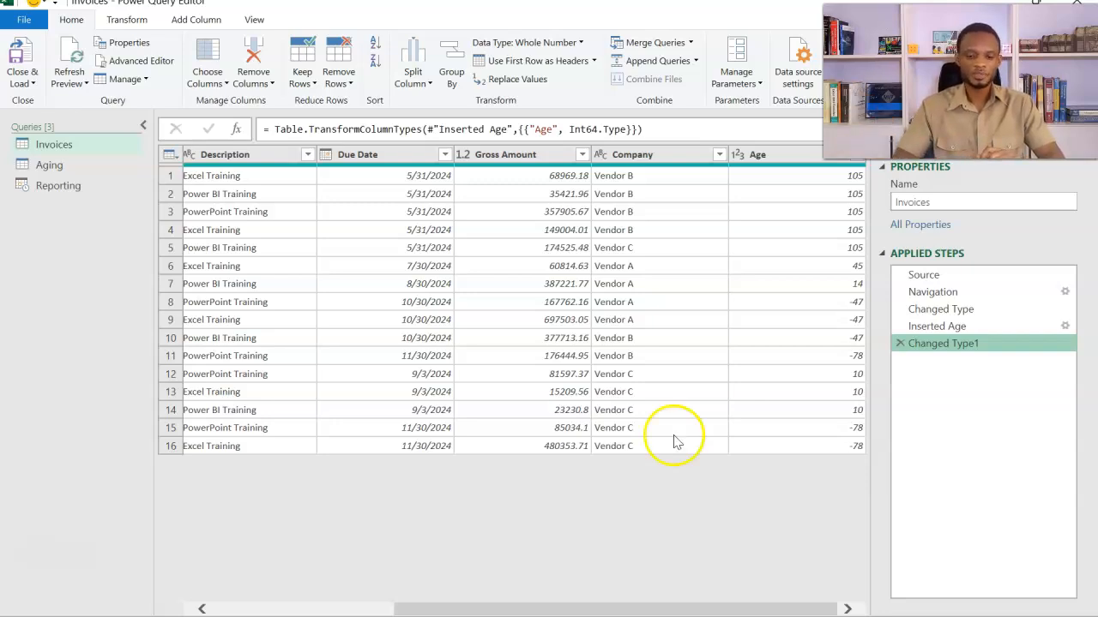
# Detect the data types of the Aging and Days columns in the Aging query
pyautogui.click(92, 170)
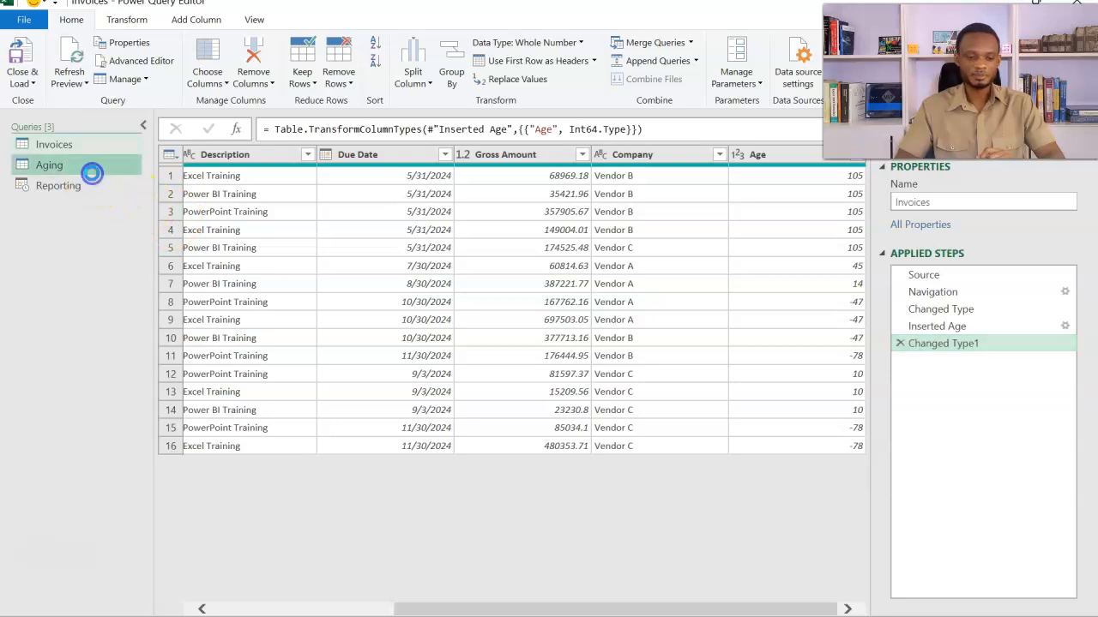
pyautogui.click(94, 150)
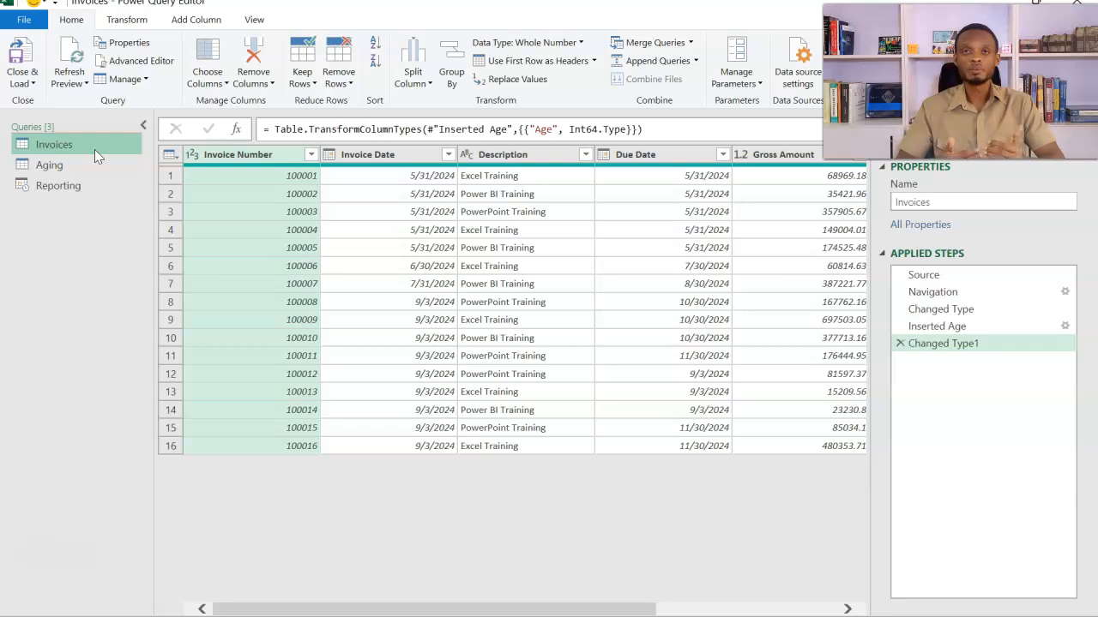
pyautogui.click(88, 165)
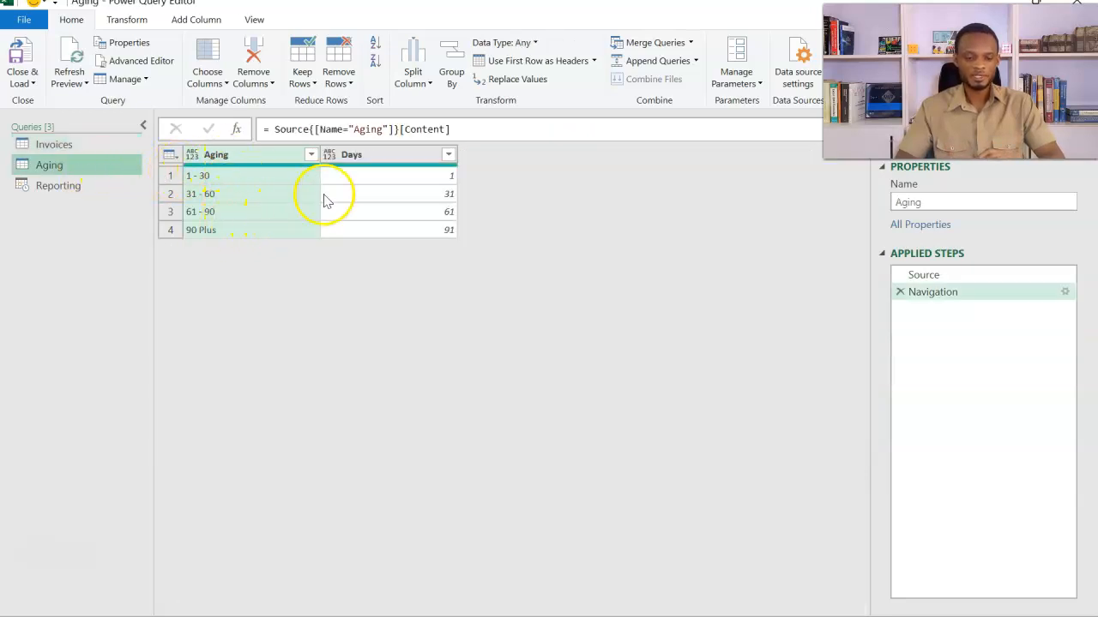
pyautogui.click(385, 159)
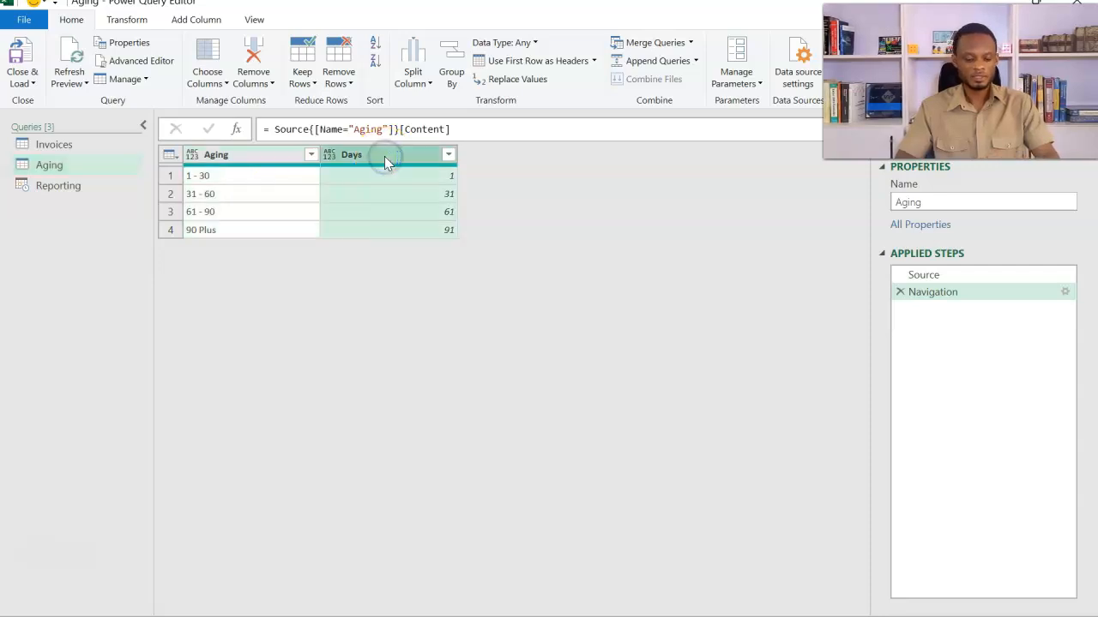
pyautogui.hotkey('ctrl', 'a')
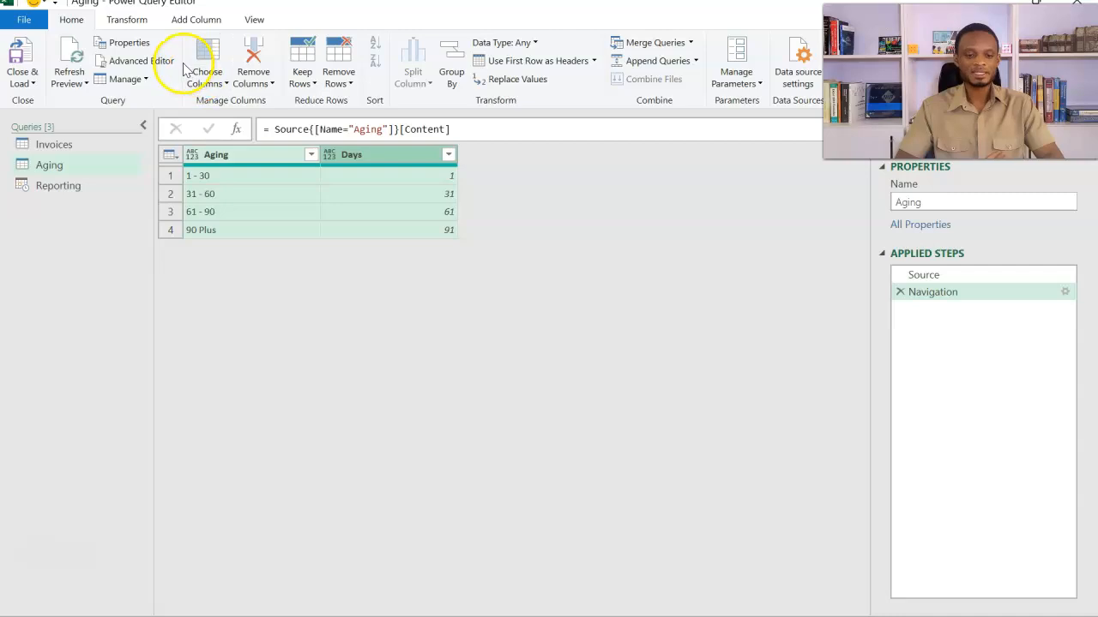
pyautogui.click(141, 23)
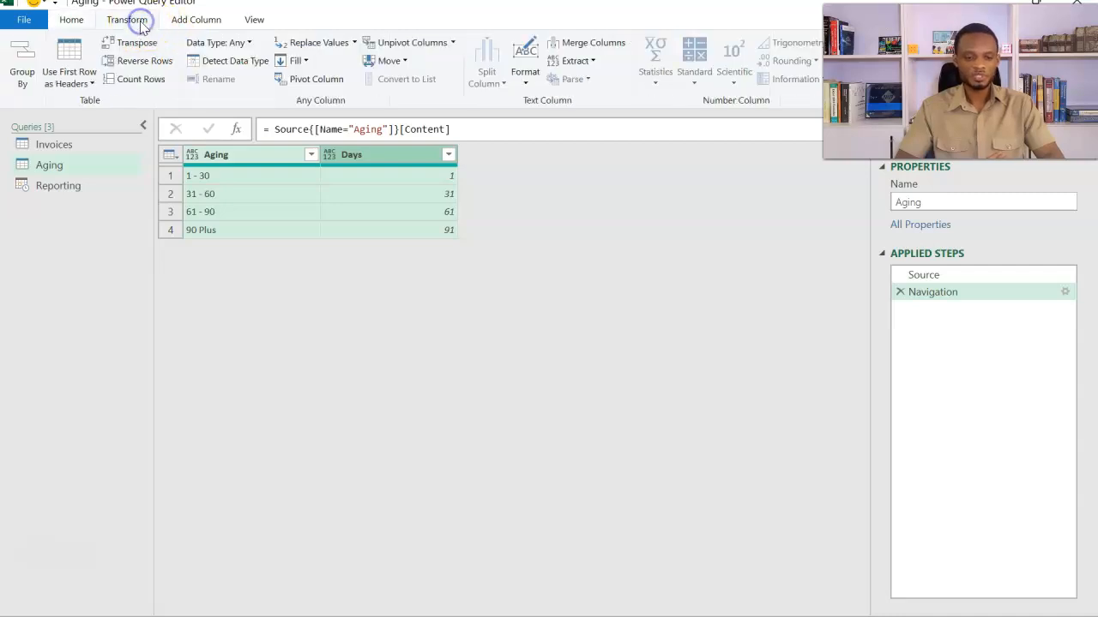
pyautogui.click(234, 62)
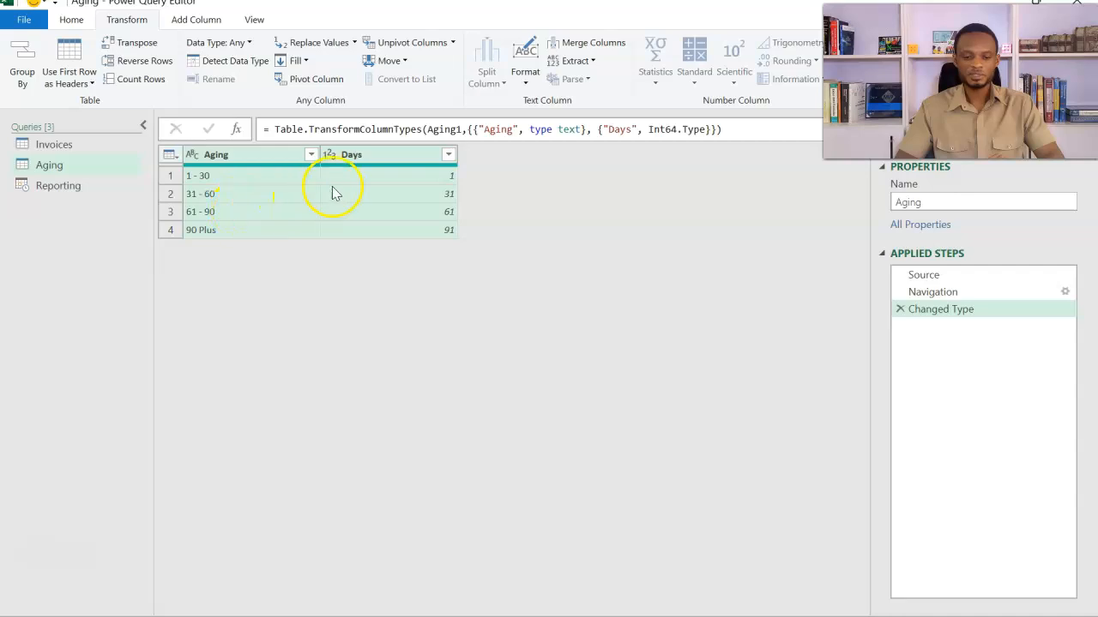
pyautogui.moveTo(398, 172)
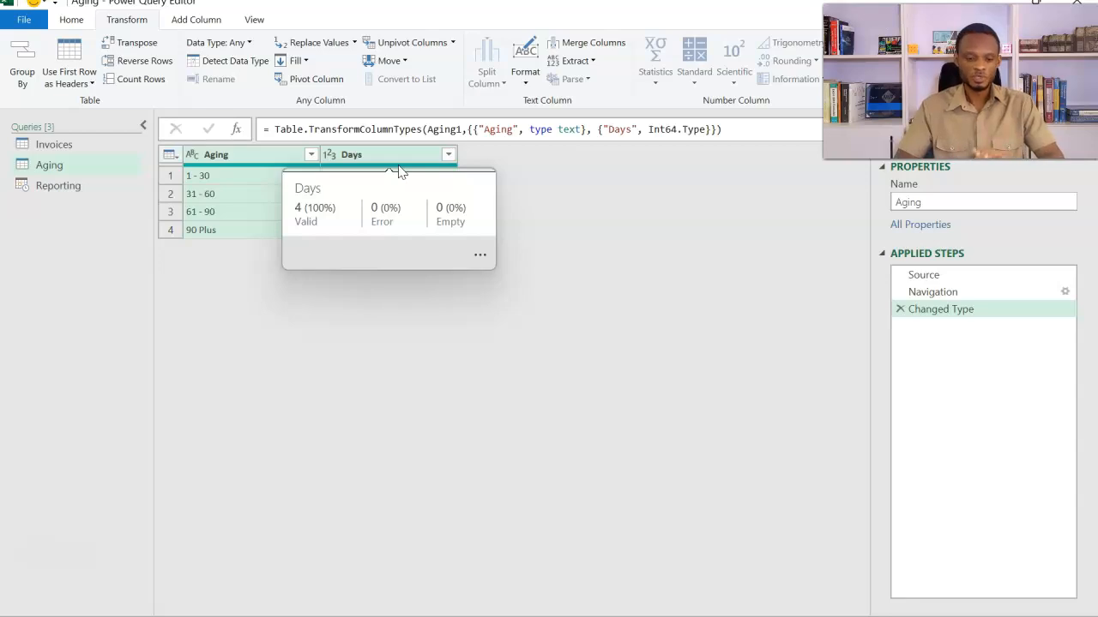
# Merge the Aging query into the Invoices query, matching Age to Days with a Full Outer join
pyautogui.click(119, 146)
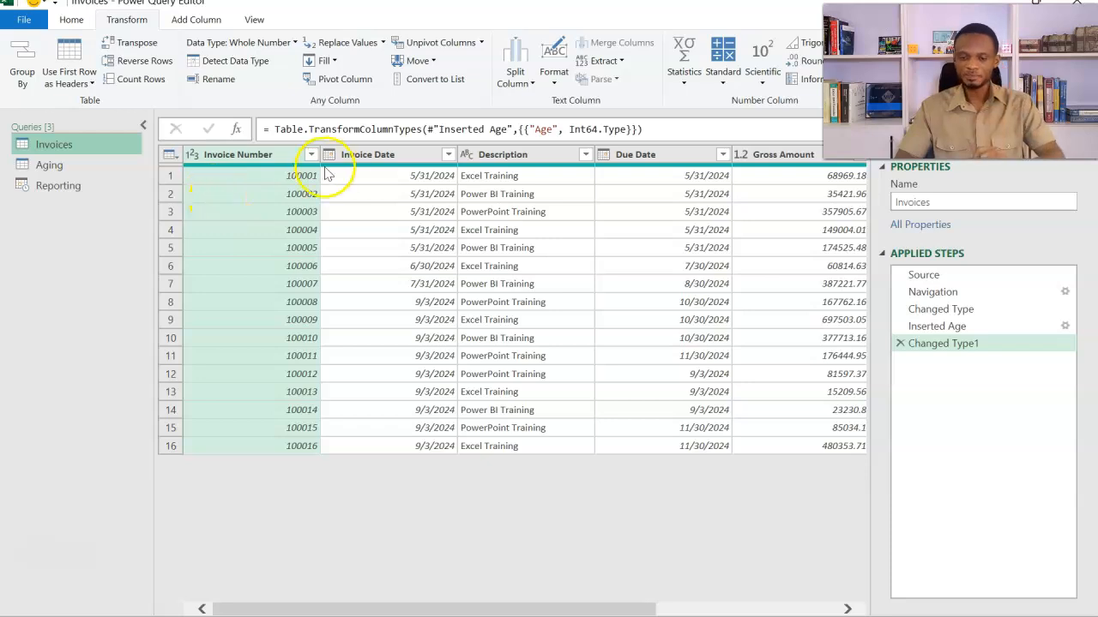
pyautogui.click(86, 20)
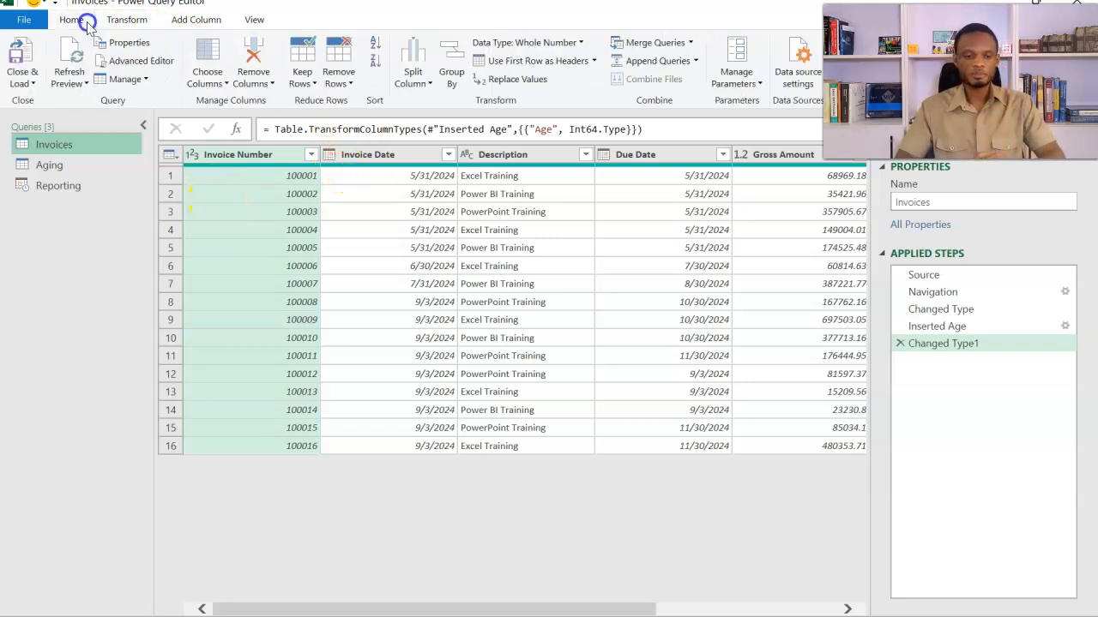
pyautogui.click(689, 43)
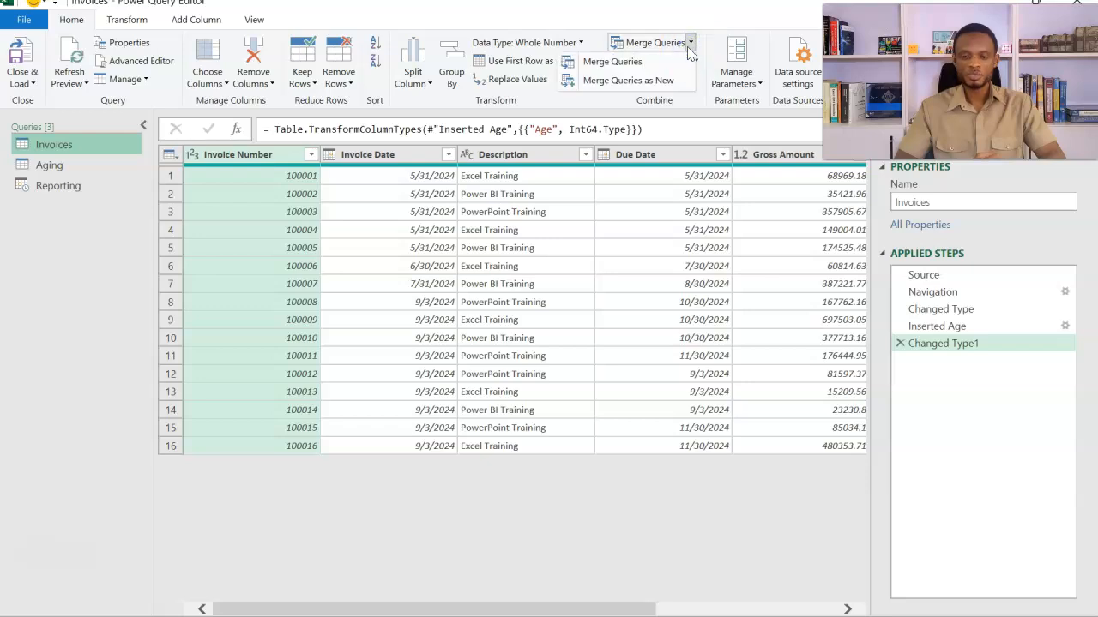
pyautogui.click(646, 61)
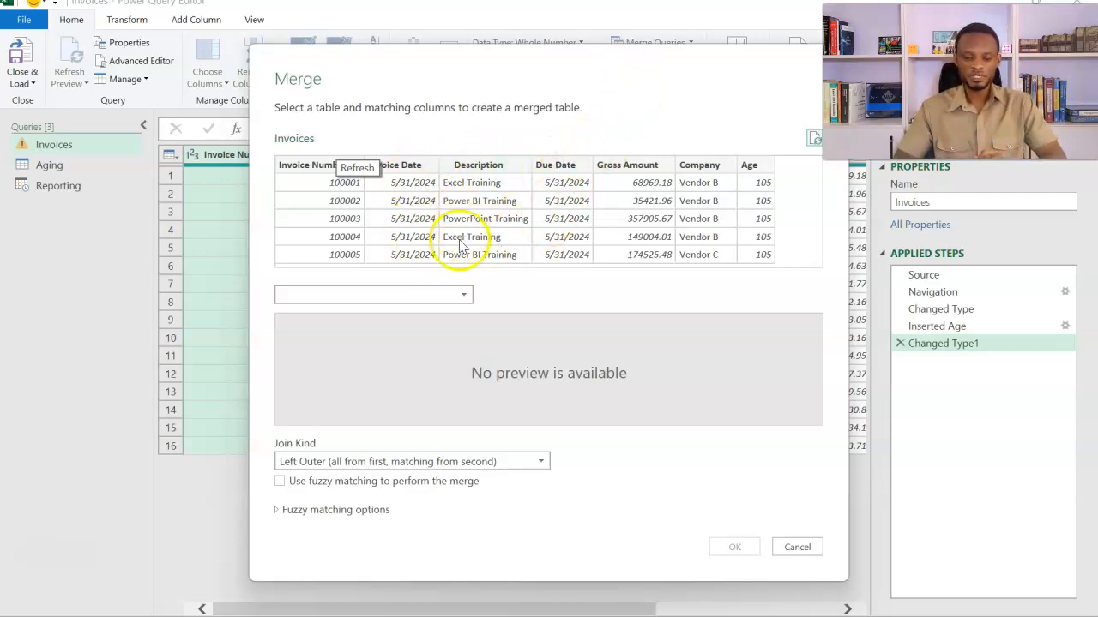
pyautogui.click(464, 295)
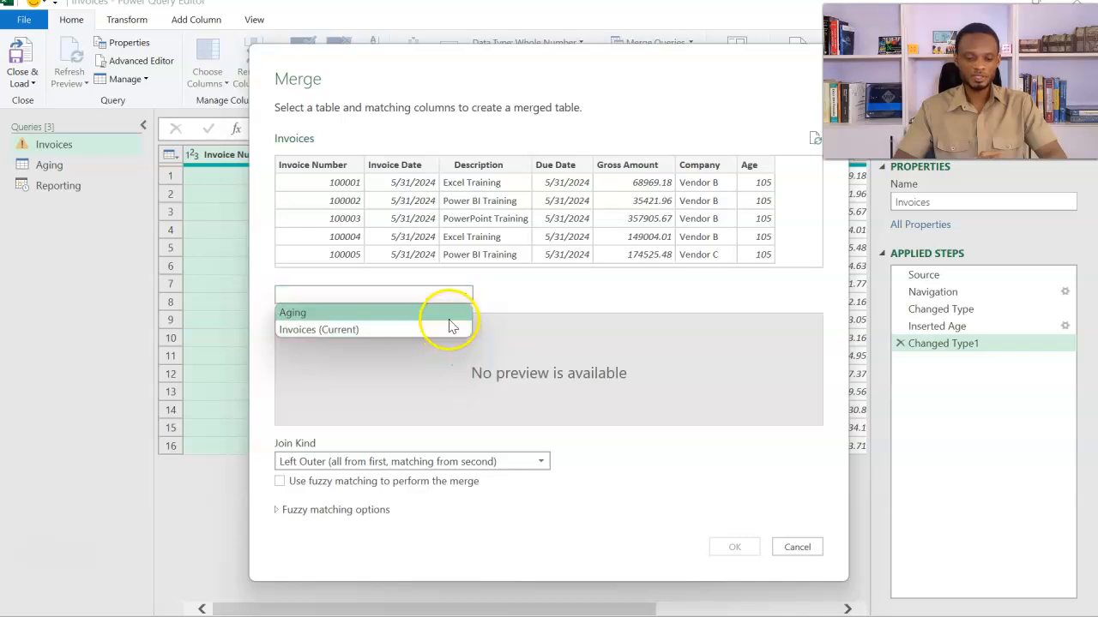
pyautogui.click(448, 319)
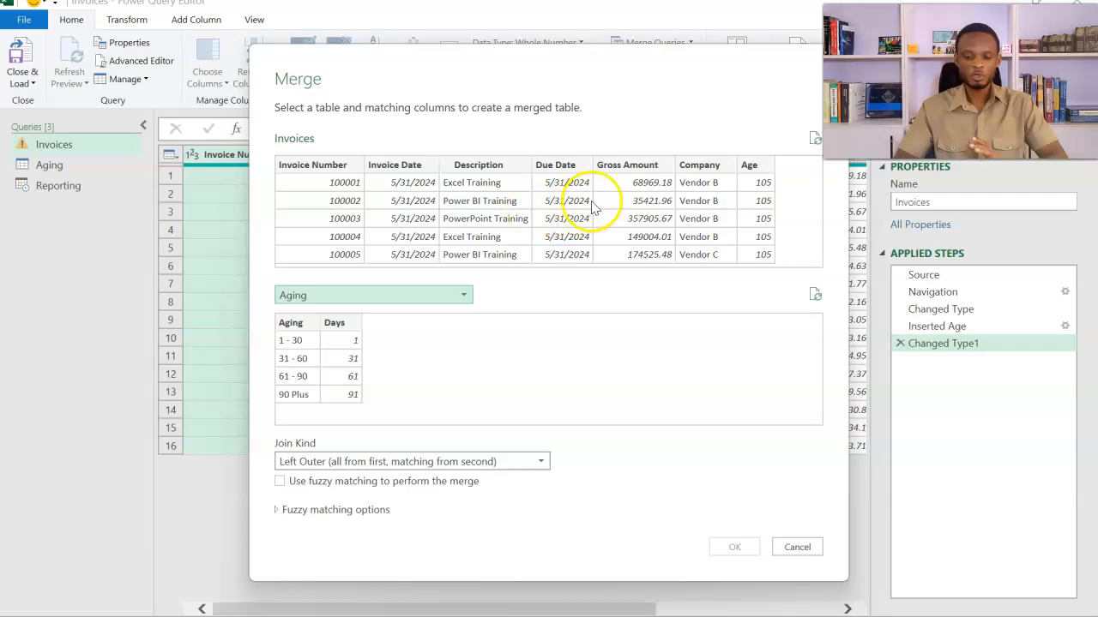
pyautogui.click(748, 166)
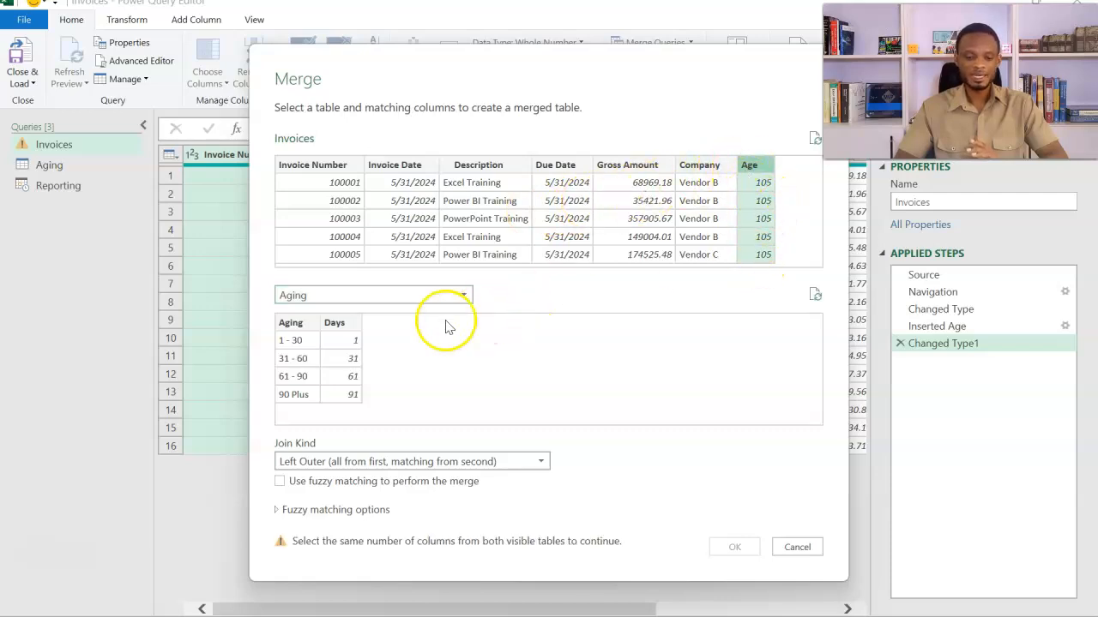
pyautogui.click(348, 324)
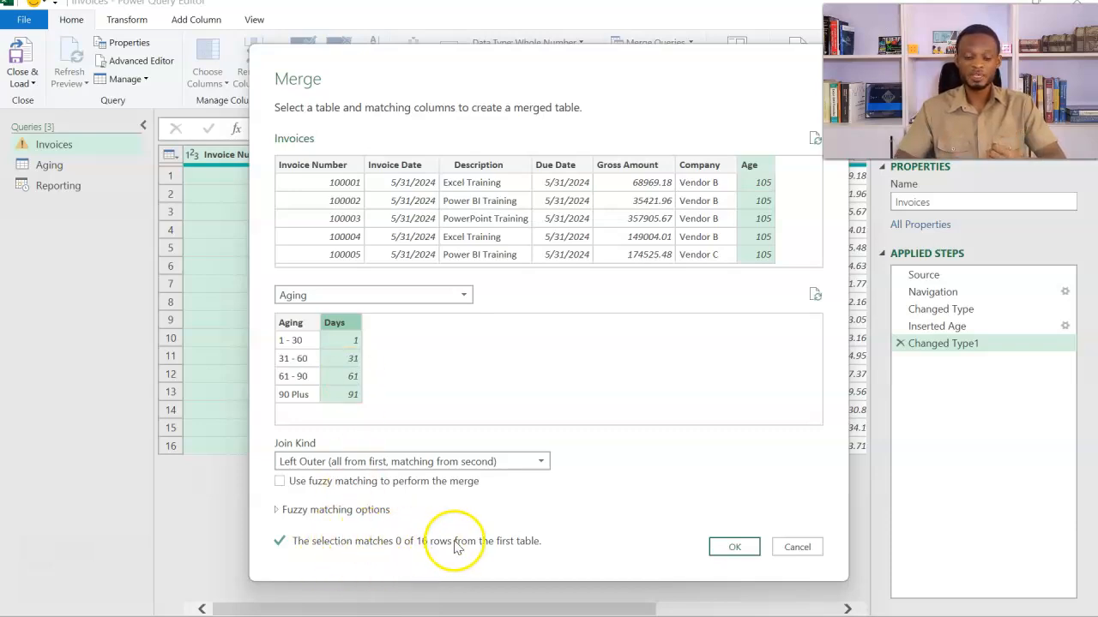
pyautogui.click(538, 464)
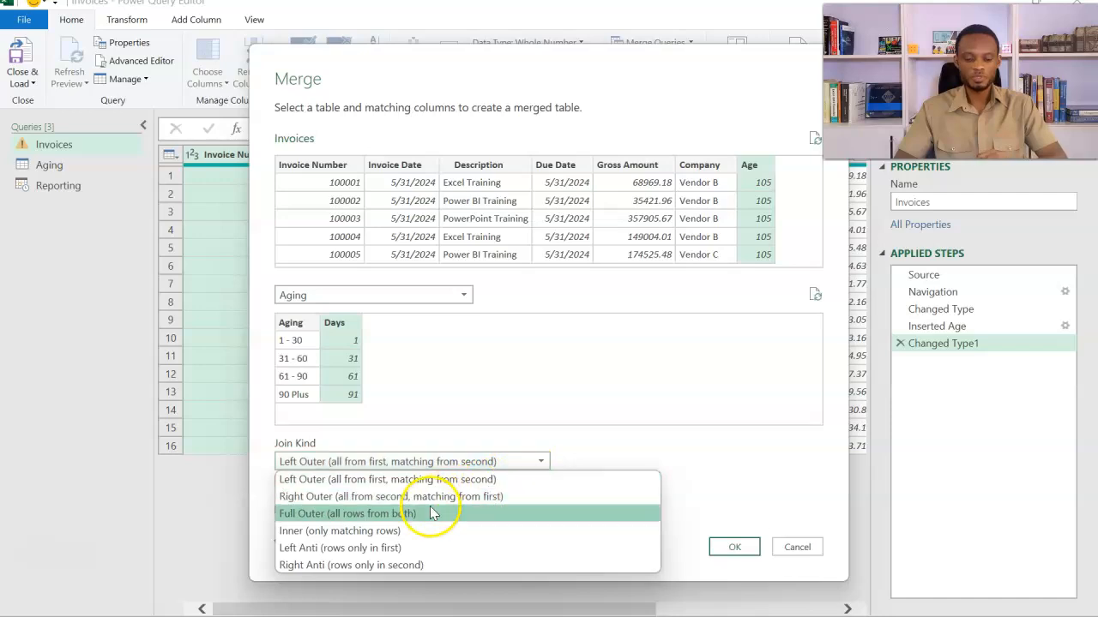
pyautogui.click(354, 514)
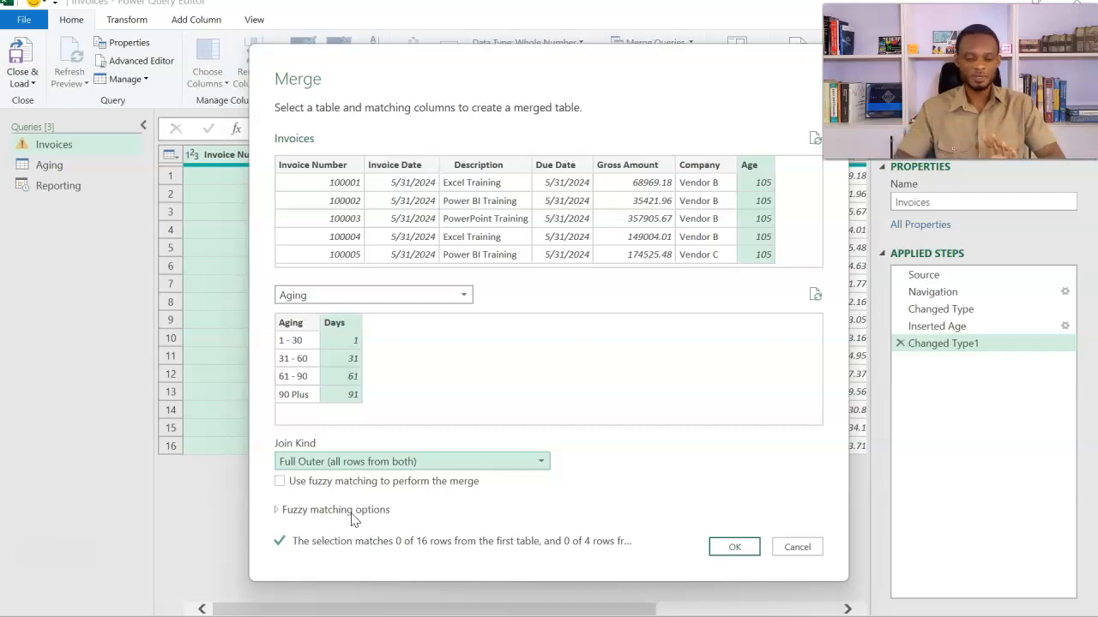
pyautogui.click(723, 550)
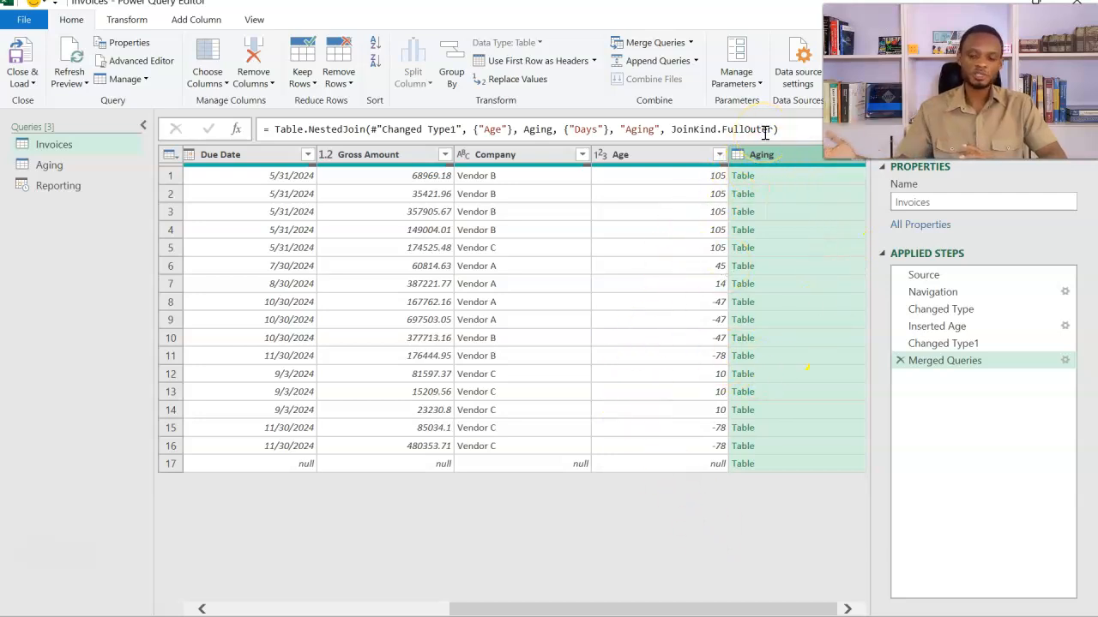
# Expand the merged Aging column into Aging and Days without the original column name as prefix, and compare the Age and Days columns
pyautogui.click(855, 161)
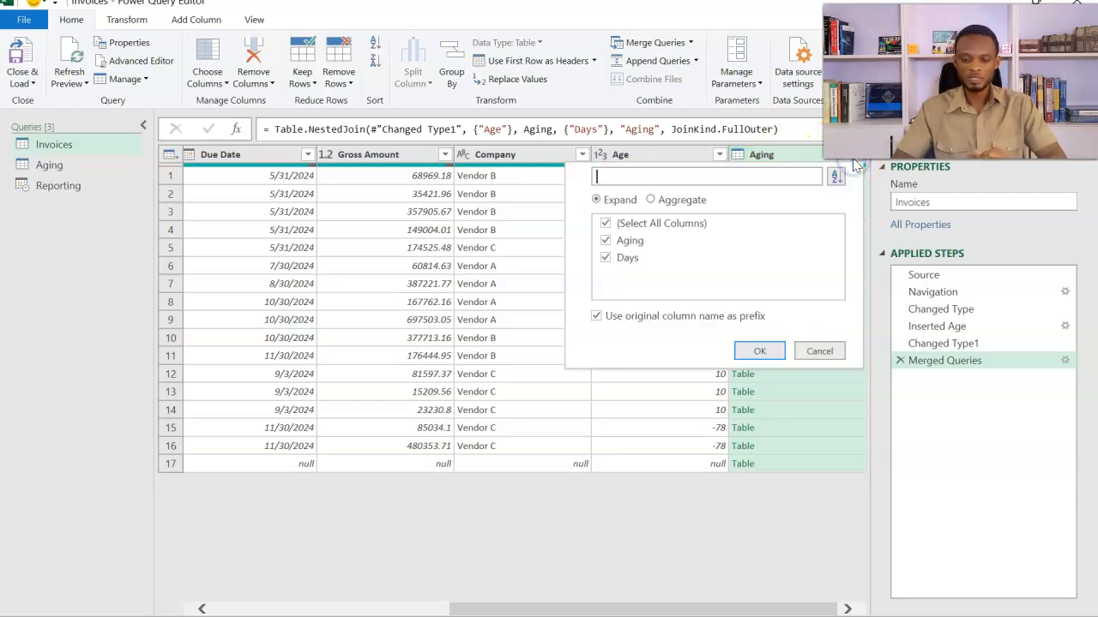
pyautogui.click(598, 317)
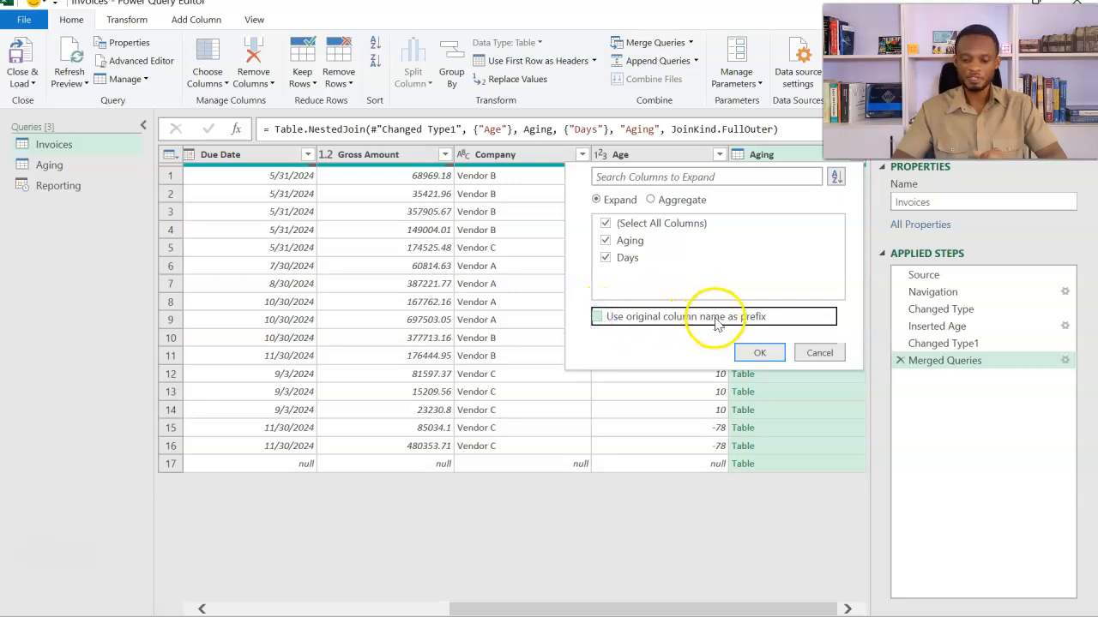
pyautogui.click(750, 352)
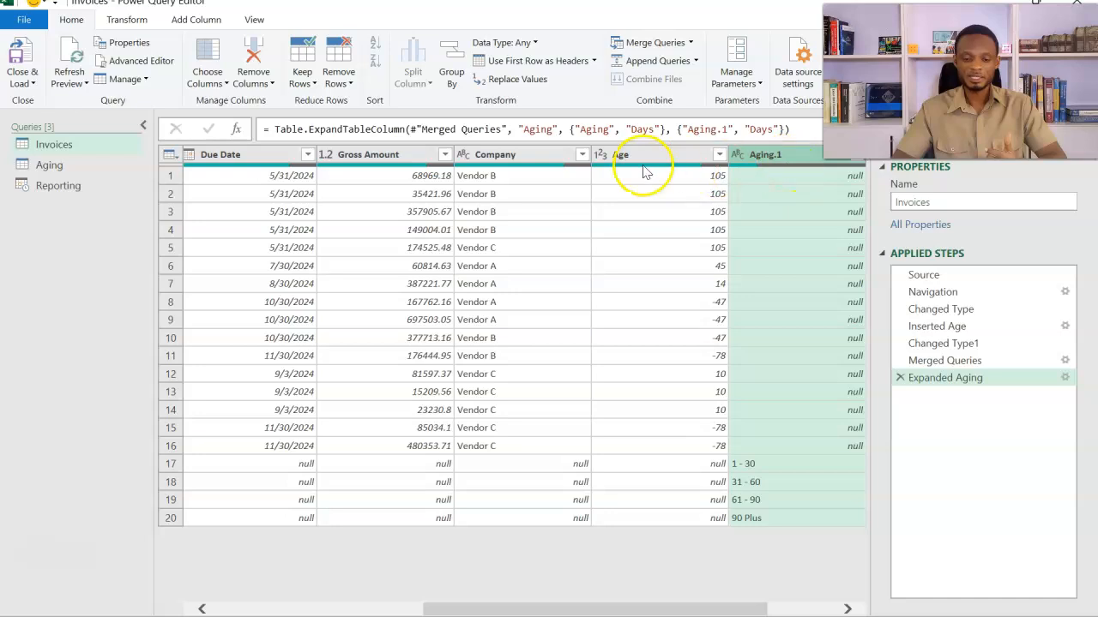
pyautogui.moveTo(648, 167)
pyautogui.hscroll(2, 705, 287)
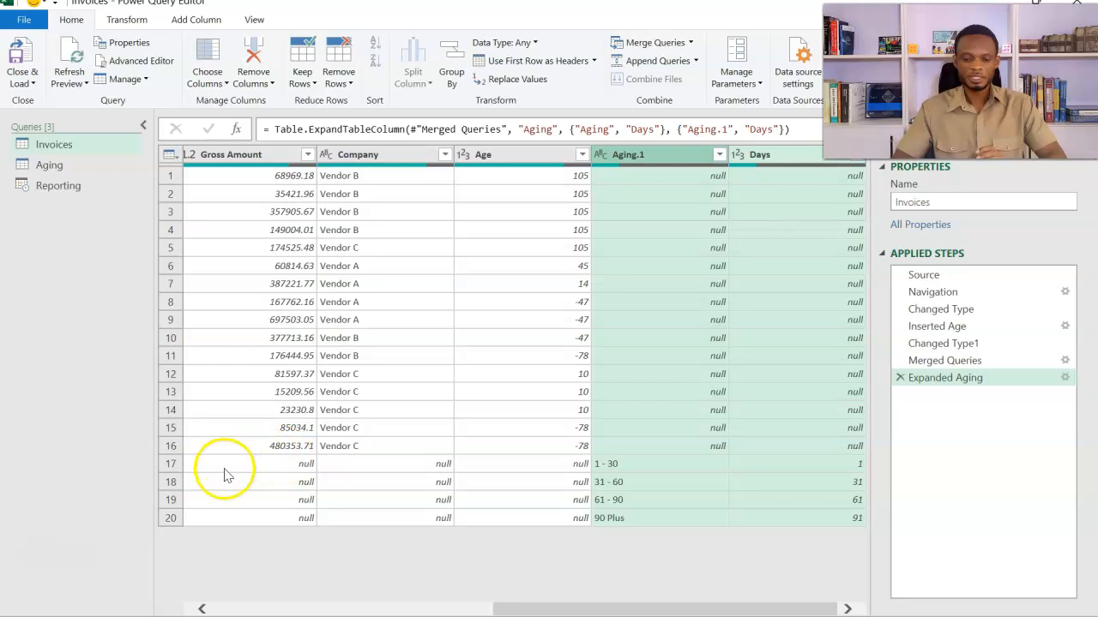
pyautogui.click(515, 163)
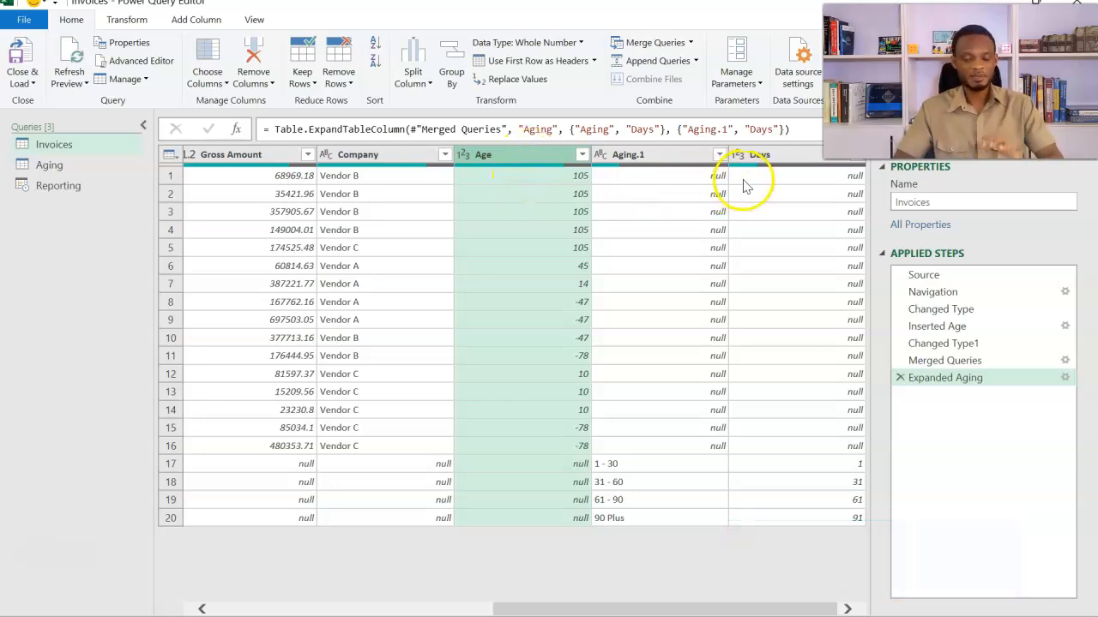
pyautogui.keyDown('ctrl'); pyautogui.click(800, 158); pyautogui.keyUp('ctrl')
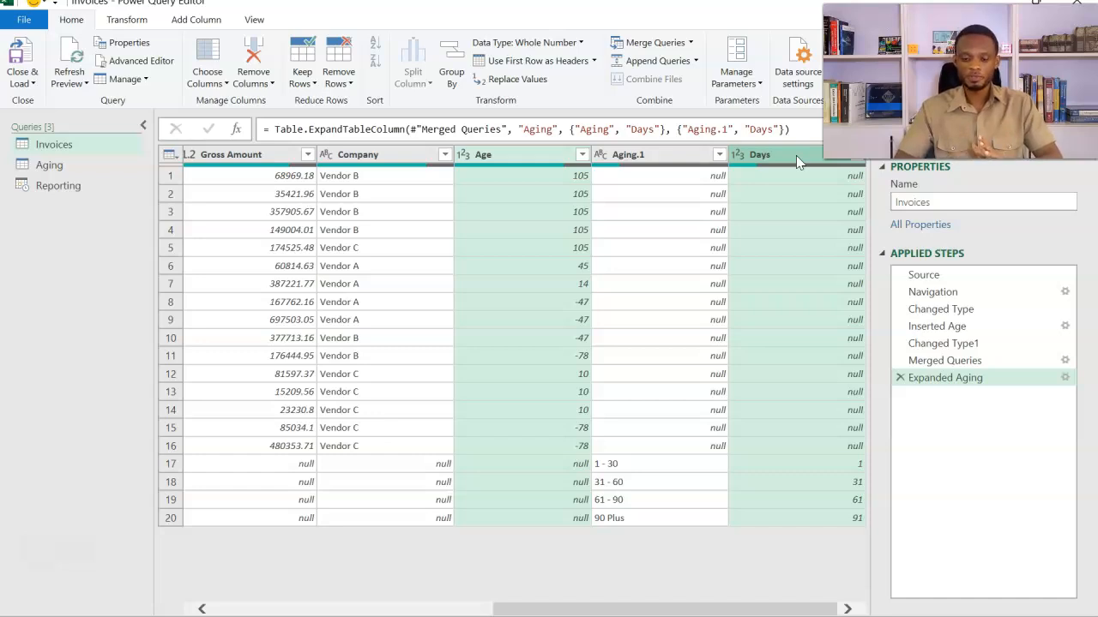
# Start a conditional column in the Invoices query with the condition that Age equals null
pyautogui.click(549, 157)
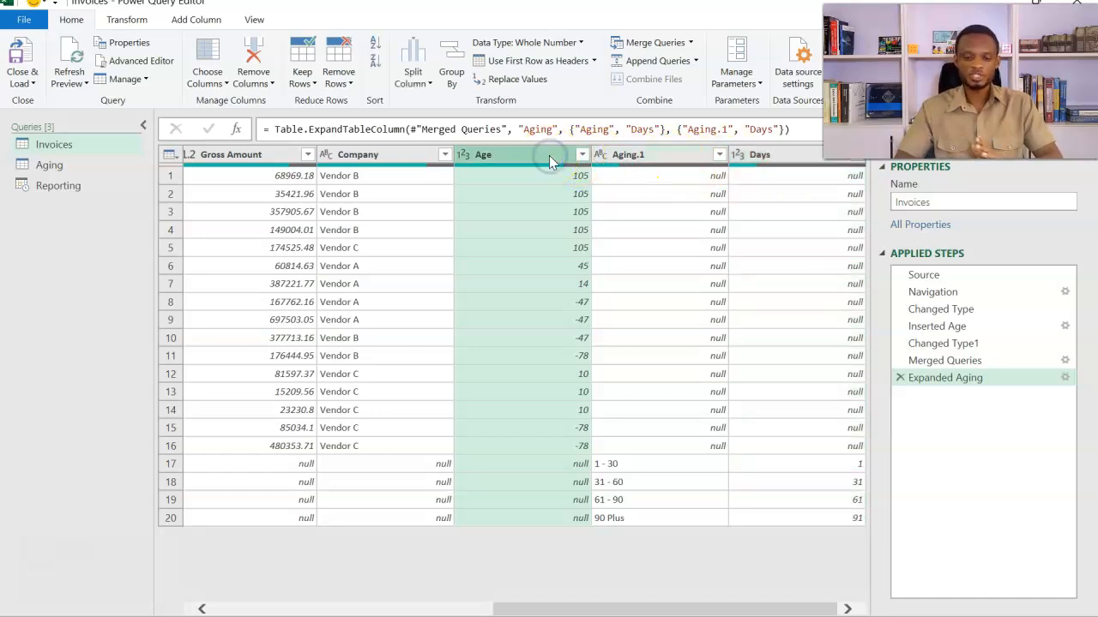
pyautogui.click(207, 21)
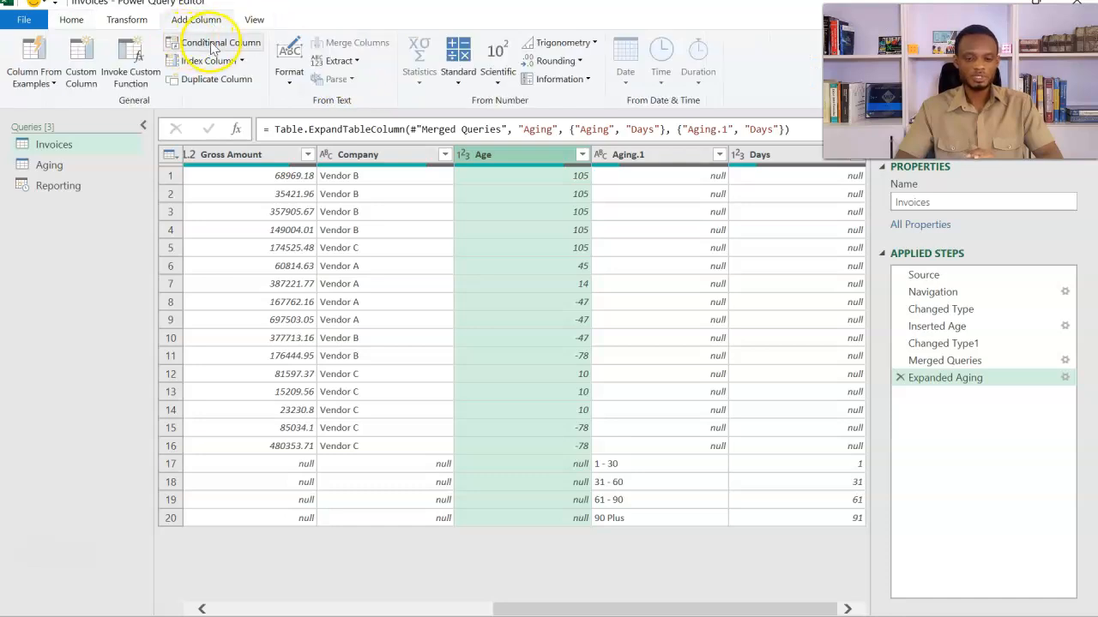
pyautogui.click(210, 45)
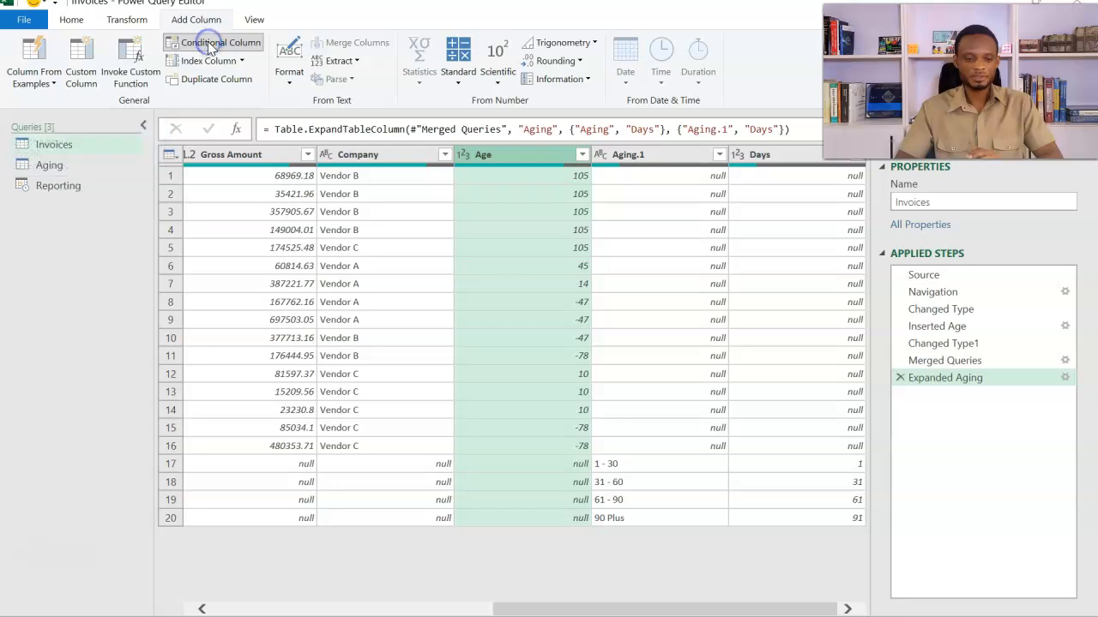
pyautogui.click(184, 250)
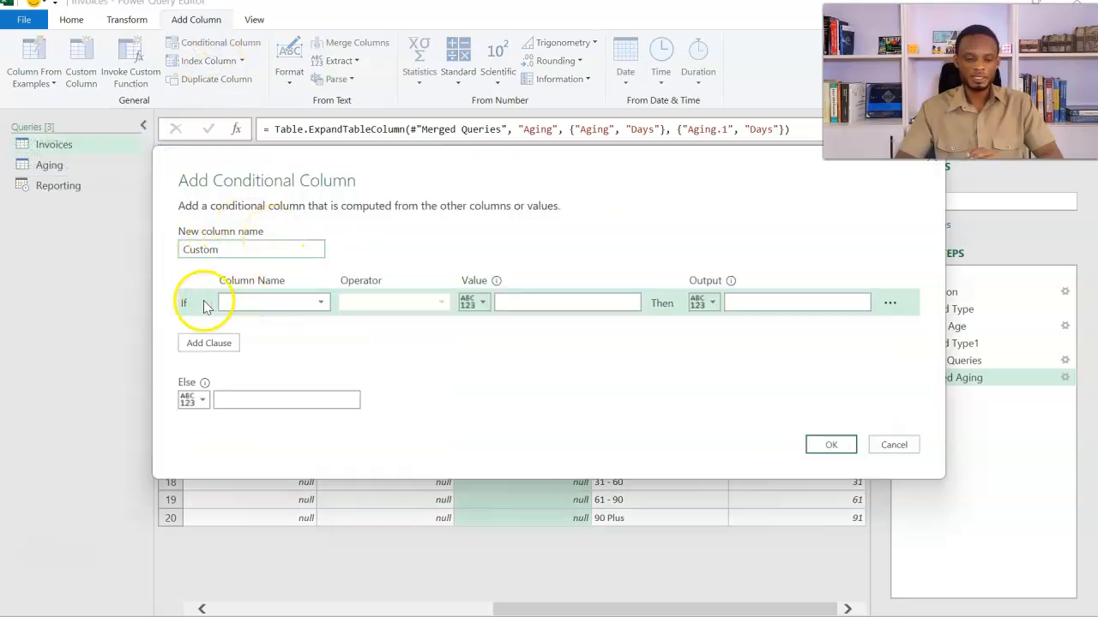
pyautogui.click(311, 307)
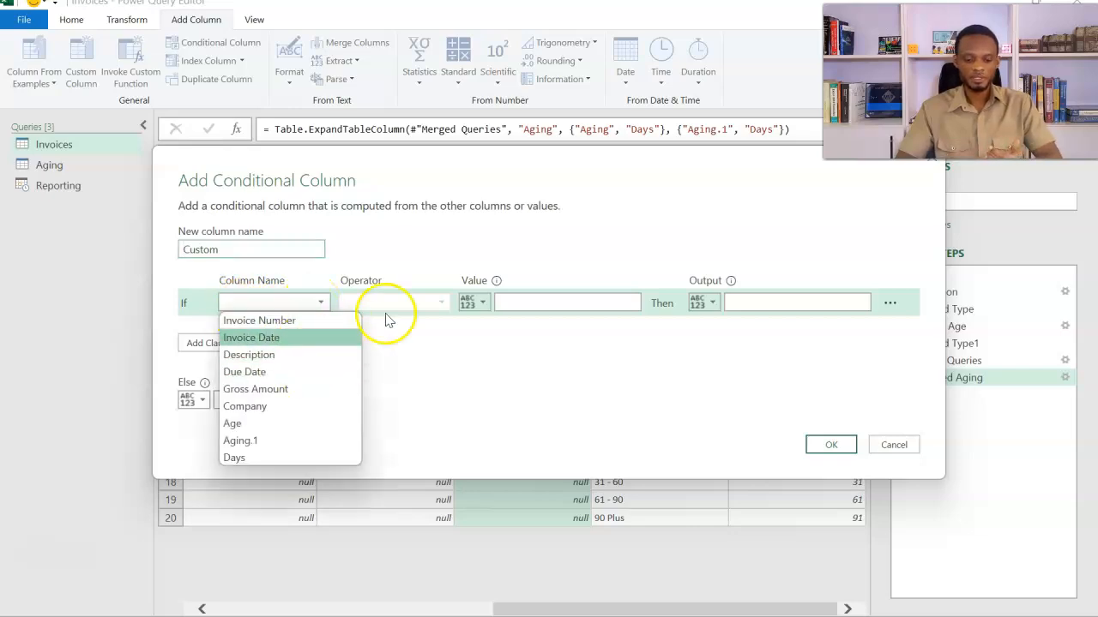
pyautogui.click(565, 166)
pyautogui.moveTo(565, 165); pyautogui.dragTo(562, 292)
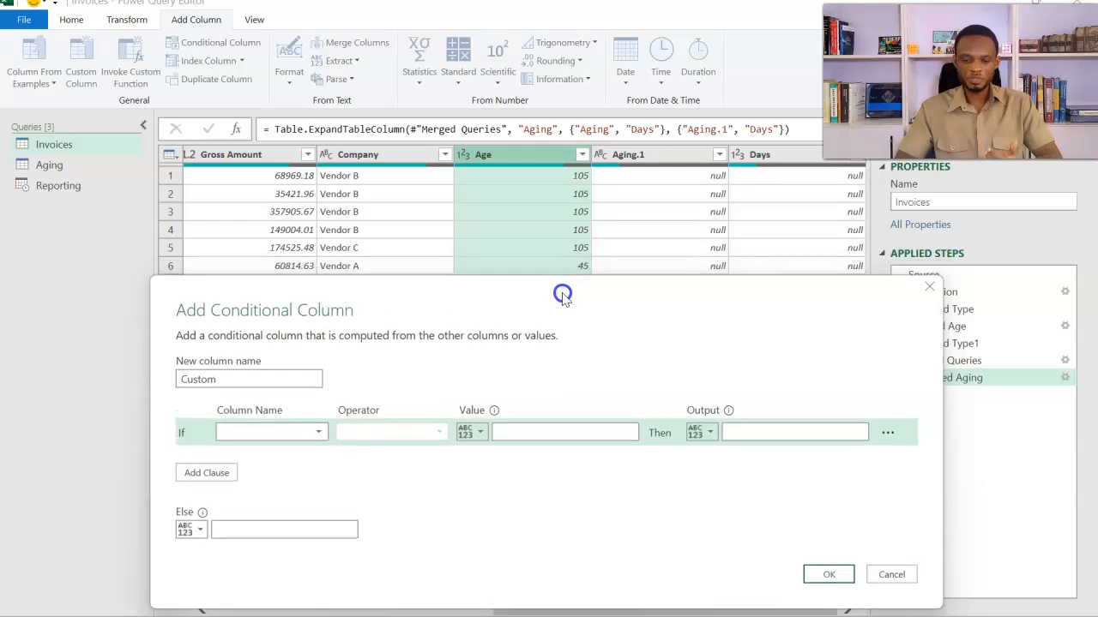
pyautogui.click(319, 432)
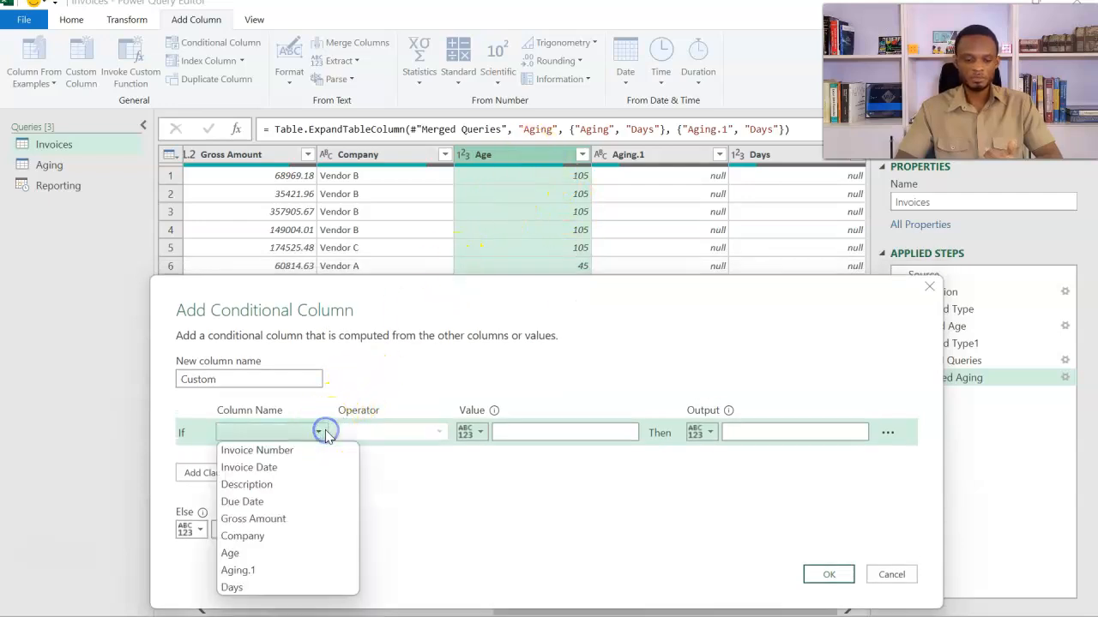
pyautogui.click(283, 554)
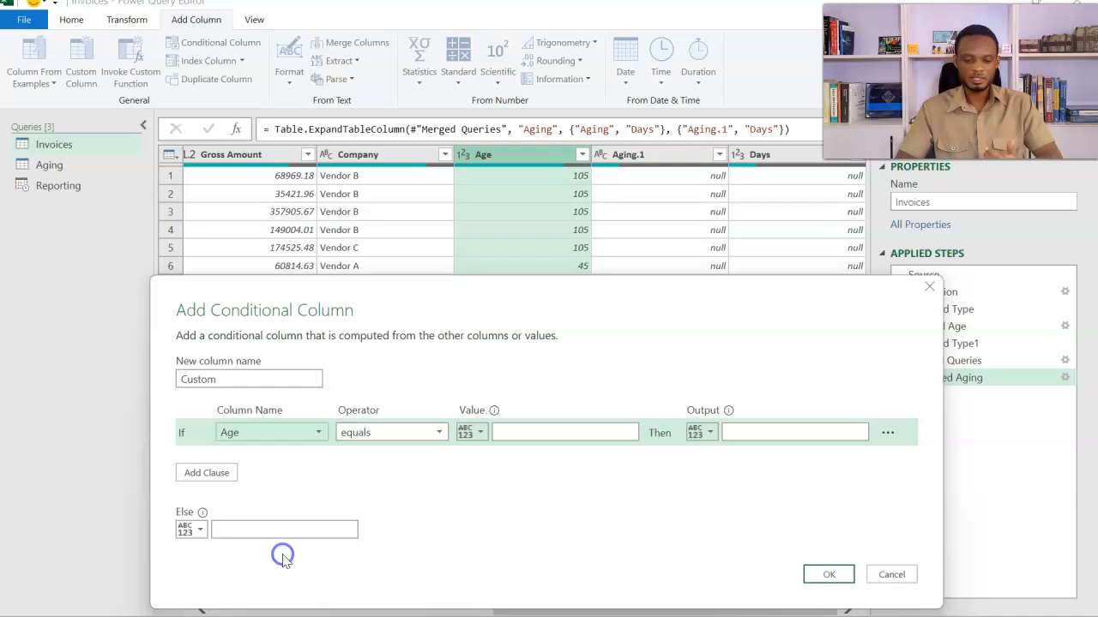
pyautogui.click(529, 433)
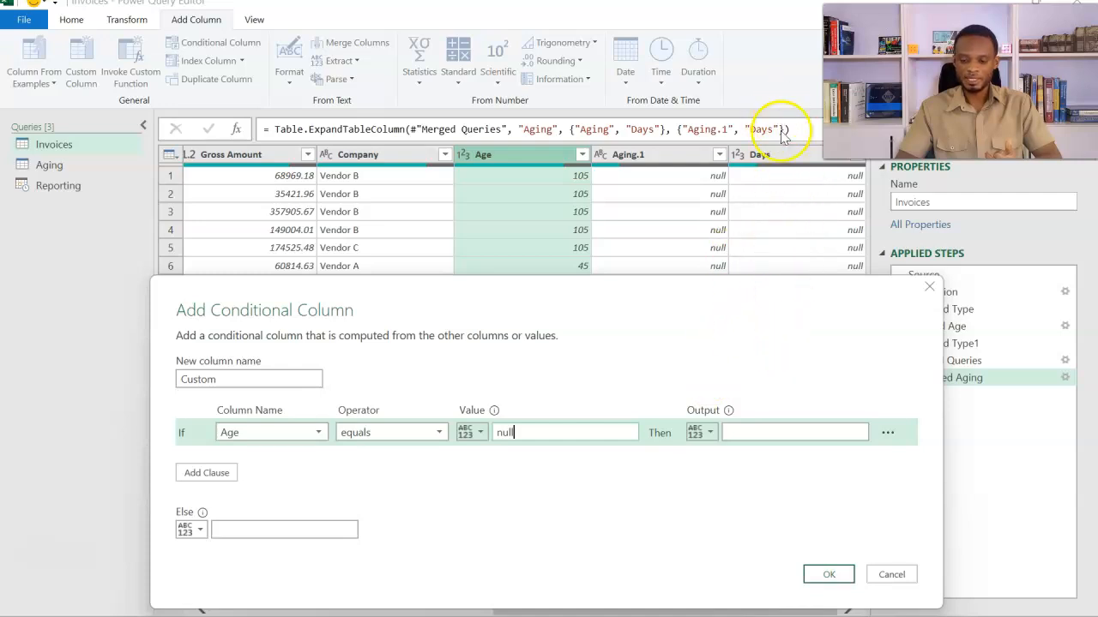
# Have the conditional column return the Days column when the condition is met and the Age column otherwise, and create it
pyautogui.click(709, 436)
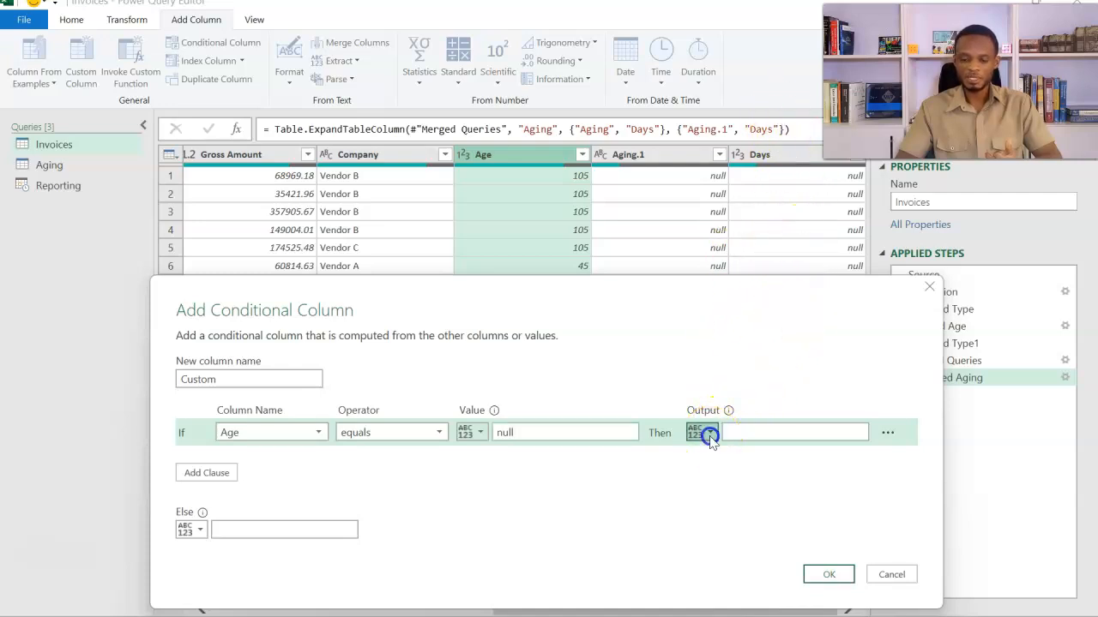
pyautogui.click(720, 467)
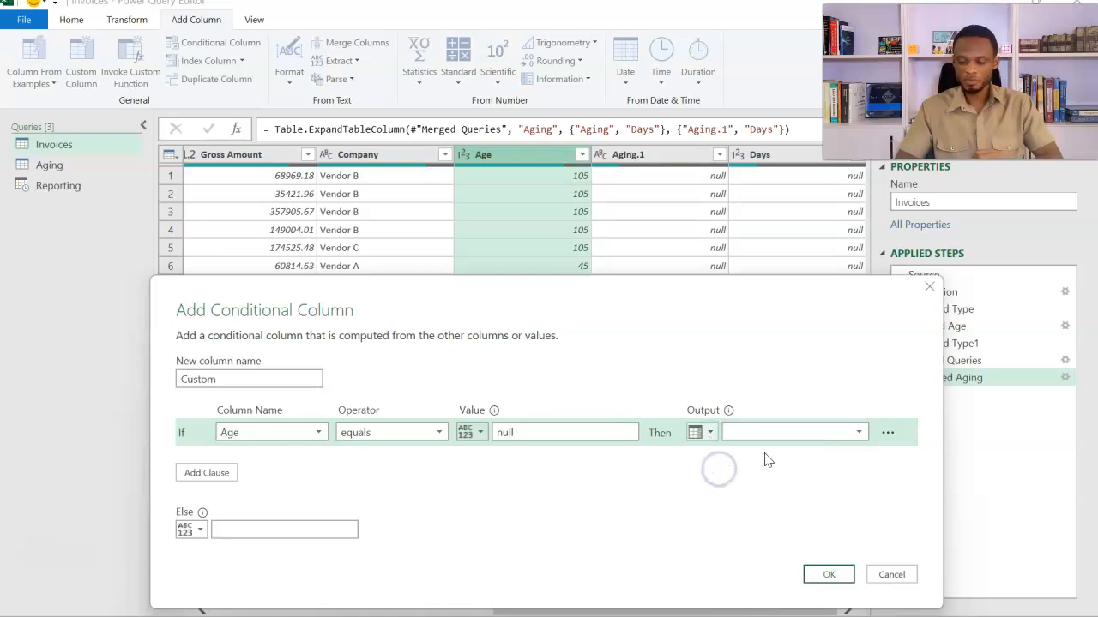
pyautogui.click(858, 433)
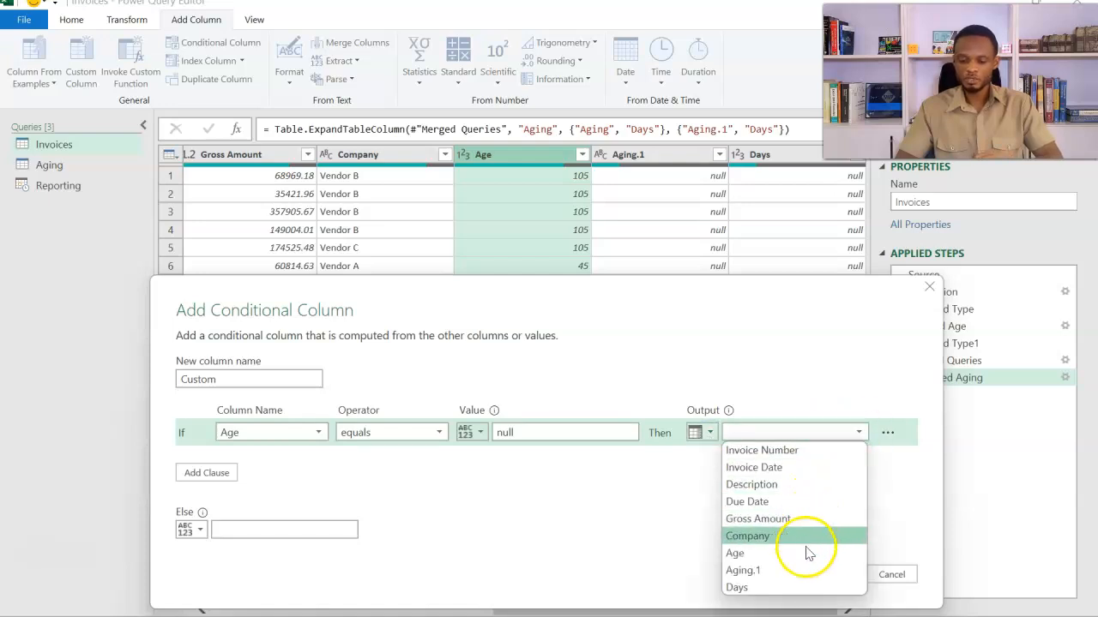
pyautogui.click(798, 587)
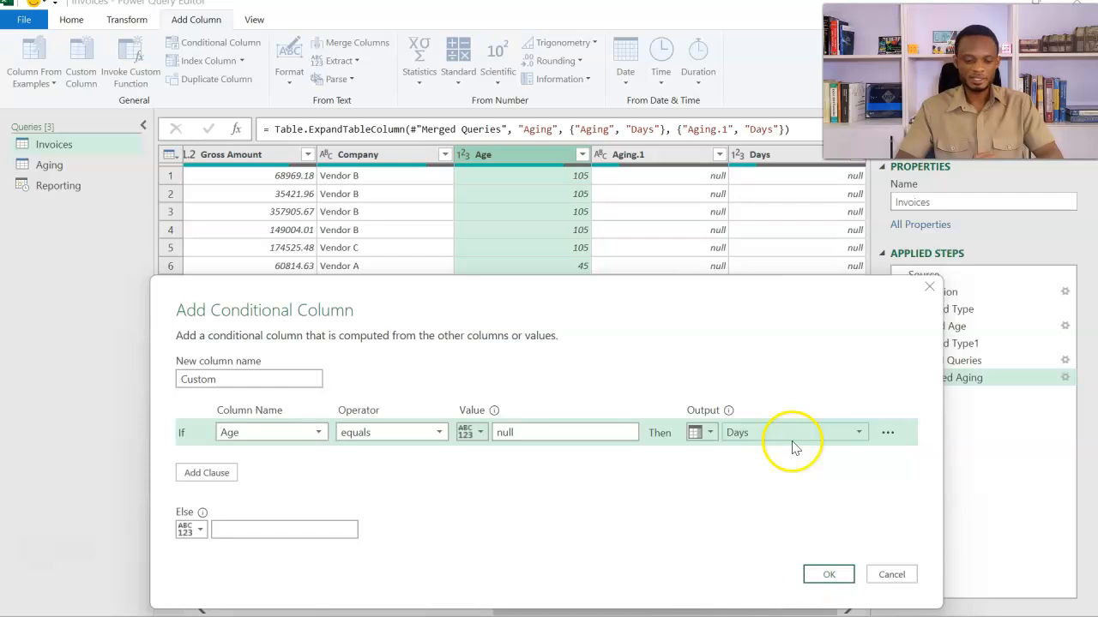
pyautogui.click(202, 535)
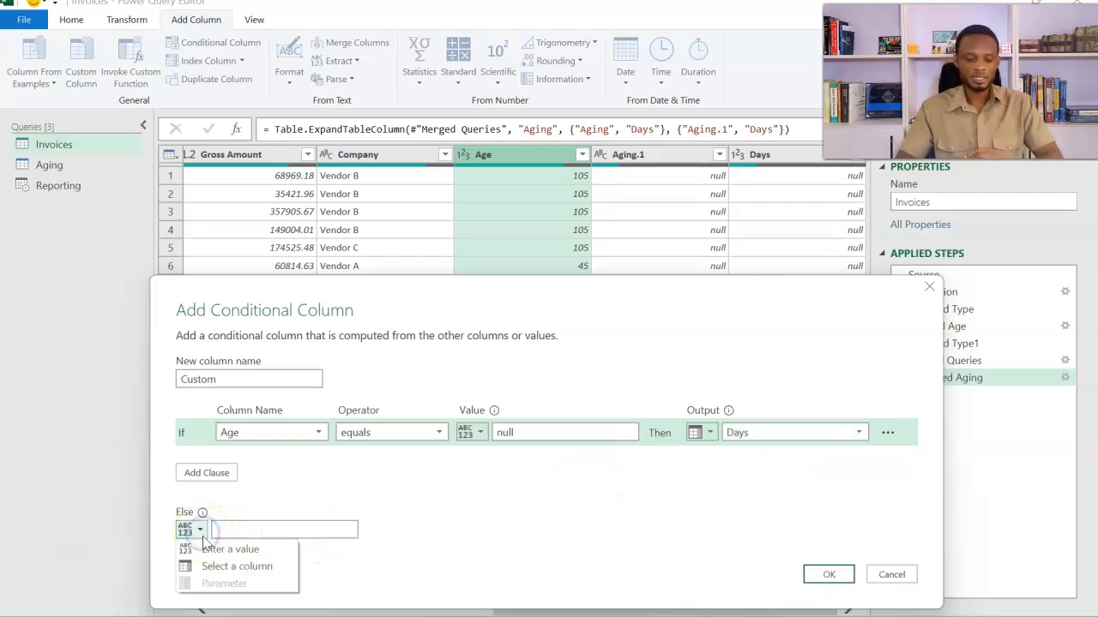
pyautogui.click(219, 571)
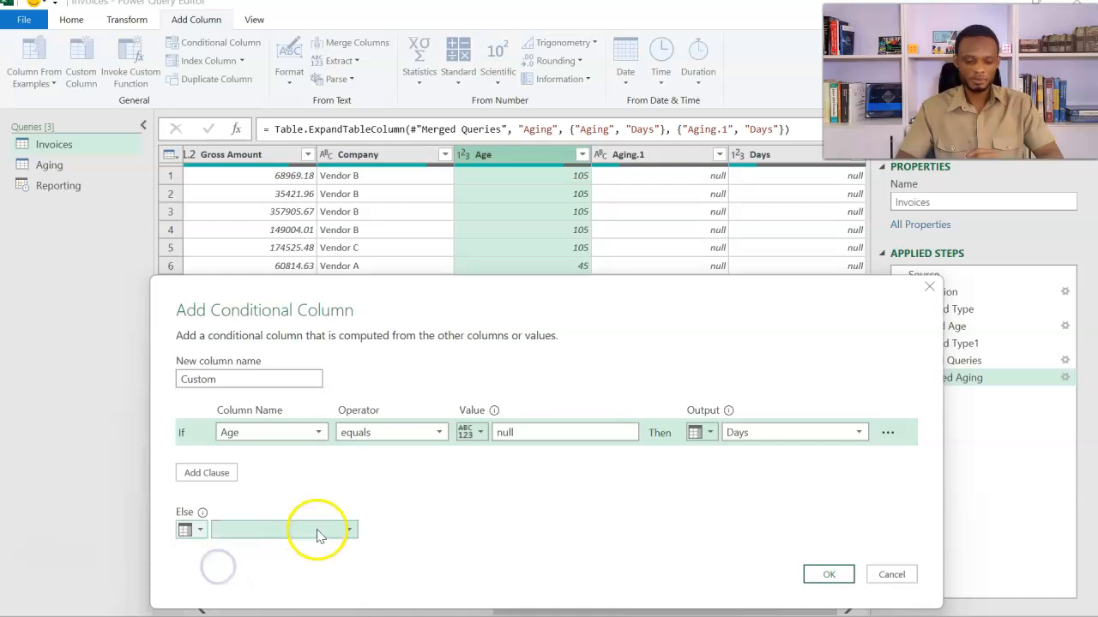
pyautogui.click(344, 530)
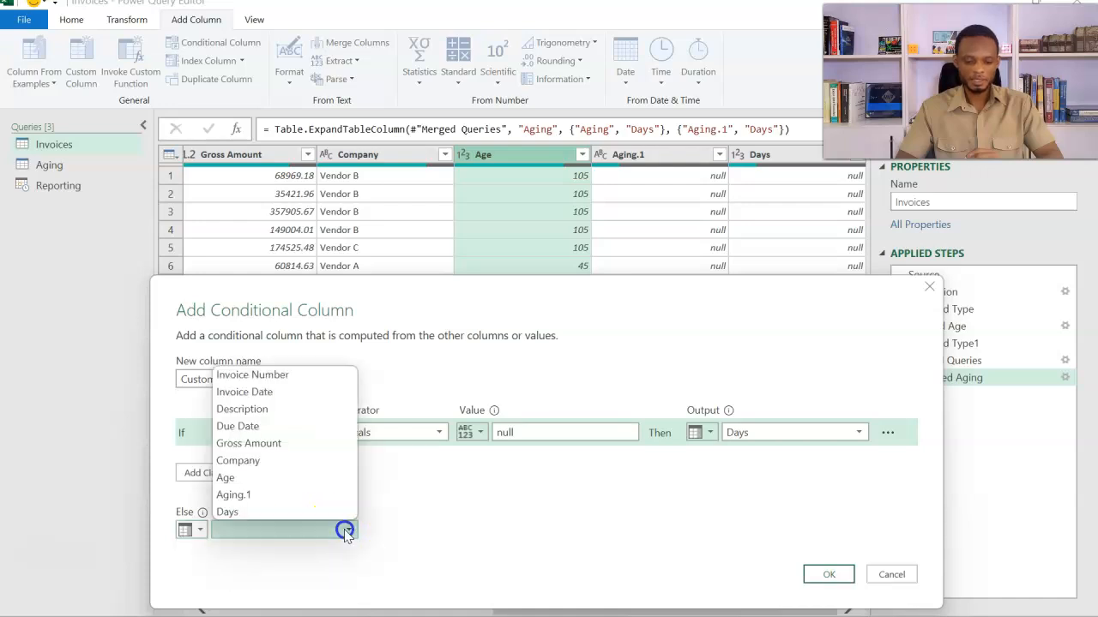
pyautogui.click(304, 480)
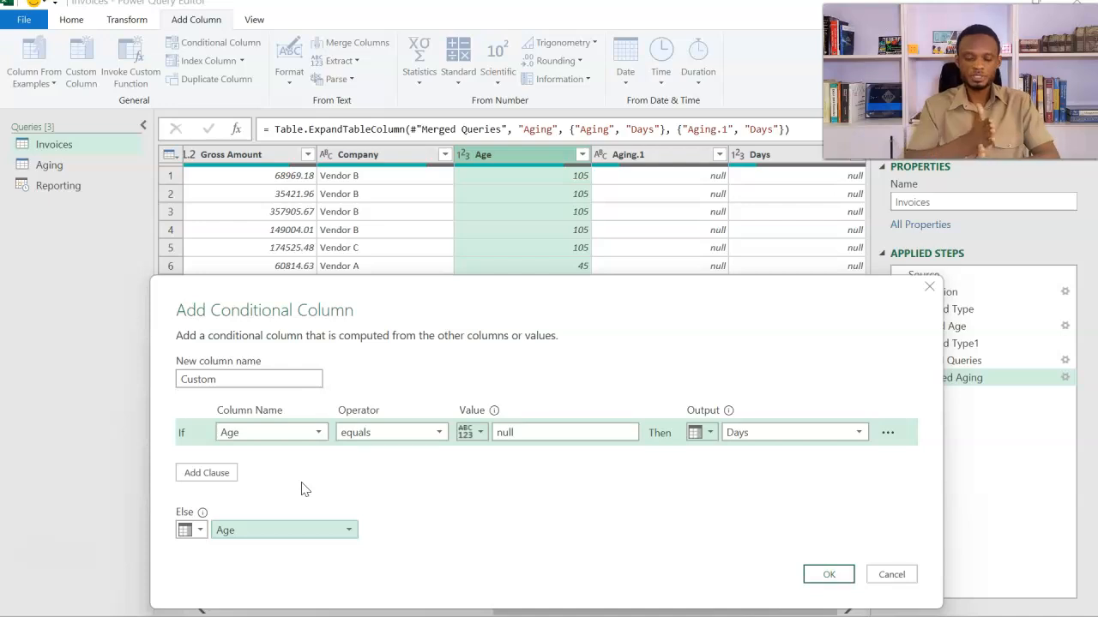
pyautogui.click(822, 576)
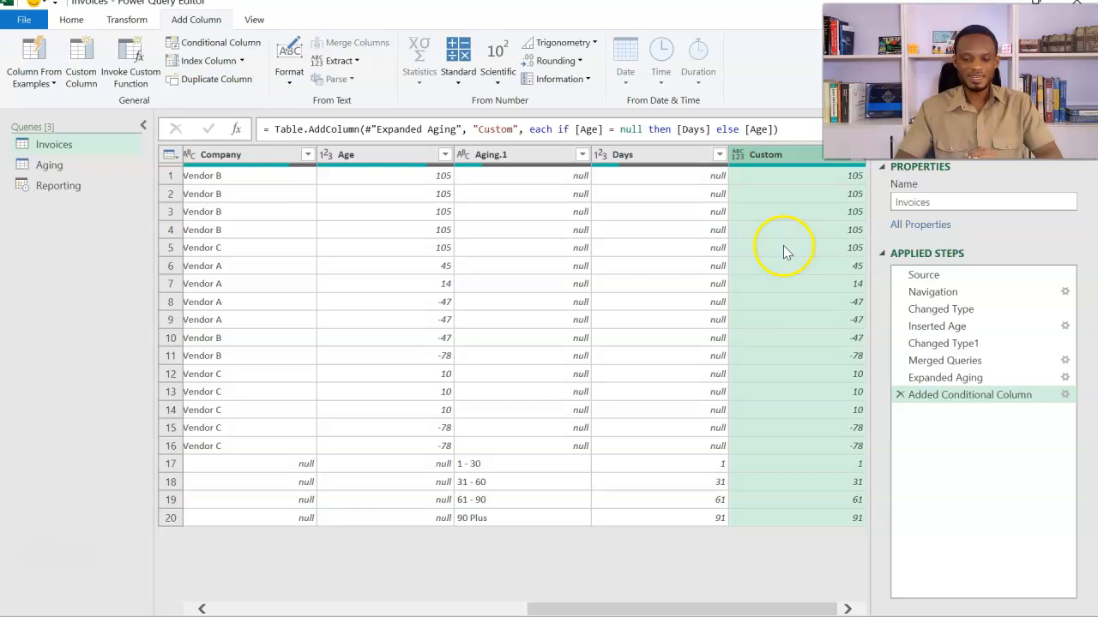
# Set the Custom column's data type to Whole Number and sort the rows by it in ascending order
pyautogui.click(737, 155)
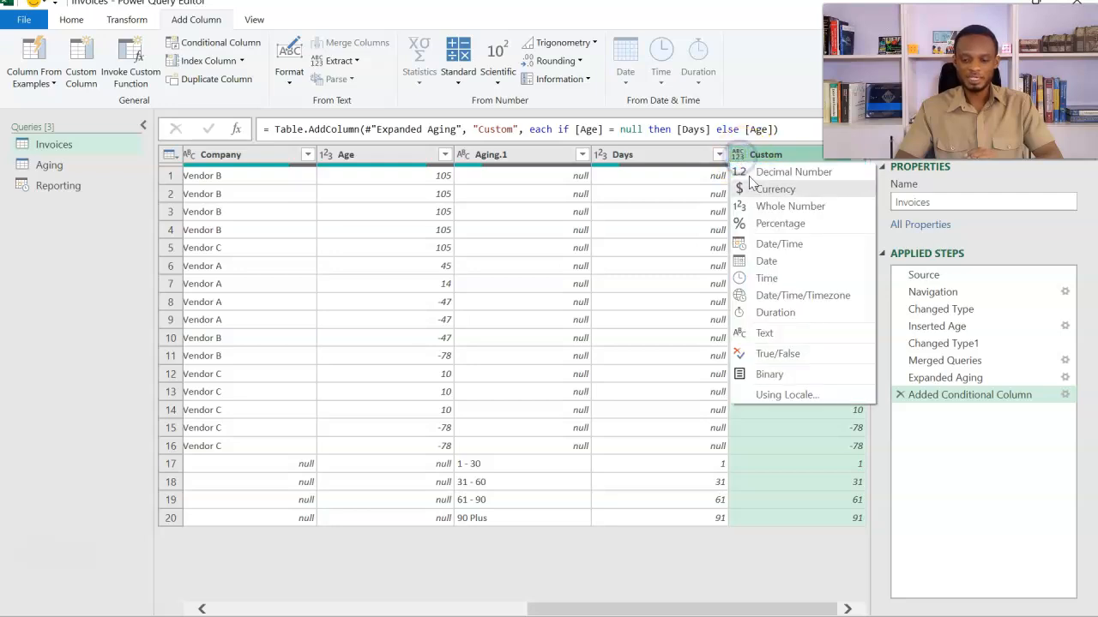
pyautogui.click(818, 206)
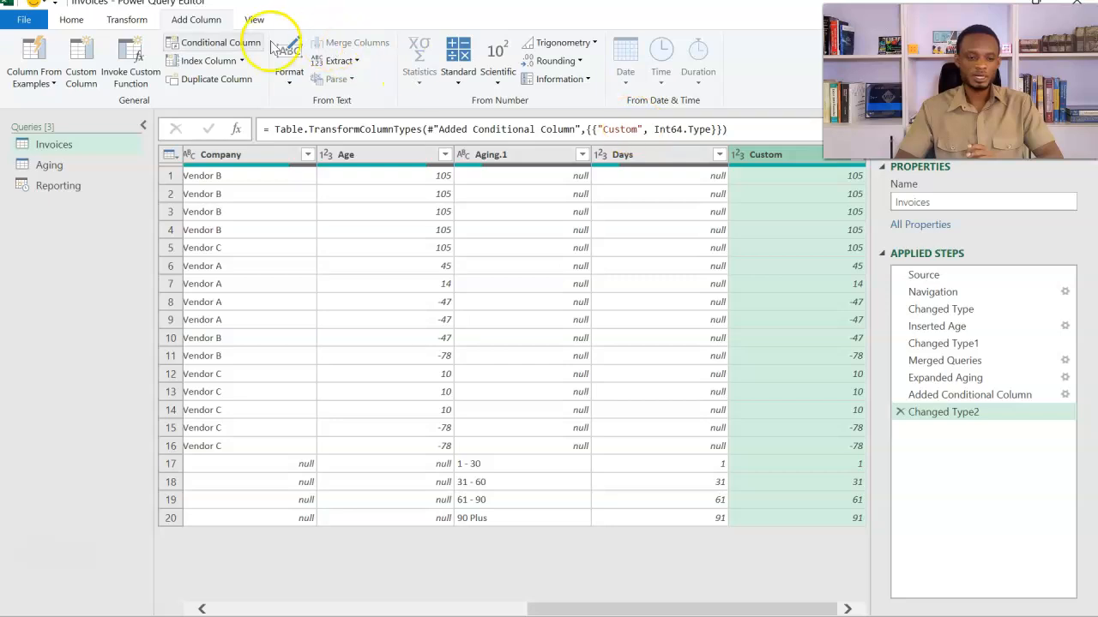
pyautogui.click(88, 24)
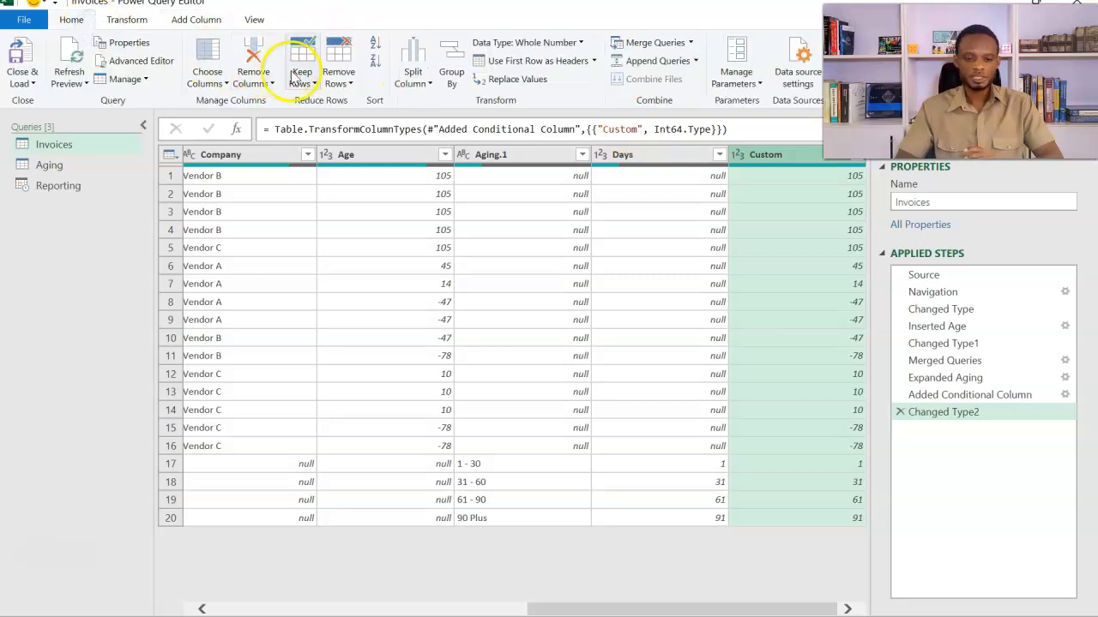
pyautogui.click(374, 53)
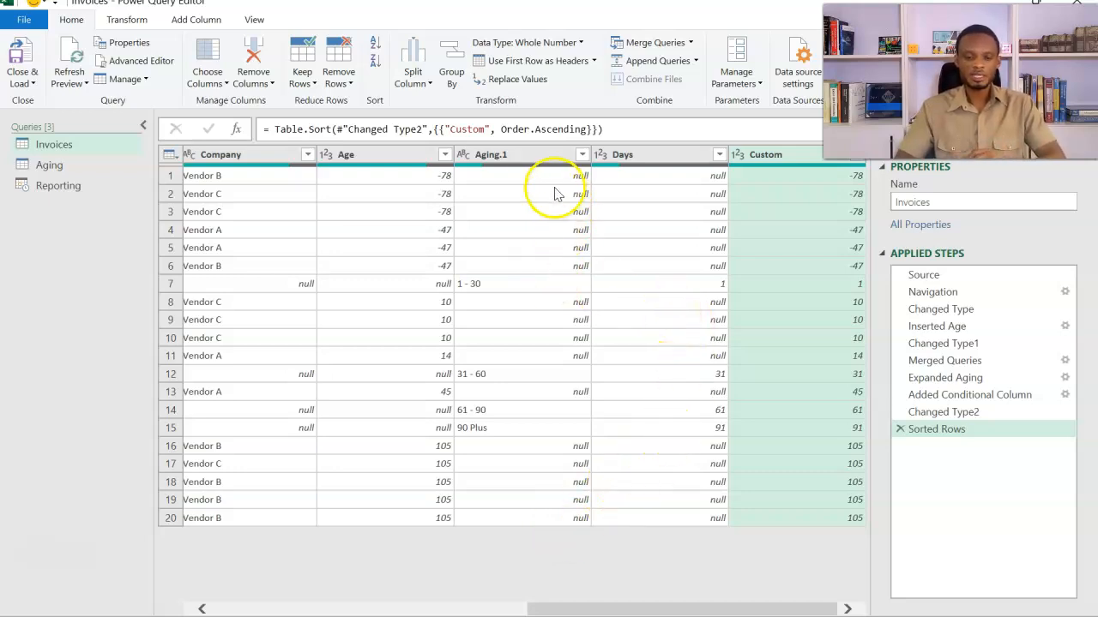
# Fill the Aging.1 column's bucket labels down into the empty rows below them
pyautogui.click(521, 161)
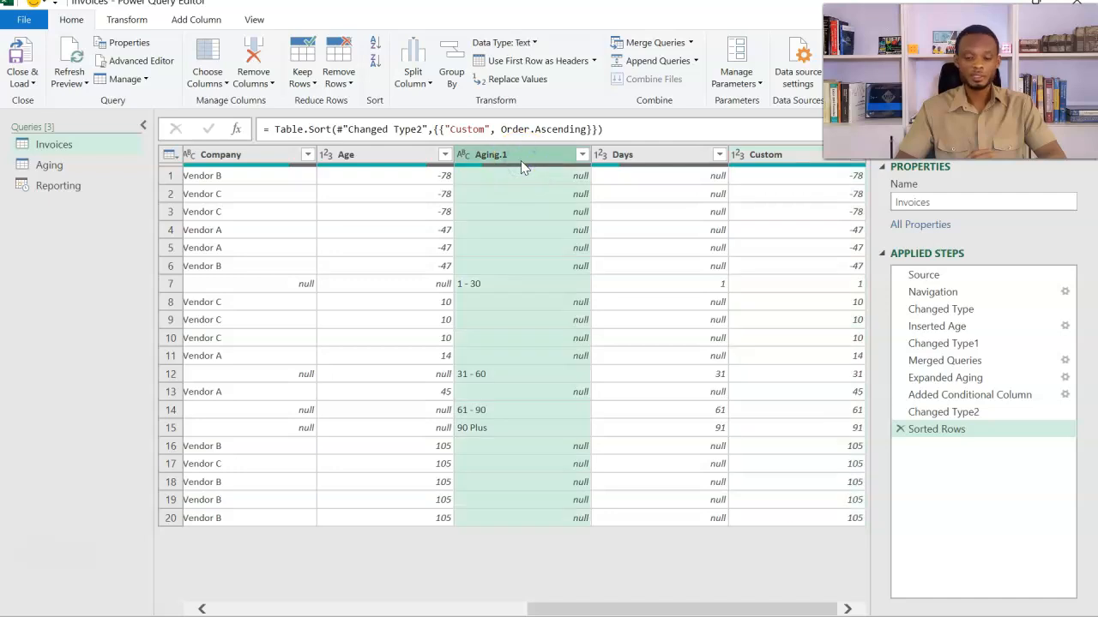
pyautogui.rightClick(520, 161)
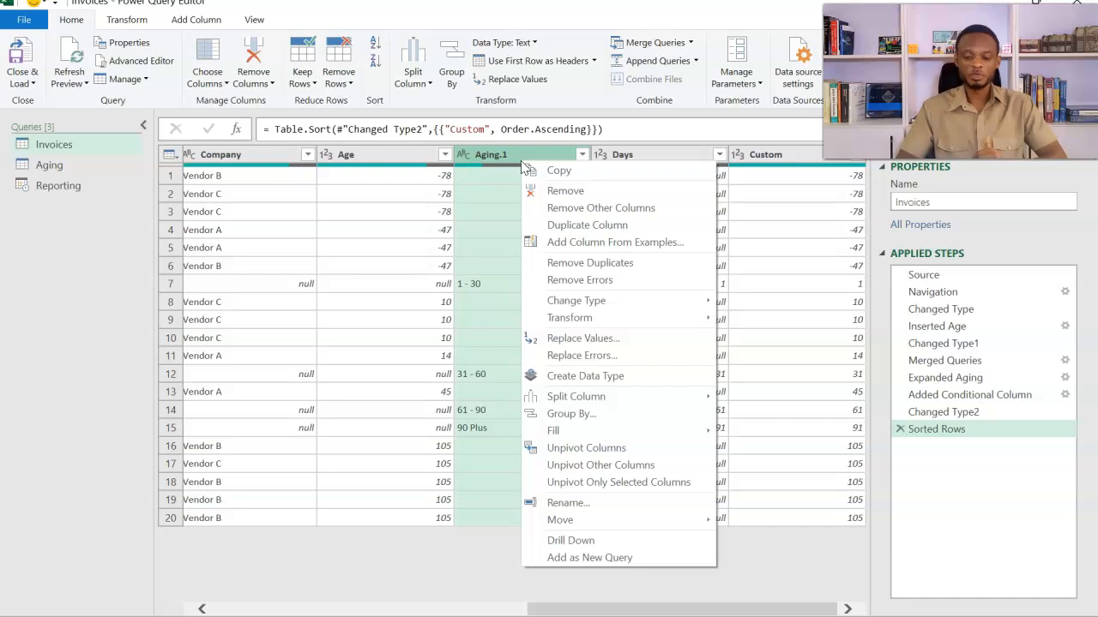
pyautogui.moveTo(605, 435)
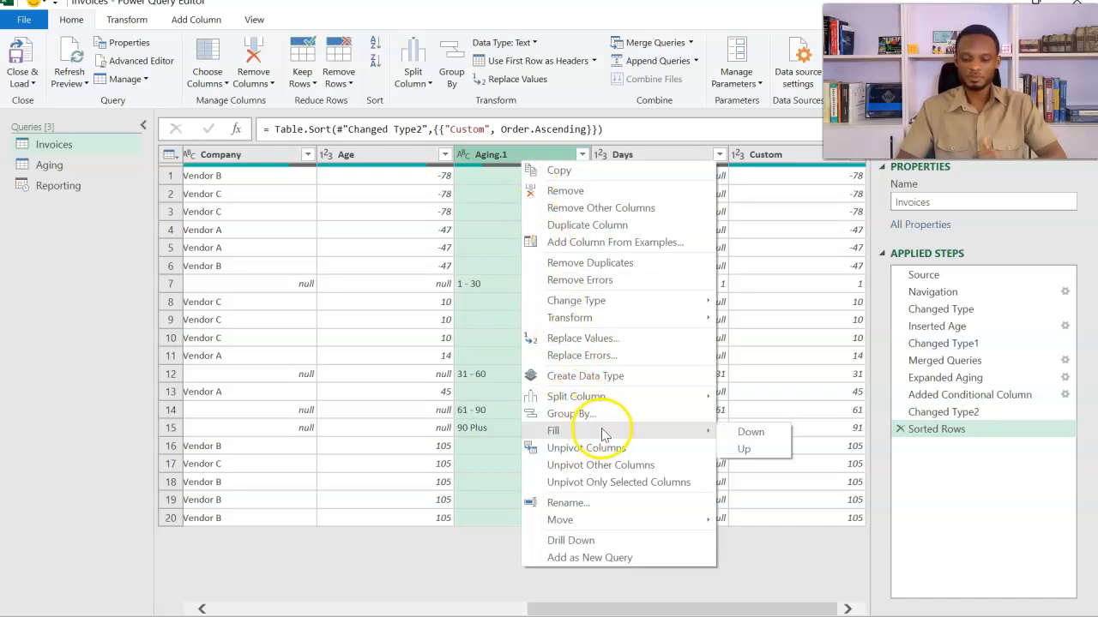
pyautogui.click(734, 432)
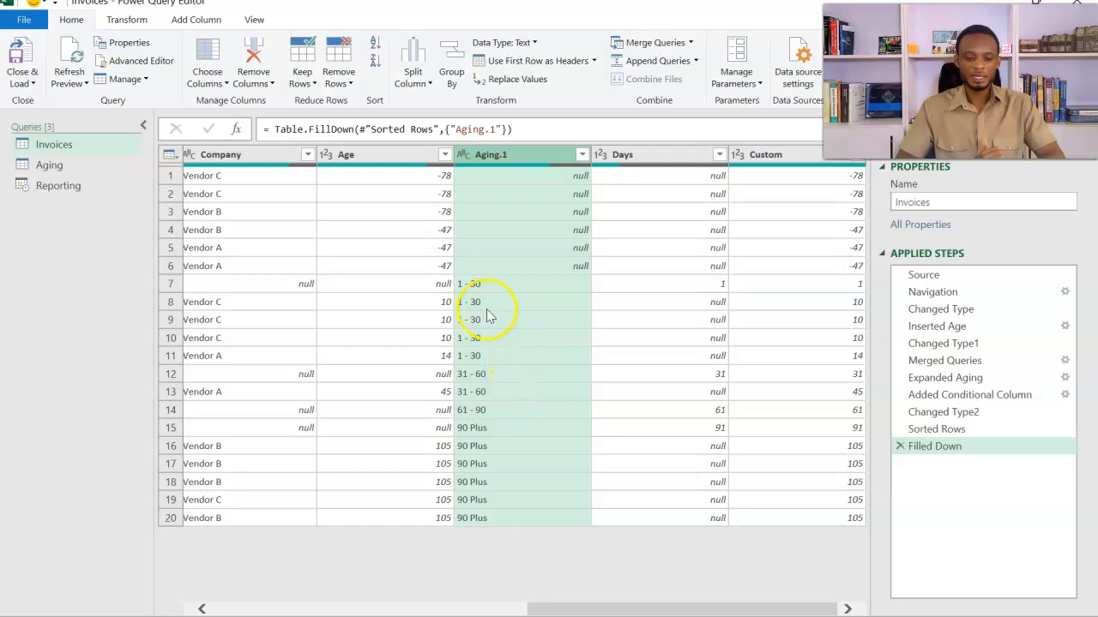
# Filter the Company column to exclude the null rows
pyautogui.hscroll(-3, 420, 320)
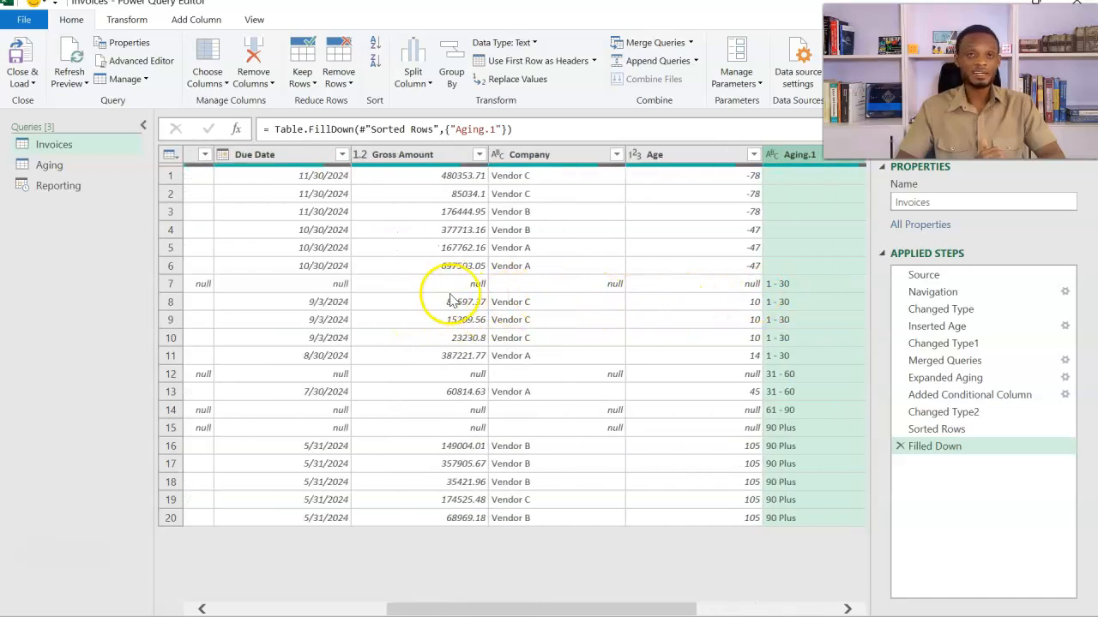
pyautogui.click(616, 160)
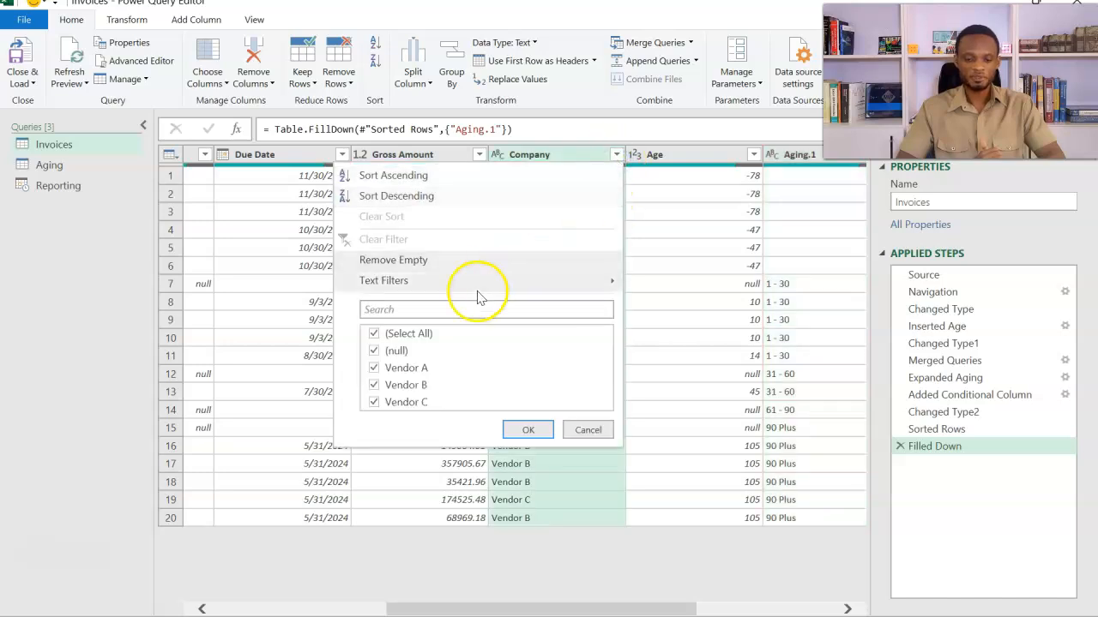
pyautogui.click(394, 350)
pyautogui.click(513, 430)
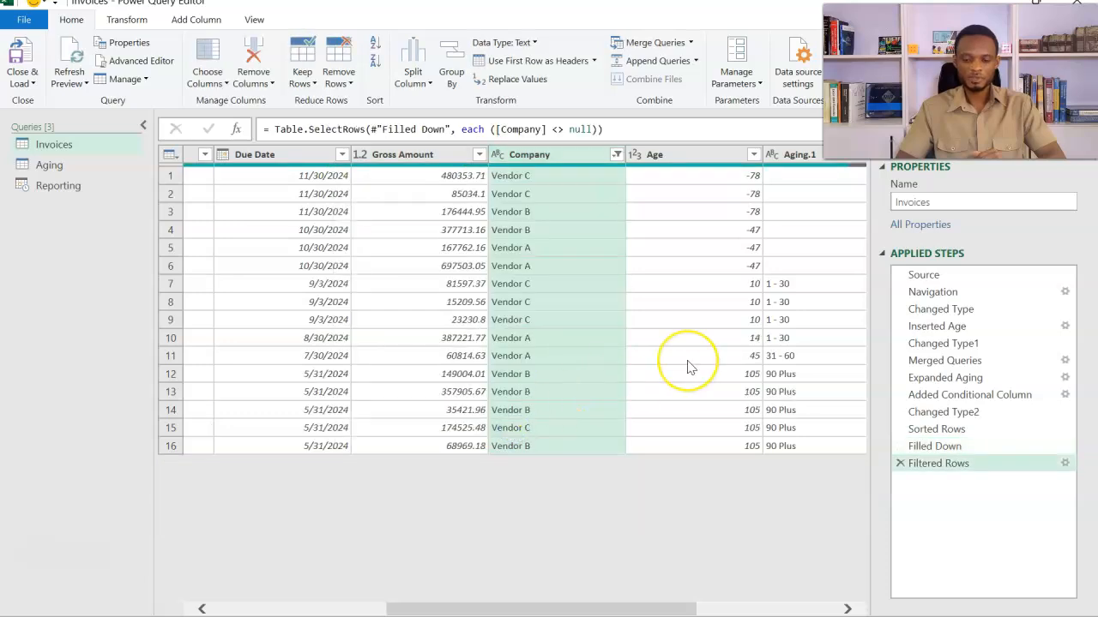
# Remove the Days and Custom columns from the Invoices query
pyautogui.hscroll(3, 686, 364)
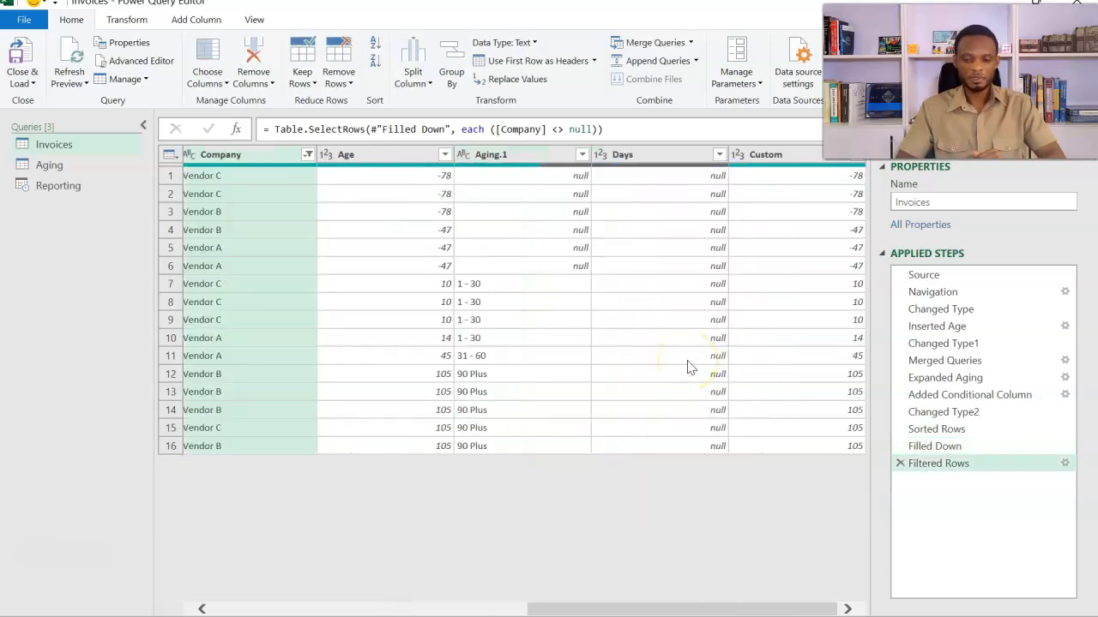
pyautogui.click(653, 157)
pyautogui.hotkey('shift', 'Right')
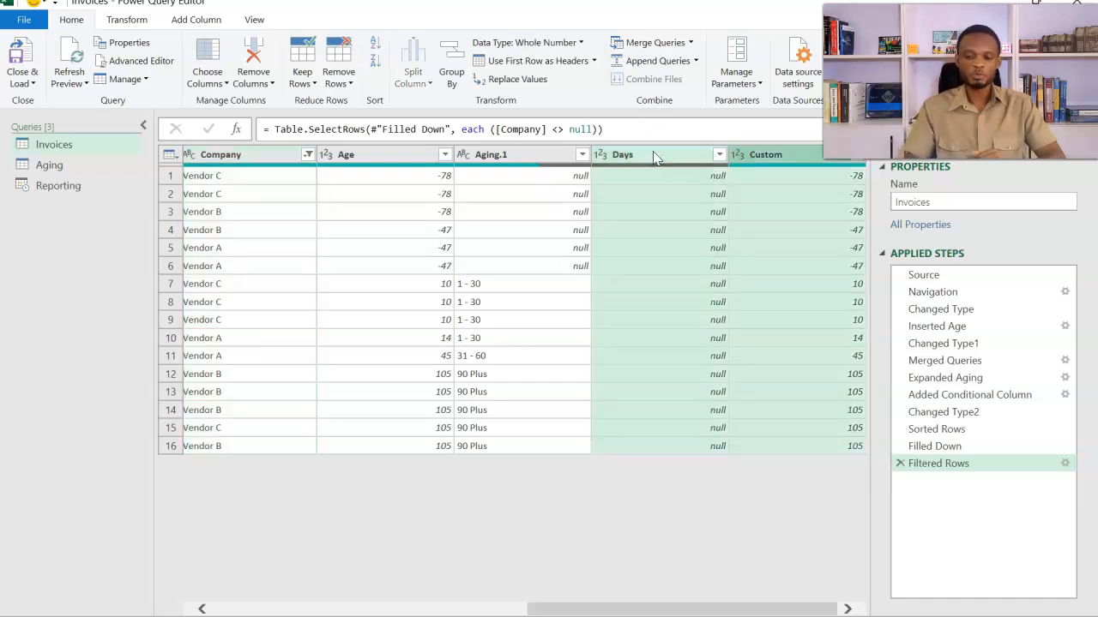
pyautogui.rightClick(655, 157)
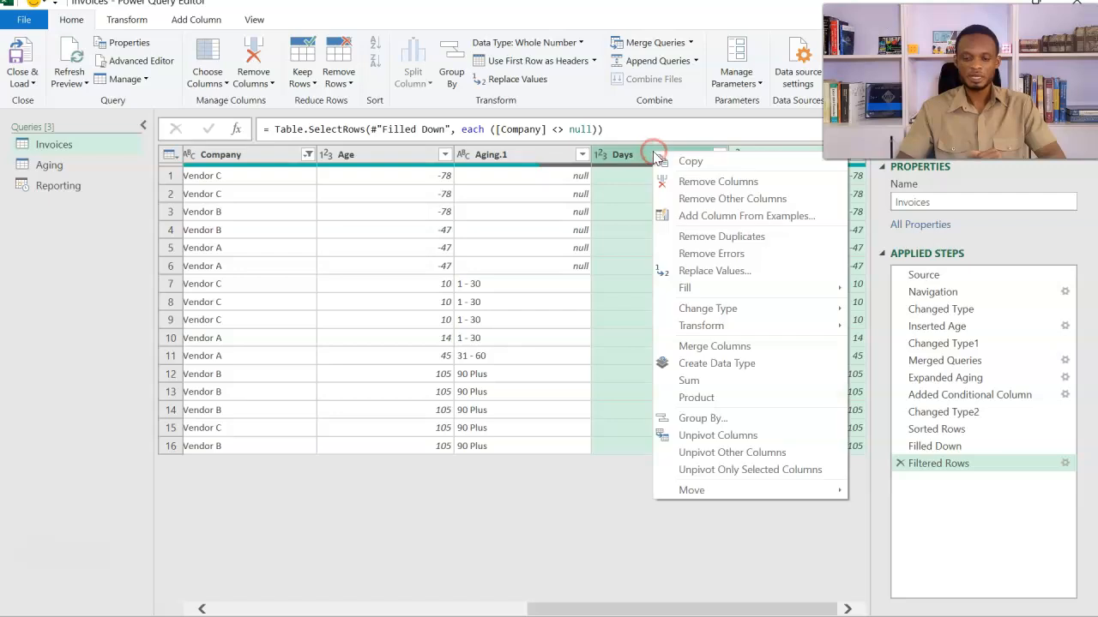
pyautogui.click(691, 184)
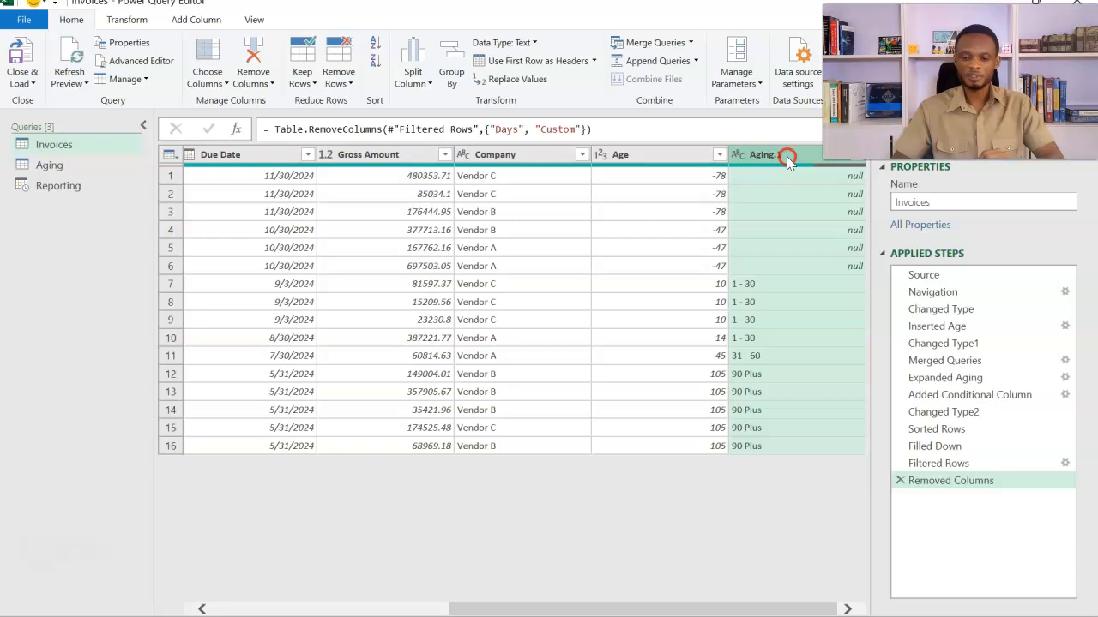
# Replace the null values in the Aging.1 column with Not Due
pyautogui.rightClick(787, 161)
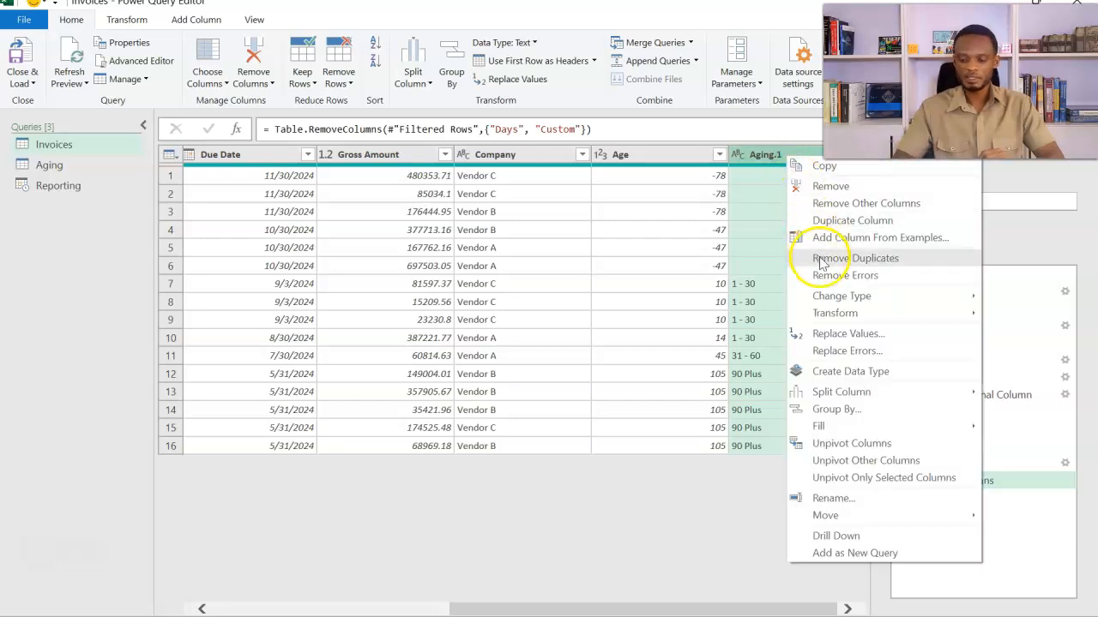
pyautogui.click(829, 333)
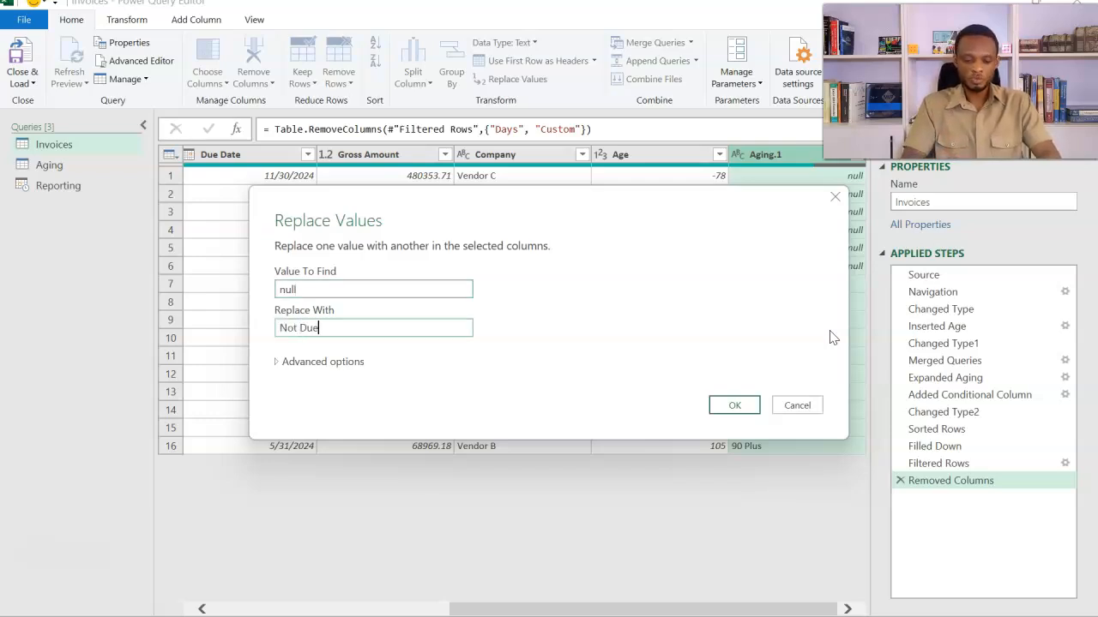
pyautogui.click(754, 407)
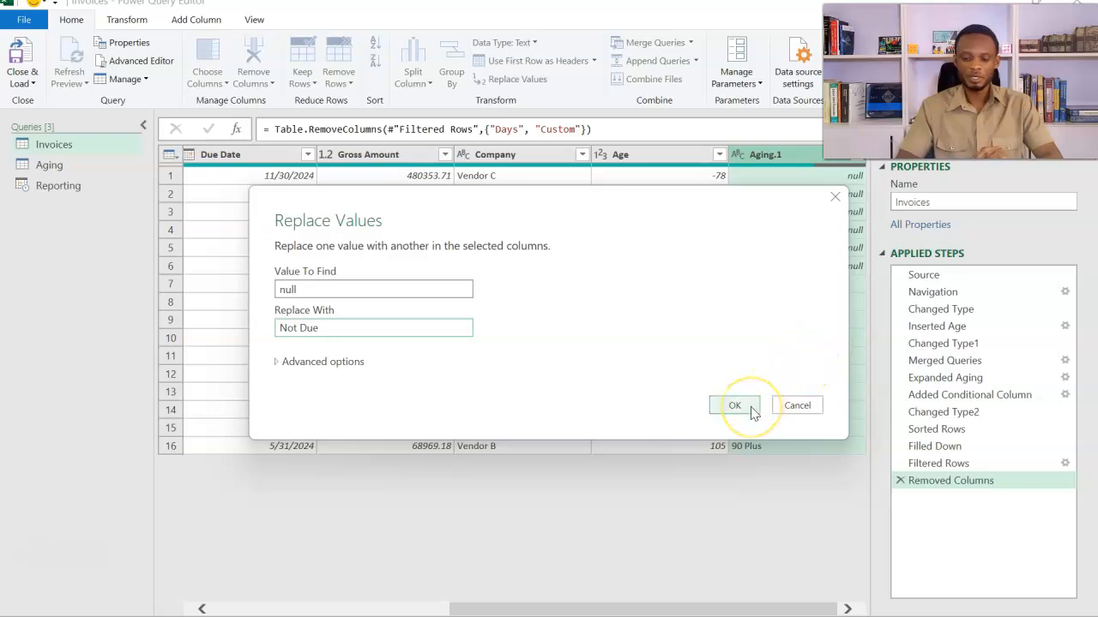
pyautogui.click(735, 406)
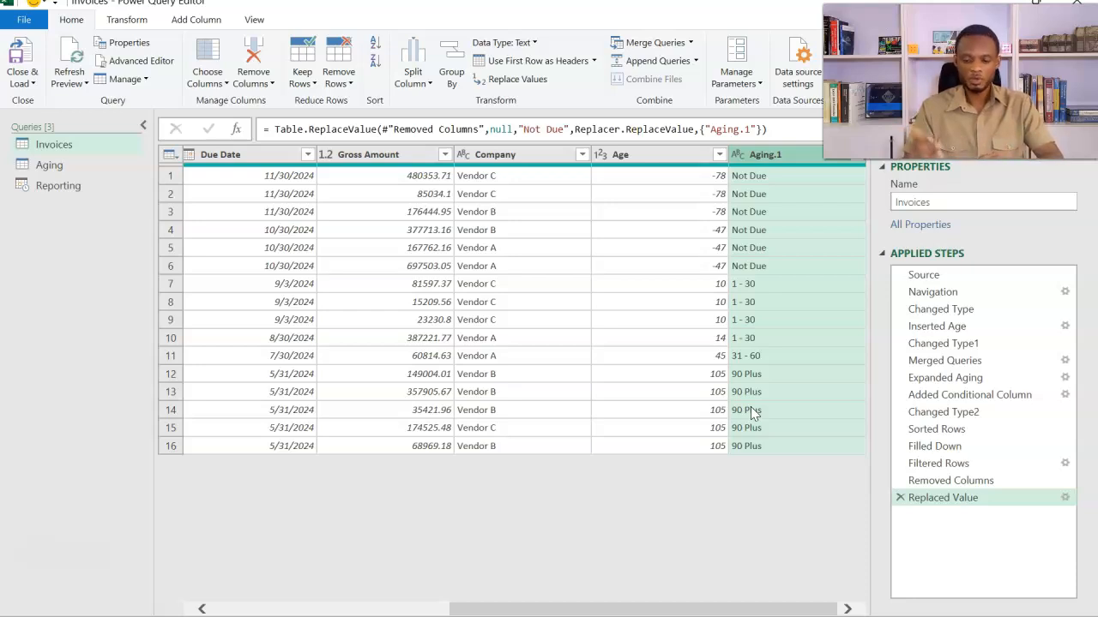
# Rename the Aging.1 column of the Invoices query to Aging
pyautogui.doubleClick(801, 158)
pyautogui.click(801, 159)
pyautogui.press('BackSpace')
pyautogui.press('Return')
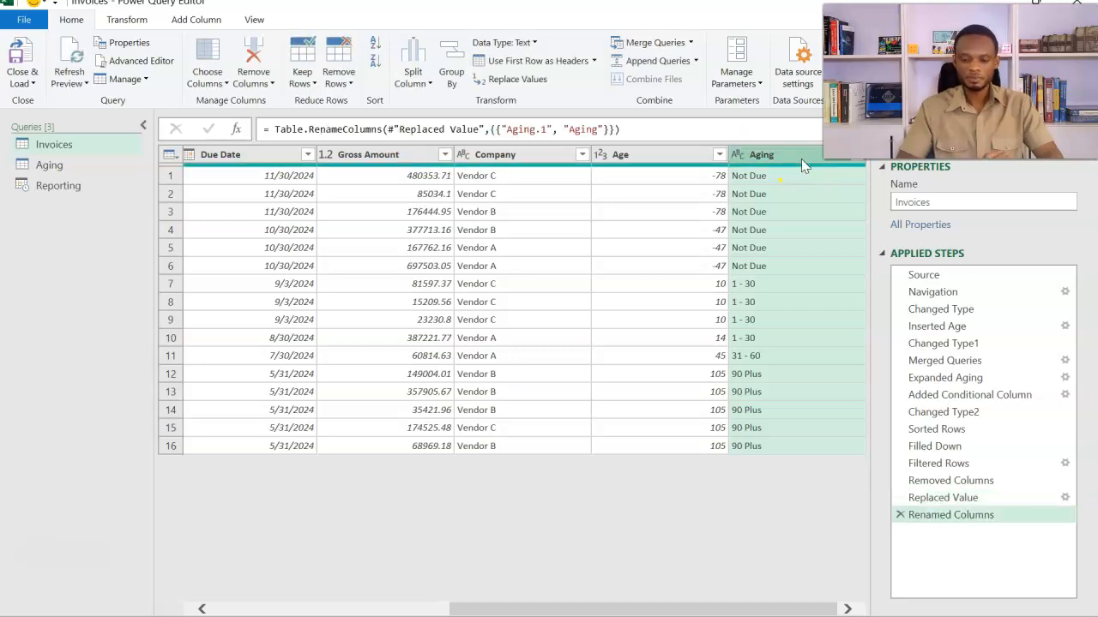
# Check the Aging and Reporting queries, then close and load all queries as Only Create Connection, adding them to the Data Model
pyautogui.hscroll(-5, 652, 343)
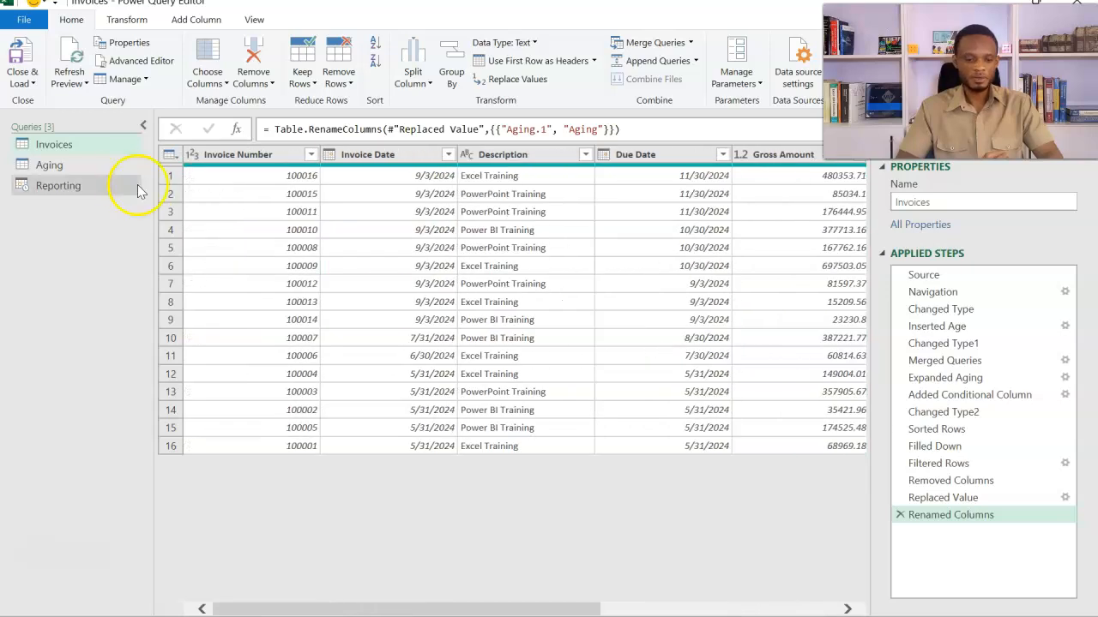
pyautogui.click(107, 171)
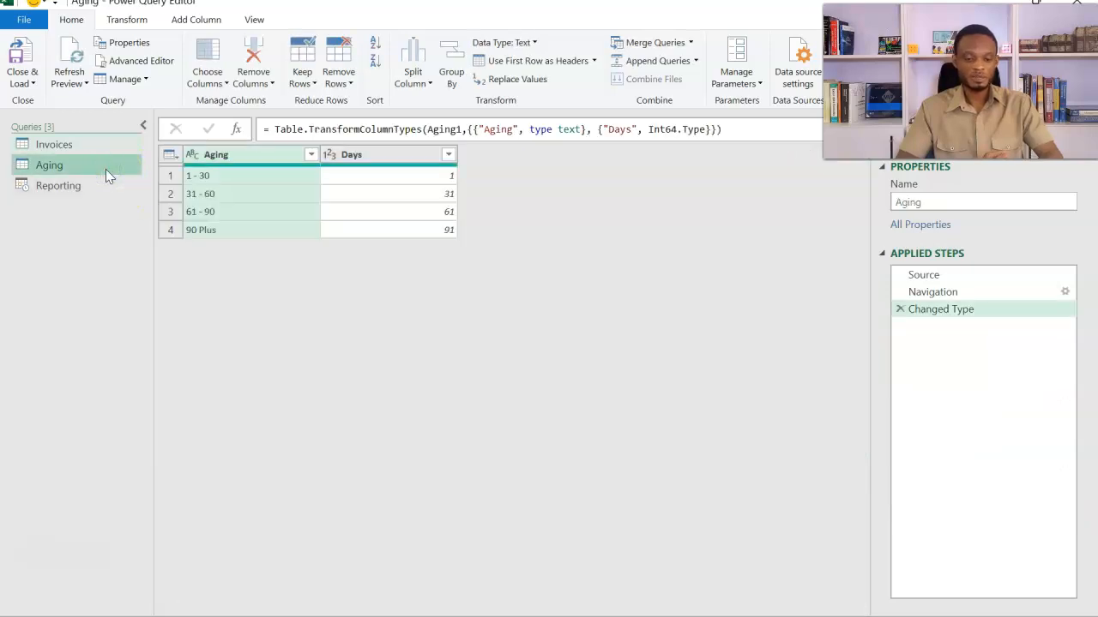
pyautogui.click(100, 185)
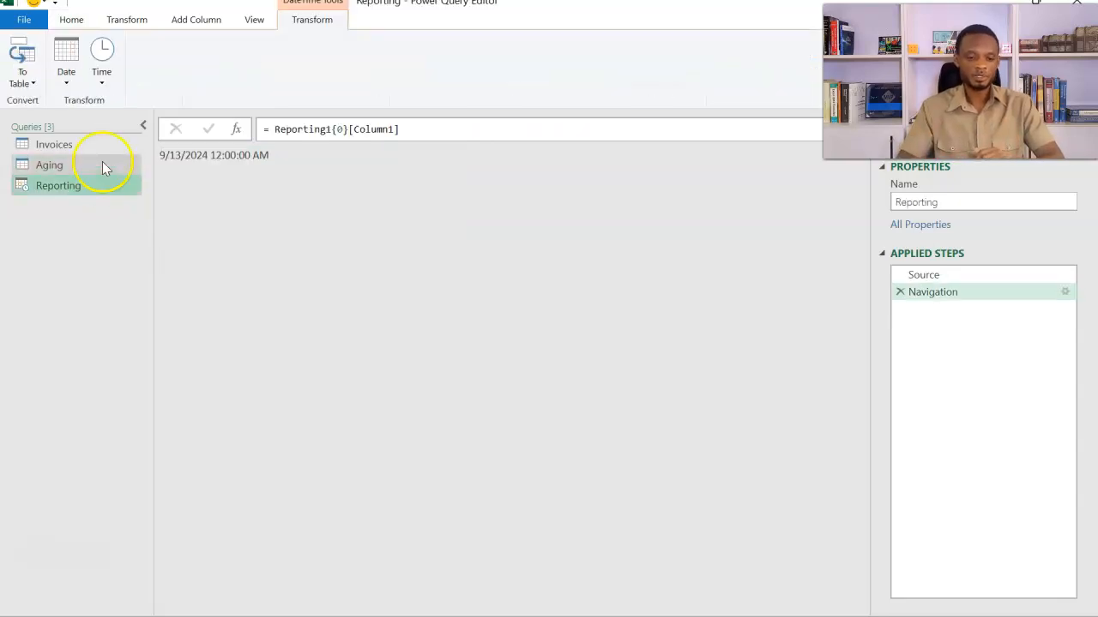
pyautogui.click(102, 155)
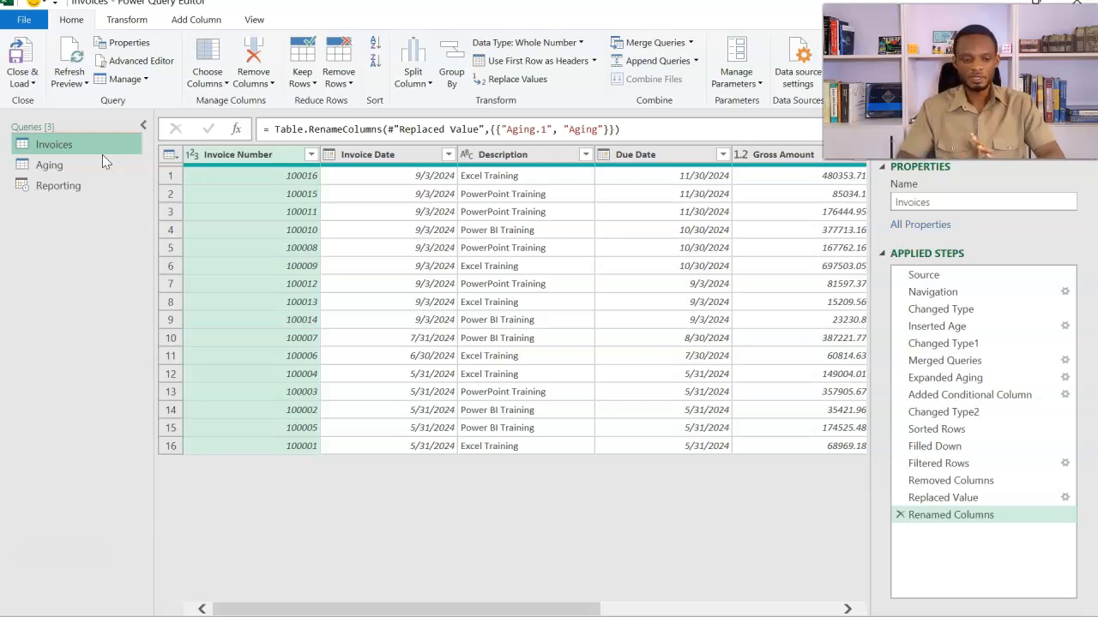
pyautogui.click(33, 83)
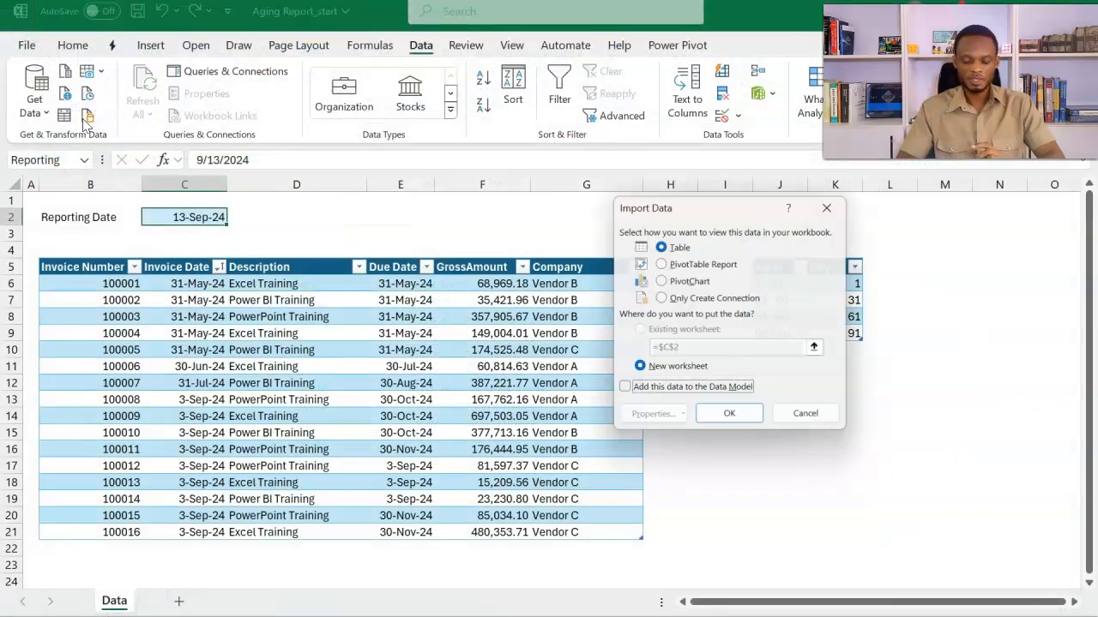
pyautogui.click(662, 300)
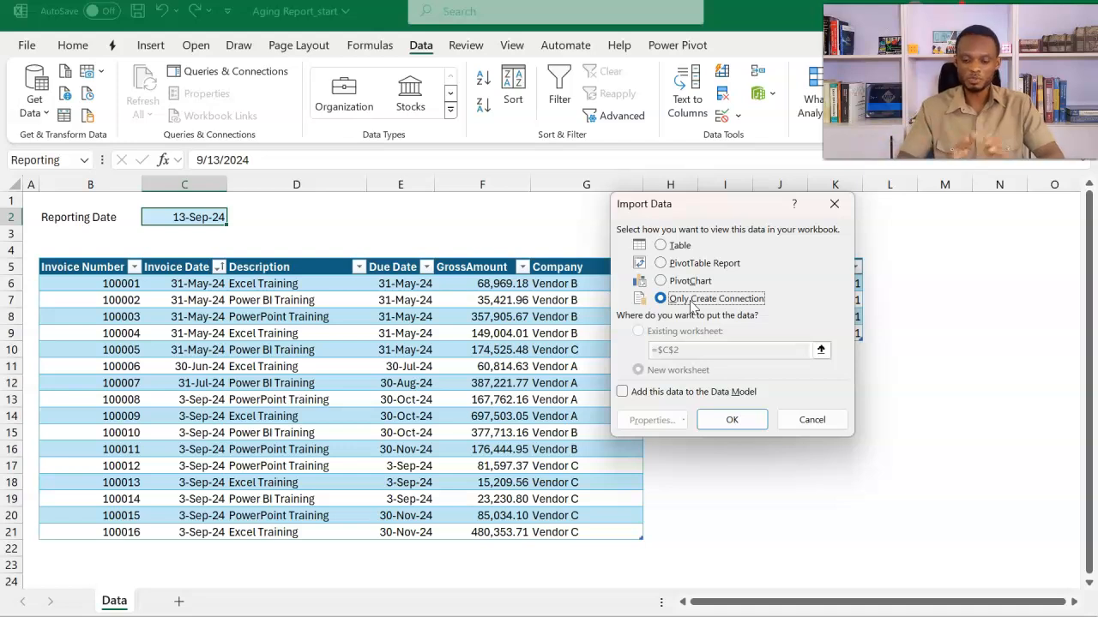
pyautogui.click(640, 393)
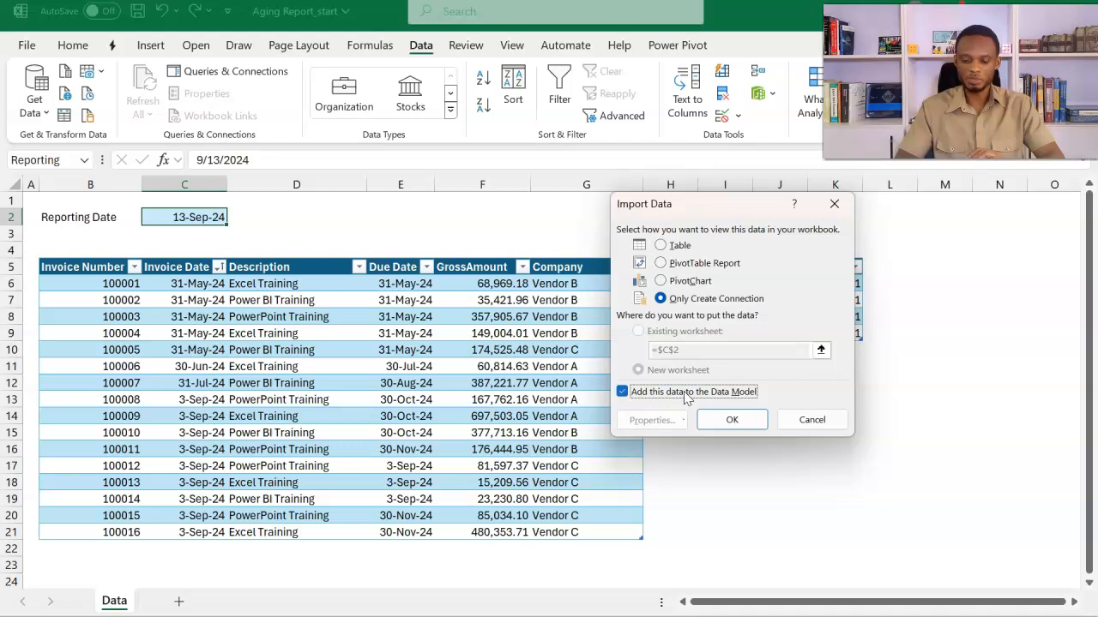
pyautogui.click(729, 419)
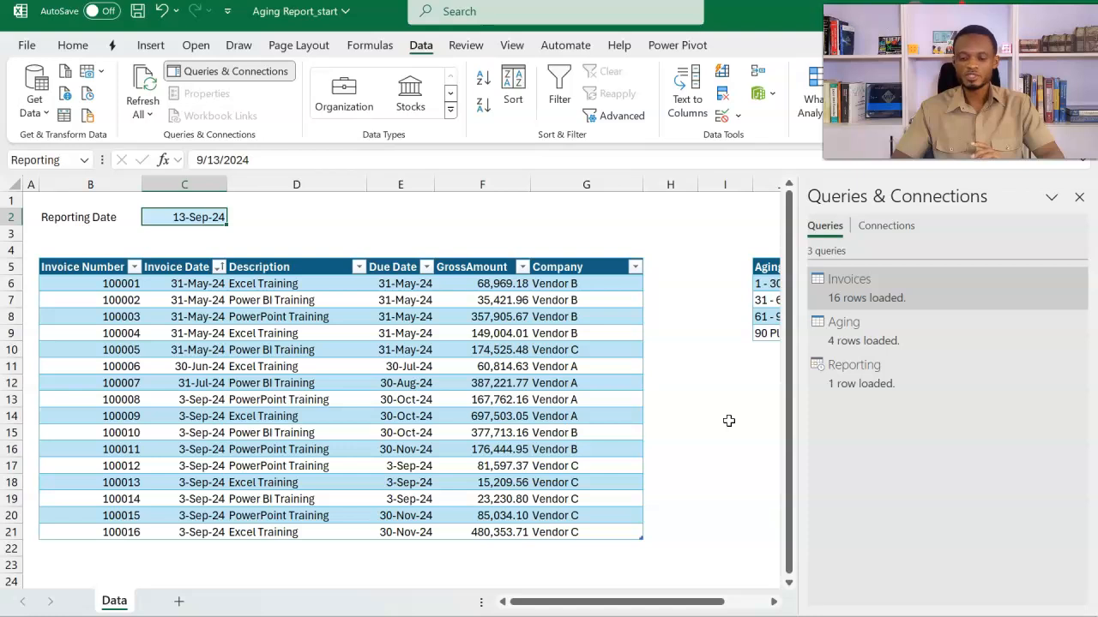
# Change the Reporting query's load settings to exclude it from the Data Model, keeping it connection-only
pyautogui.moveTo(876, 385)
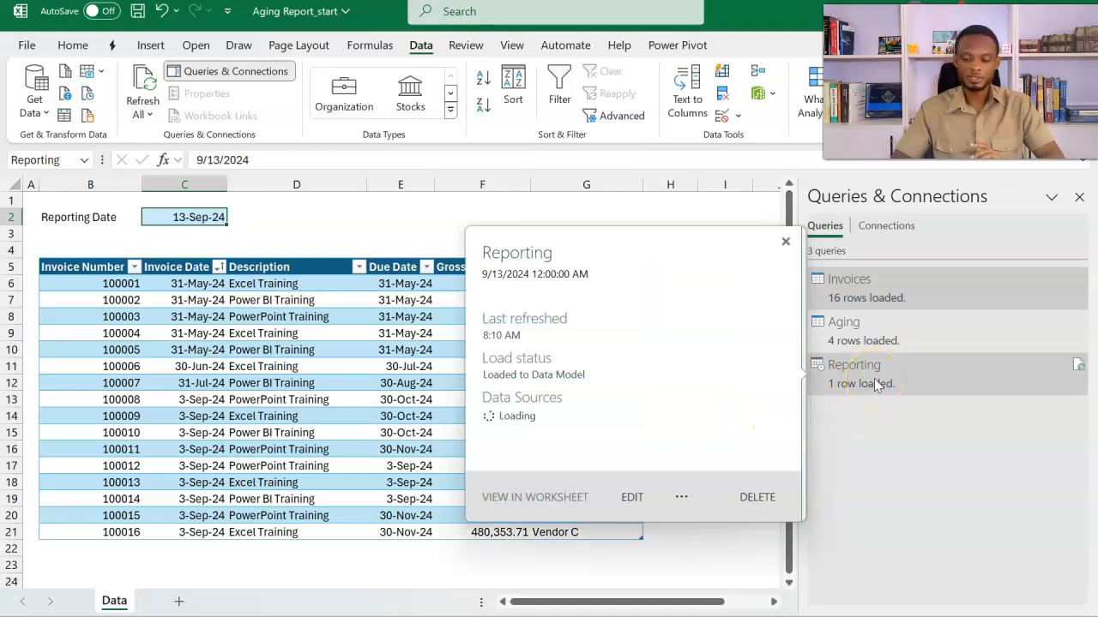
pyautogui.rightClick(849, 378)
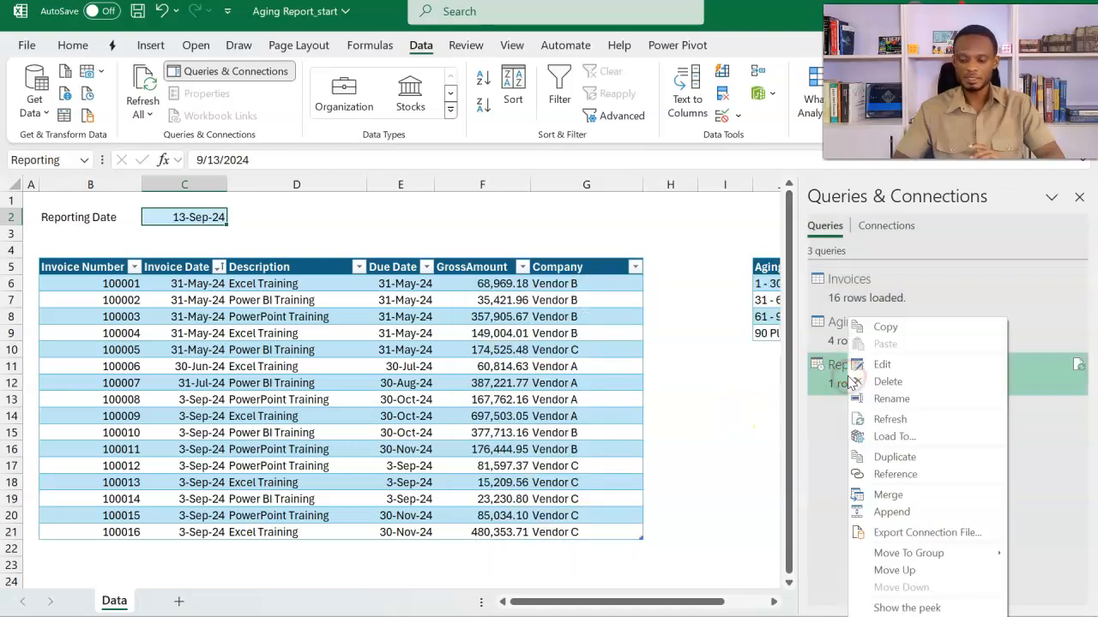
pyautogui.click(894, 437)
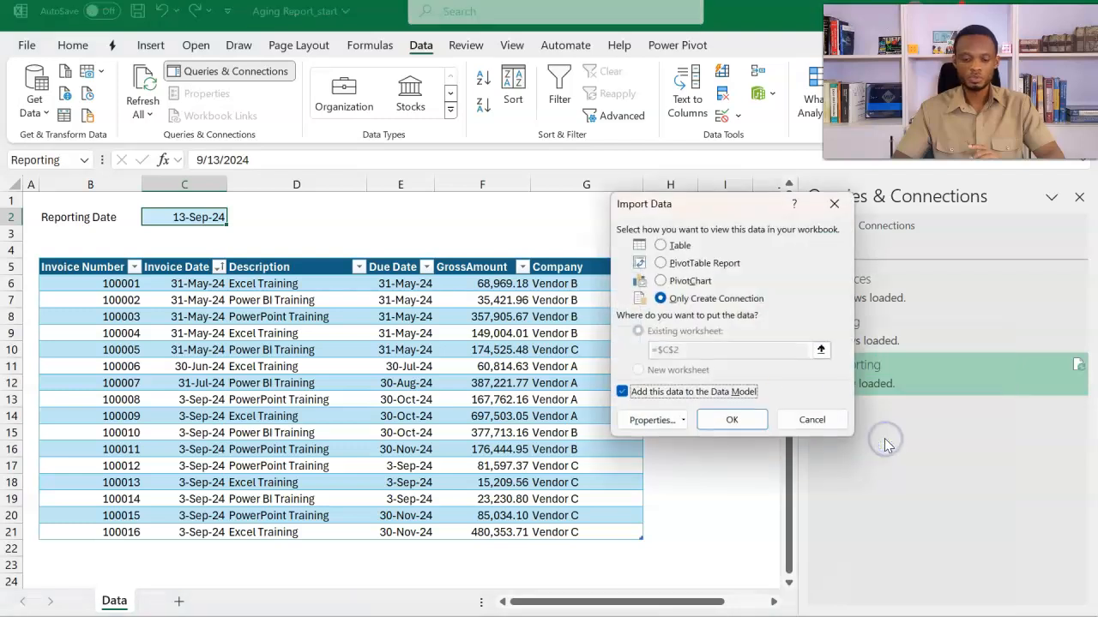
pyautogui.click(658, 396)
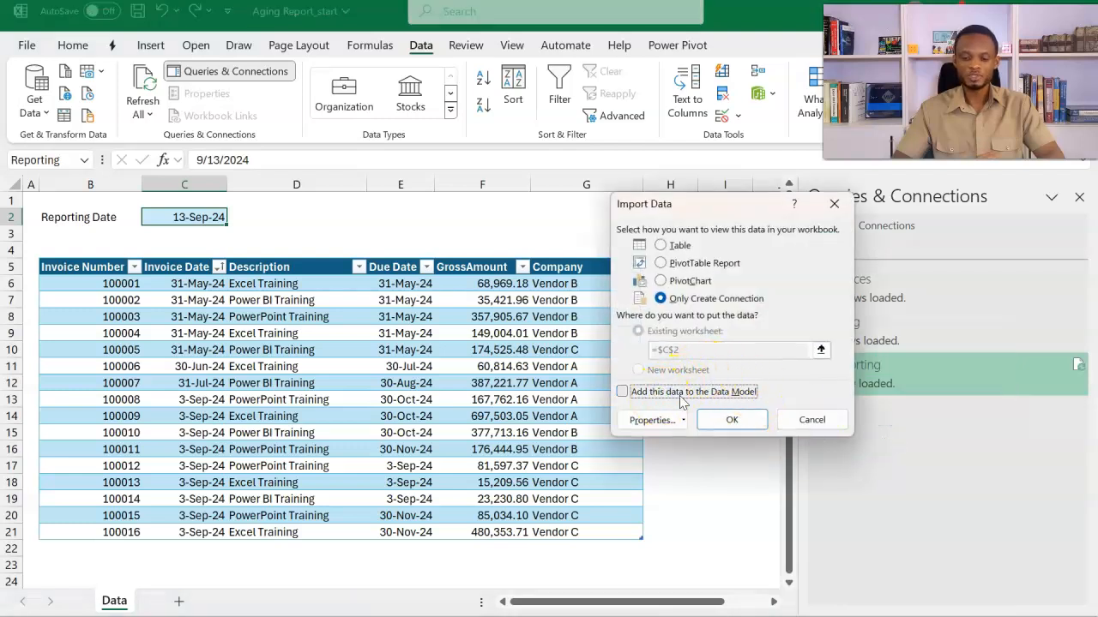
pyautogui.click(731, 419)
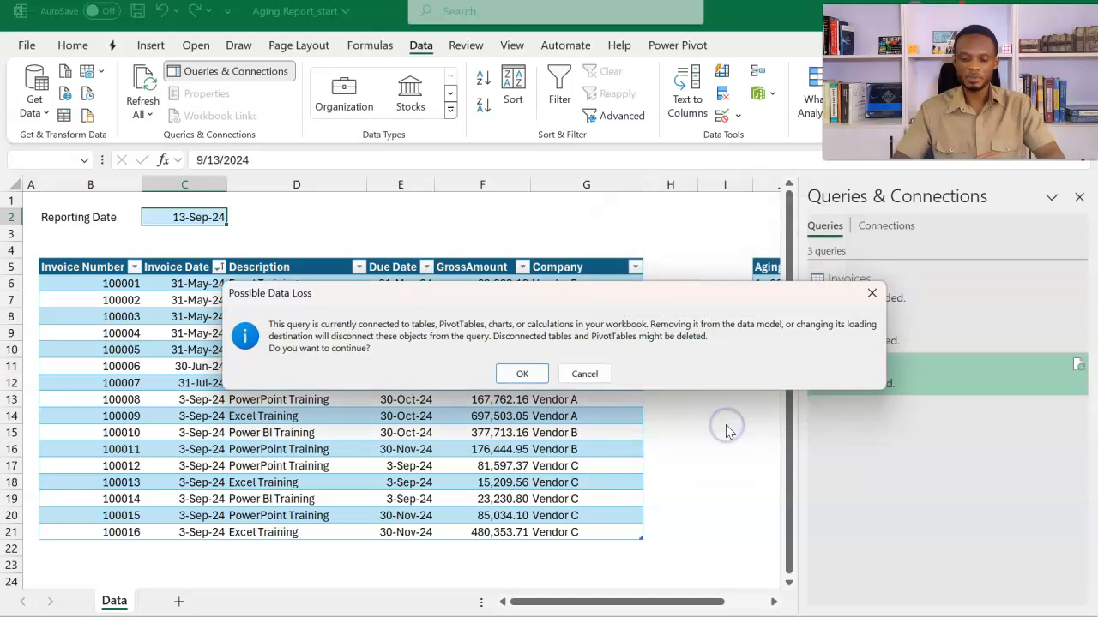
pyautogui.click(522, 374)
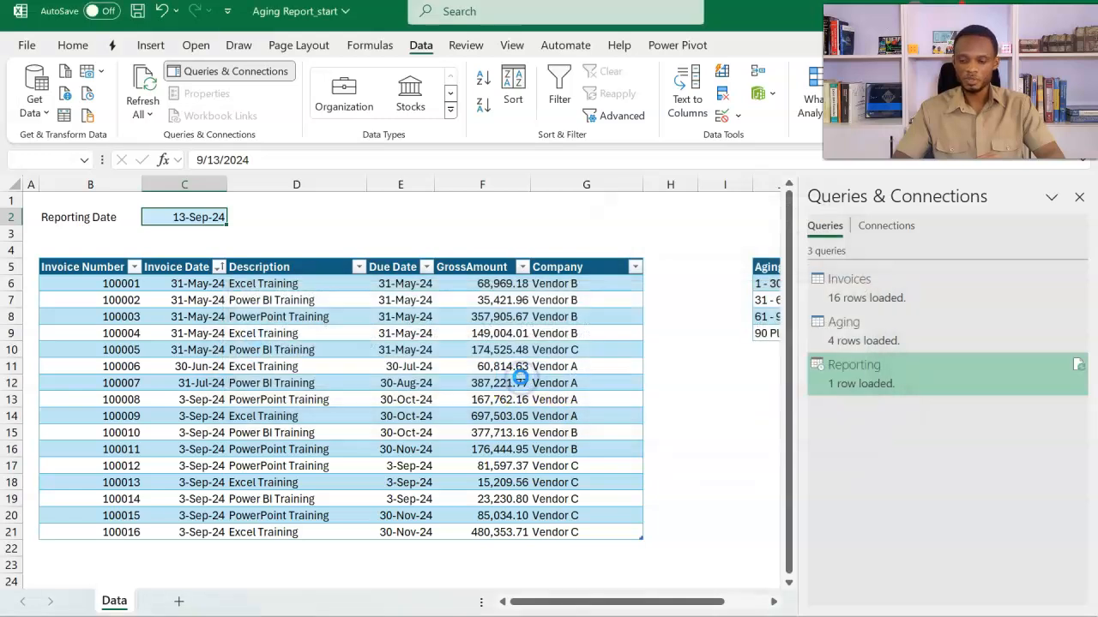
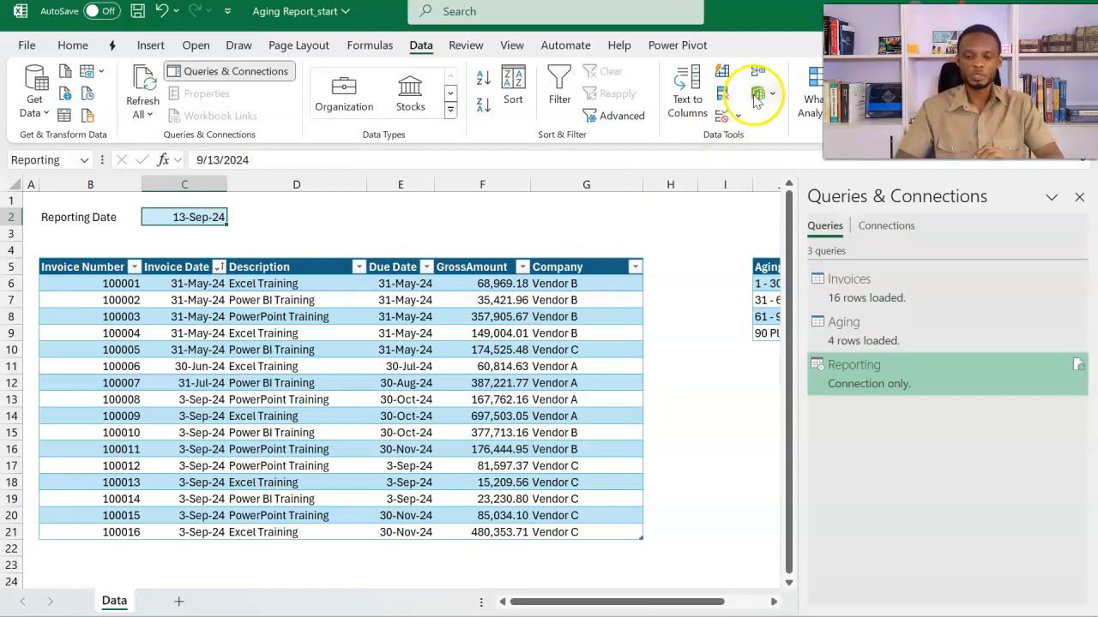
# Open the Power Pivot data model and show its tables in Diagram View
pyautogui.click(678, 46)
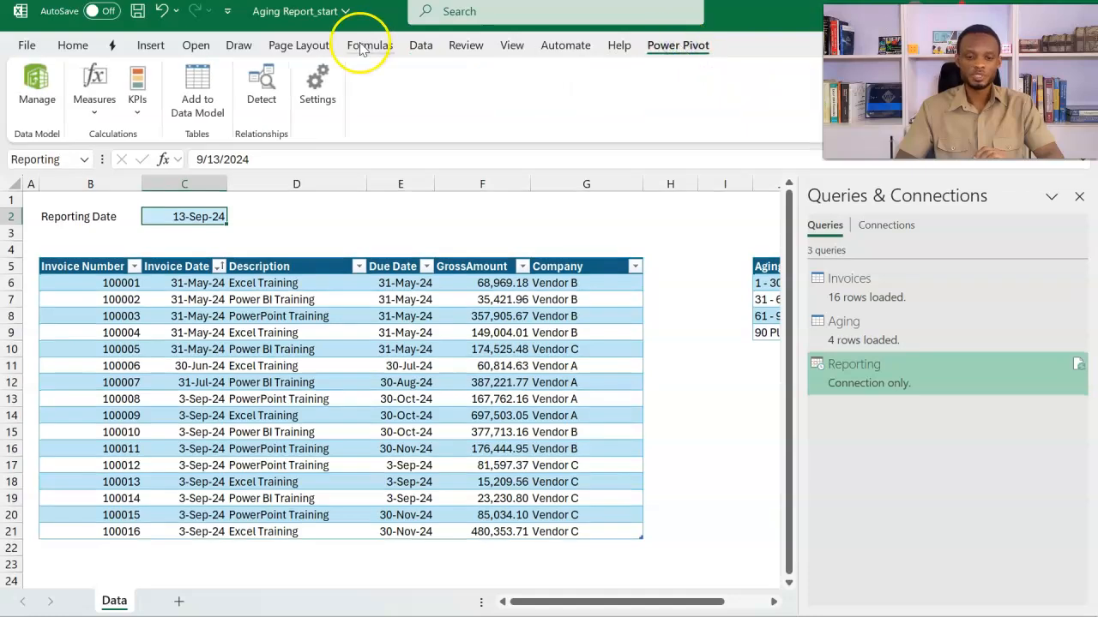
pyautogui.click(420, 47)
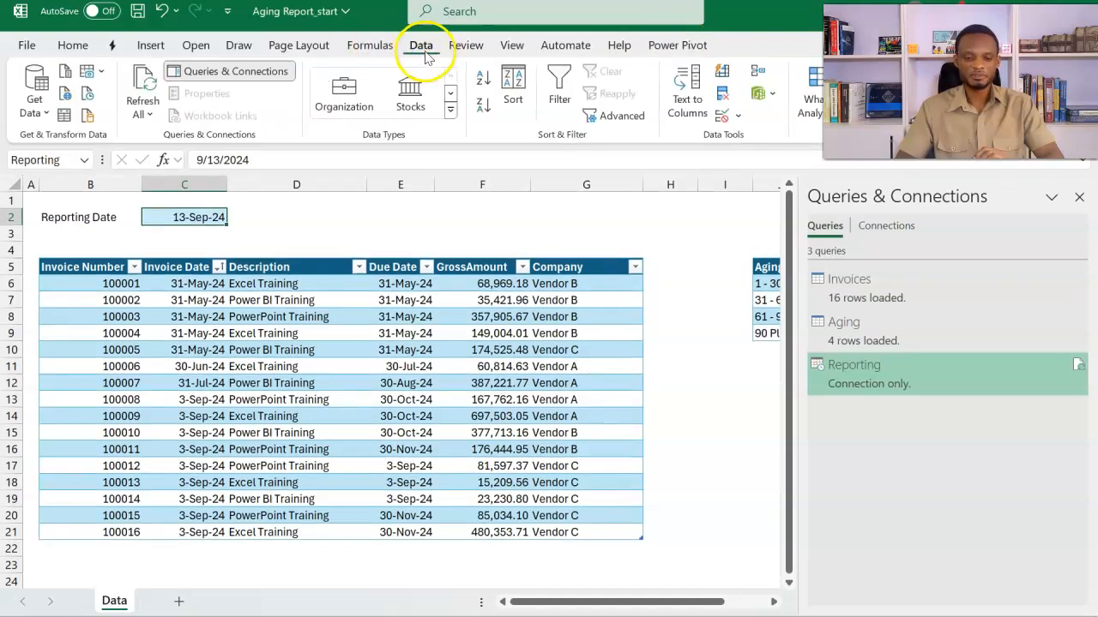
pyautogui.click(760, 98)
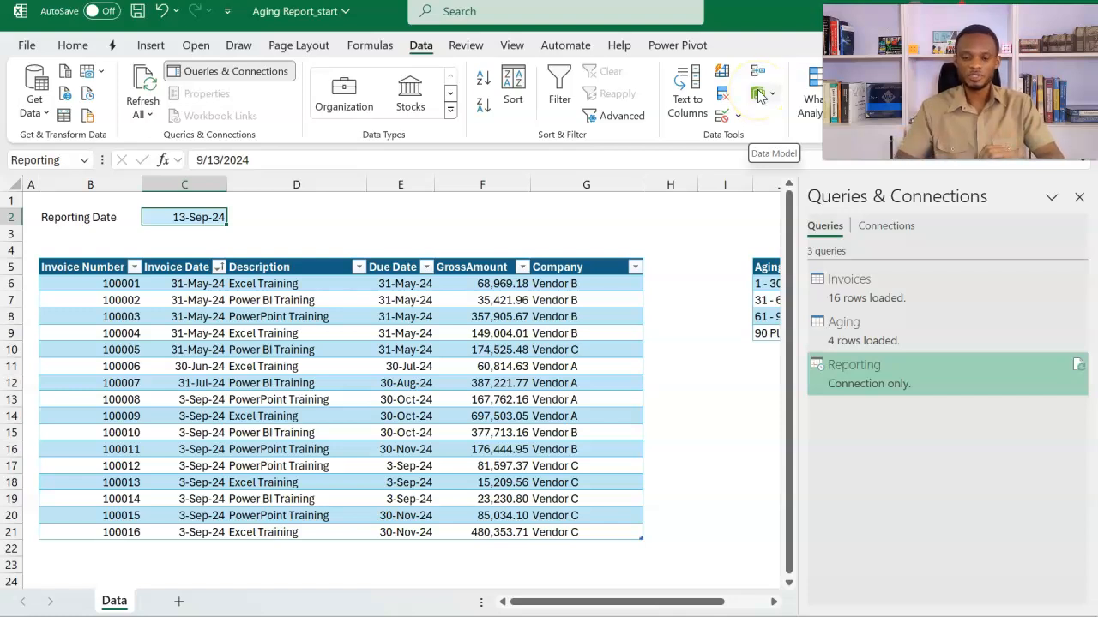
pyautogui.click(681, 45)
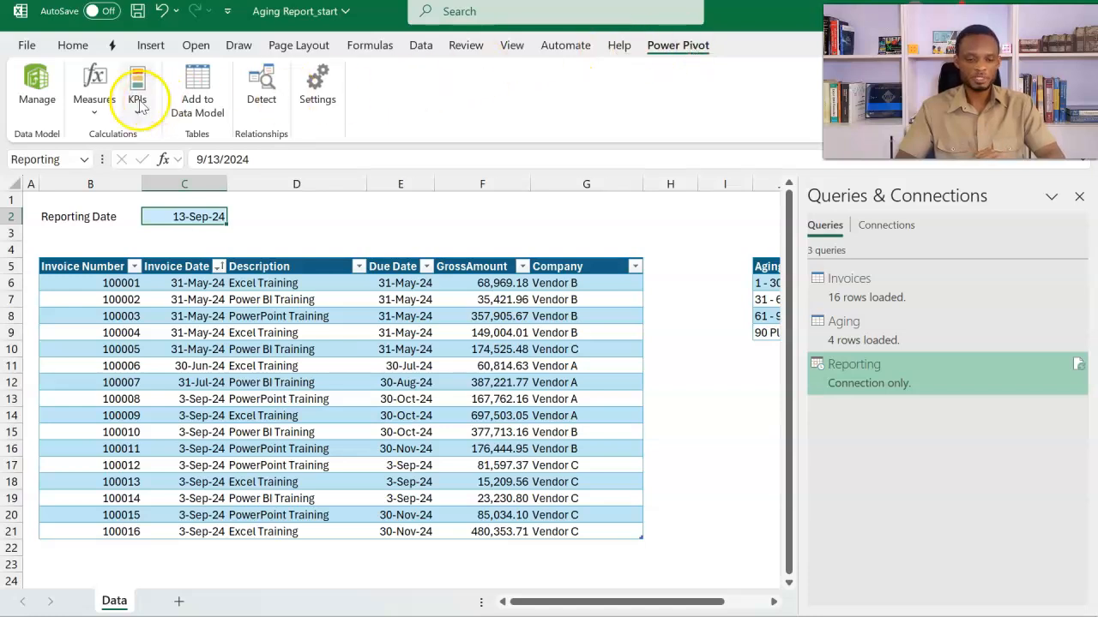
pyautogui.click(36, 87)
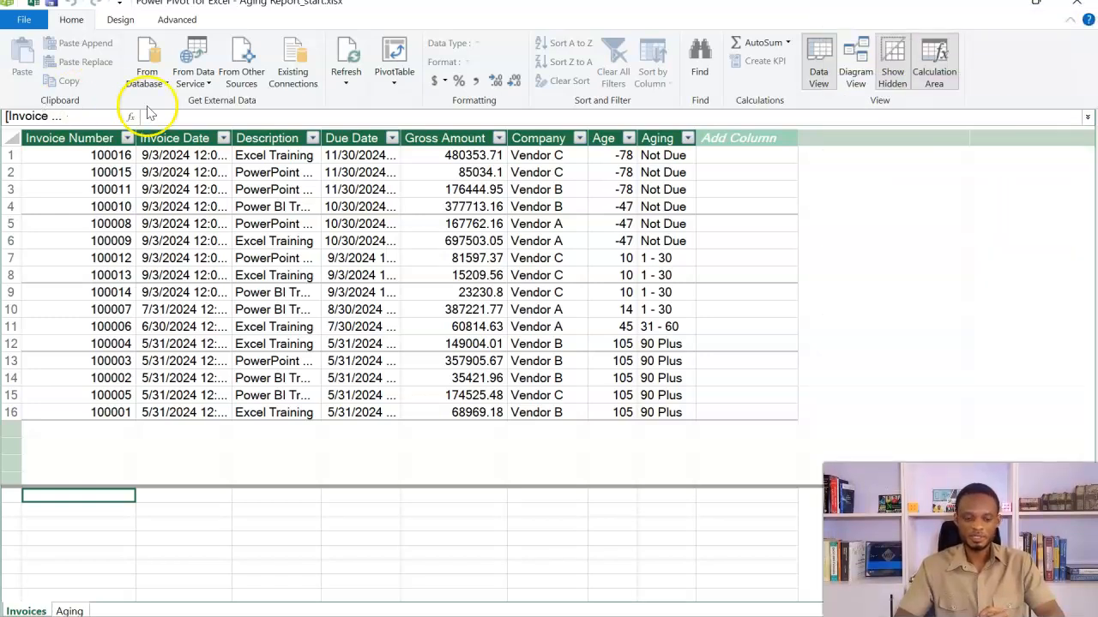
pyautogui.click(855, 77)
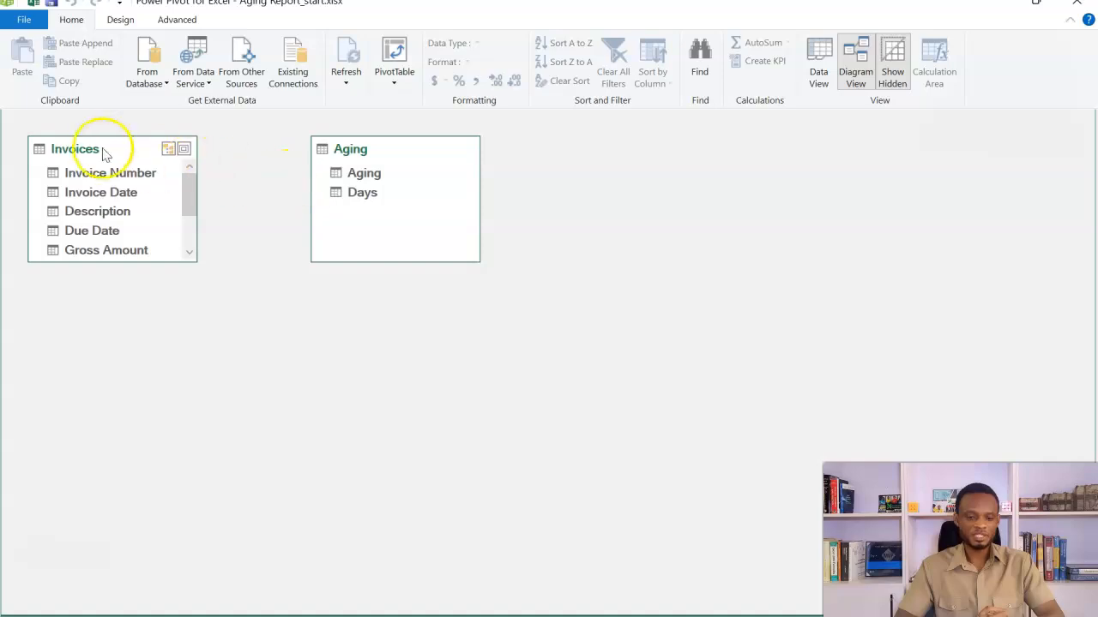
# Move the Invoices table below the Aging table, enlarged to show all fields, and relate the two tables on their Aging fields
pyautogui.moveTo(93, 151); pyautogui.dragTo(687, 307)
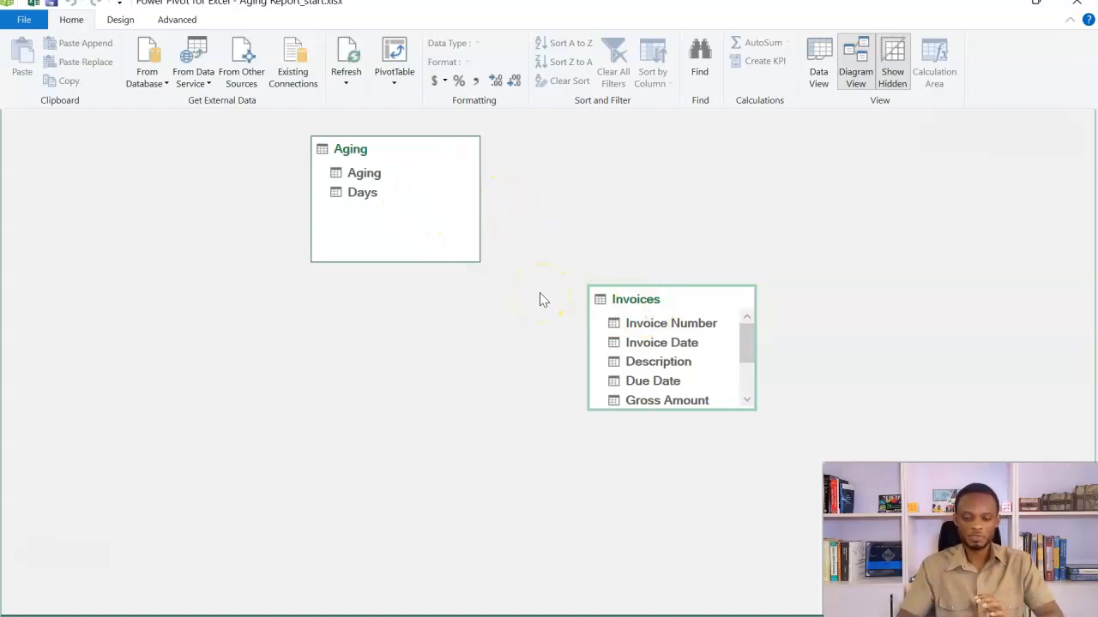
pyautogui.moveTo(609, 409); pyautogui.dragTo(612, 492)
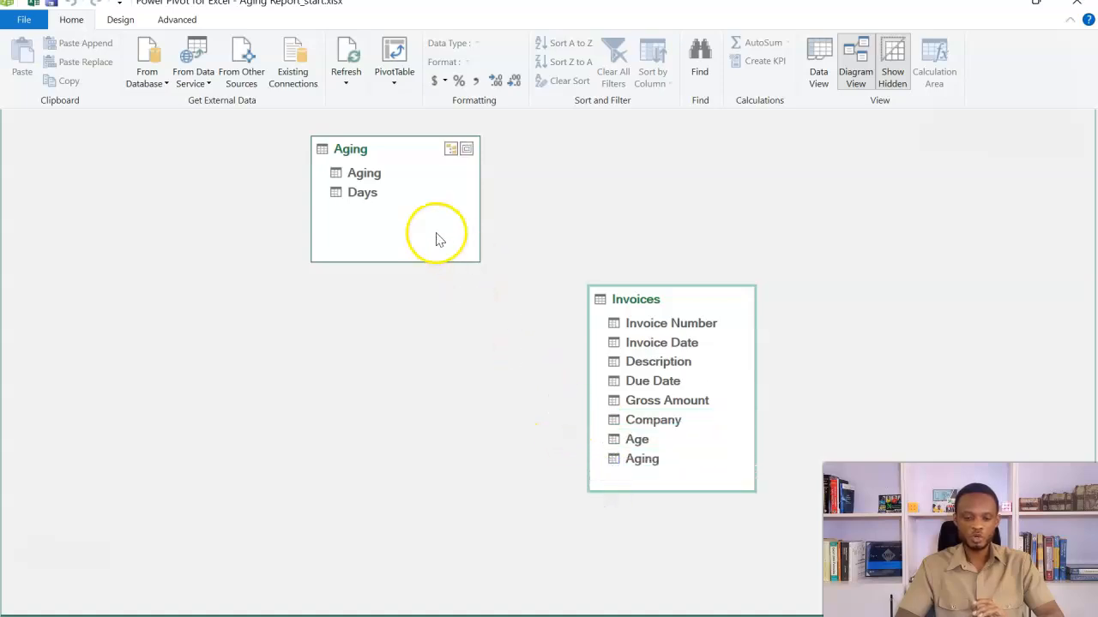
pyautogui.click(380, 175)
pyautogui.moveTo(380, 176); pyautogui.dragTo(627, 459)
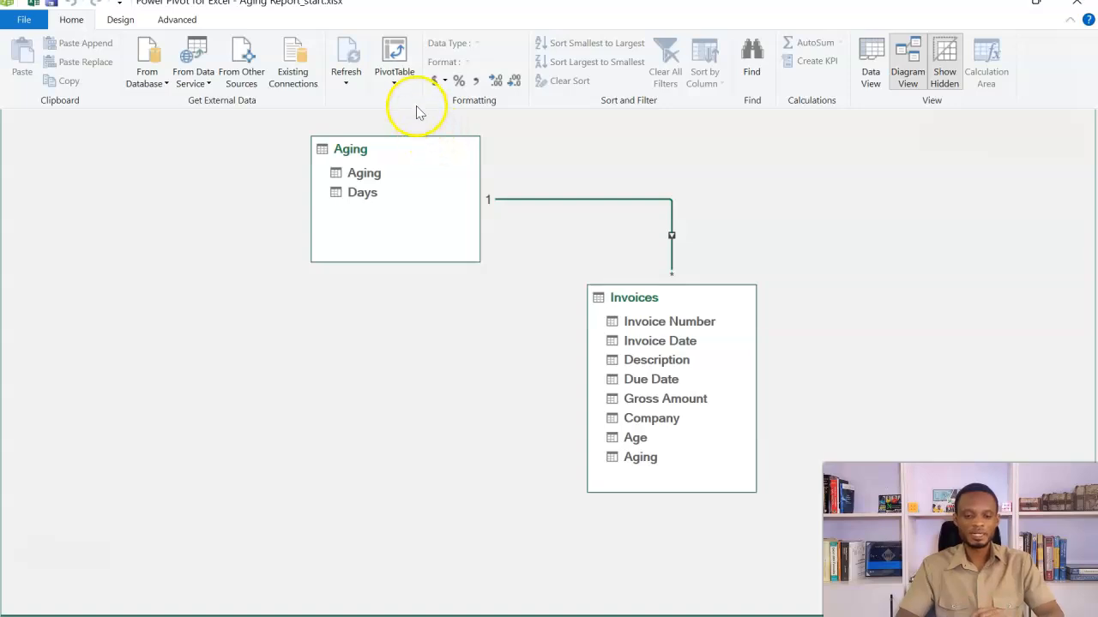
# Create a PivotTable from the data model on a new worksheet
pyautogui.click(395, 83)
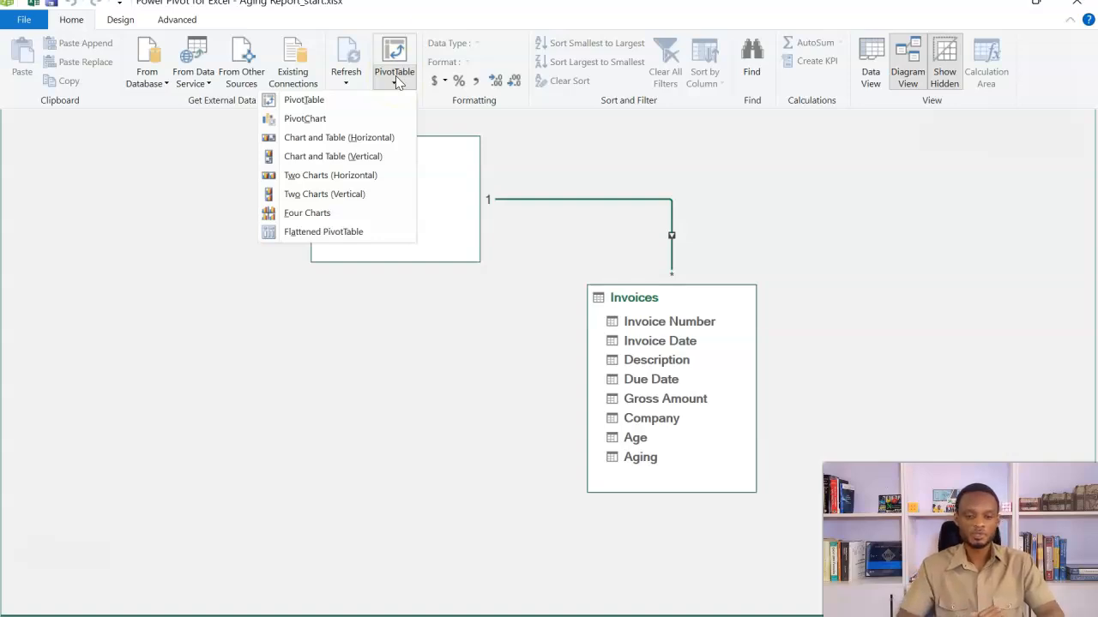
pyautogui.click(354, 102)
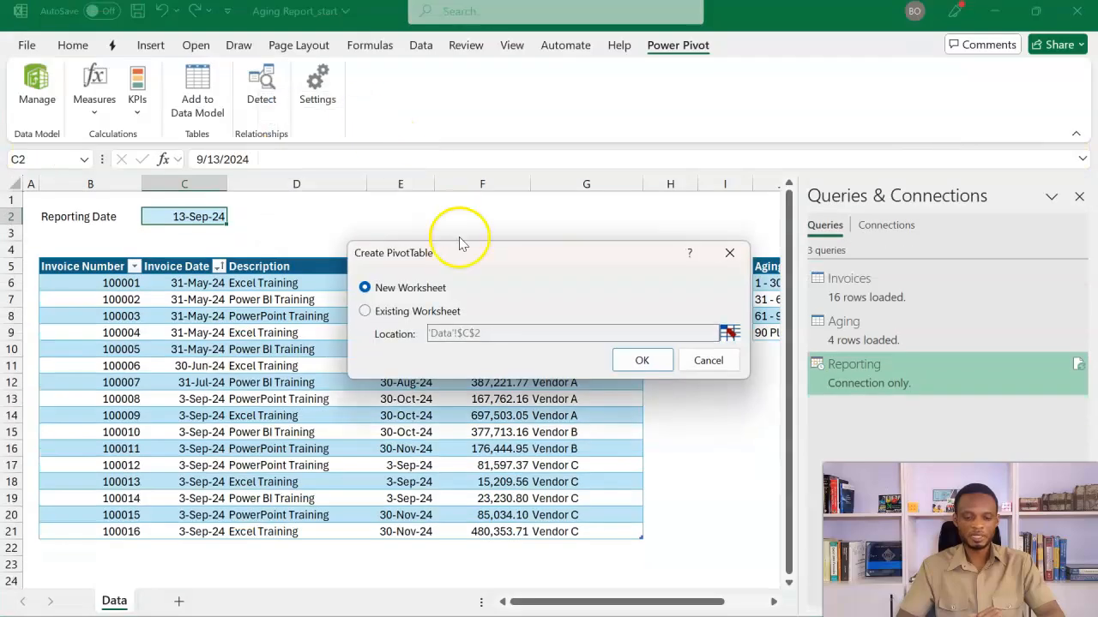
pyautogui.click(630, 358)
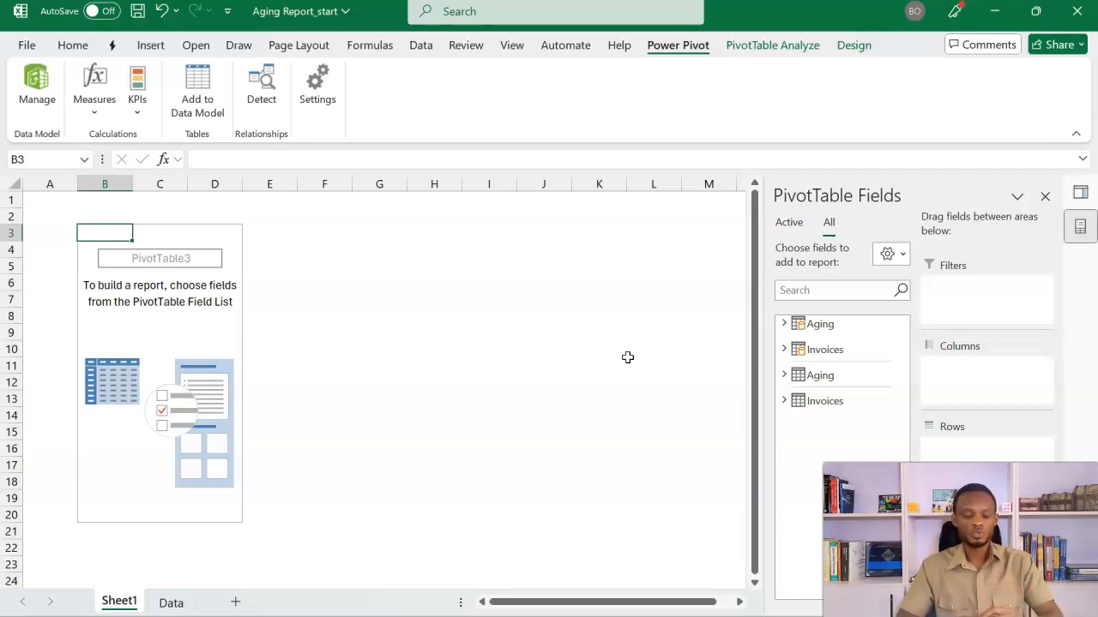
# Add the Invoices table's Gross Amount to the PivotTable values, and Invoice Number and Gross Amount to the rows
pyautogui.click(785, 351)
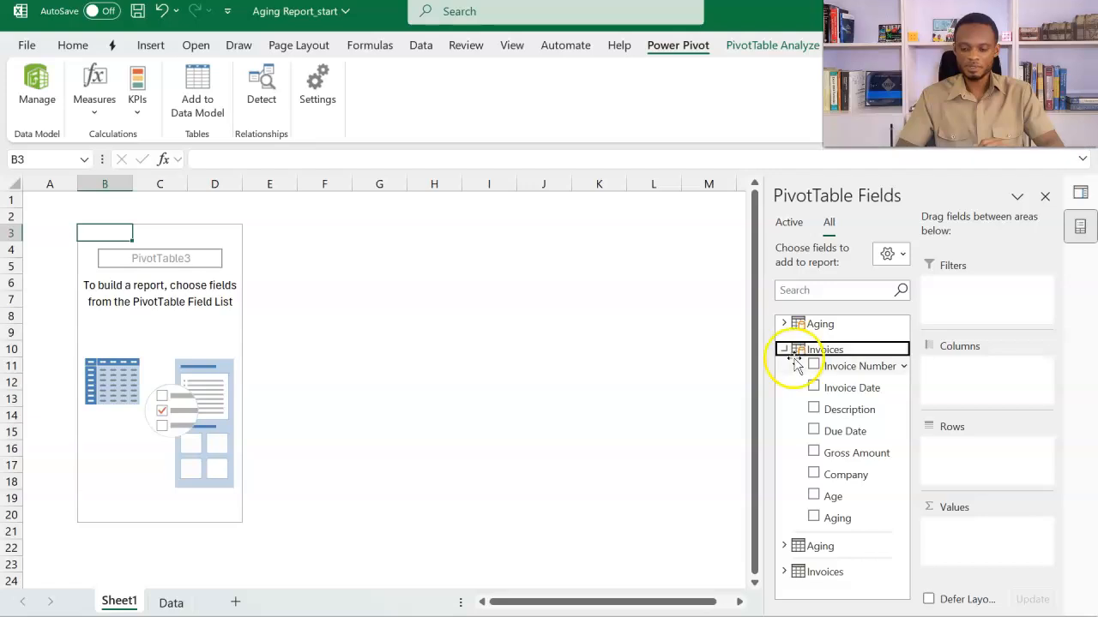
pyautogui.moveTo(836, 461); pyautogui.dragTo(952, 540)
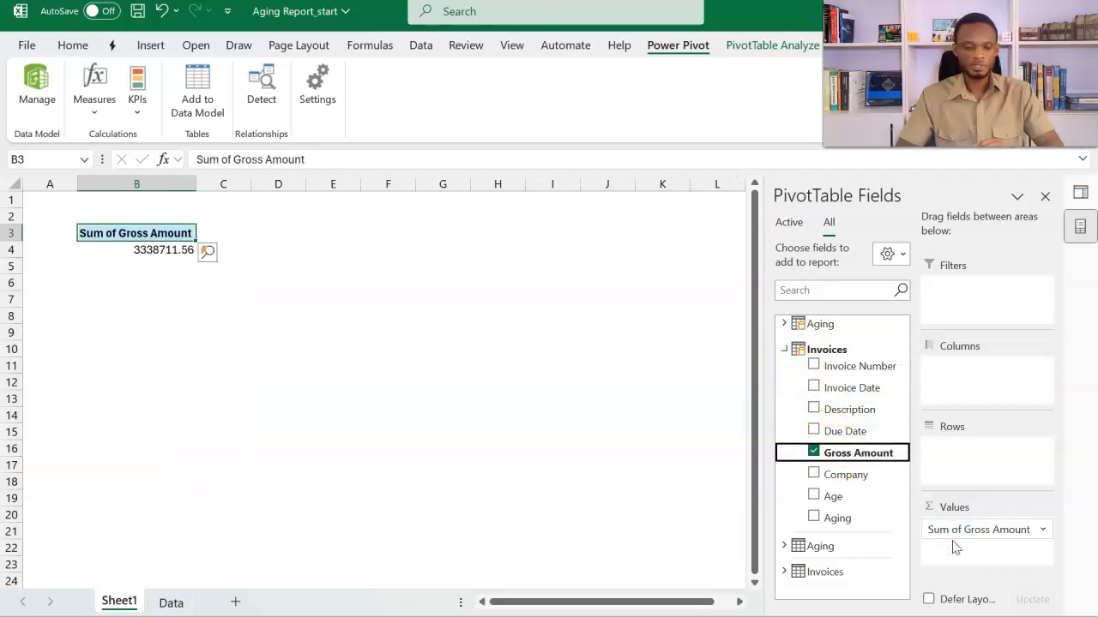
pyautogui.click(857, 366)
pyautogui.moveTo(857, 366); pyautogui.dragTo(957, 444)
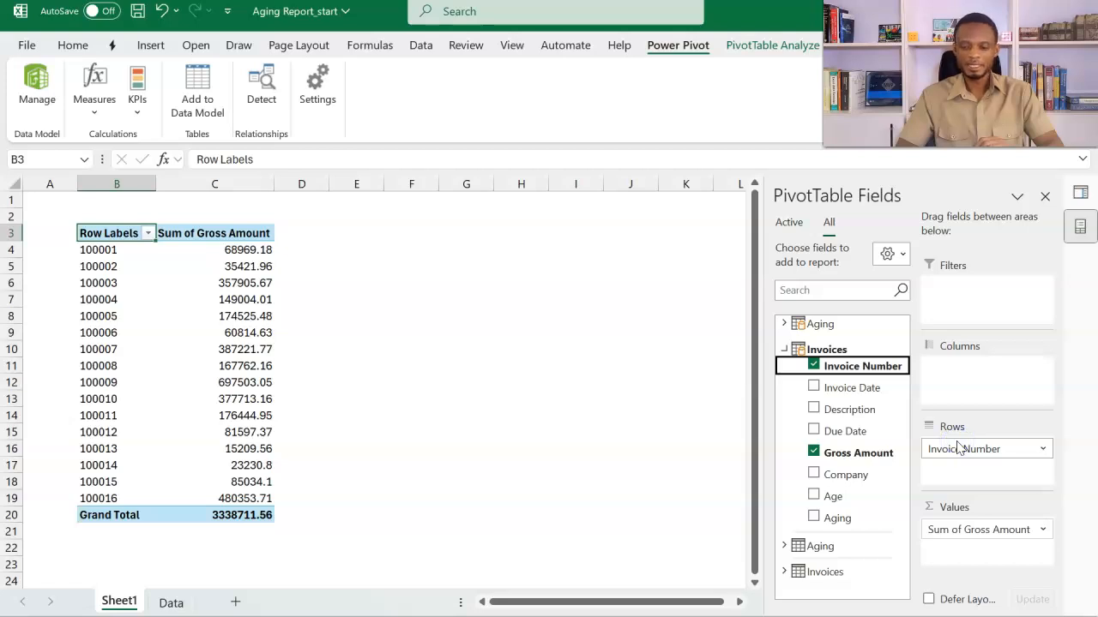
pyautogui.click(857, 457)
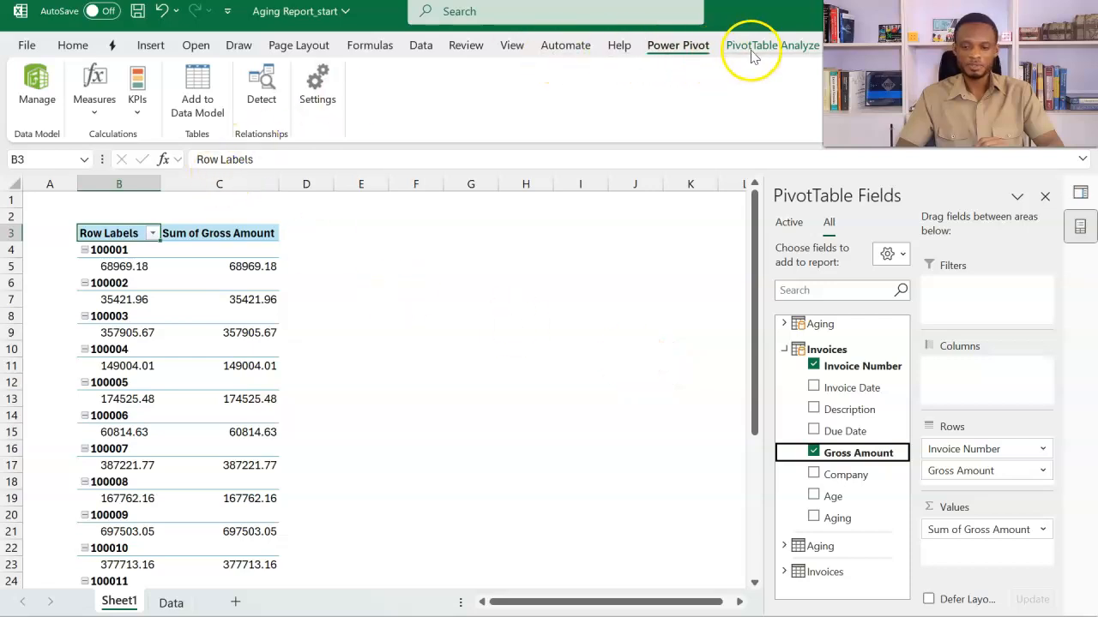
# Set the PivotTable's report layout to Tabular Form
pyautogui.click(849, 44)
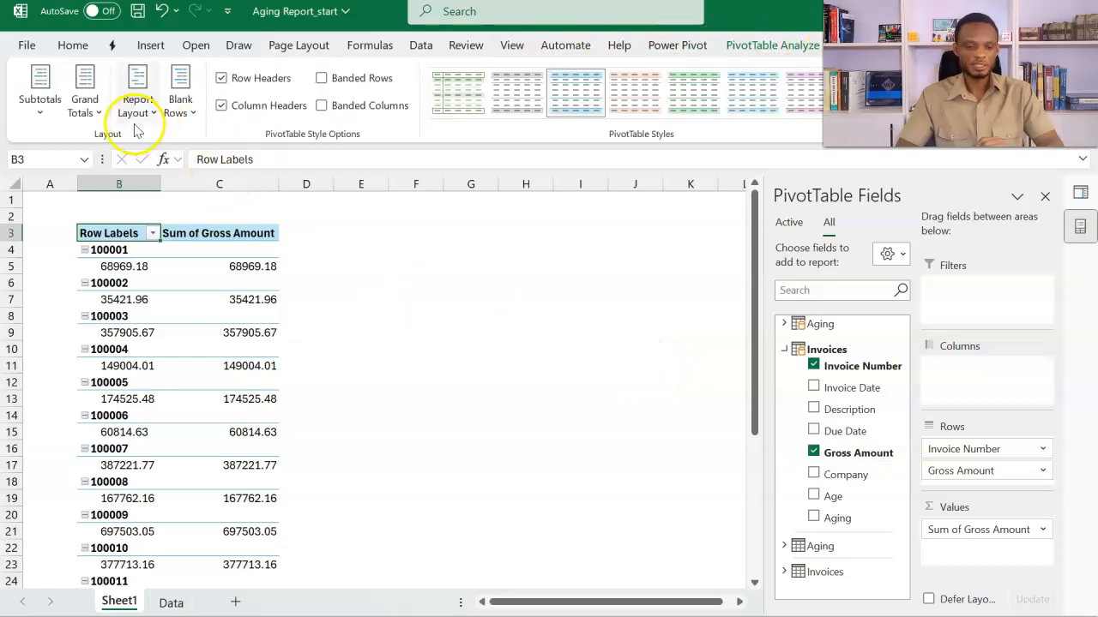
pyautogui.click(135, 114)
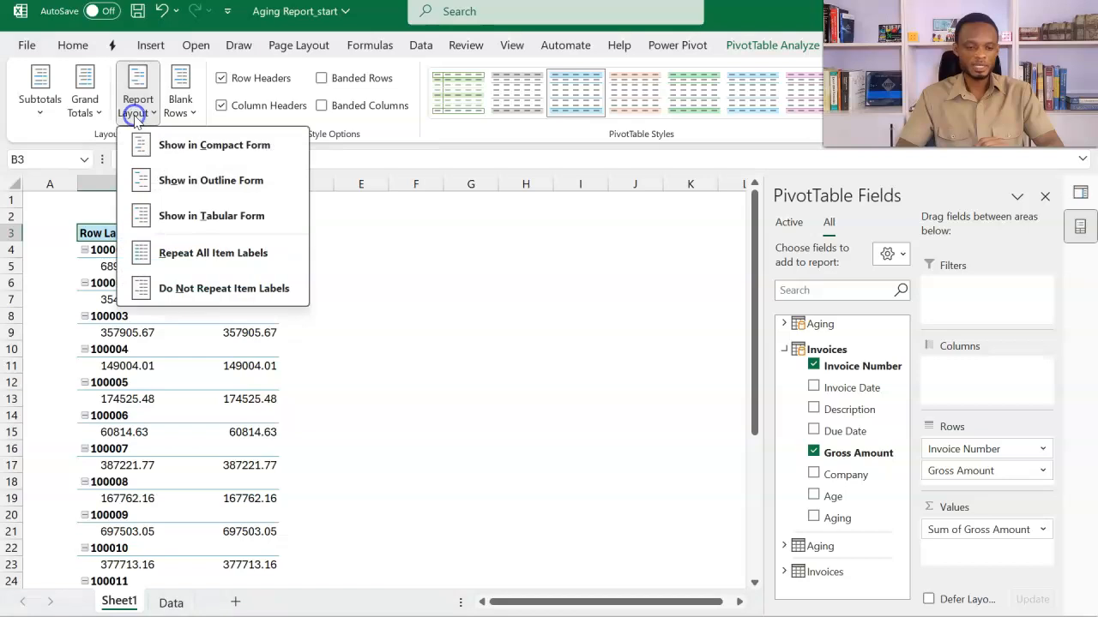
pyautogui.click(144, 216)
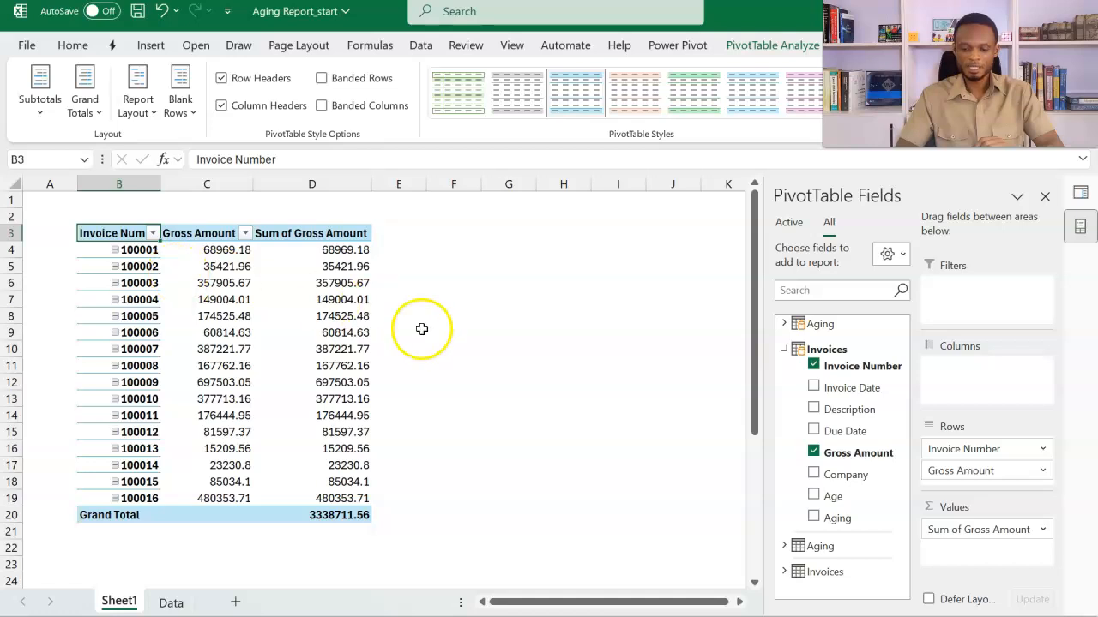
# Add the Aging table's Aging field to the PivotTable columns and close the field list
pyautogui.click(784, 350)
pyautogui.click(784, 324)
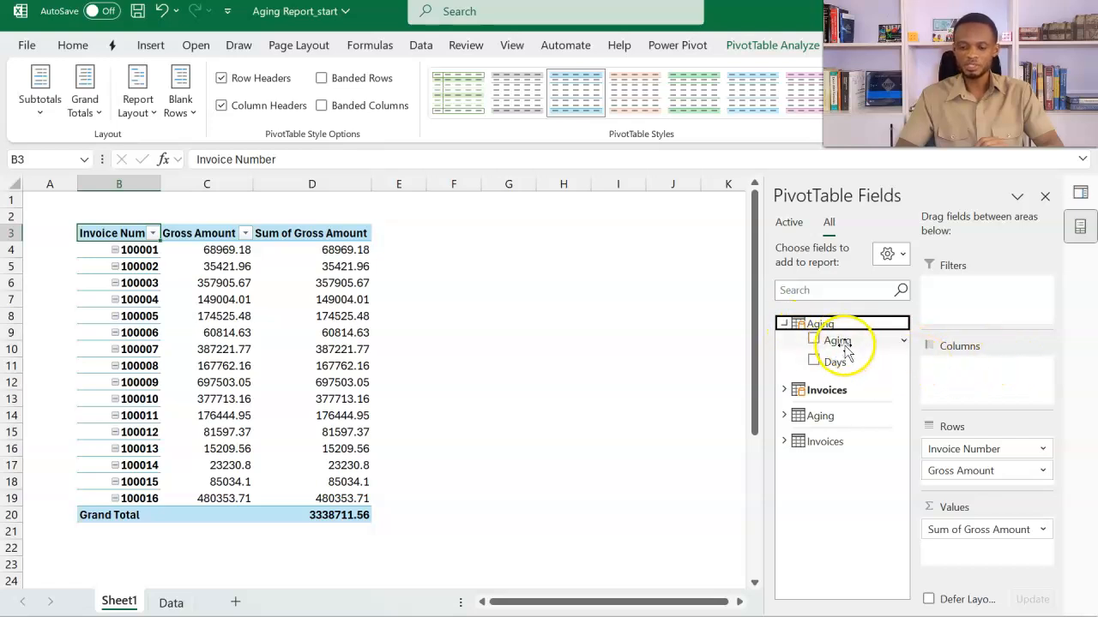
pyautogui.moveTo(846, 352); pyautogui.dragTo(939, 384)
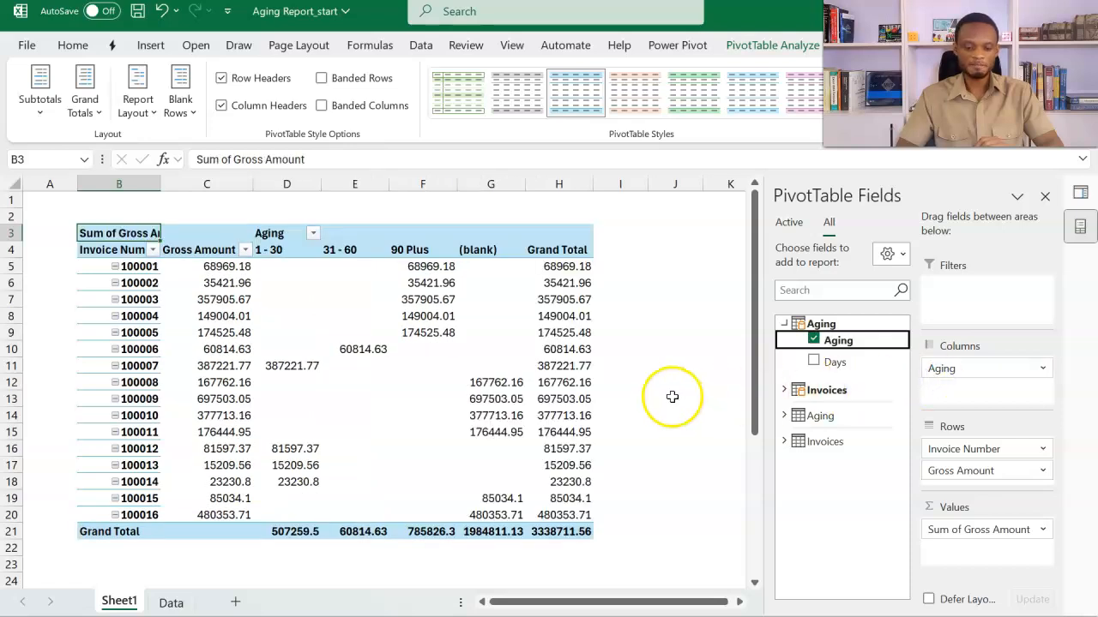
pyautogui.click(1044, 196)
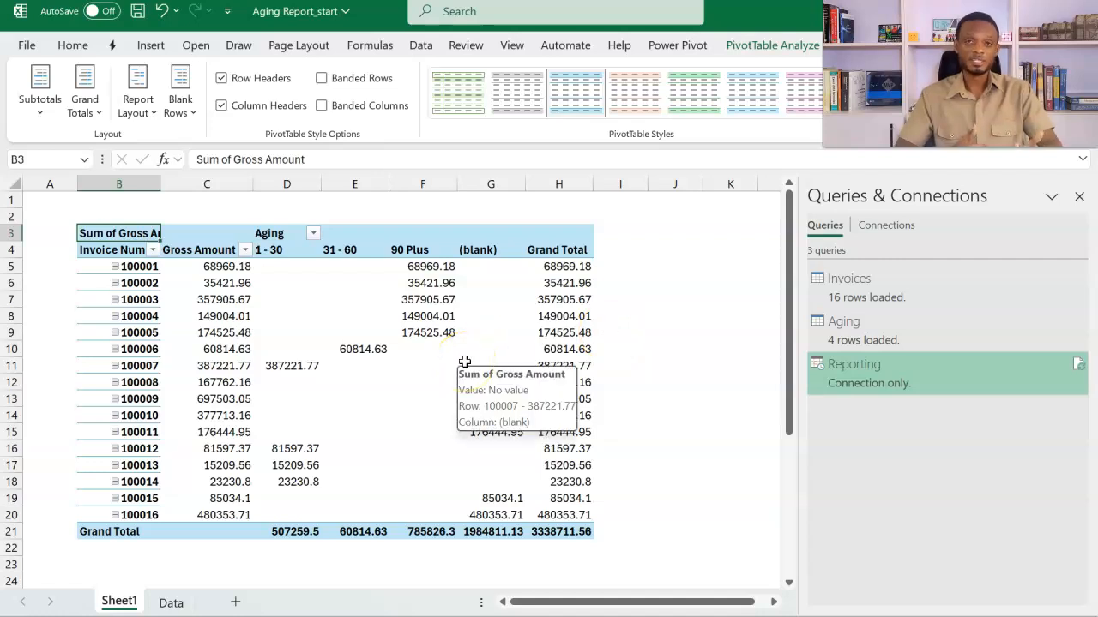
# Add a Not Due row at the end of the Aging table on the Data sheet, leaving its Days value empty
pyautogui.click(483, 251)
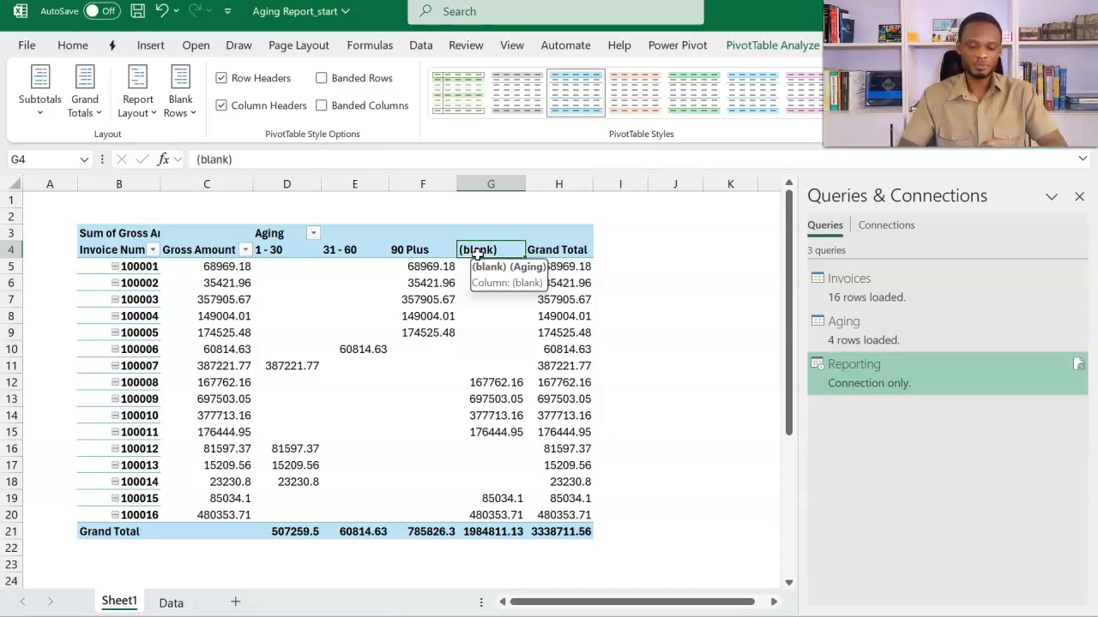
pyautogui.click(491, 258)
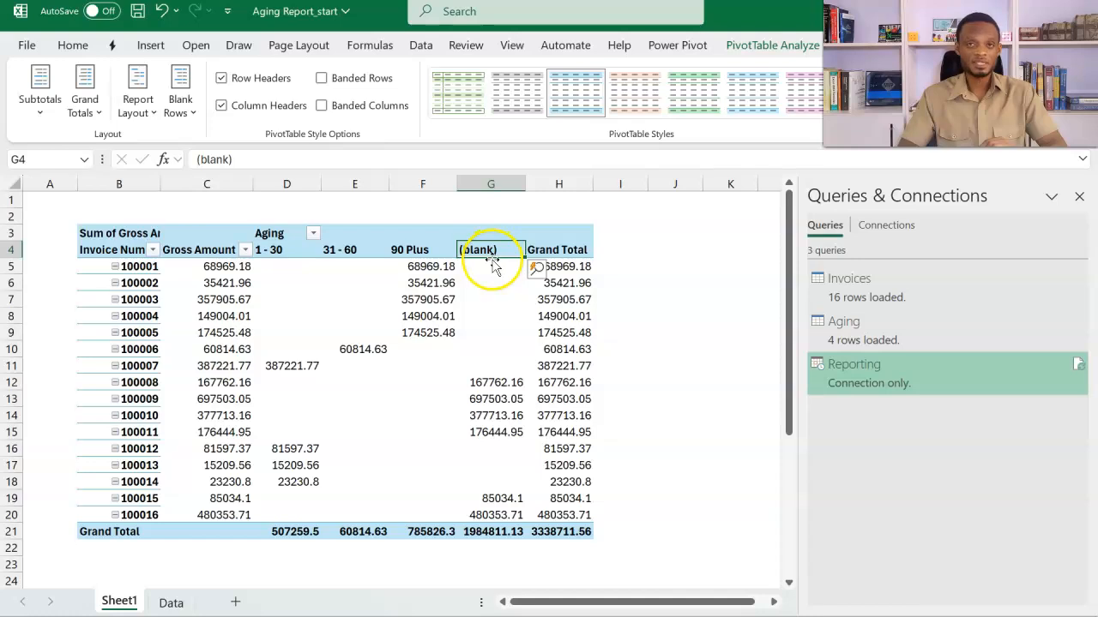
pyautogui.click(176, 603)
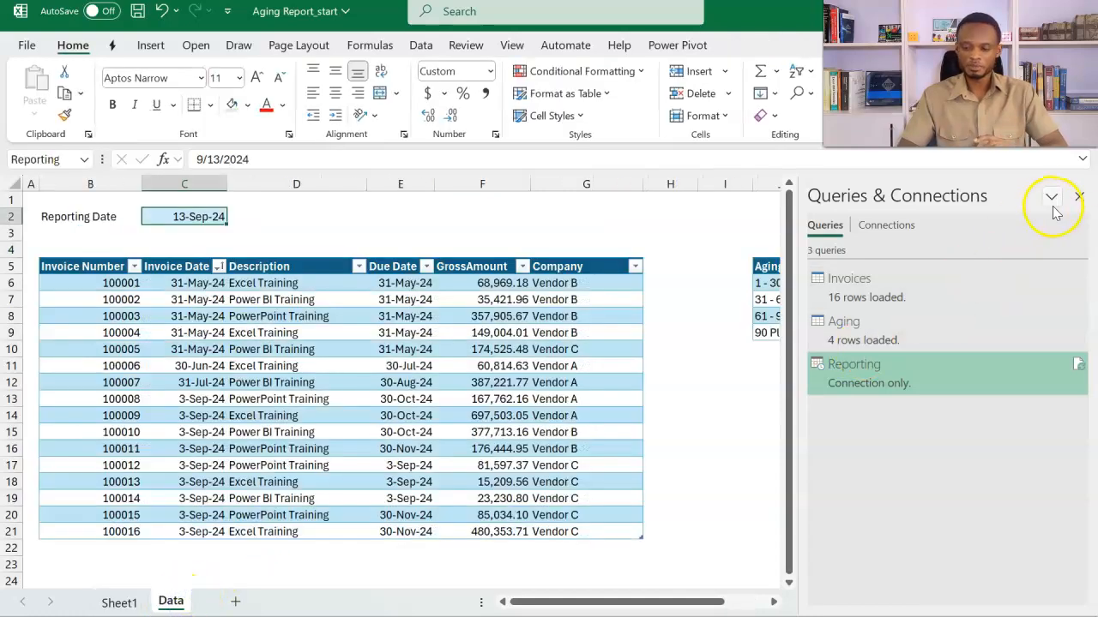
pyautogui.click(1079, 197)
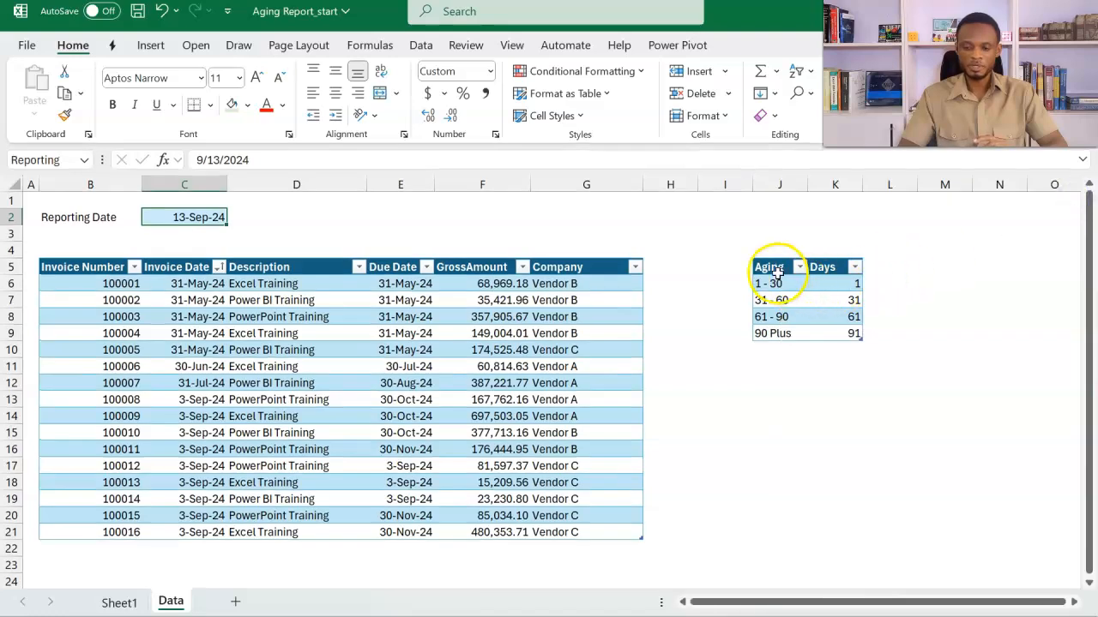
pyautogui.click(780, 347)
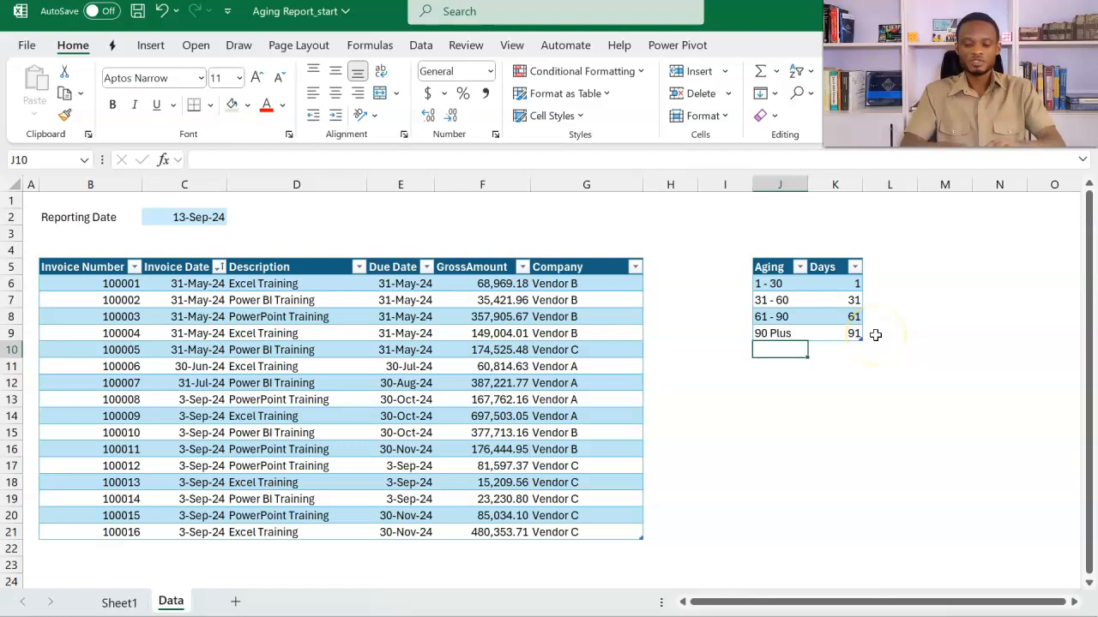
pyautogui.write('Not Due')
pyautogui.press('Return')
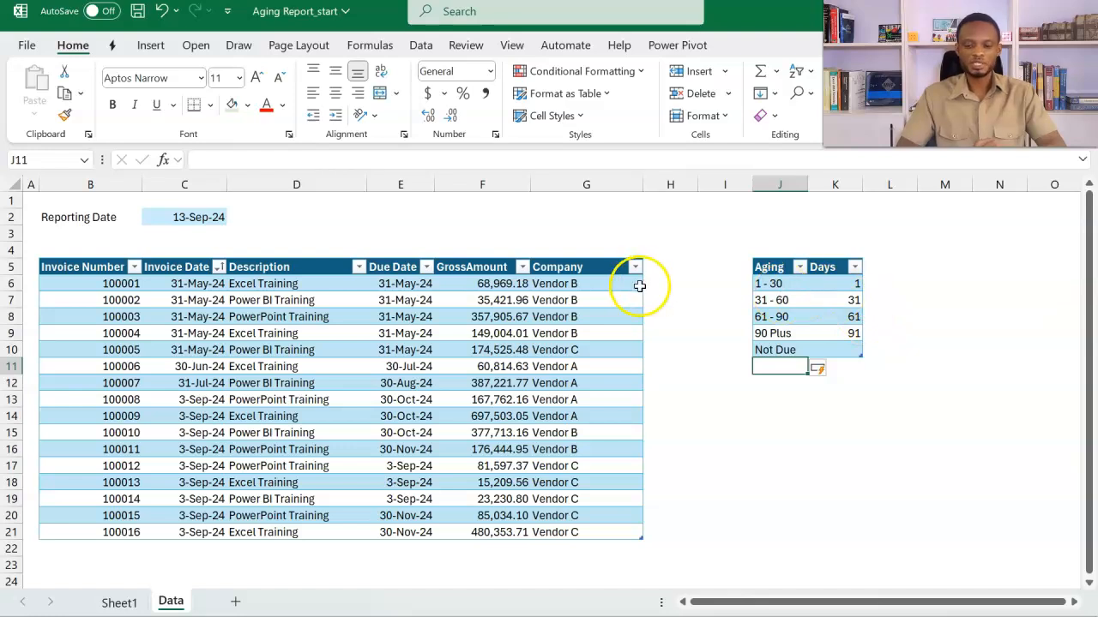
# Refresh all data connections to update the PivotTable on Sheet1
pyautogui.click(427, 49)
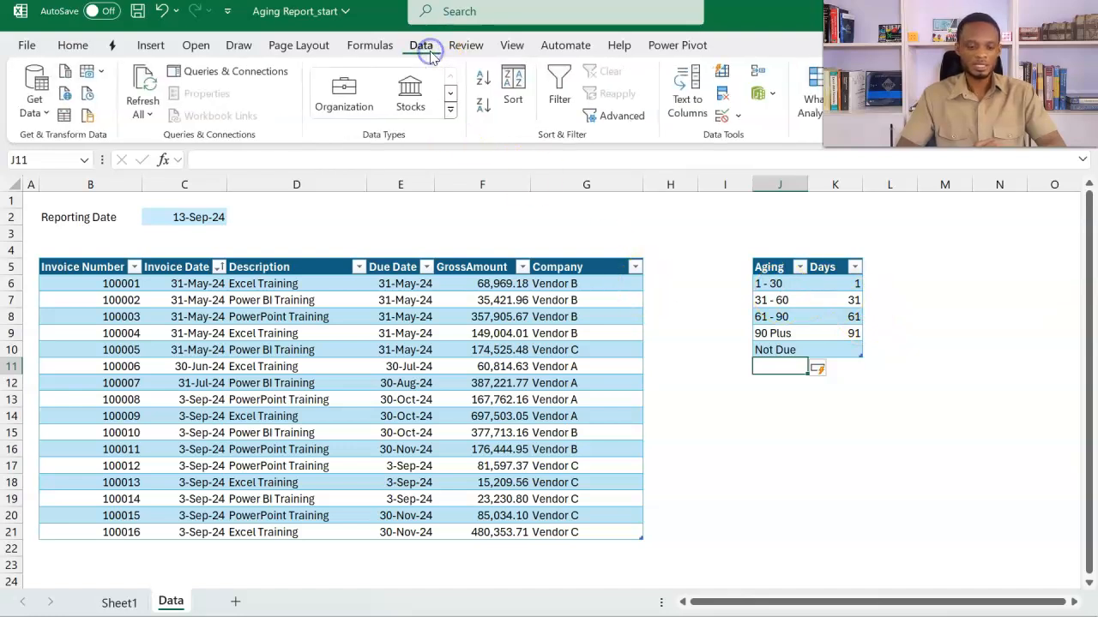
pyautogui.click(130, 605)
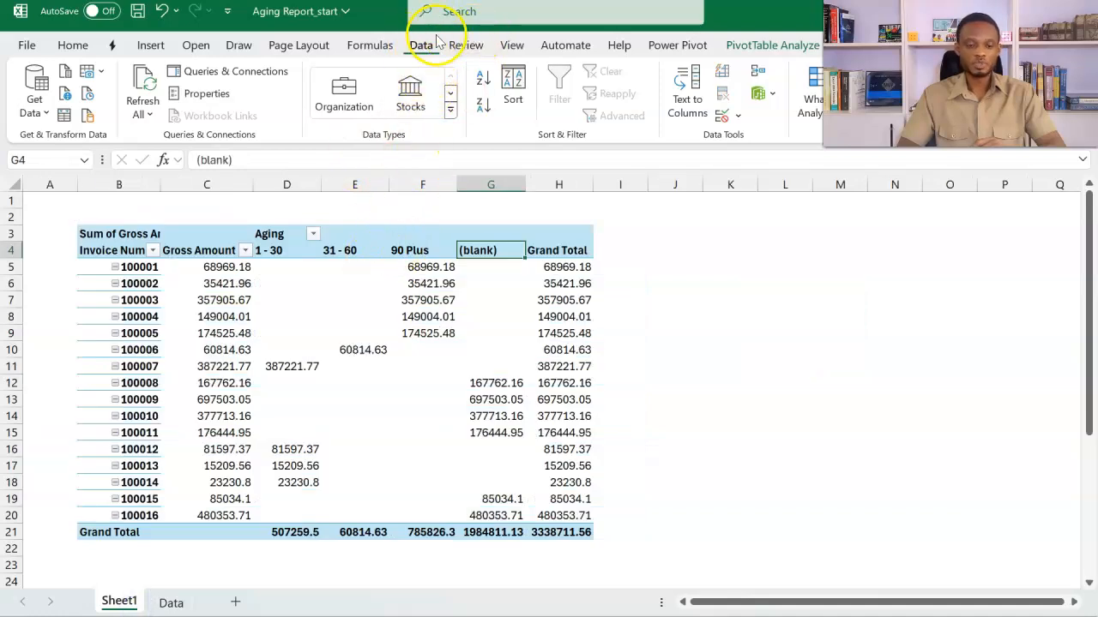
pyautogui.click(144, 114)
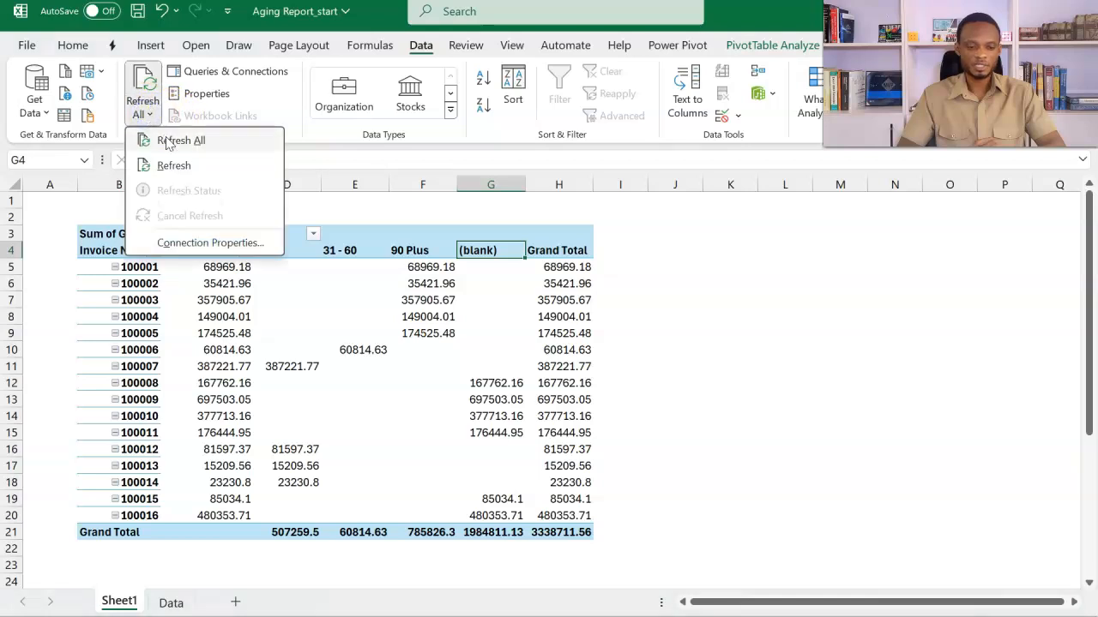
pyautogui.click(165, 136)
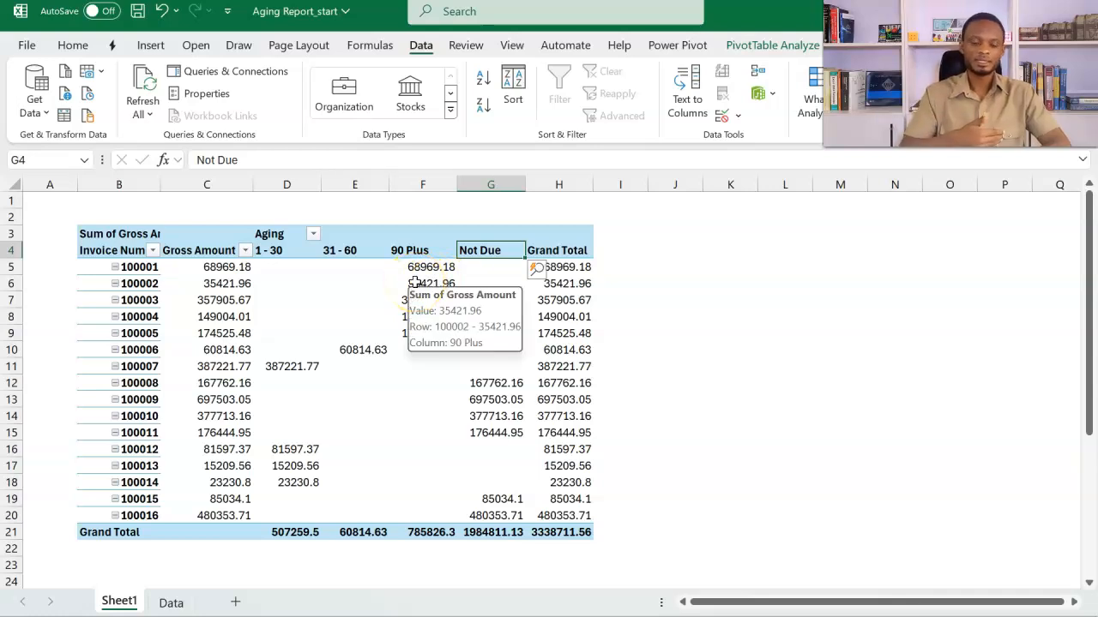
# Add a slicer for the Invoices table's Company field and place it beside the PivotTable's Grand Total column
pyautogui.click(510, 348)
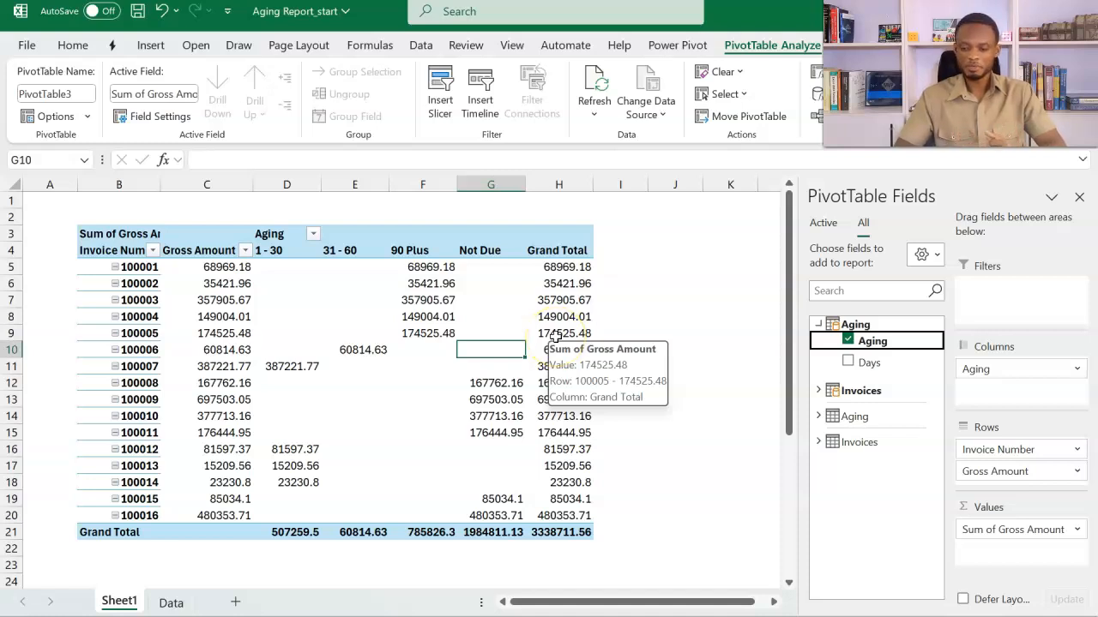
pyautogui.click(818, 391)
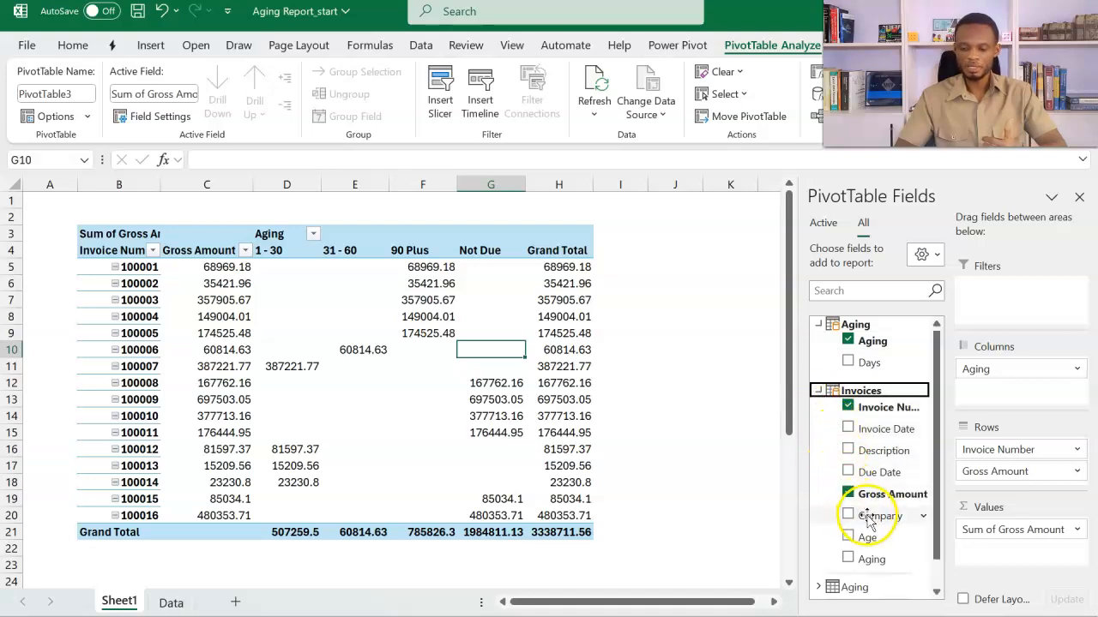
pyautogui.rightClick(869, 519)
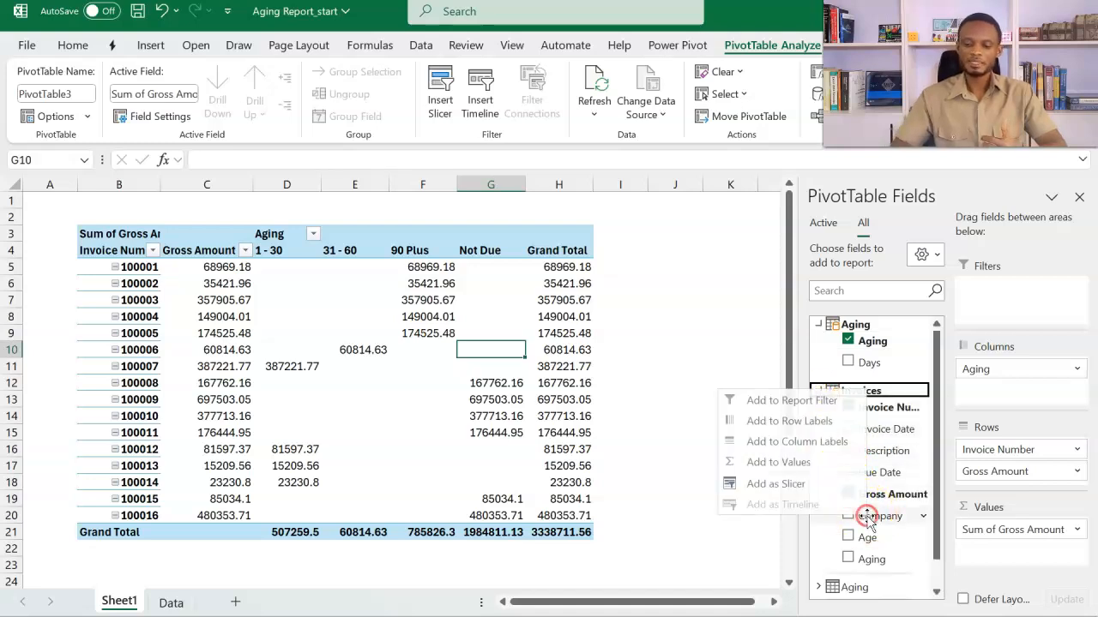
pyautogui.click(814, 482)
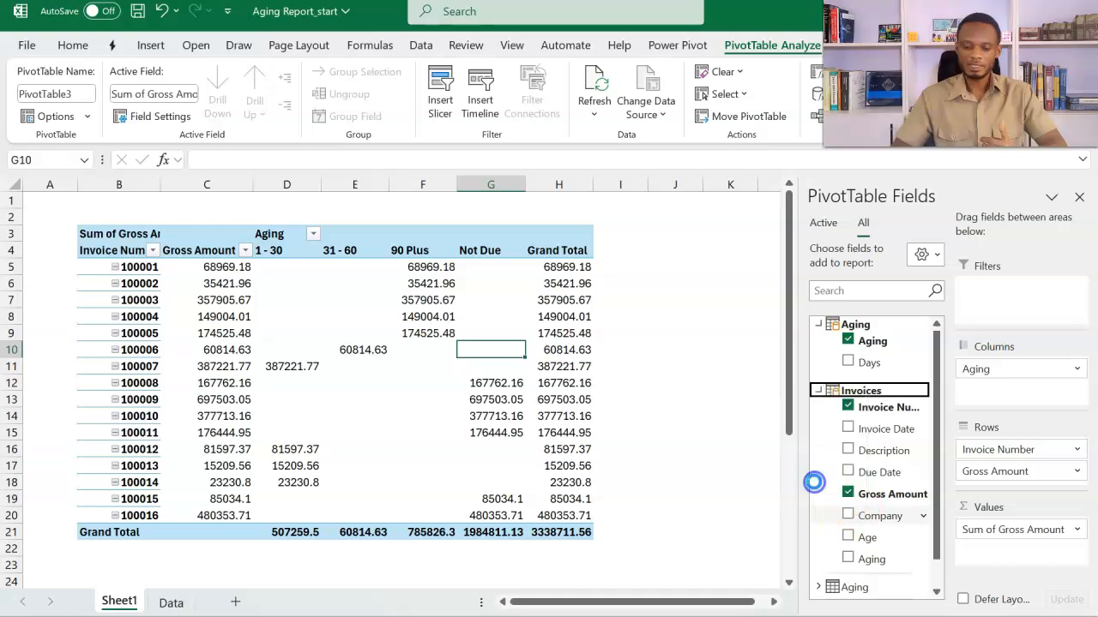
pyautogui.click(1079, 196)
pyautogui.moveTo(417, 291); pyautogui.dragTo(759, 260)
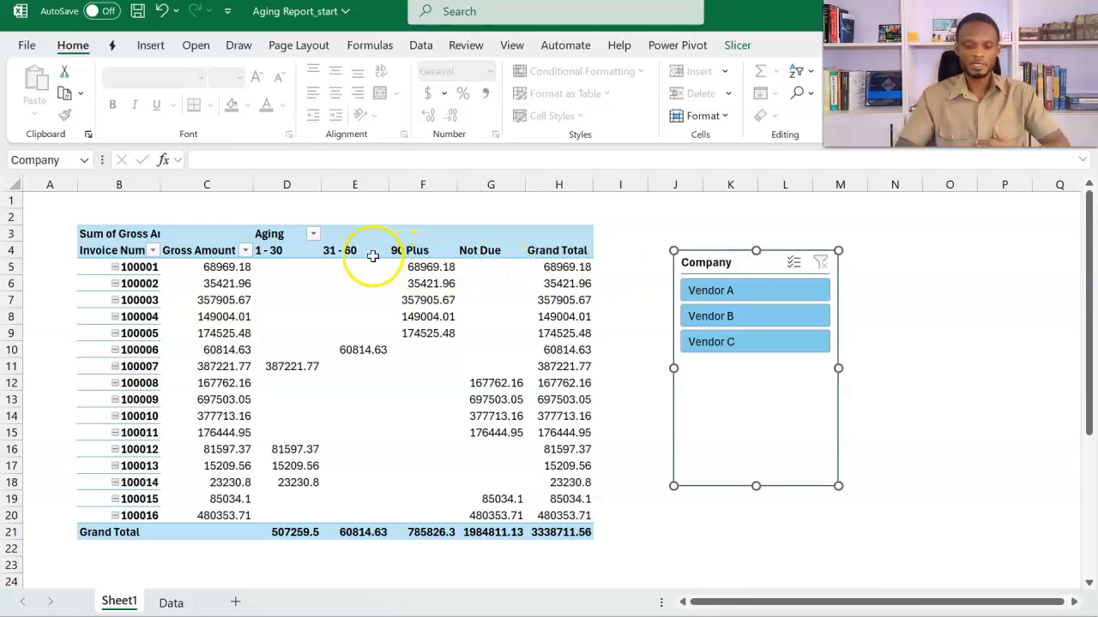
# Filter the report by Vendor A, Vendor B and Vendor C in turn with the Company slicer, and clear the filter
pyautogui.click(707, 291)
pyautogui.click(708, 316)
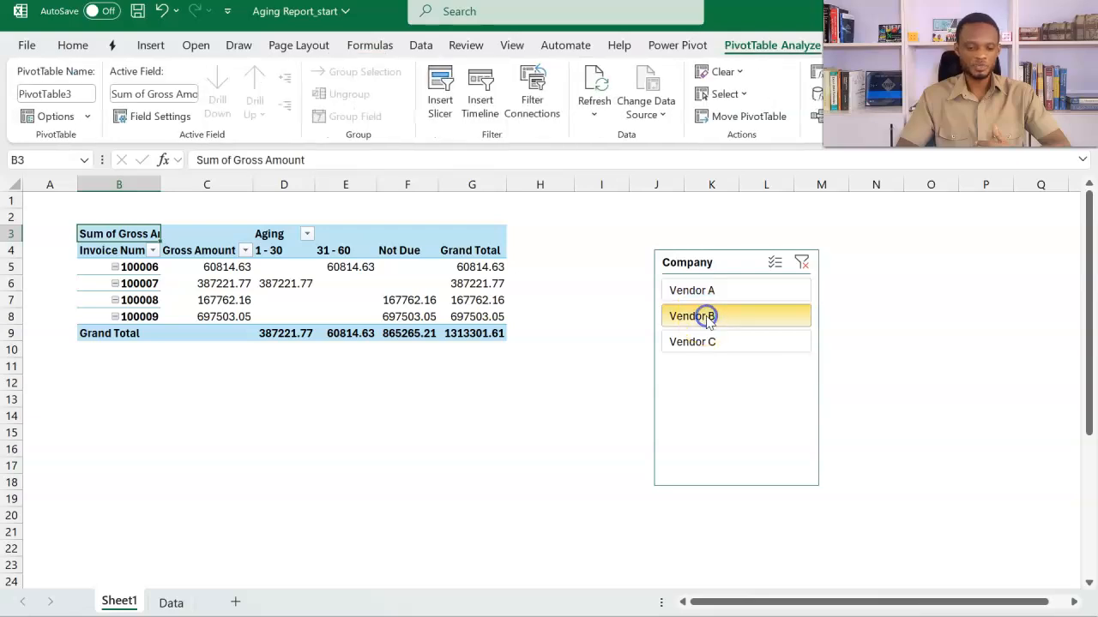
pyautogui.click(710, 341)
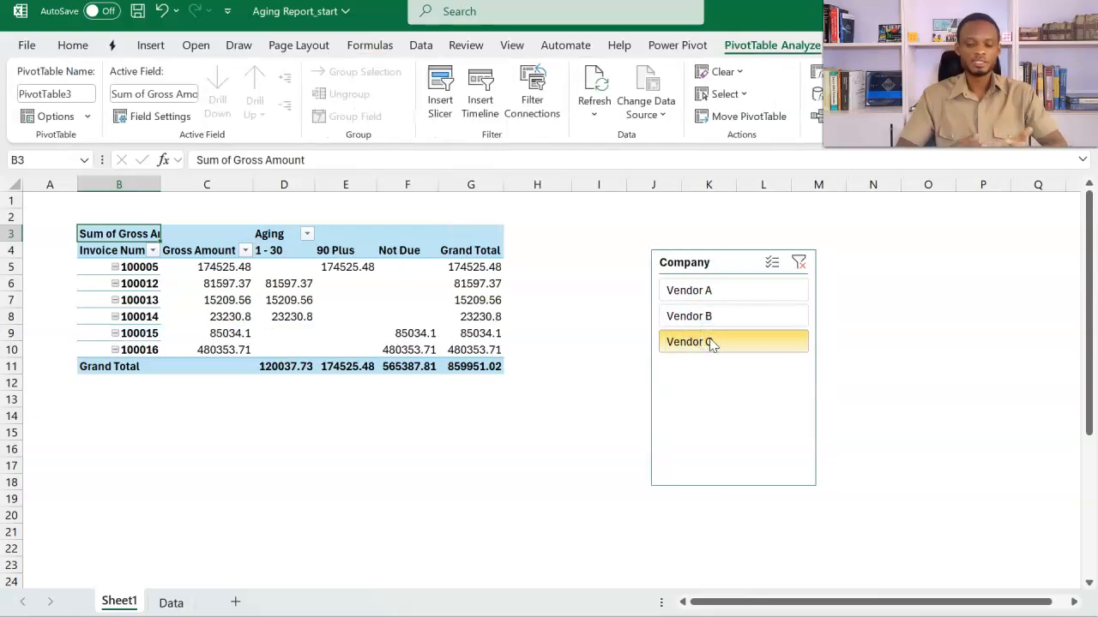
pyautogui.click(797, 266)
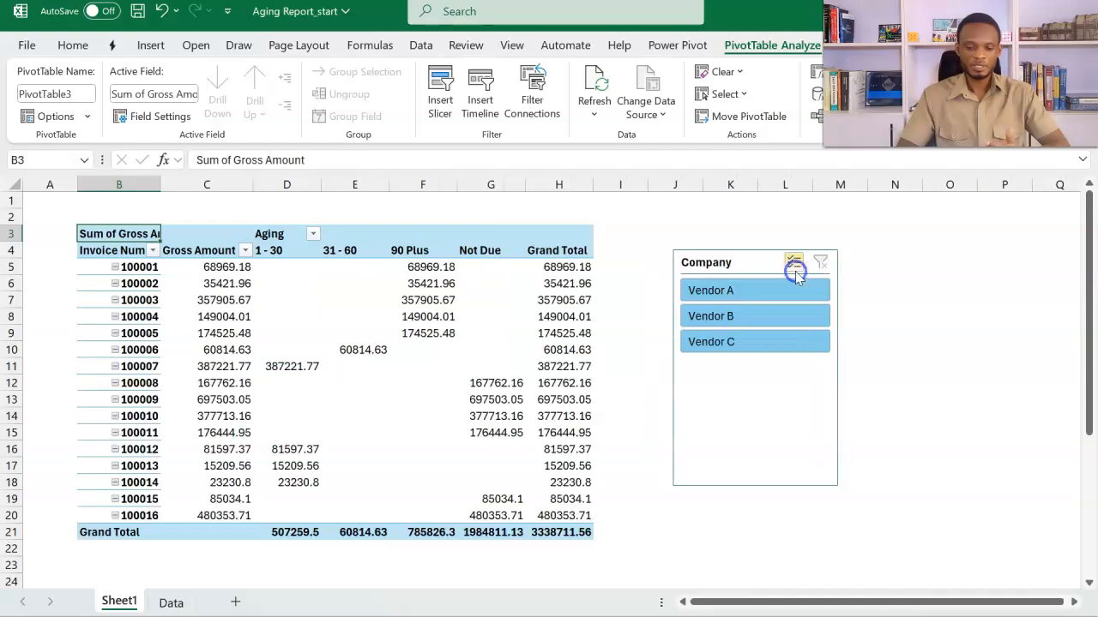
# Set the PivotTable options to show items with no data on columns
pyautogui.click(291, 251)
pyautogui.rightClick(291, 251)
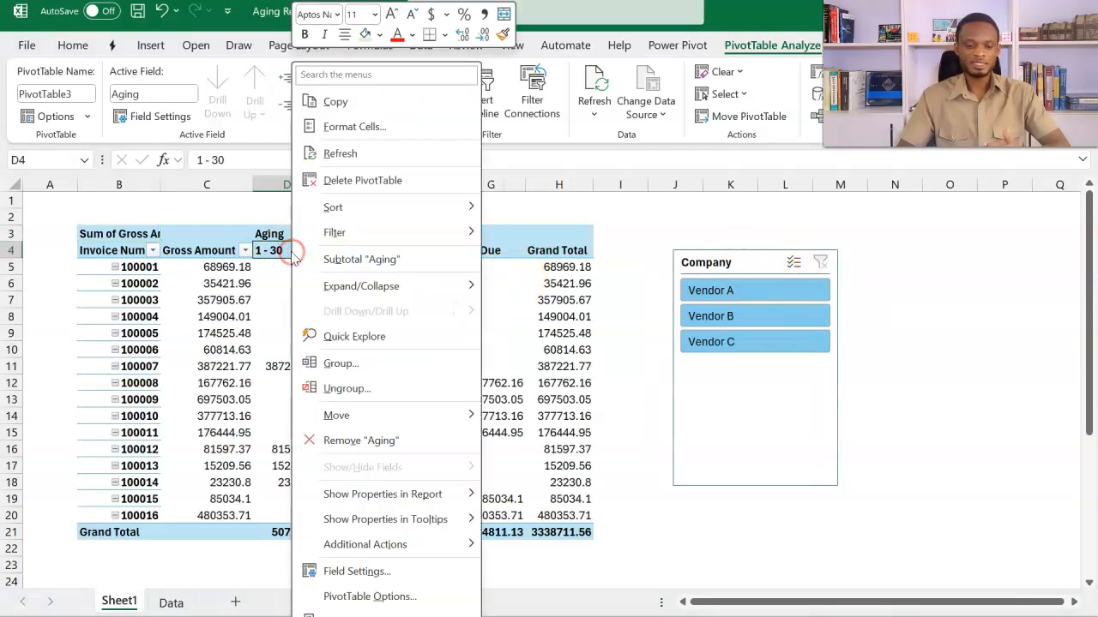
pyautogui.click(335, 598)
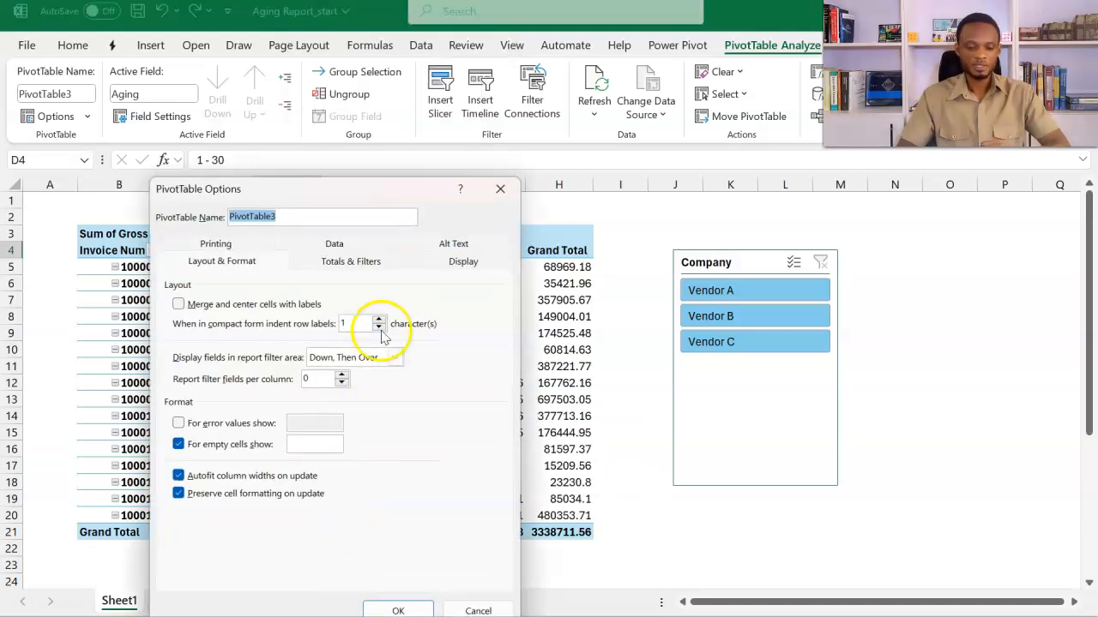
pyautogui.click(460, 266)
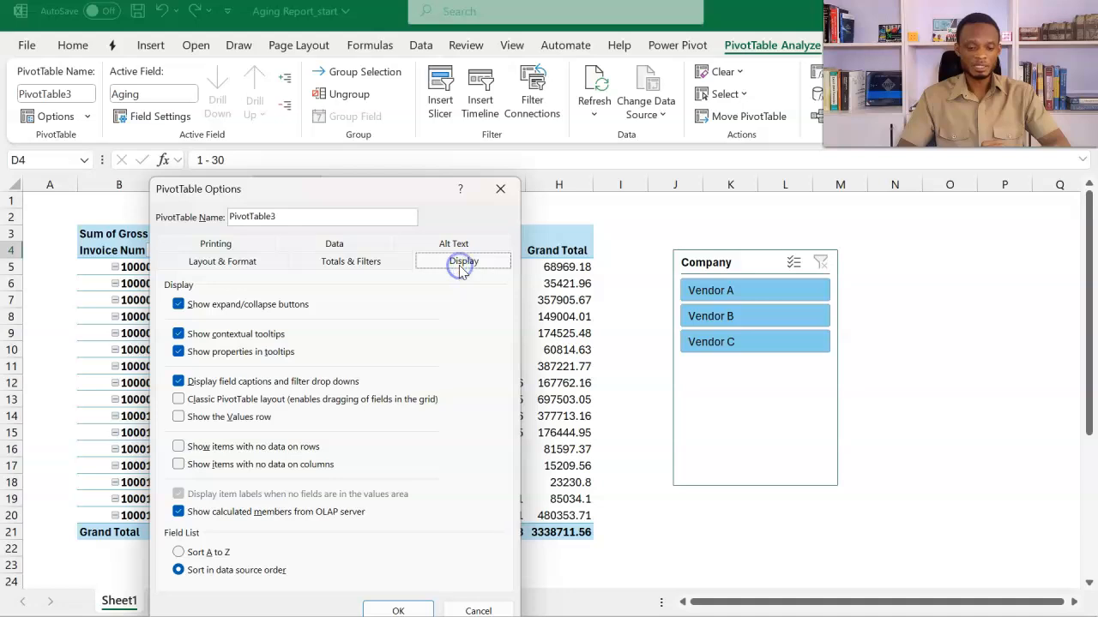
pyautogui.click(211, 471)
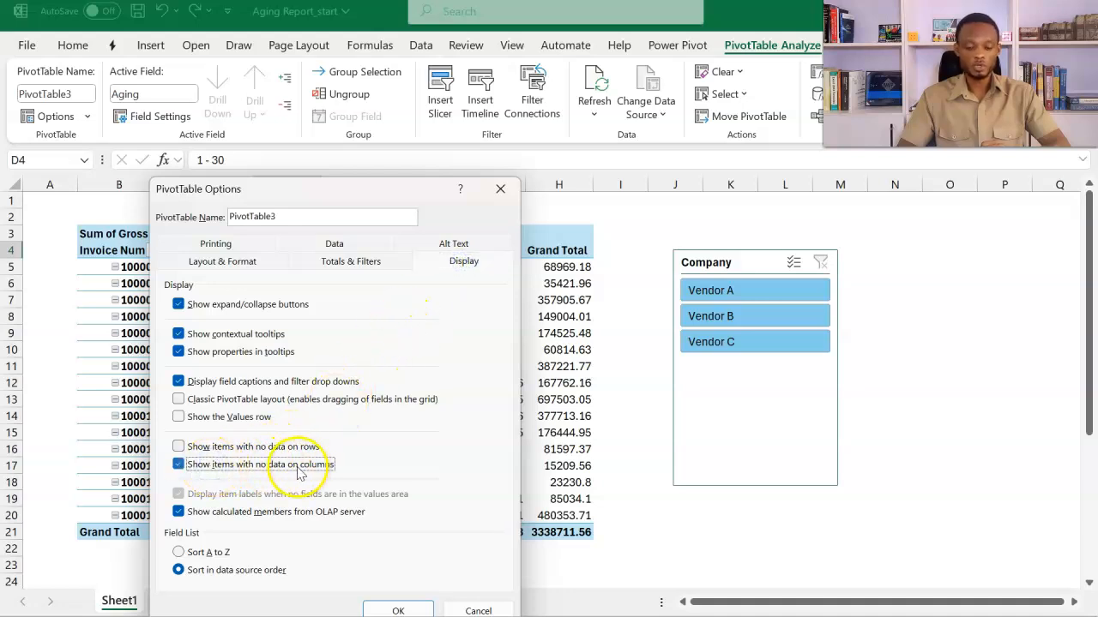
pyautogui.click(387, 607)
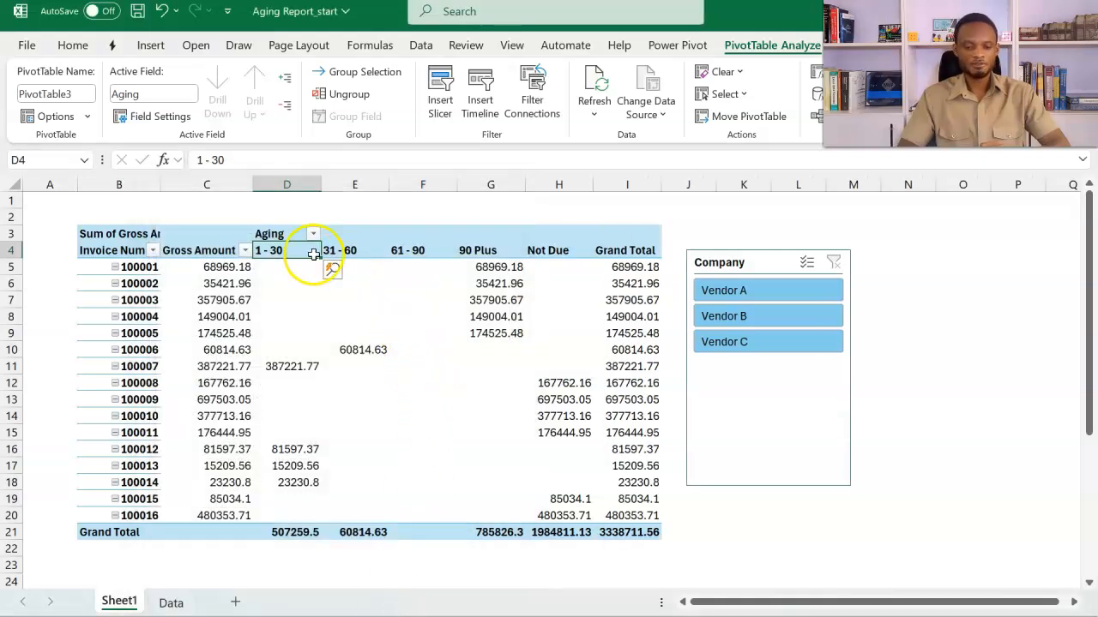
# Check the aging columns for Vendor A, Vendor B and Vendor C using the Company slicer, and clear the filter
pyautogui.click(719, 295)
pyautogui.click(718, 315)
pyautogui.click(723, 342)
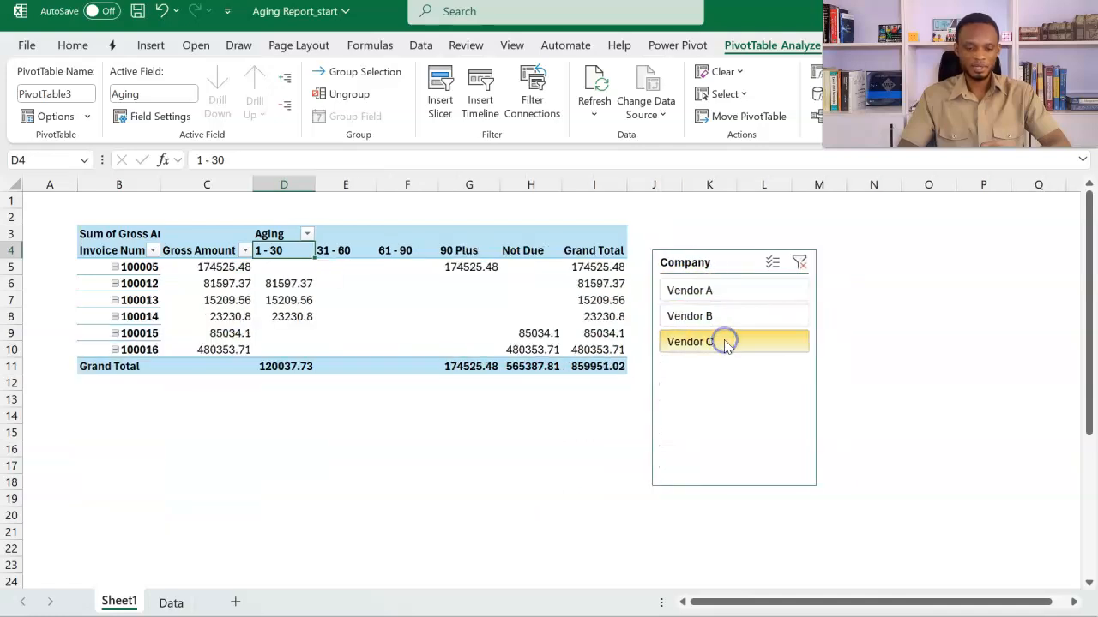
pyautogui.click(799, 262)
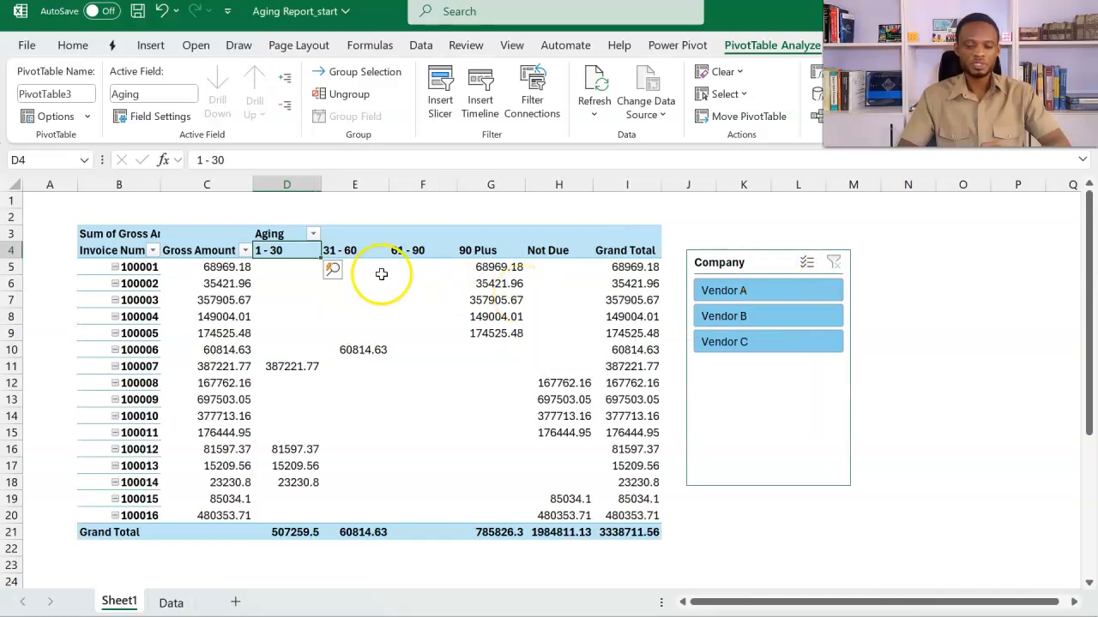
# Turn off autofitting of column widths on update in the PivotTable options
pyautogui.rightClick(300, 258)
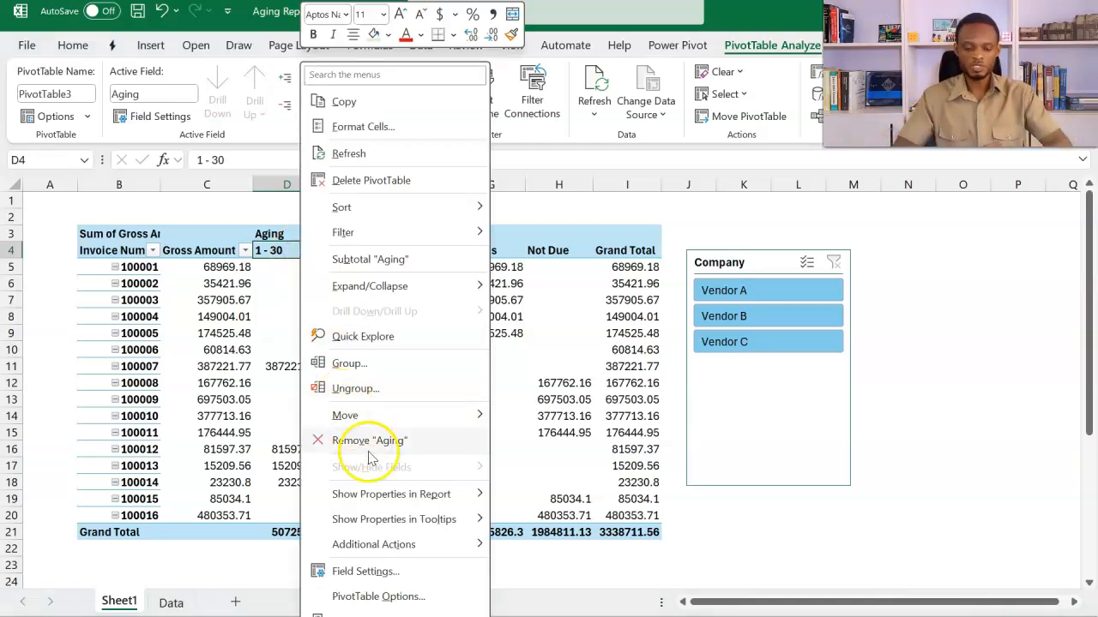
pyautogui.click(365, 596)
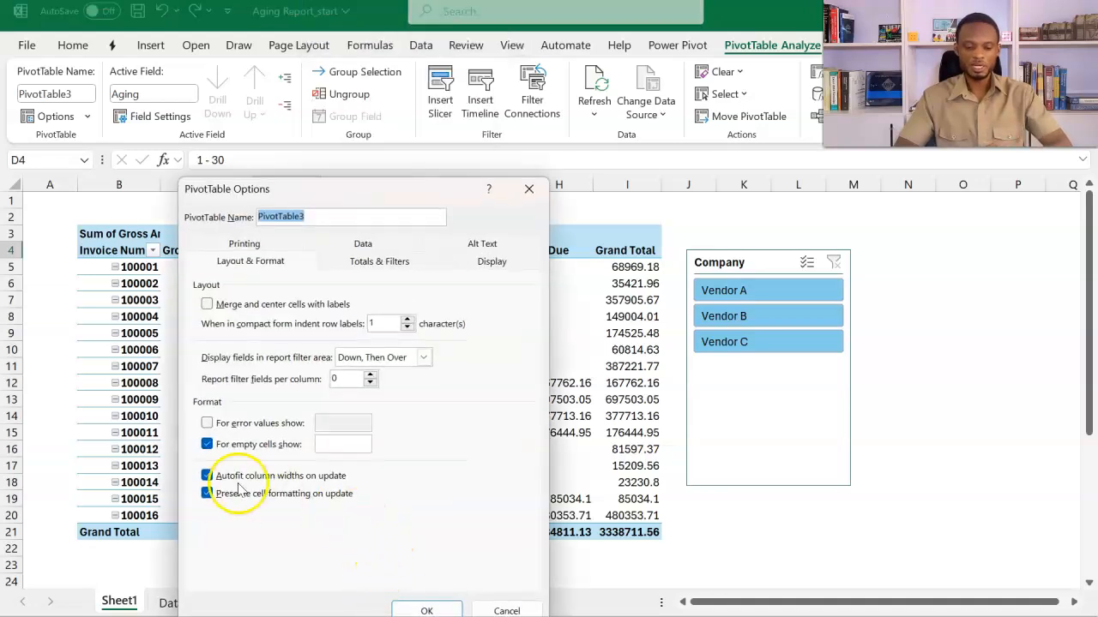
pyautogui.click(208, 475)
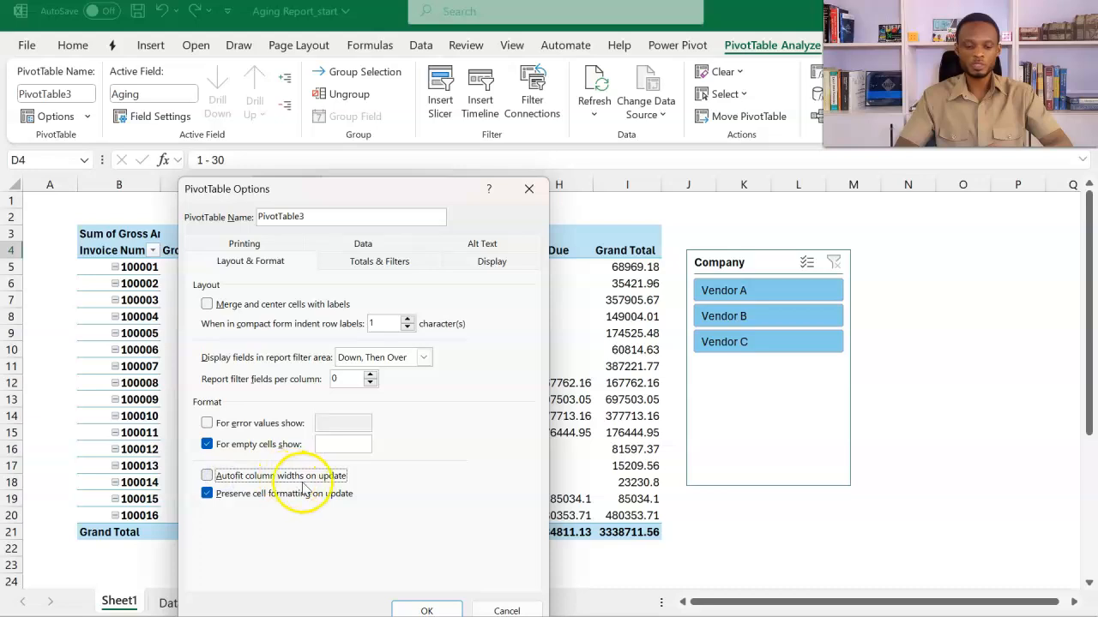
pyautogui.click(410, 608)
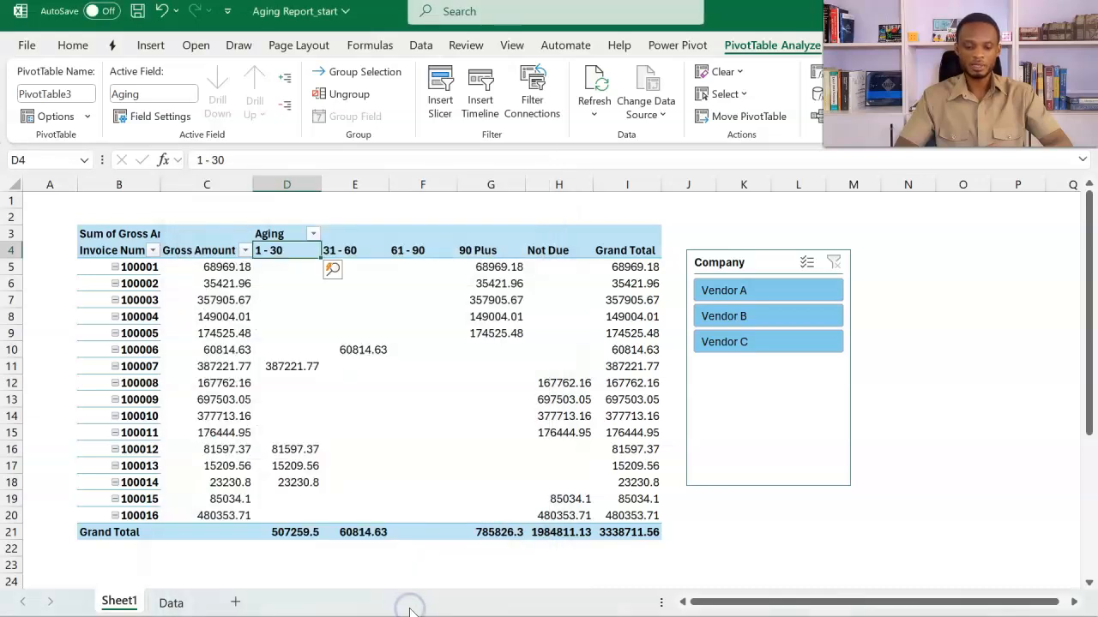
# Check the column widths while filtering by Vendor A, Vendor B and Vendor C in turn, and clear the slicer filter
pyautogui.click(793, 290)
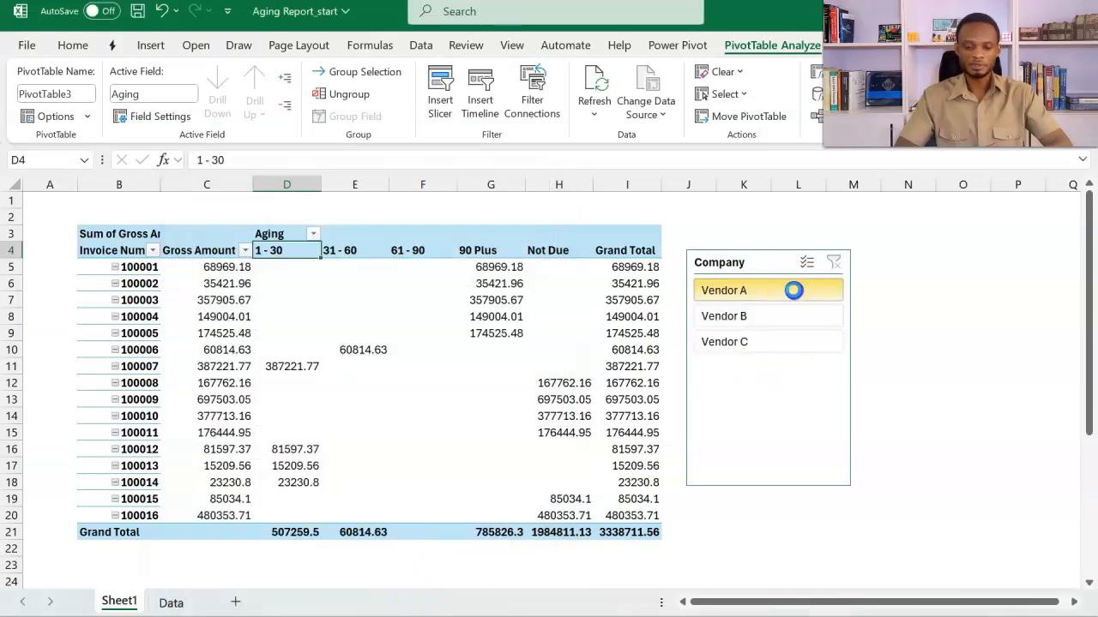
pyautogui.click(792, 311)
pyautogui.click(787, 342)
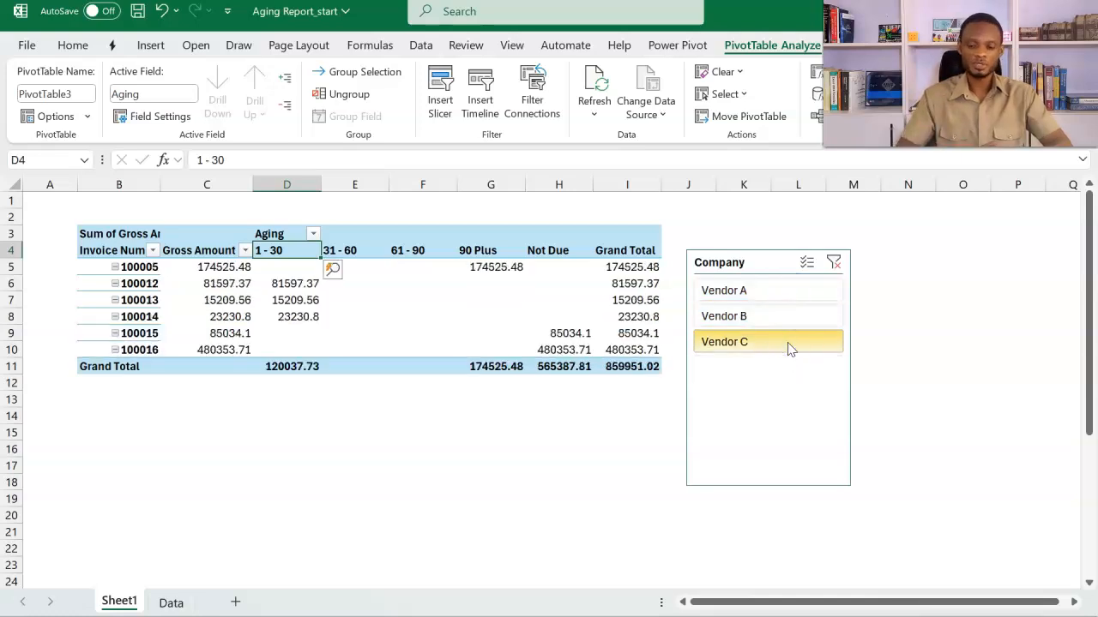
pyautogui.click(831, 264)
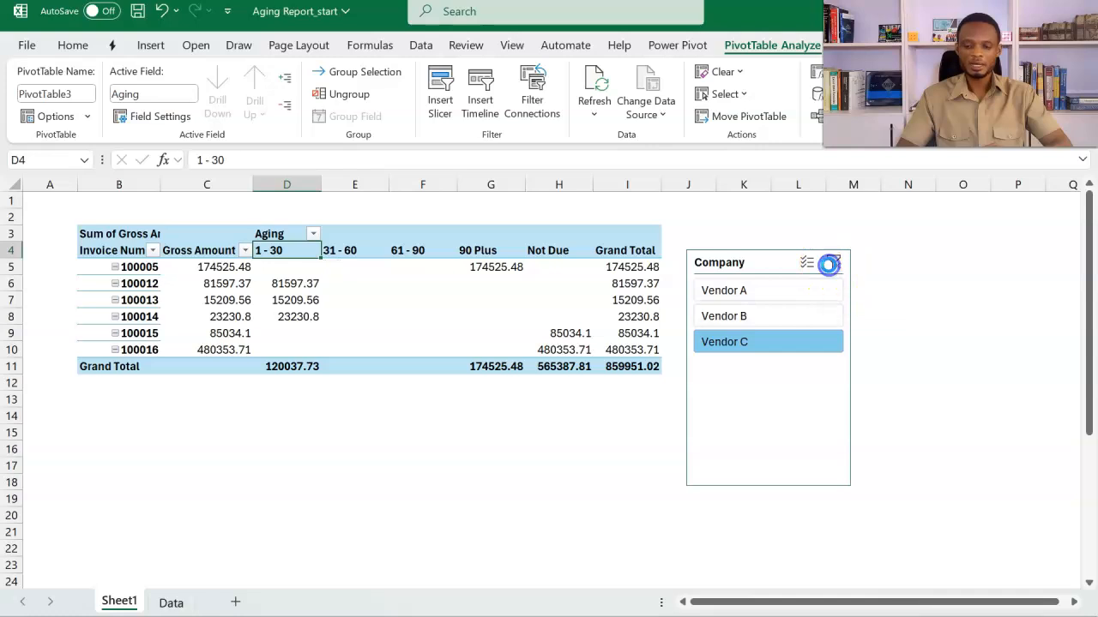
# Set the PivotTable's grand totals to show for columns only
pyautogui.click(851, 45)
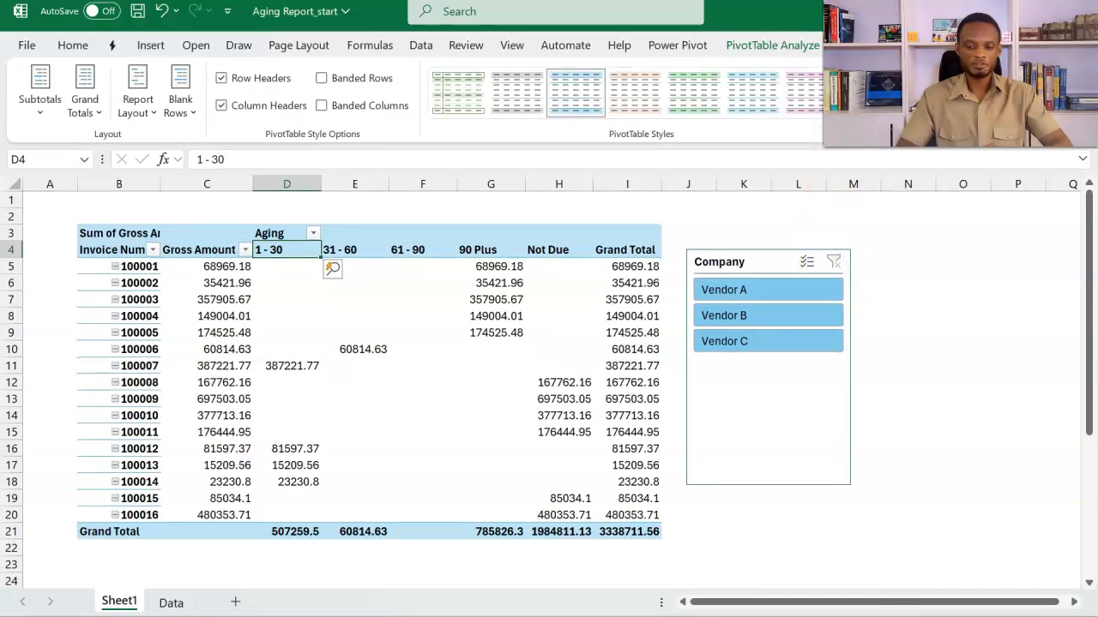
pyautogui.click(94, 93)
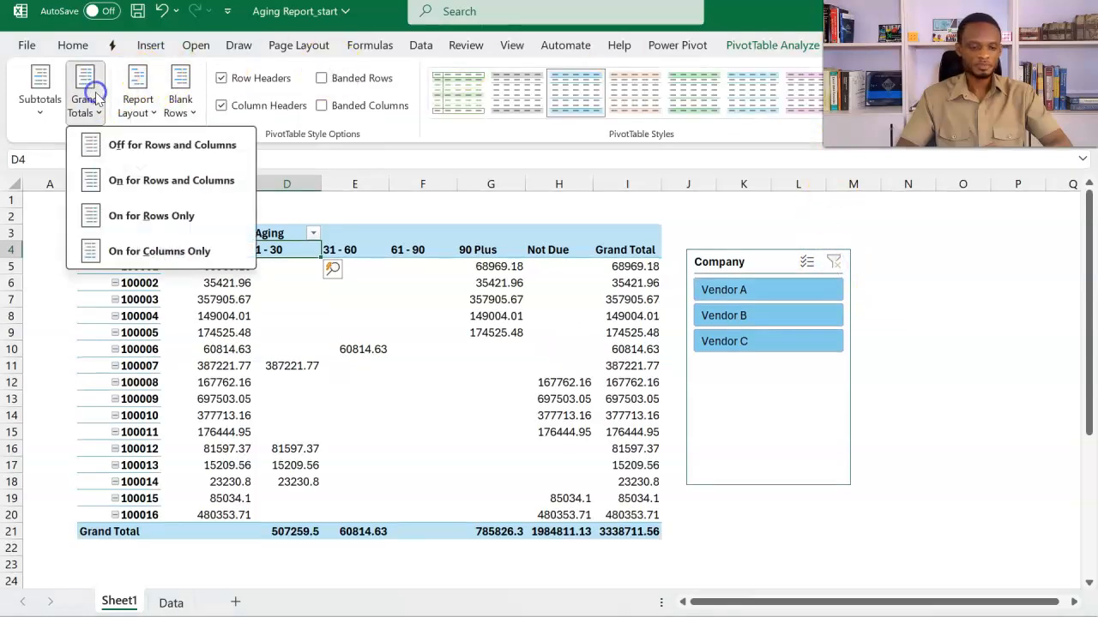
pyautogui.click(137, 253)
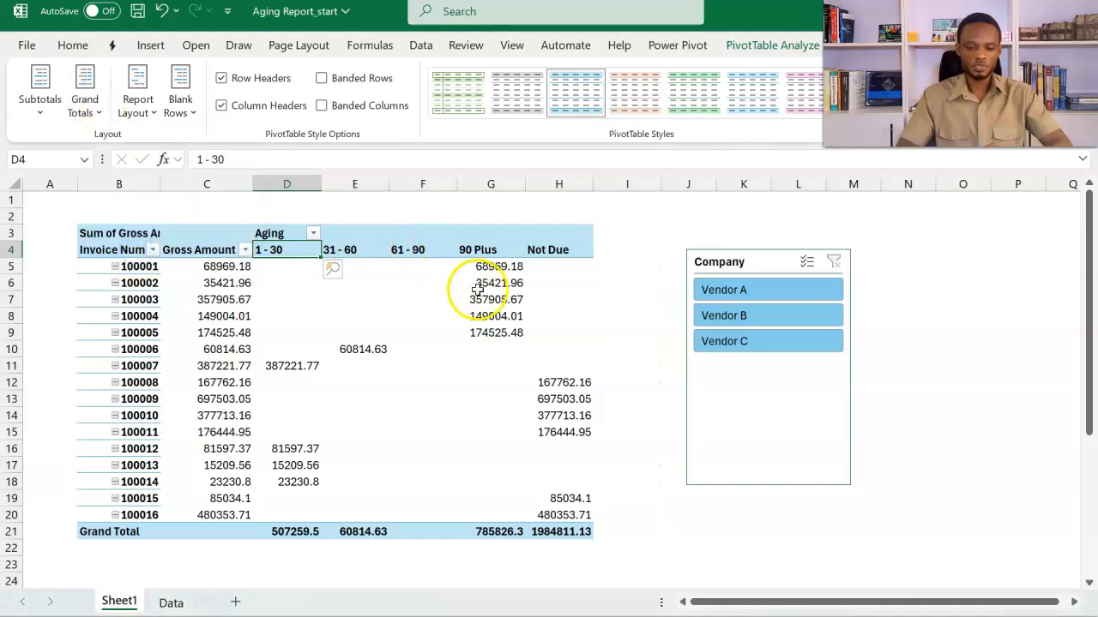
pyautogui.click(522, 295)
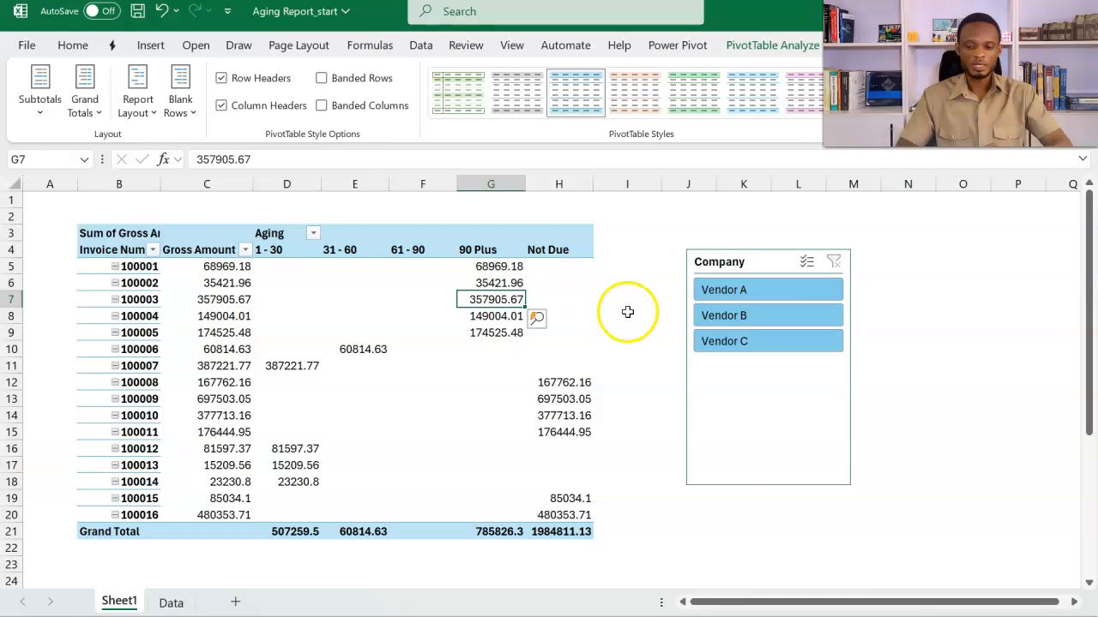
pyautogui.moveTo(590, 482)
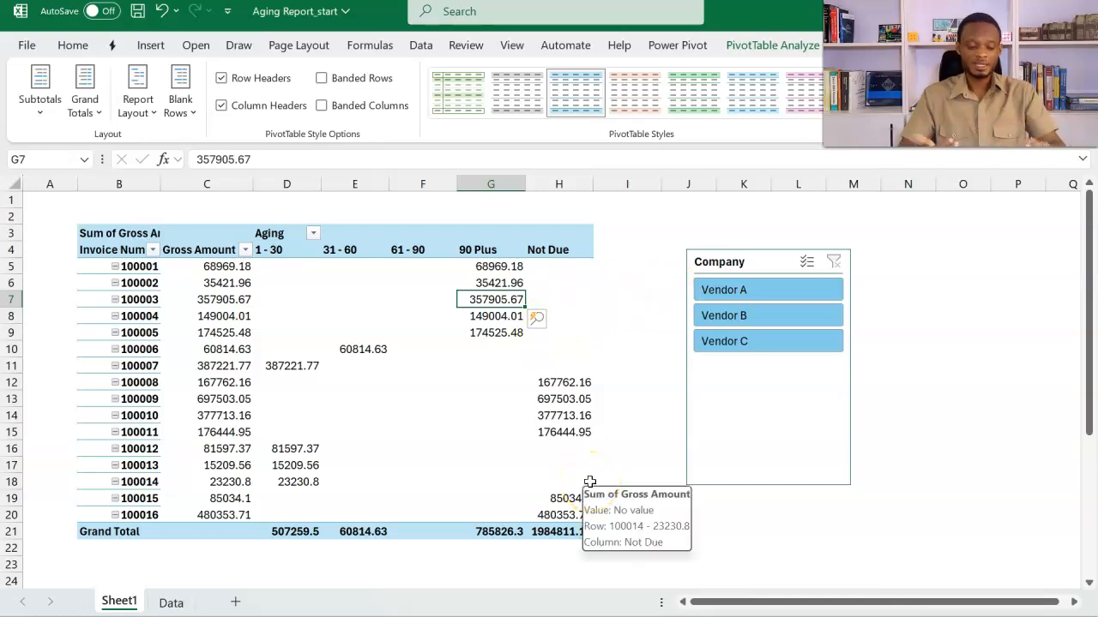
# Switch to the Aging Report_finish2 workbook, examine its dashboard filtered by Vendor A, Vendor B and Vendor C, and clear the slicer filter
pyautogui.hotkey('alt', 'Tab')
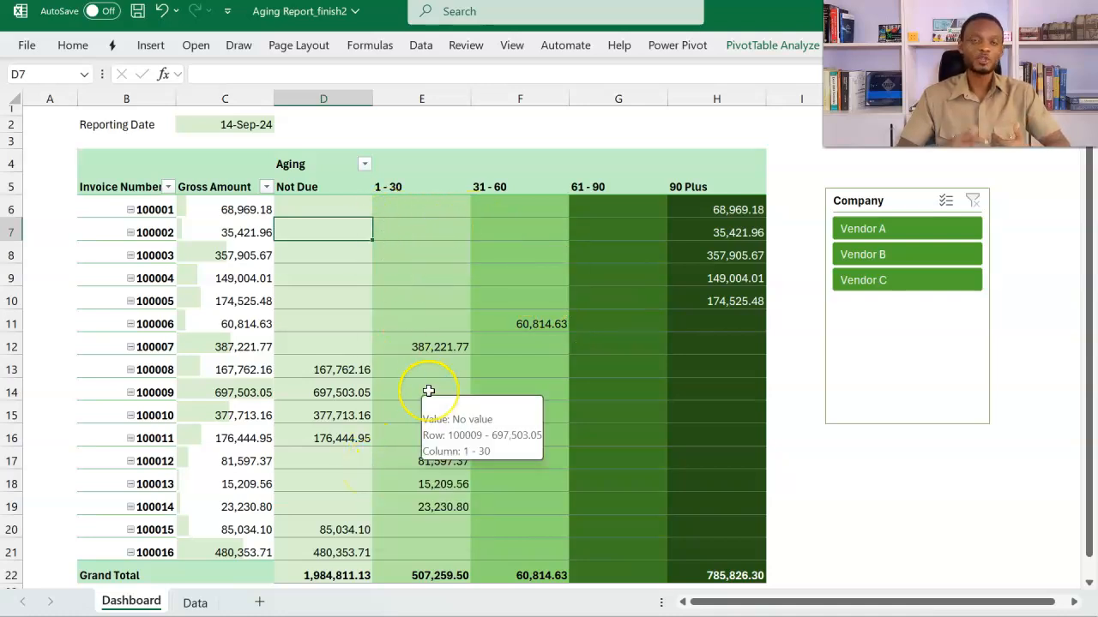
pyautogui.click(860, 230)
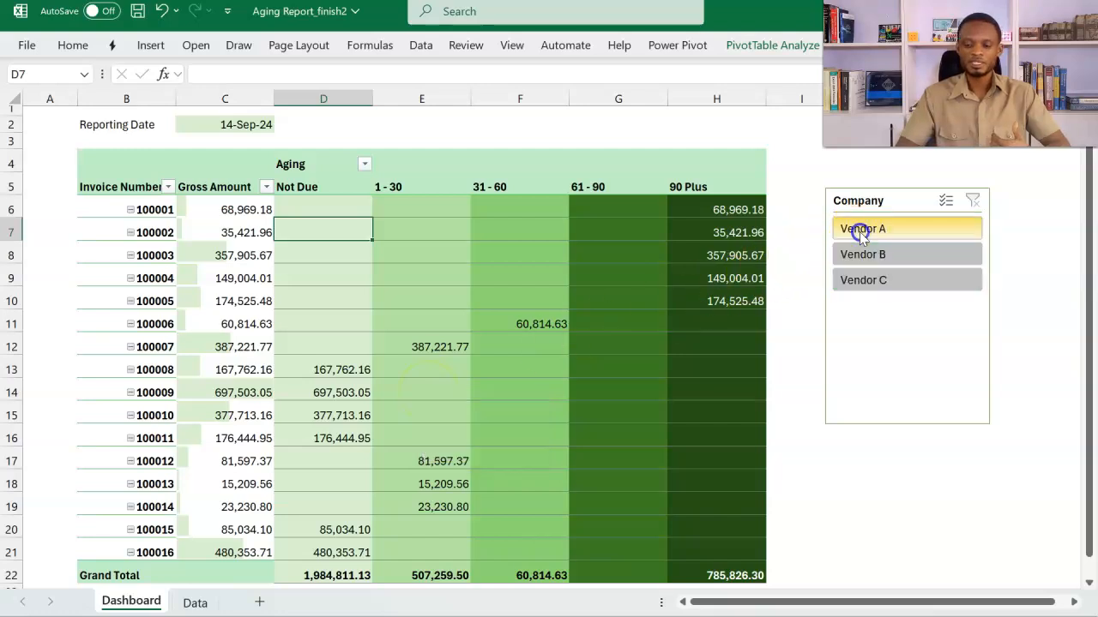
pyautogui.click(864, 256)
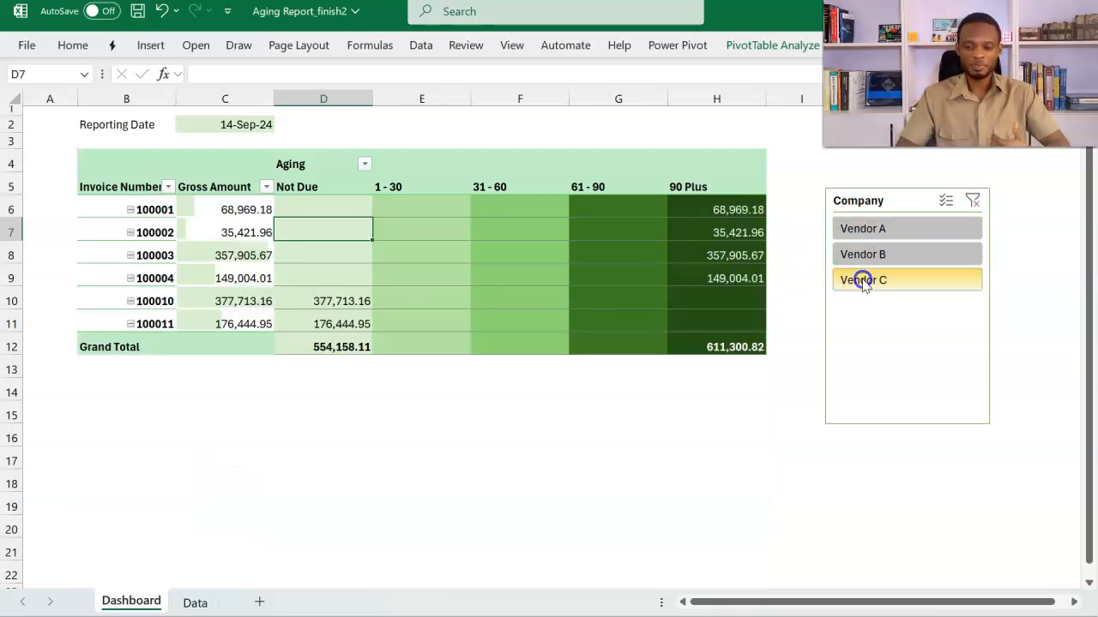
pyautogui.click(863, 279)
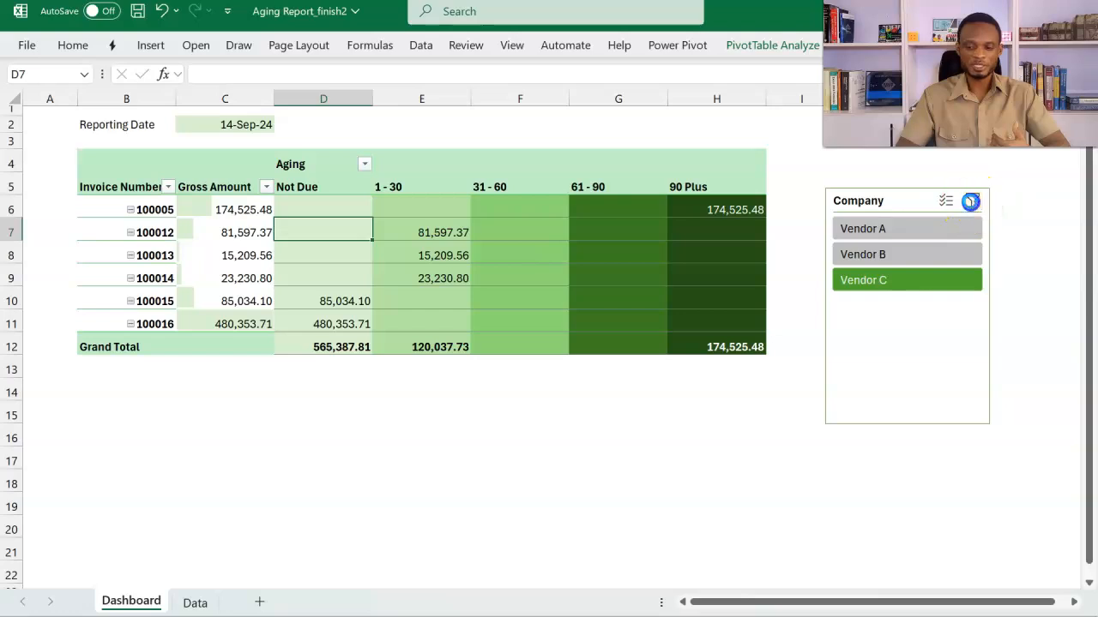
pyautogui.click(970, 201)
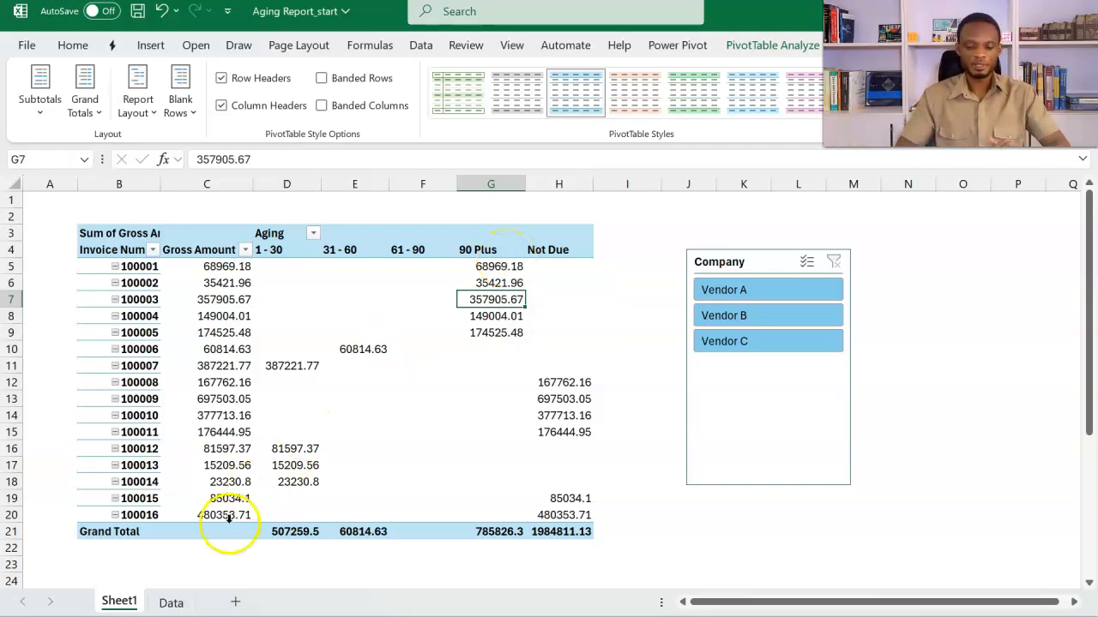
# Add a column named Sort to the Aging table on the Data sheet of Aging Report_start
pyautogui.click(170, 603)
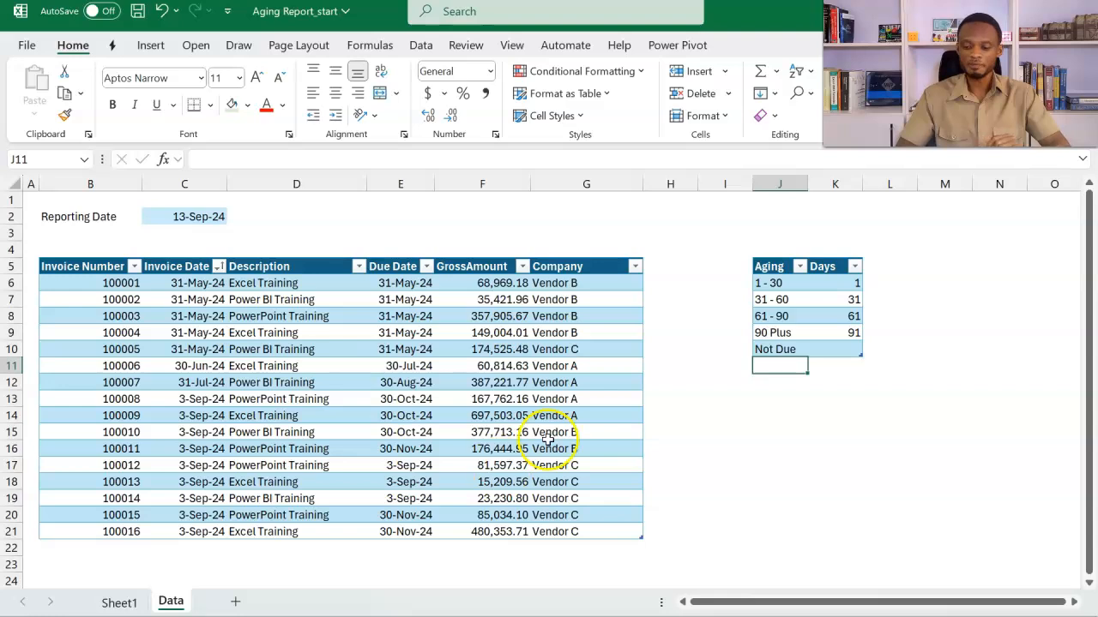
pyautogui.click(884, 271)
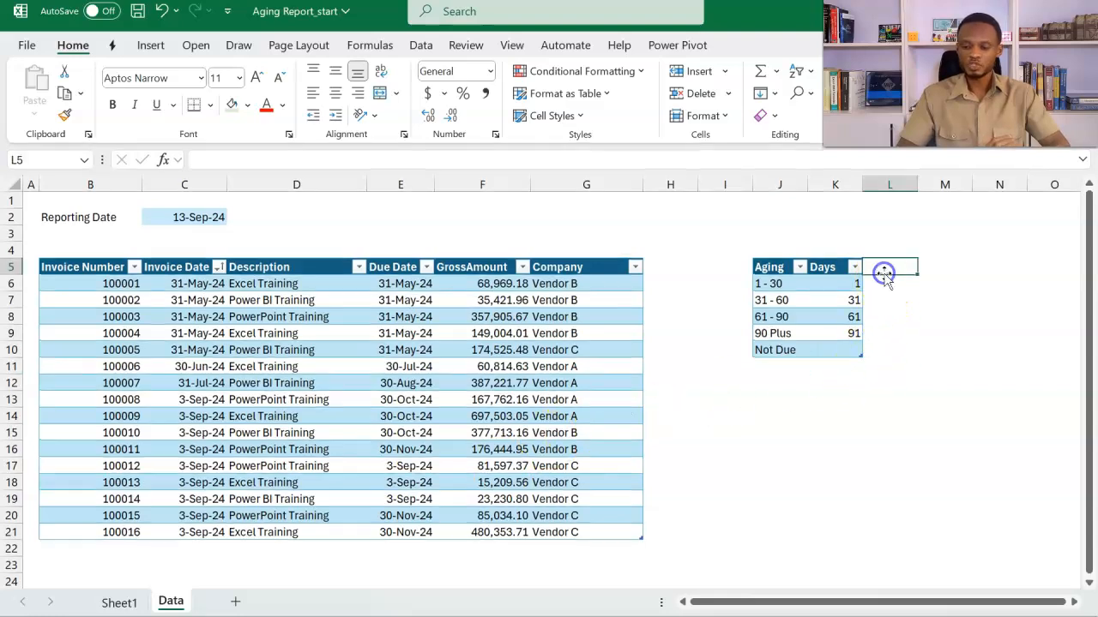
pyautogui.write('Sort')
pyautogui.press('Return')
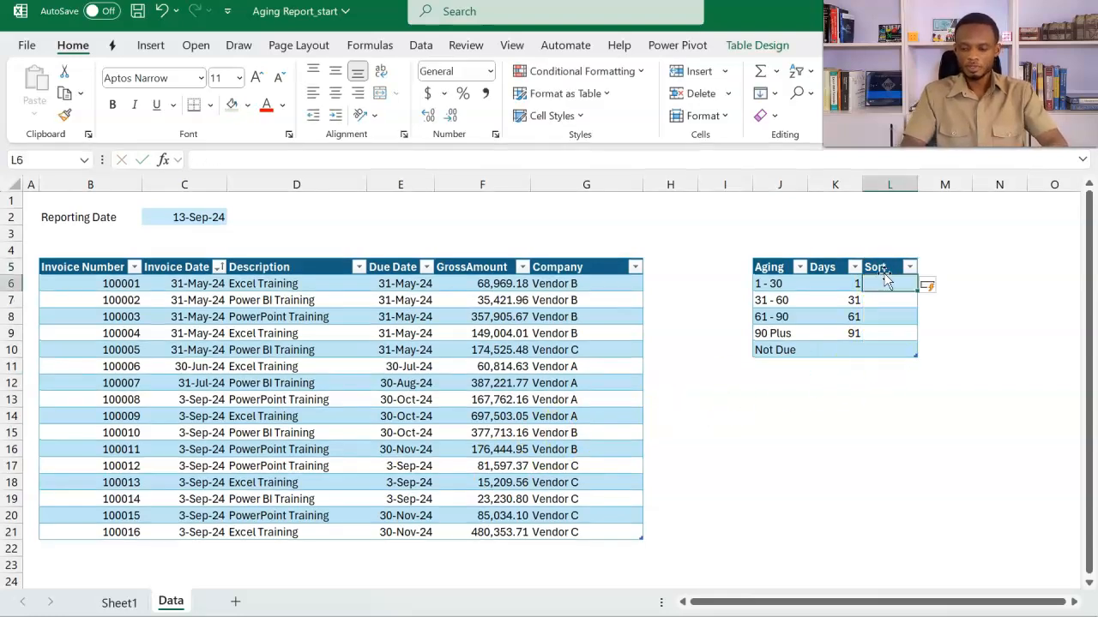
# Fill the Sort column with 1 for Not Due, 2 for 1 - 30, 3 for 31 - 60, 4 for 61 - 90 and 5 for 90 Plus
pyautogui.click(890, 348)
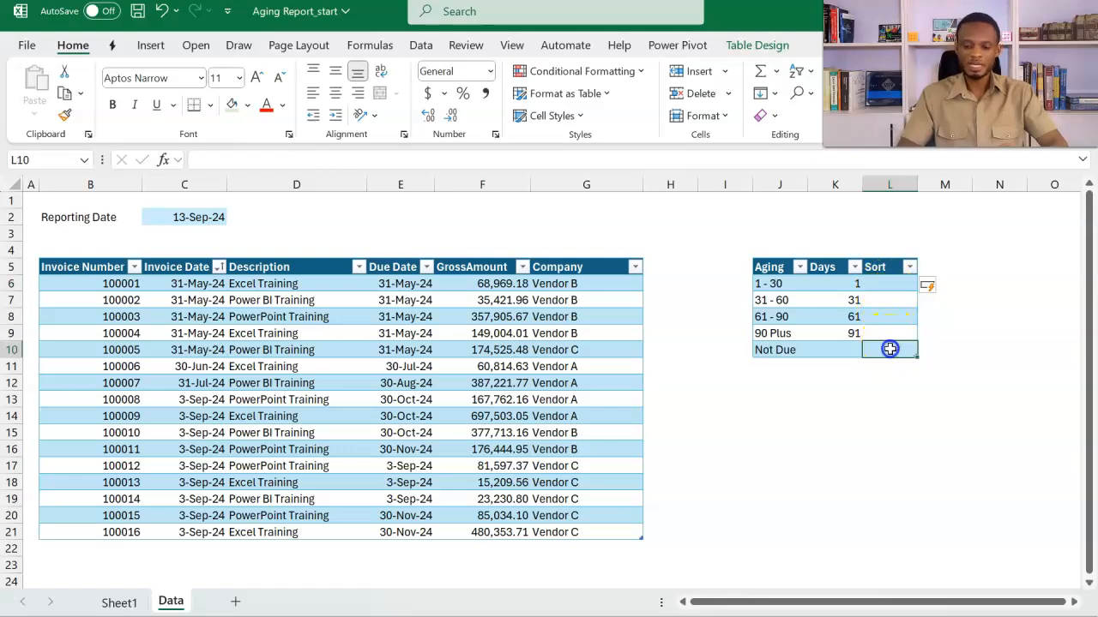
pyautogui.write('1')
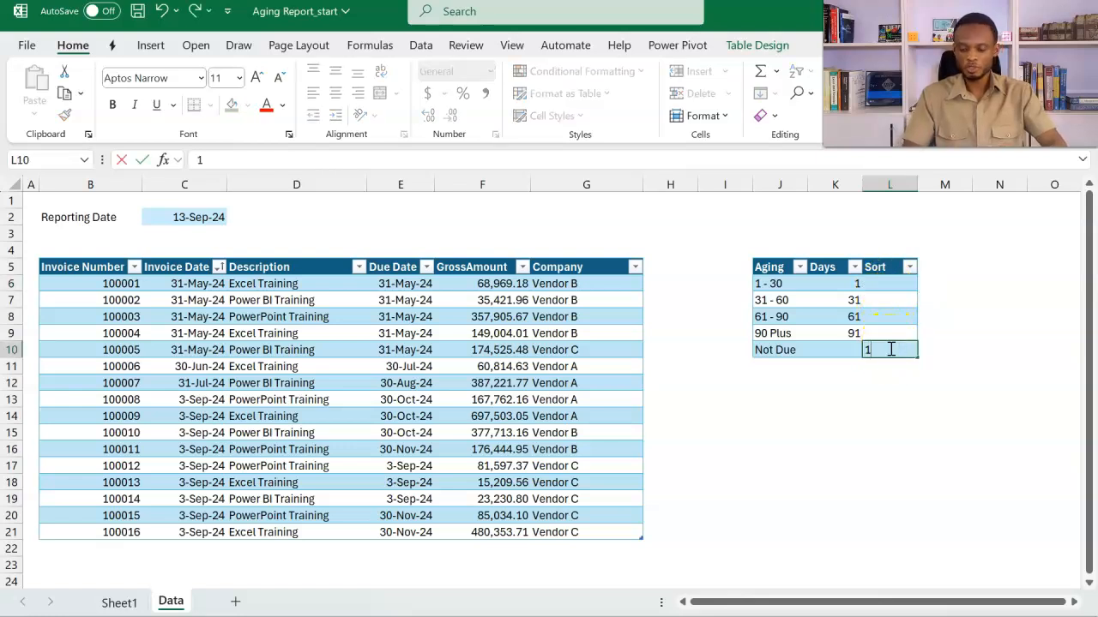
pyautogui.press('Up')
pyautogui.press('Up')
pyautogui.press('Up')
pyautogui.press('Up')
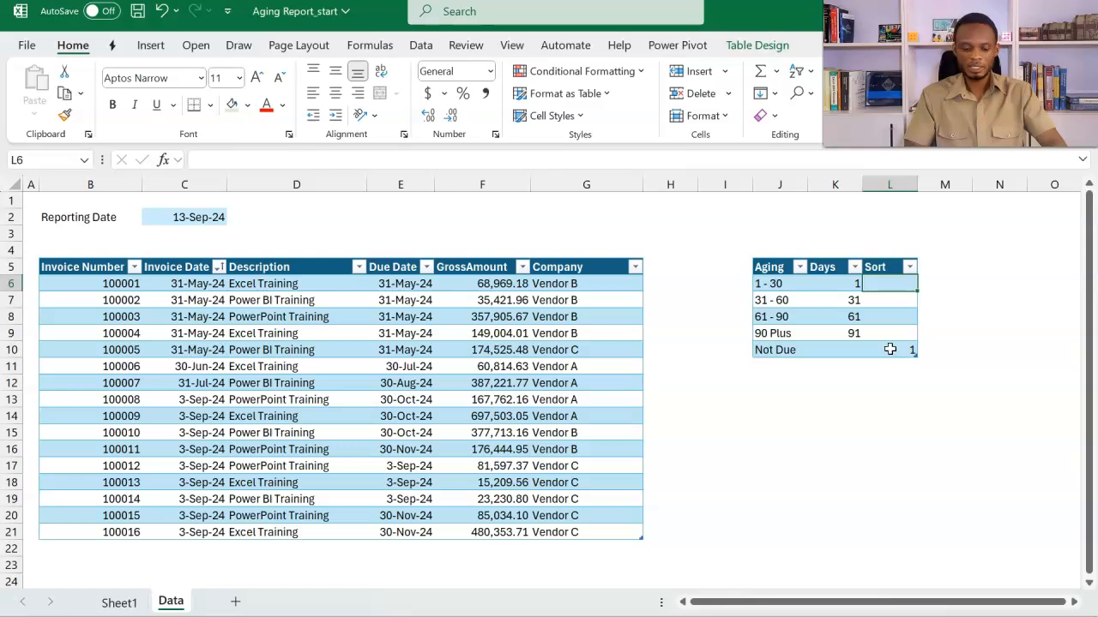
pyautogui.write('2')
pyautogui.press('Return')
pyautogui.write('3')
pyautogui.press('Return')
pyautogui.write('4')
pyautogui.press('Return')
pyautogui.write('5')
pyautogui.press('Return')
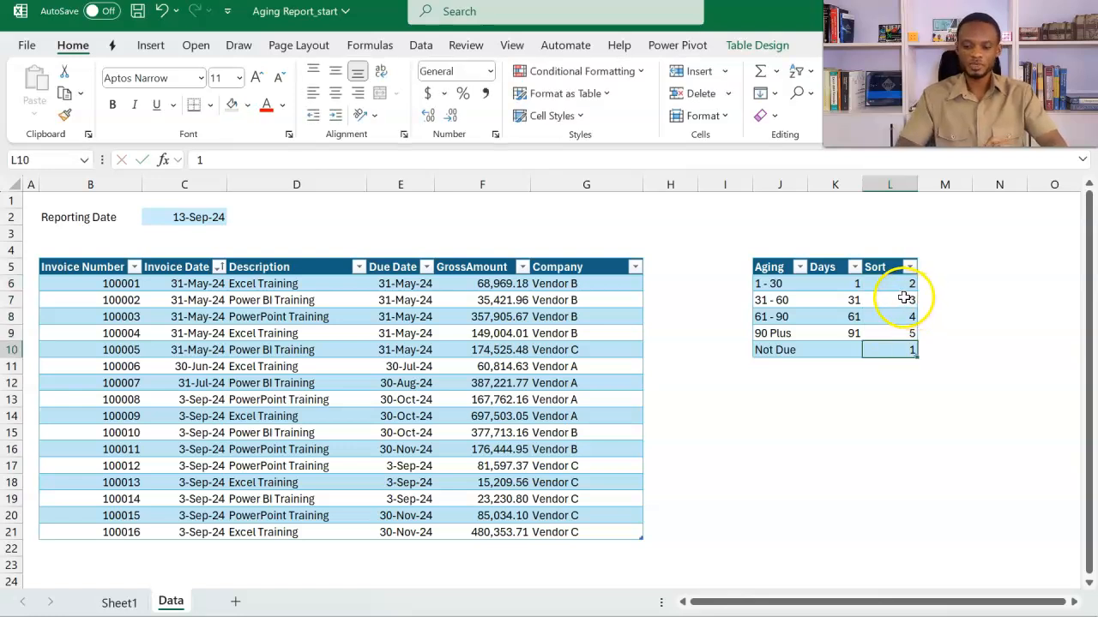
# Refresh all data in the workbook to bring the new Sort column into the Data Model
pyautogui.click(421, 47)
pyautogui.click(143, 113)
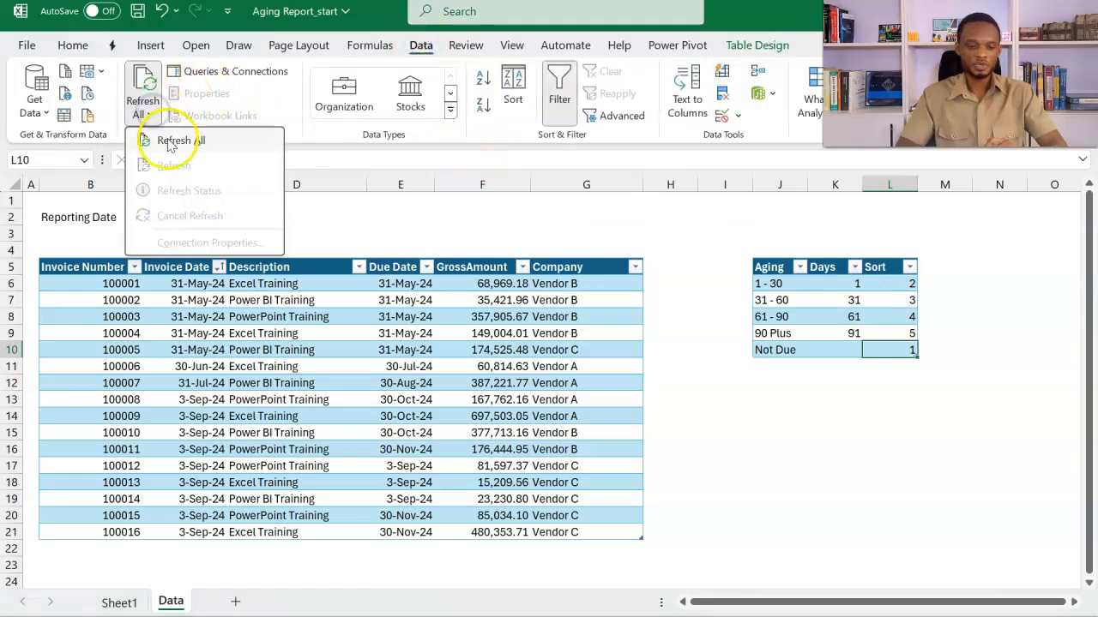
pyautogui.click(172, 142)
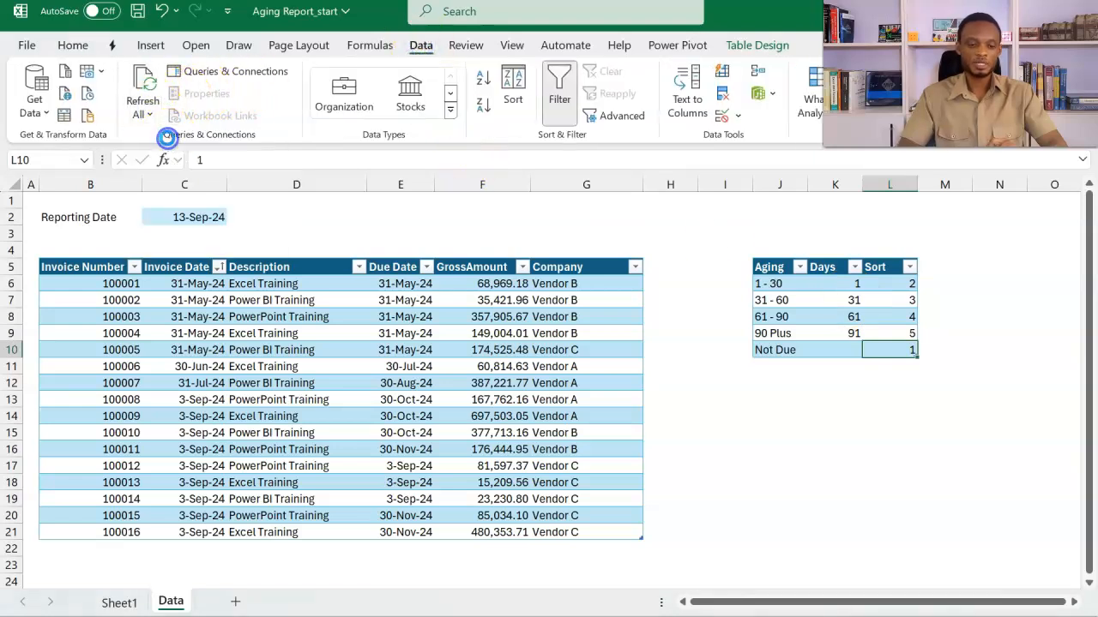
pyautogui.click(569, 75)
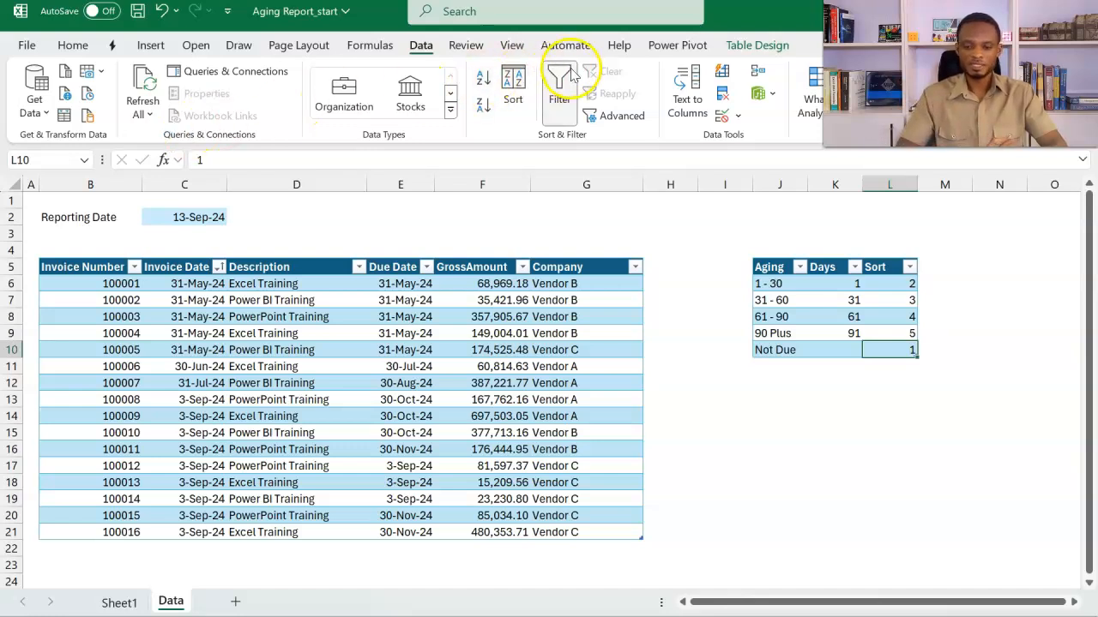
# In the Power Pivot data view, sort the Aging table's Aging column by its Sort column, and close Power Pivot
pyautogui.click(676, 45)
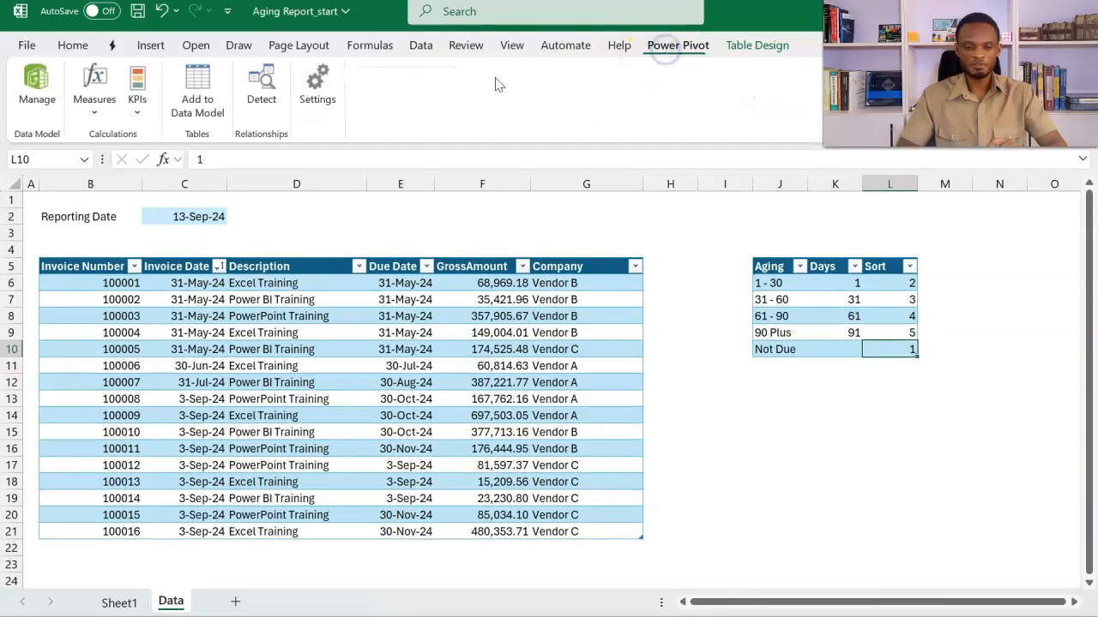
pyautogui.click(36, 86)
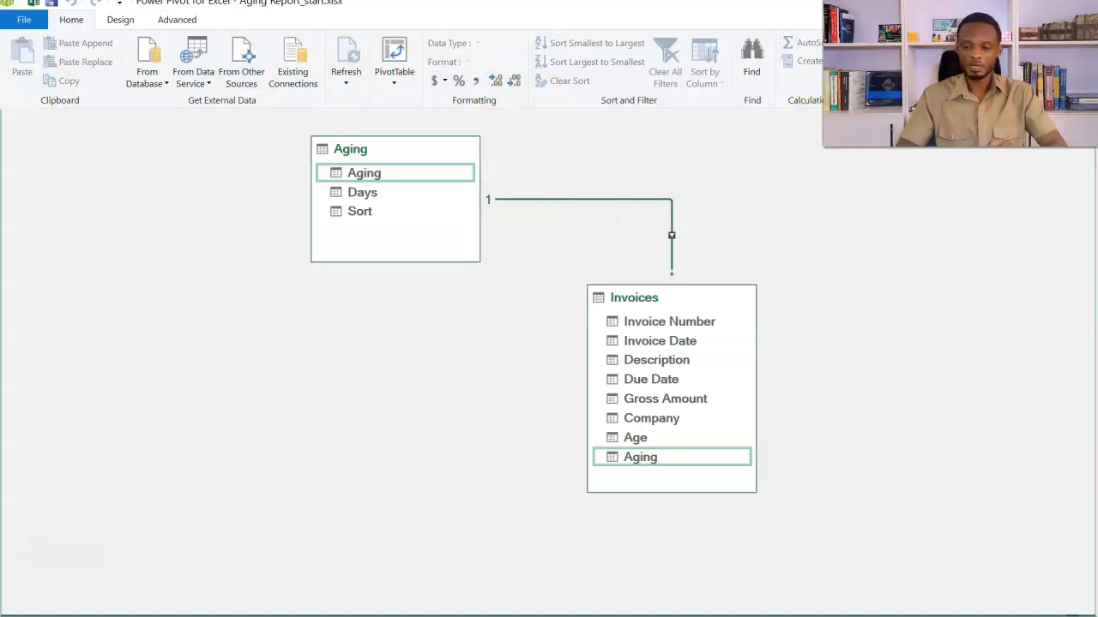
pyautogui.click(869, 64)
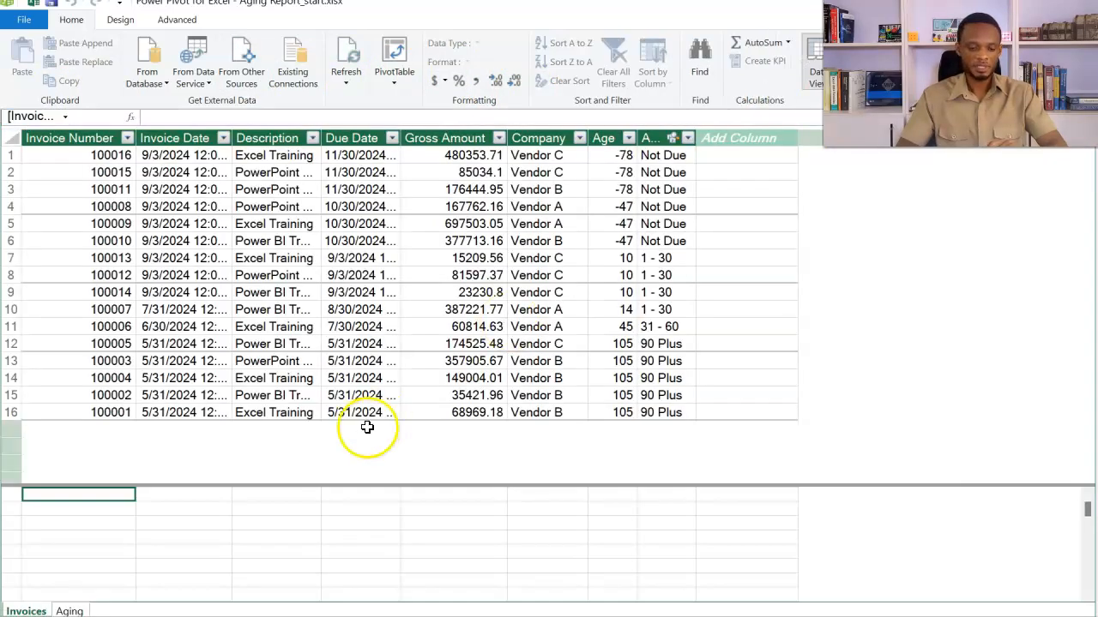
pyautogui.click(70, 610)
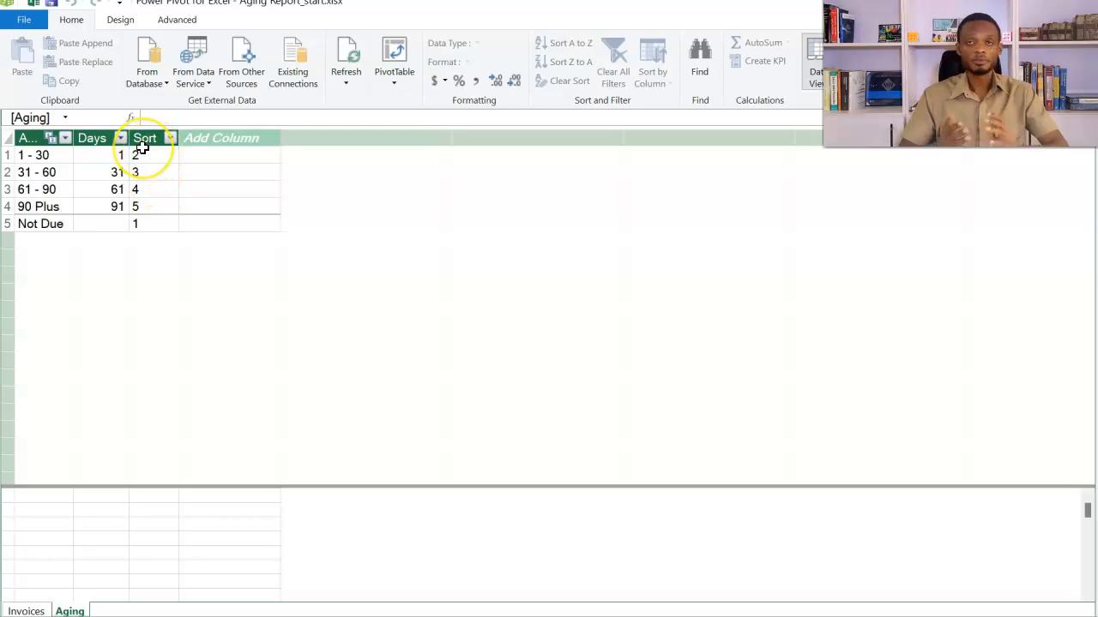
pyautogui.click(38, 139)
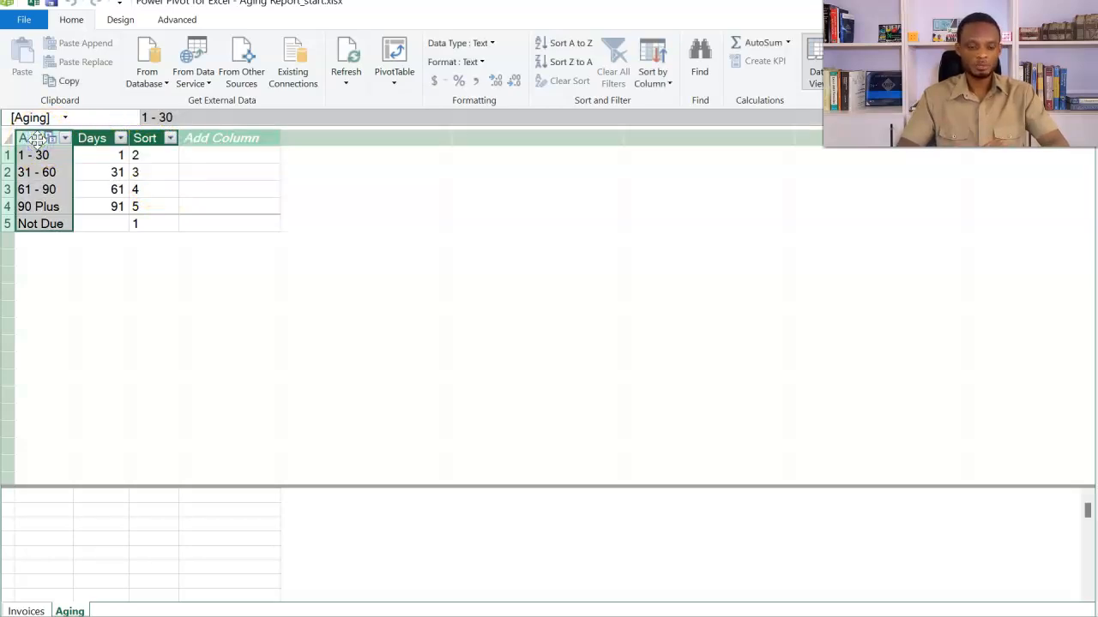
pyautogui.click(651, 82)
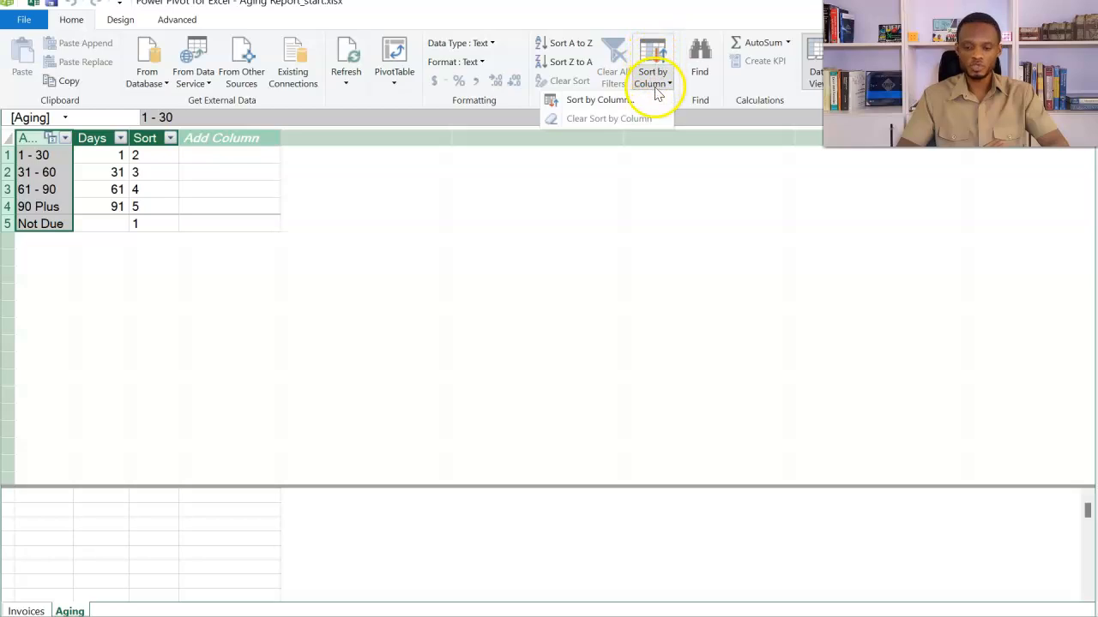
pyautogui.click(644, 100)
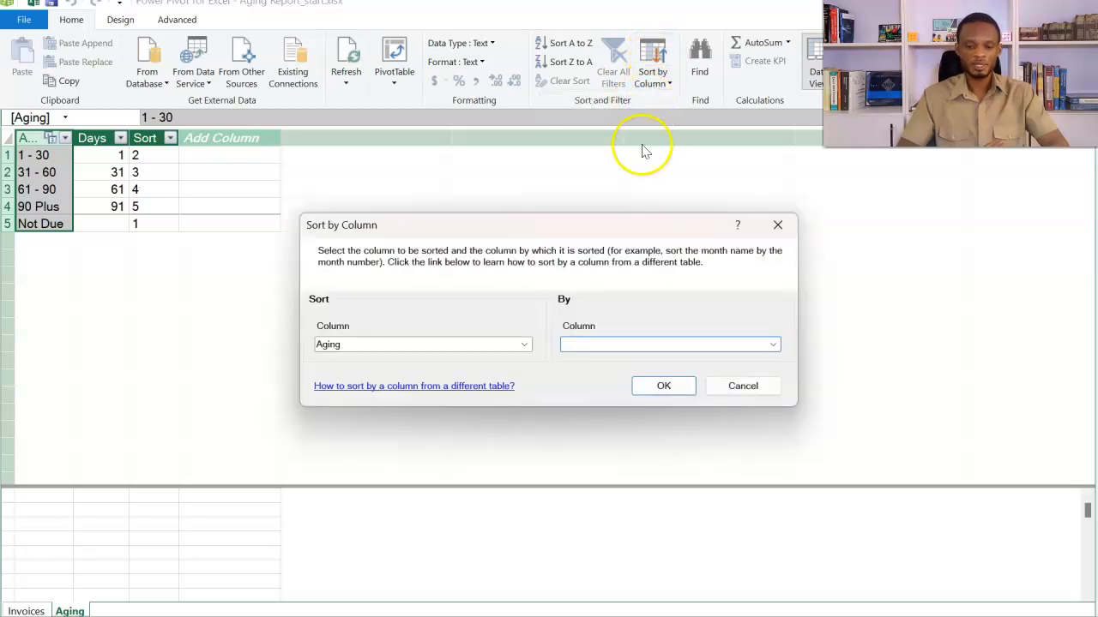
pyautogui.click(766, 344)
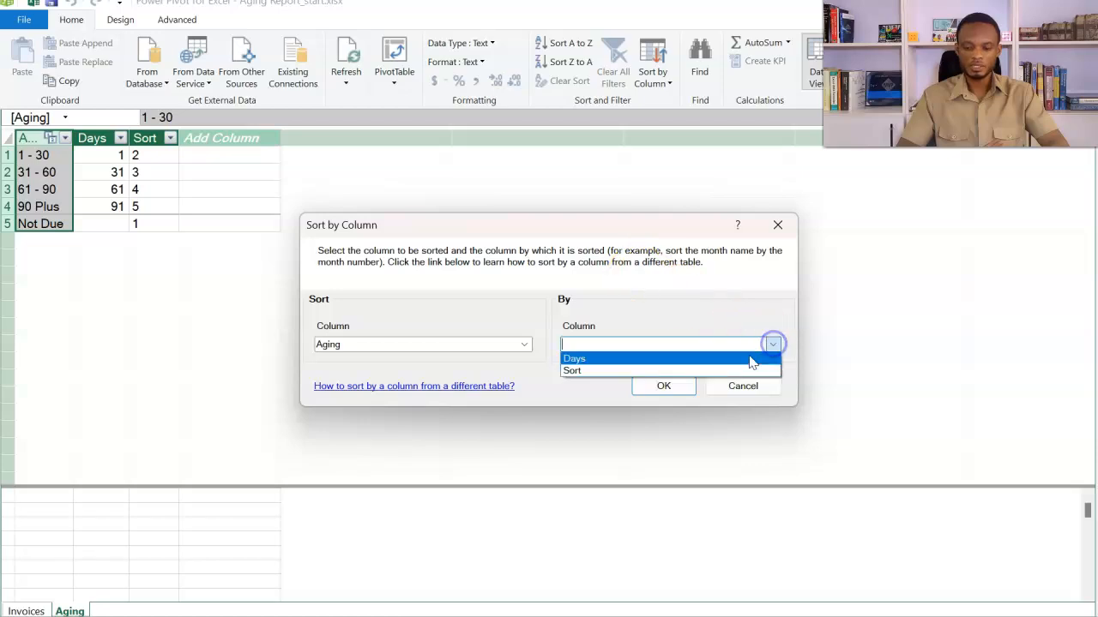
pyautogui.click(735, 370)
pyautogui.click(665, 386)
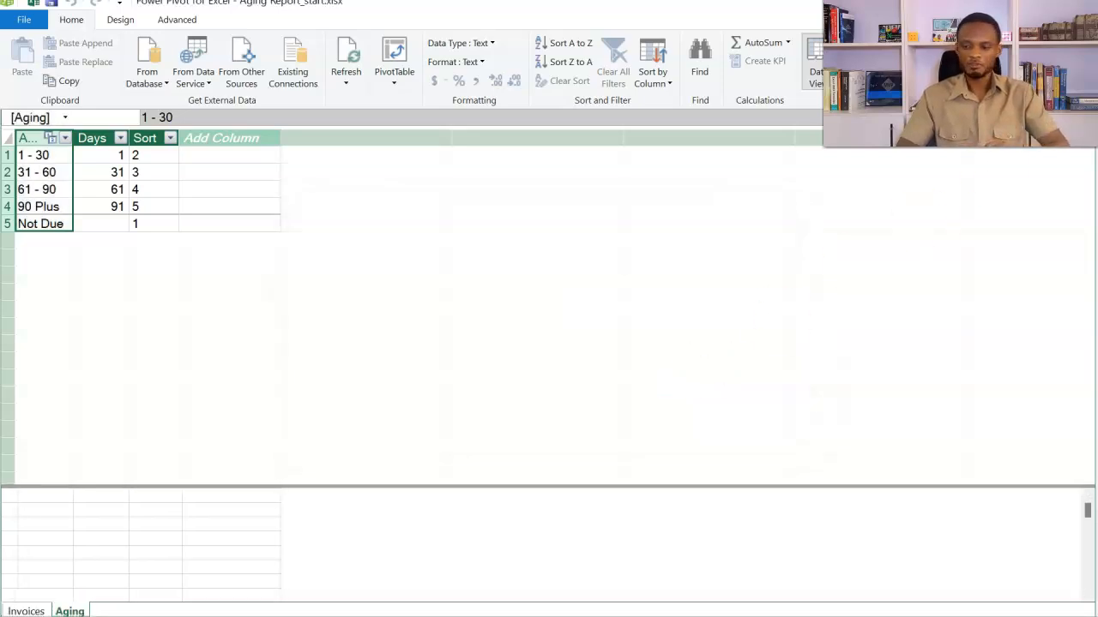
pyautogui.hotkey('alt', 'F4')
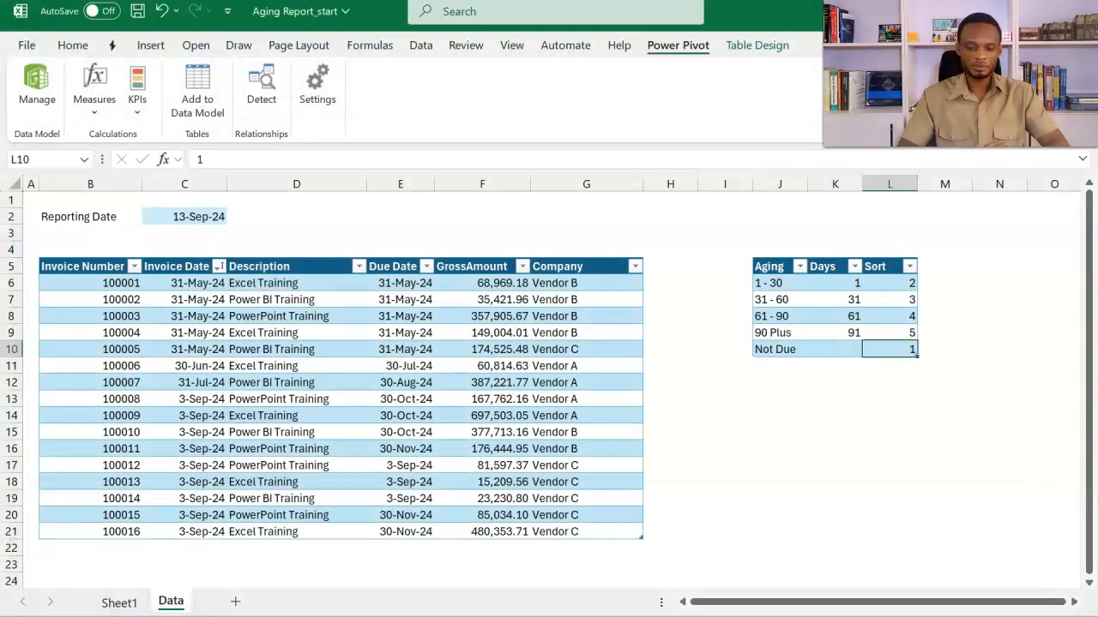
# Autofit the width of column B, which holds the invoice numbers, in the PivotTable on Sheet1
pyautogui.click(144, 603)
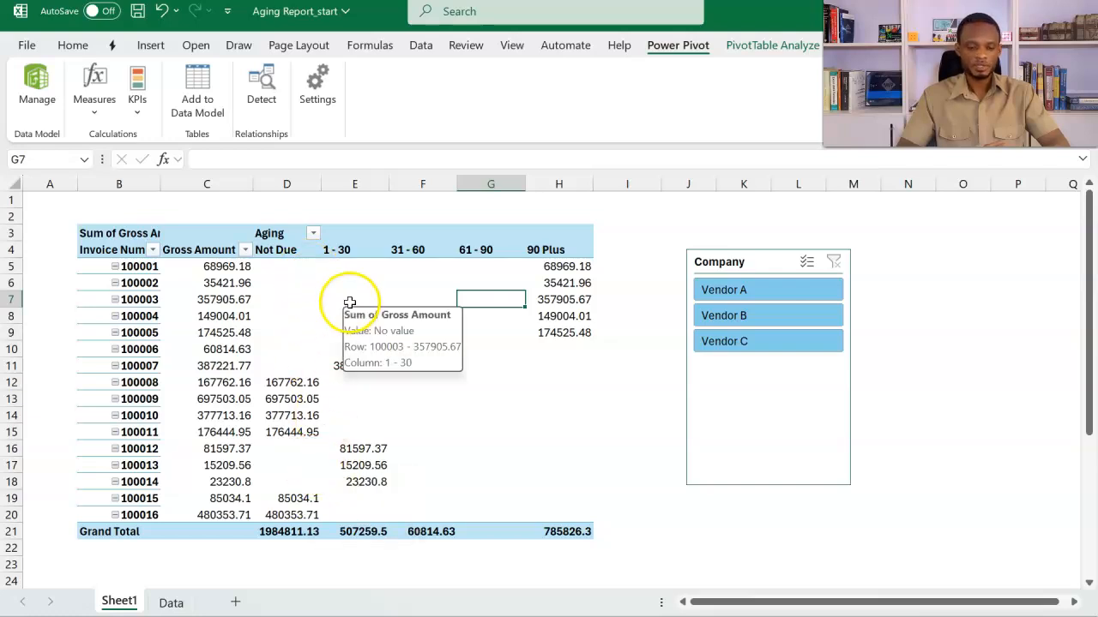
pyautogui.doubleClick(162, 184)
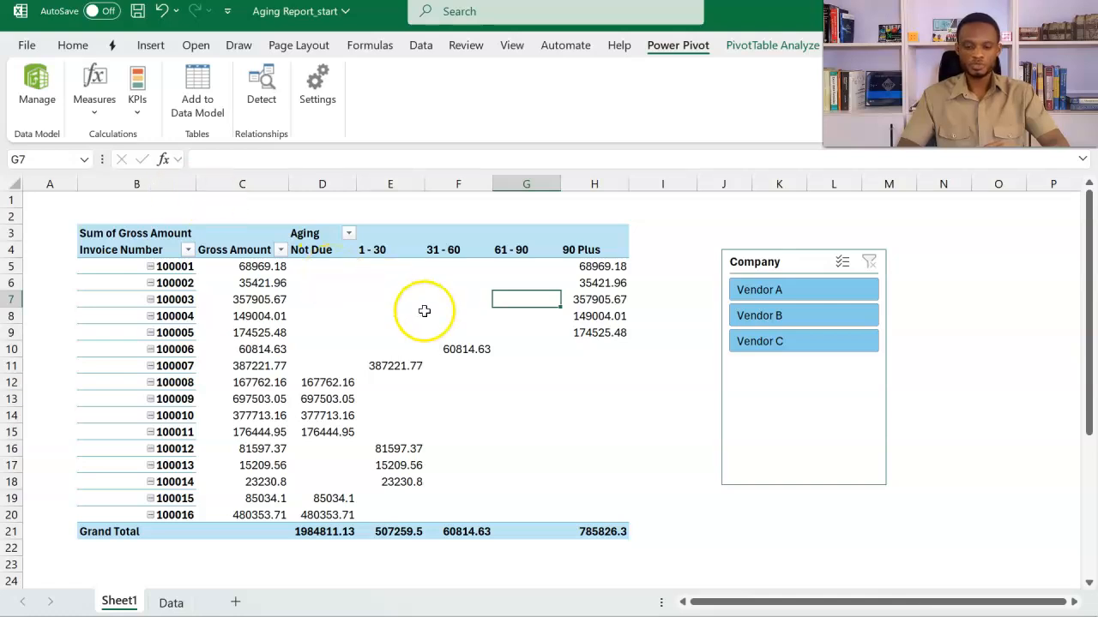
# Check the order of the aging columns for Vendor A, Vendor B and Vendor C with the Company slicer, and clear the filter
pyautogui.click(742, 290)
pyautogui.click(756, 316)
pyautogui.click(761, 343)
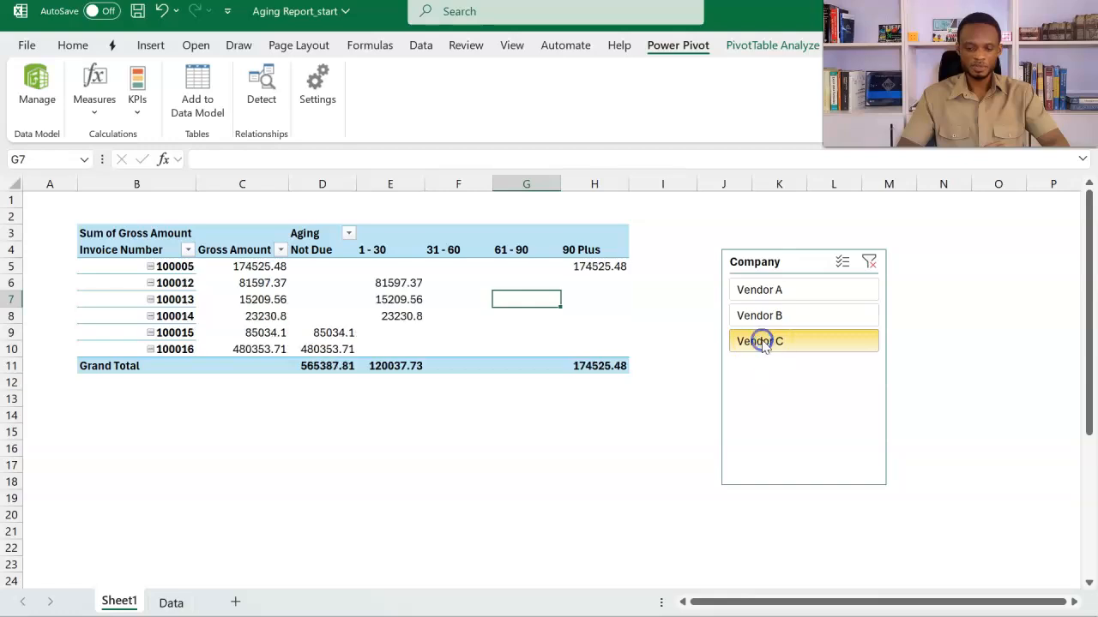
pyautogui.click(869, 263)
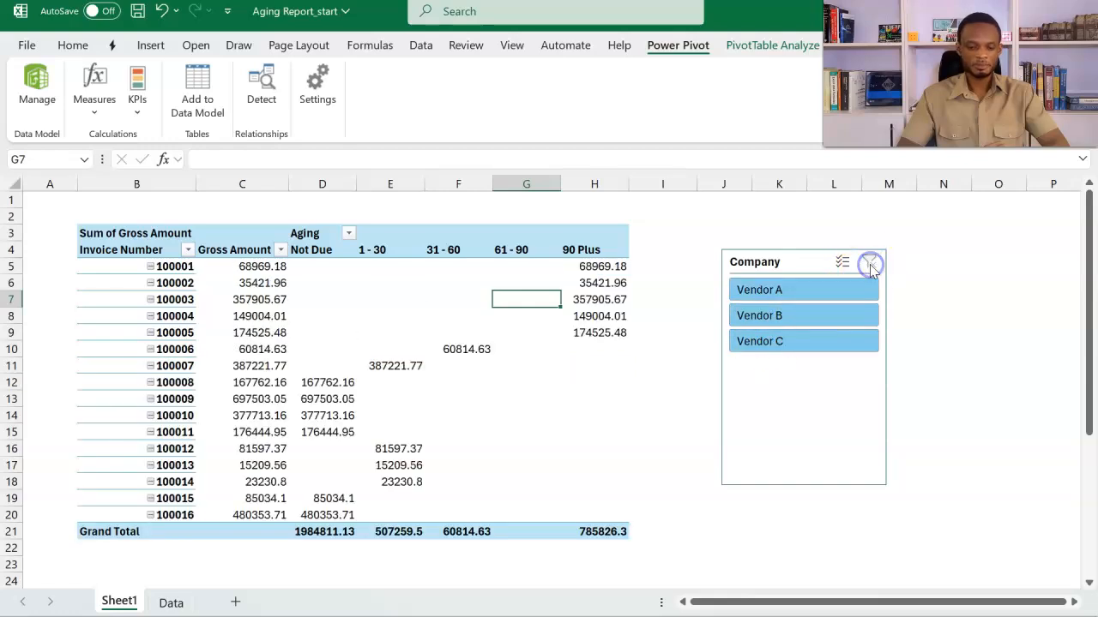
pyautogui.click(607, 419)
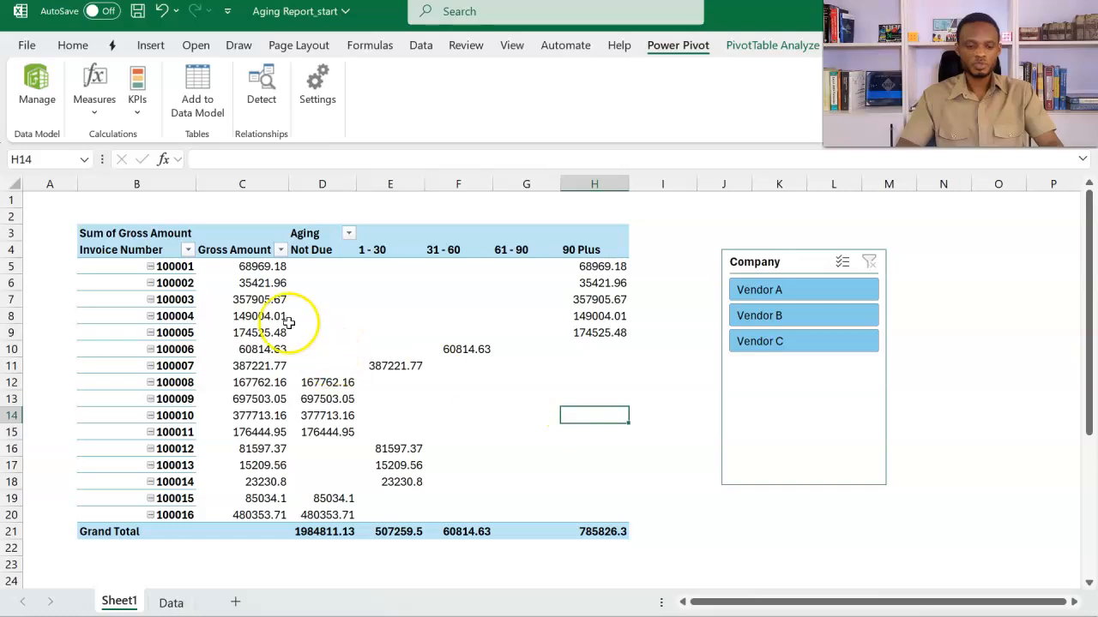
# Set the width of all the PivotTable's columns, B through H, to 15
pyautogui.click(84, 234)
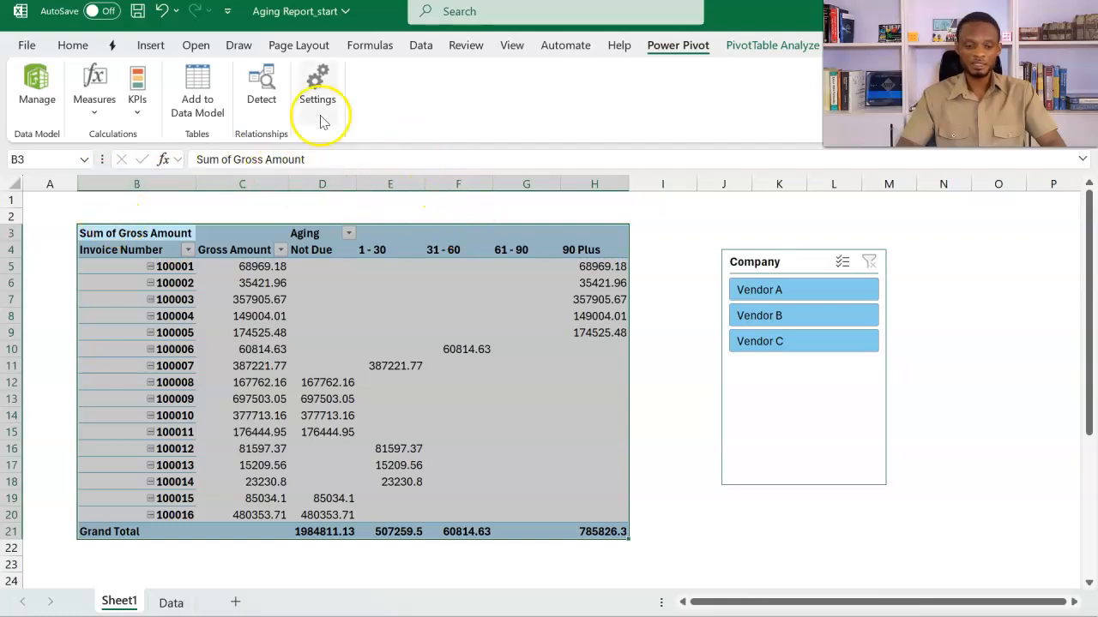
pyautogui.click(73, 45)
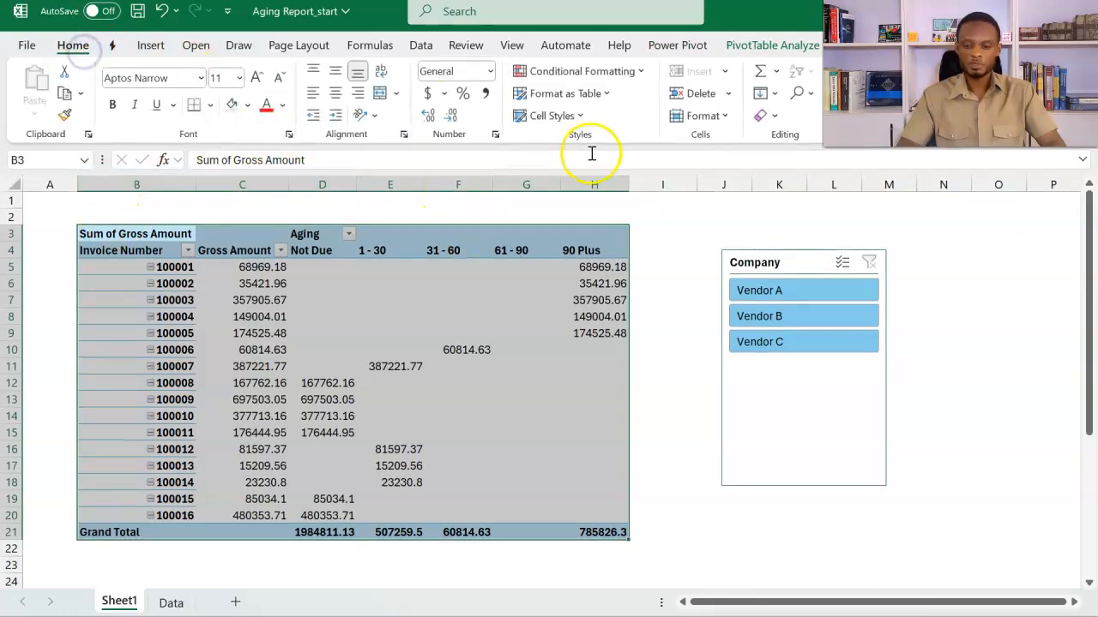
pyautogui.click(716, 115)
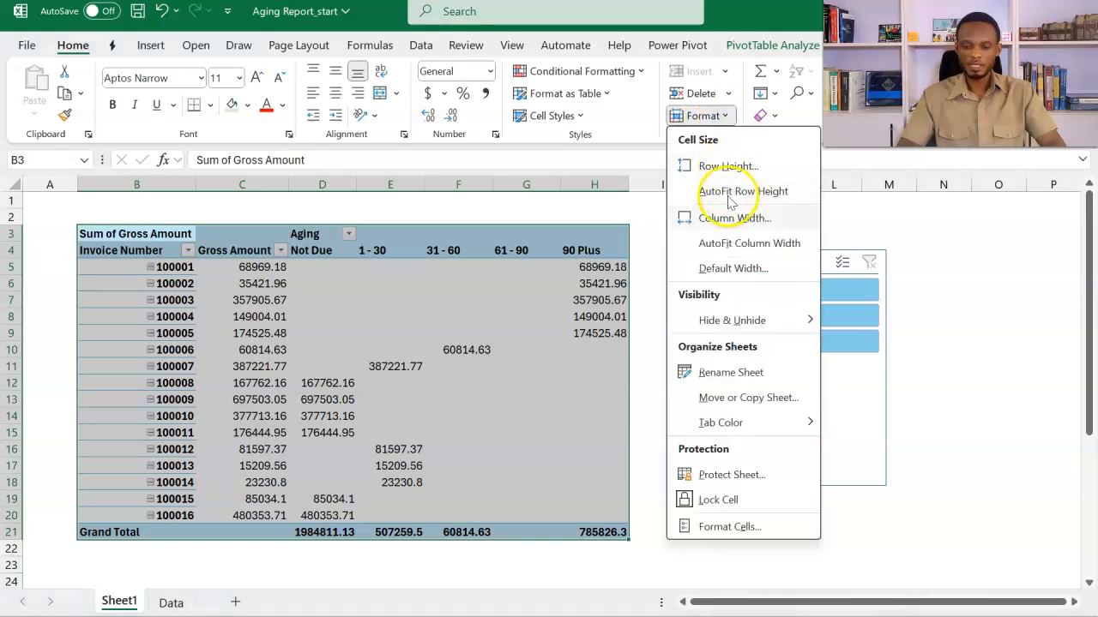
pyautogui.click(716, 217)
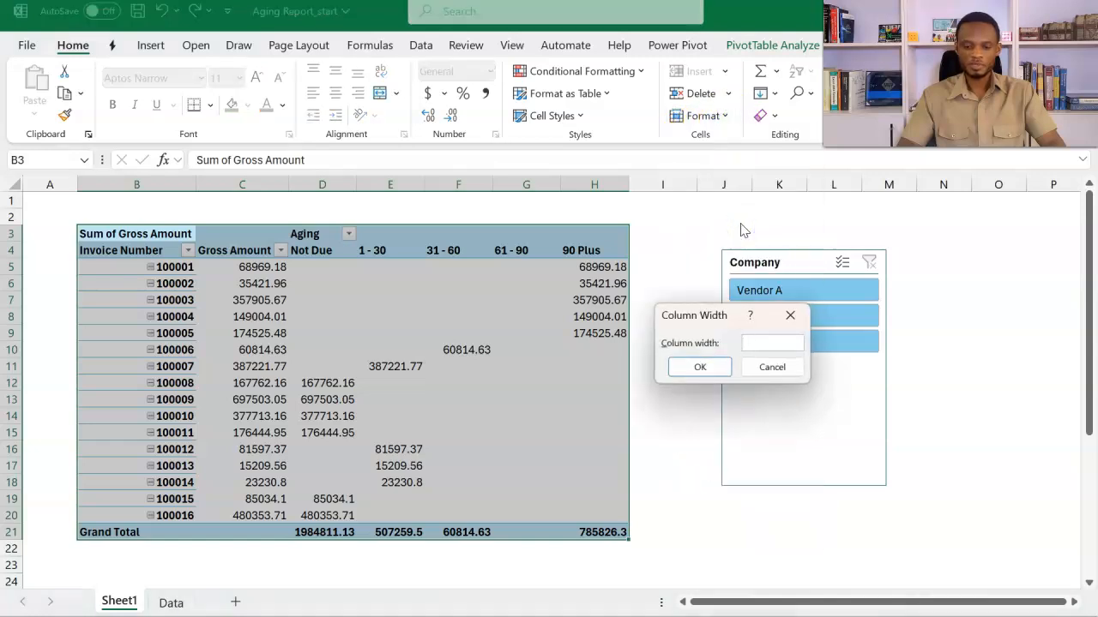
pyautogui.write('15')
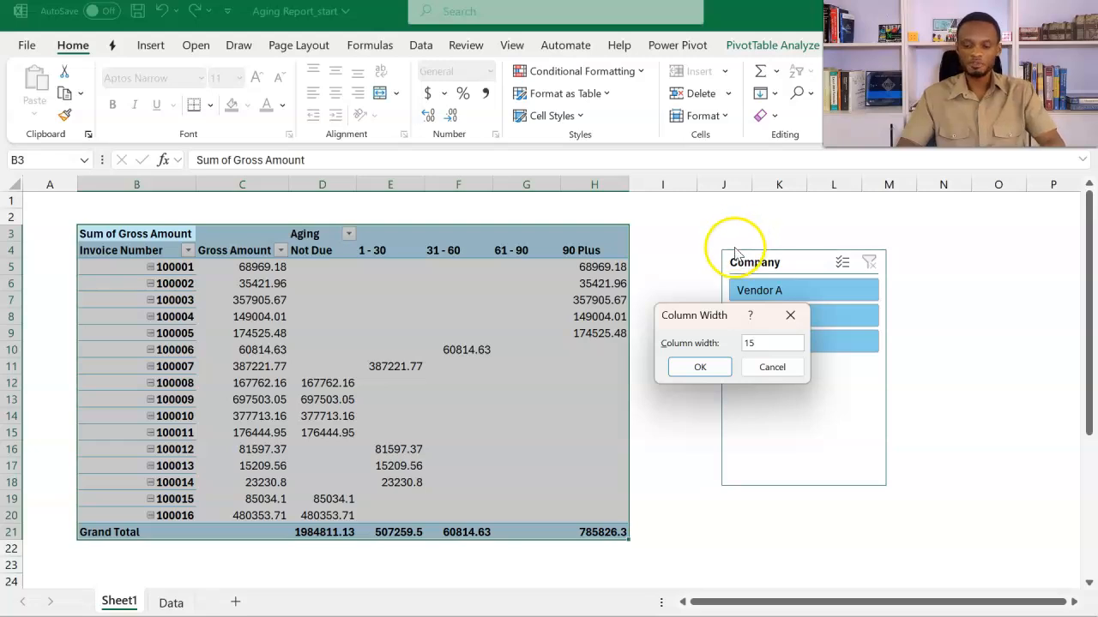
pyautogui.click(699, 367)
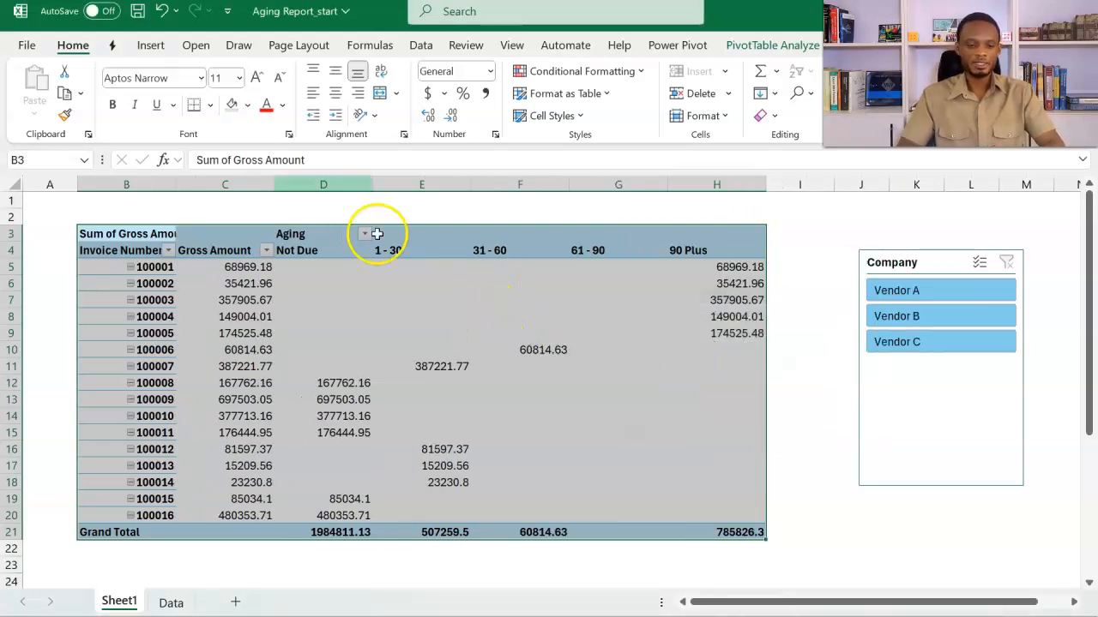
# Set the row height of all the PivotTable's rows to 20 and collapse the ribbon
pyautogui.click(705, 116)
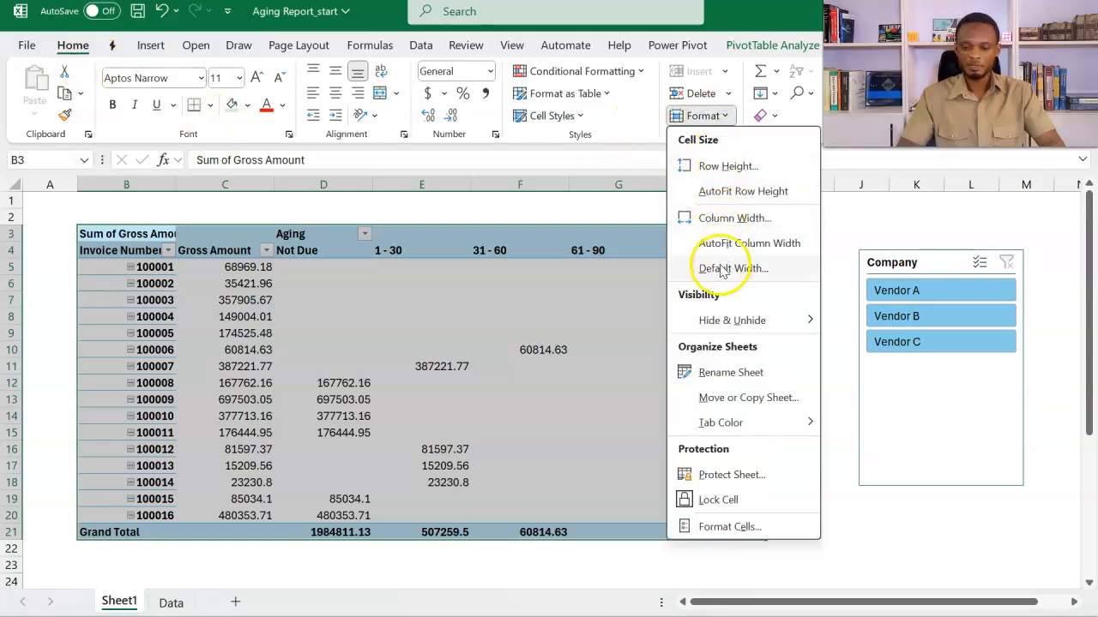
pyautogui.click(729, 165)
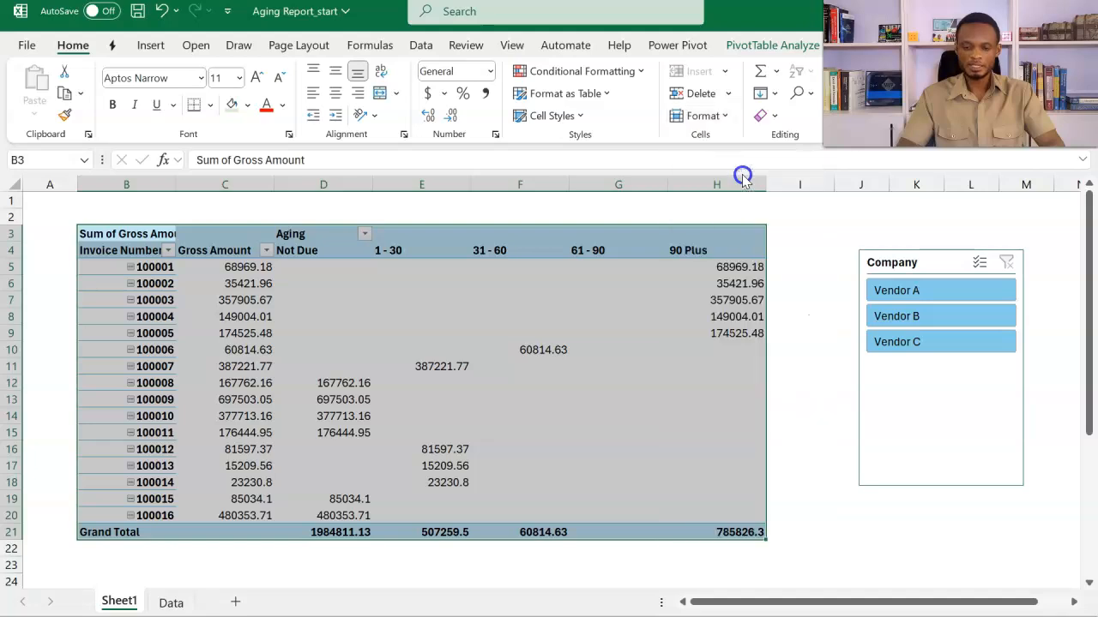
pyautogui.write('20')
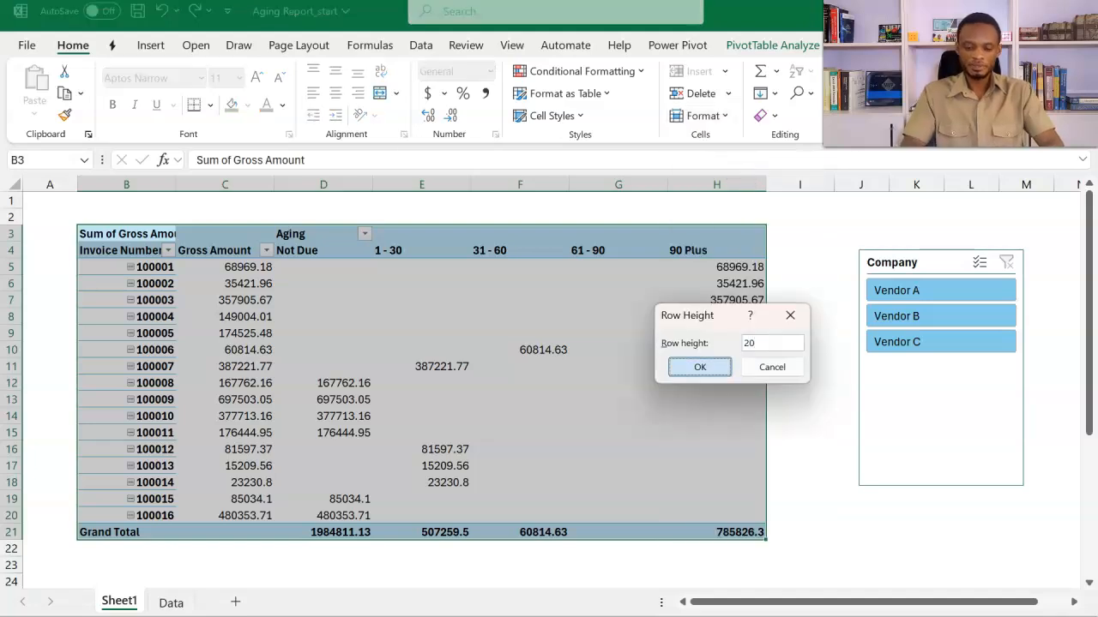
pyautogui.click(700, 367)
pyautogui.scroll(-1, 678, 344)
pyautogui.scroll(1, 677, 344)
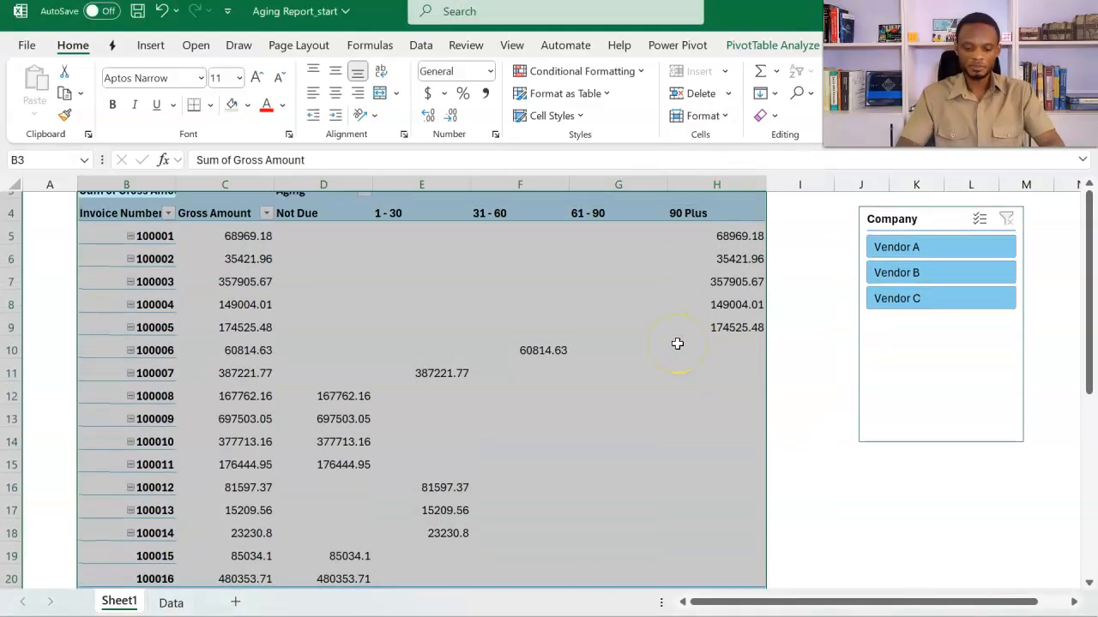
pyautogui.doubleClick(81, 45)
pyautogui.click(180, 172)
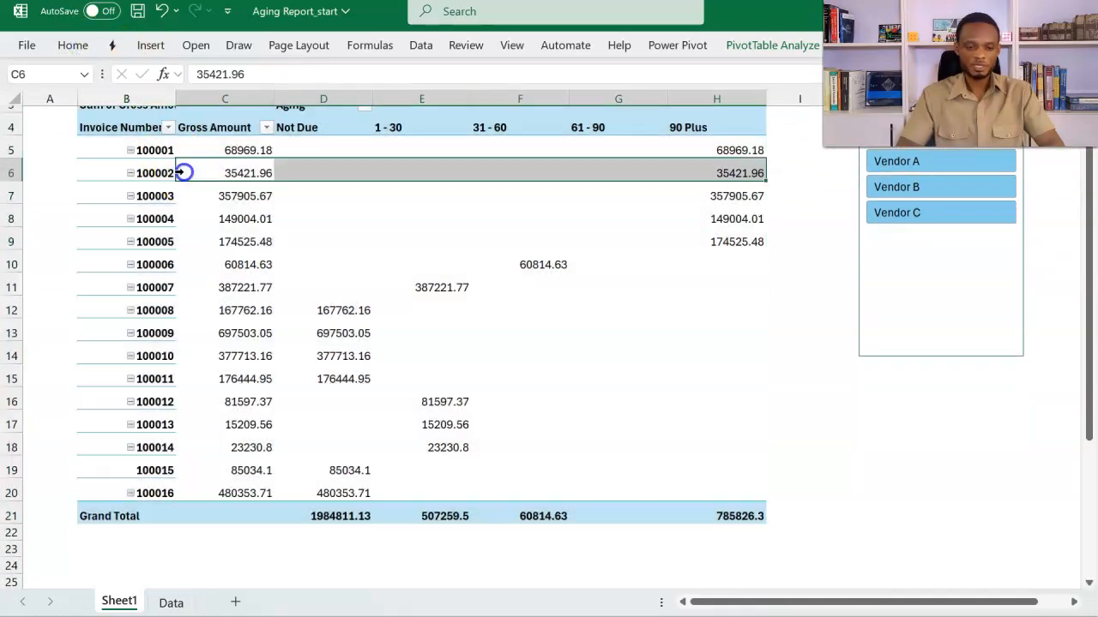
pyautogui.scroll(2, 167, 145)
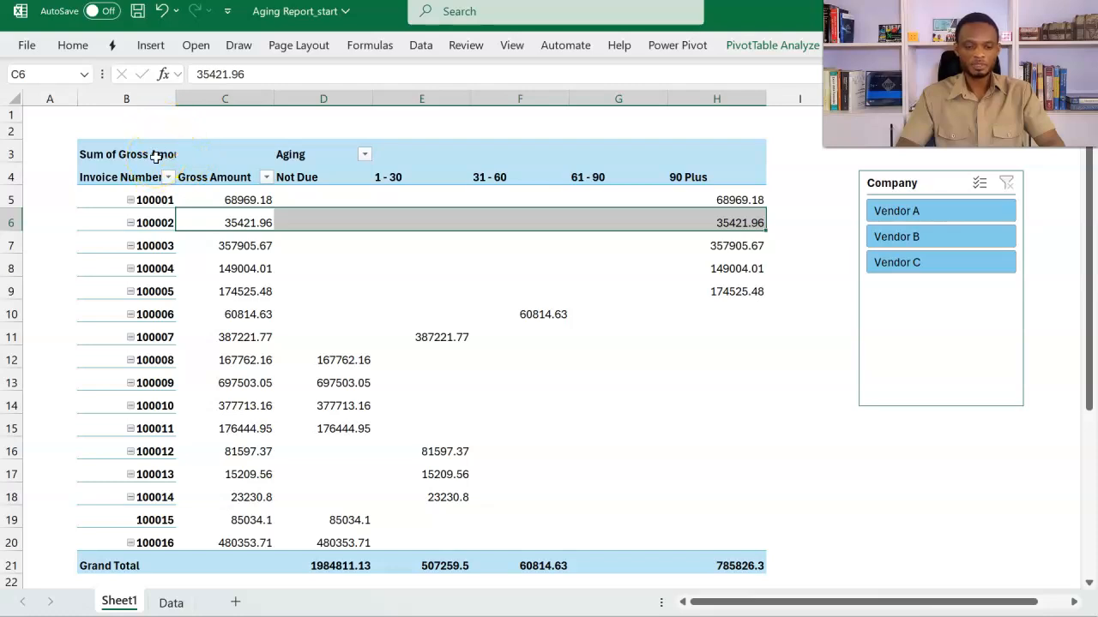
# Apply the light green PivotTable style to the aging report
pyautogui.click(156, 157)
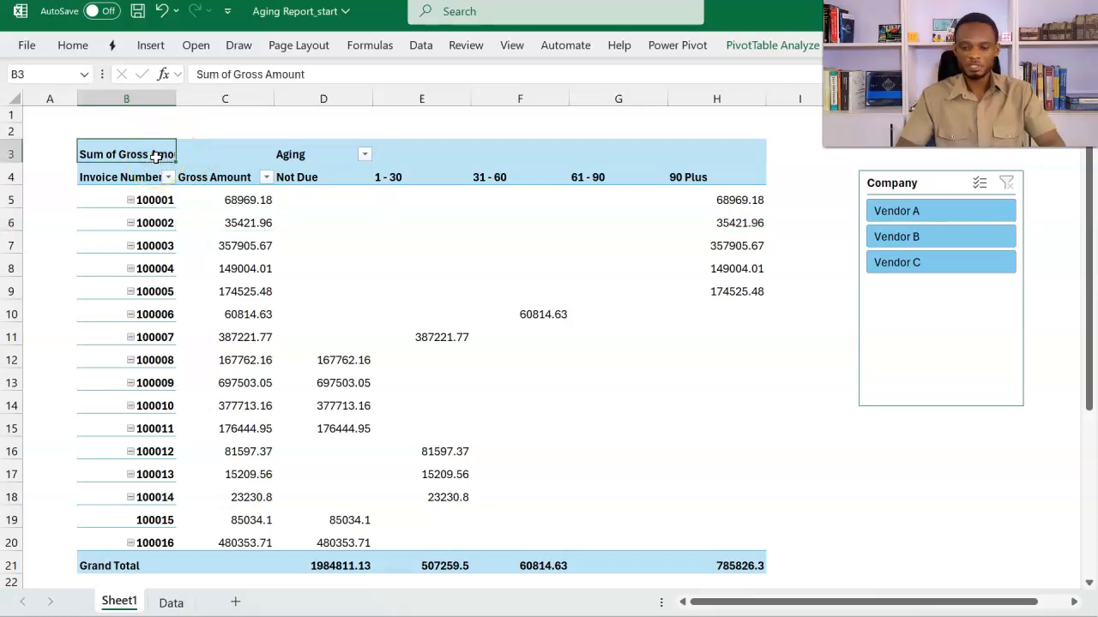
pyautogui.click(780, 48)
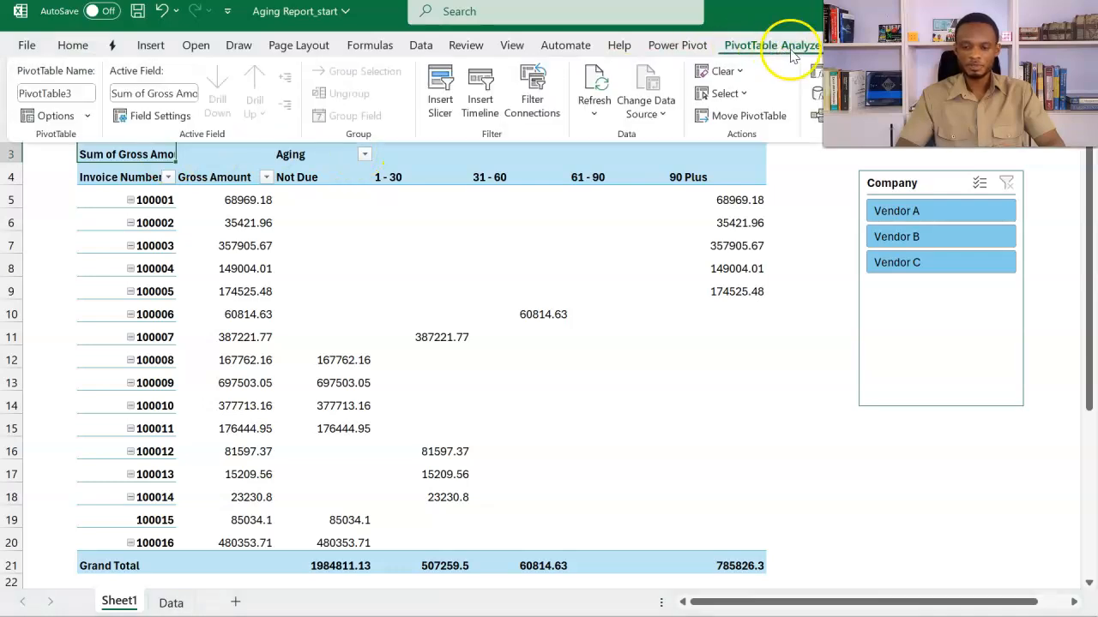
pyautogui.click(845, 45)
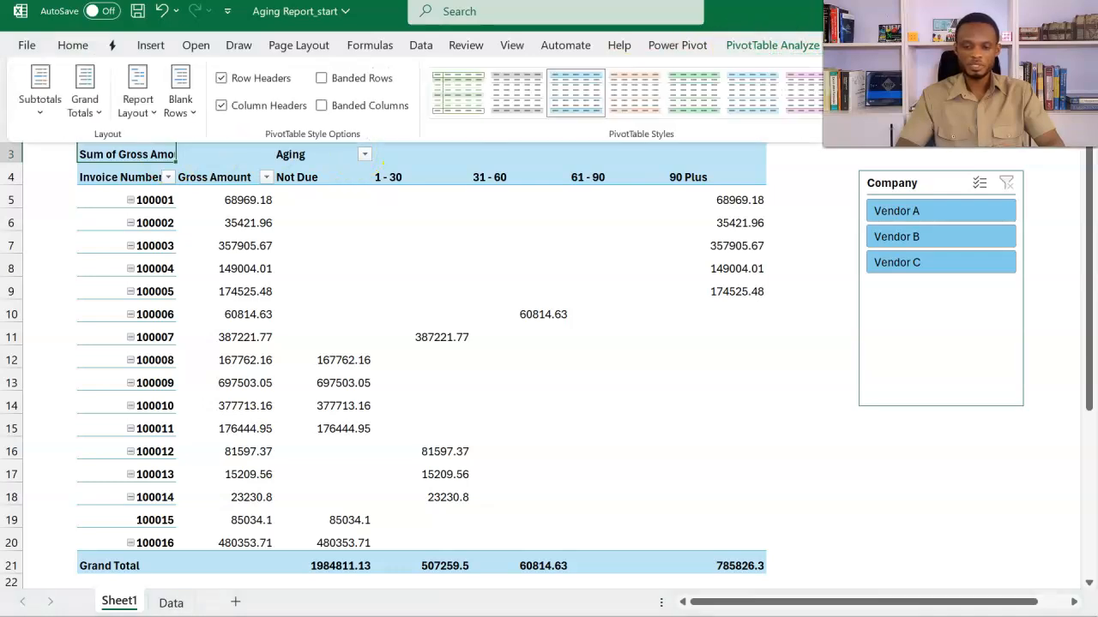
pyautogui.click(693, 96)
pyautogui.click(559, 316)
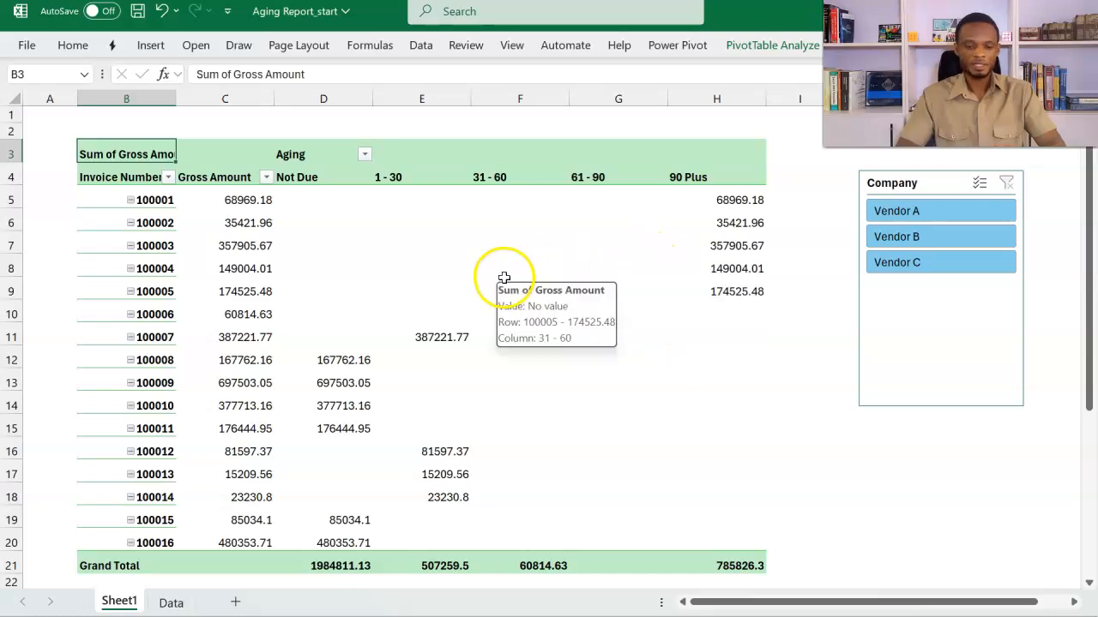
# Autofit column B and replace the Sum of Gross Amount caption in B3 with a single space
pyautogui.moveTo(176, 105); pyautogui.dragTo(176, 105)
pyautogui.doubleClick(176, 104)
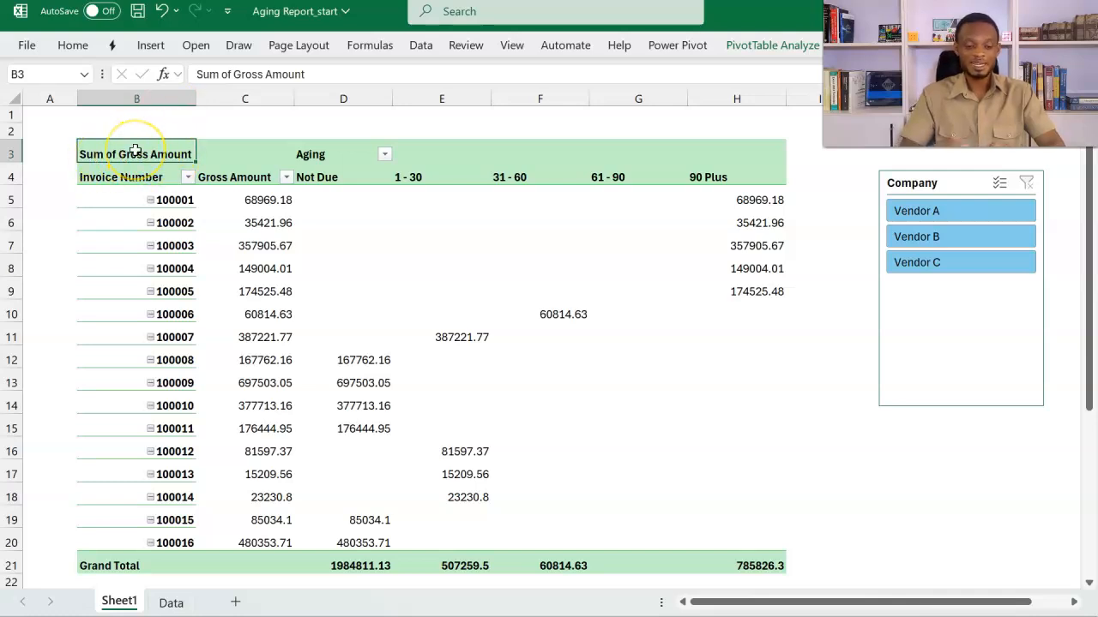
pyautogui.press('BackSpace')
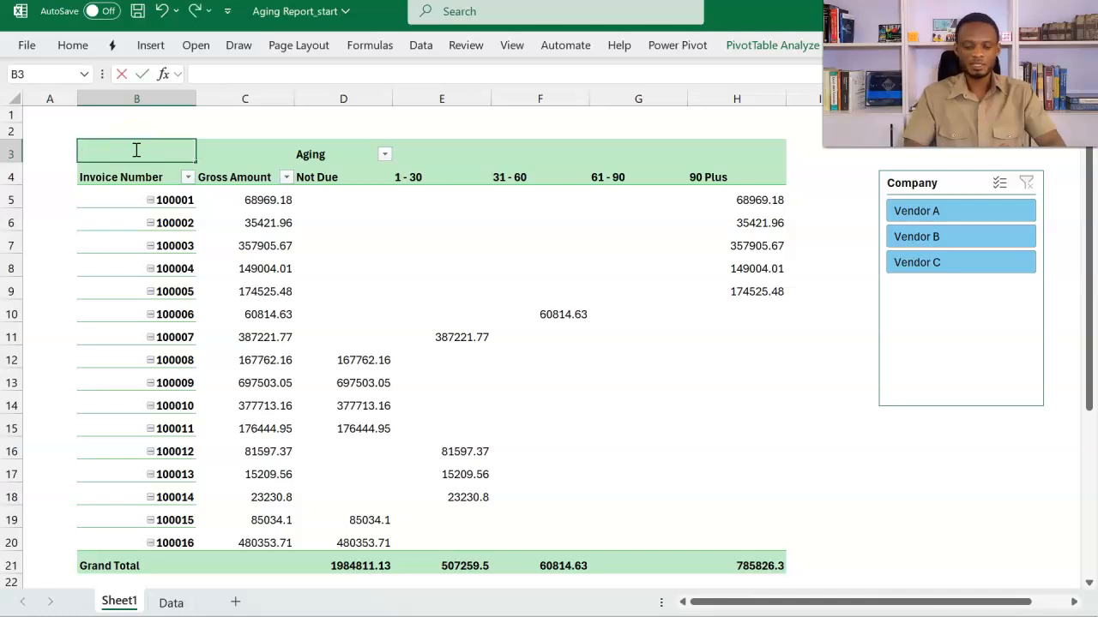
pyautogui.press('Return')
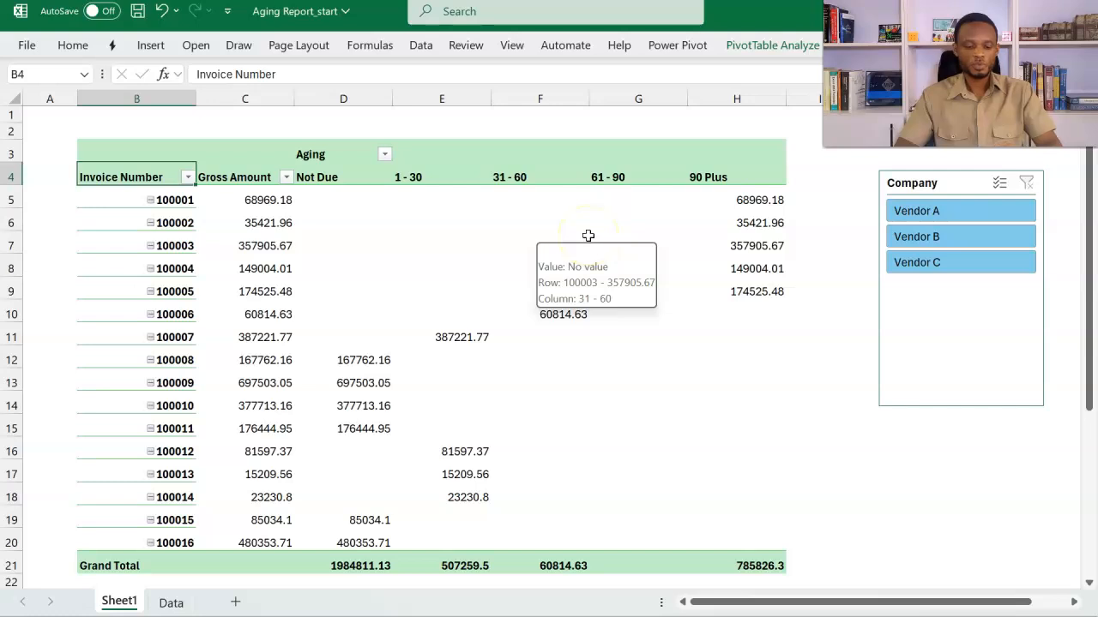
# Examine the green shading of the aging columns in the Aging Report_finish2 workbook and return to Aging Report_start
pyautogui.hotkey('alt', 'Tab')
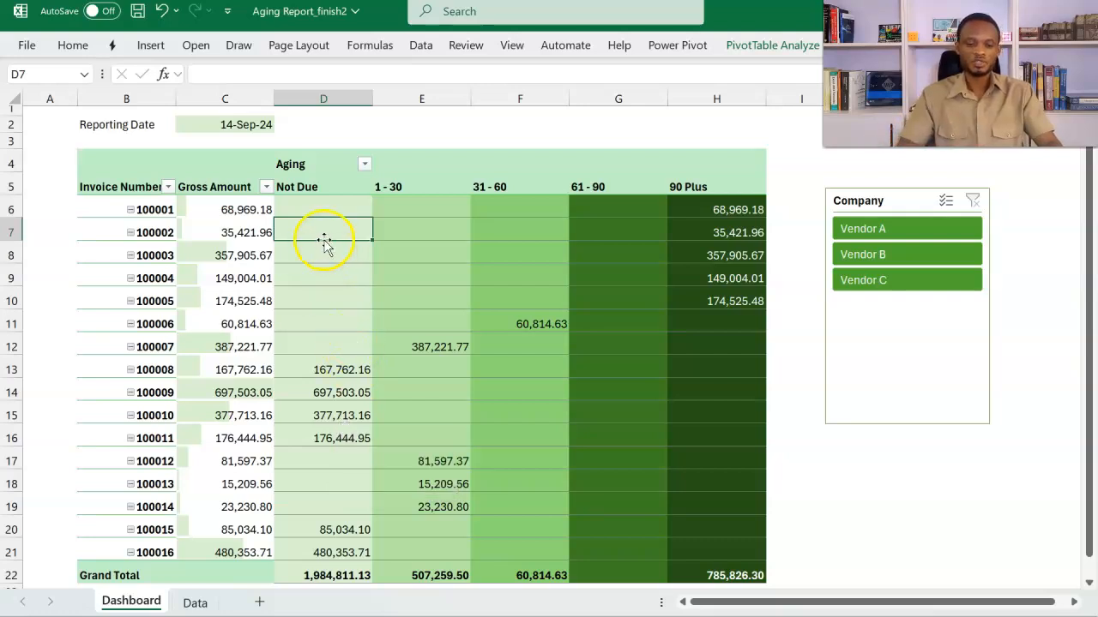
pyautogui.moveTo(329, 212); pyautogui.dragTo(318, 380)
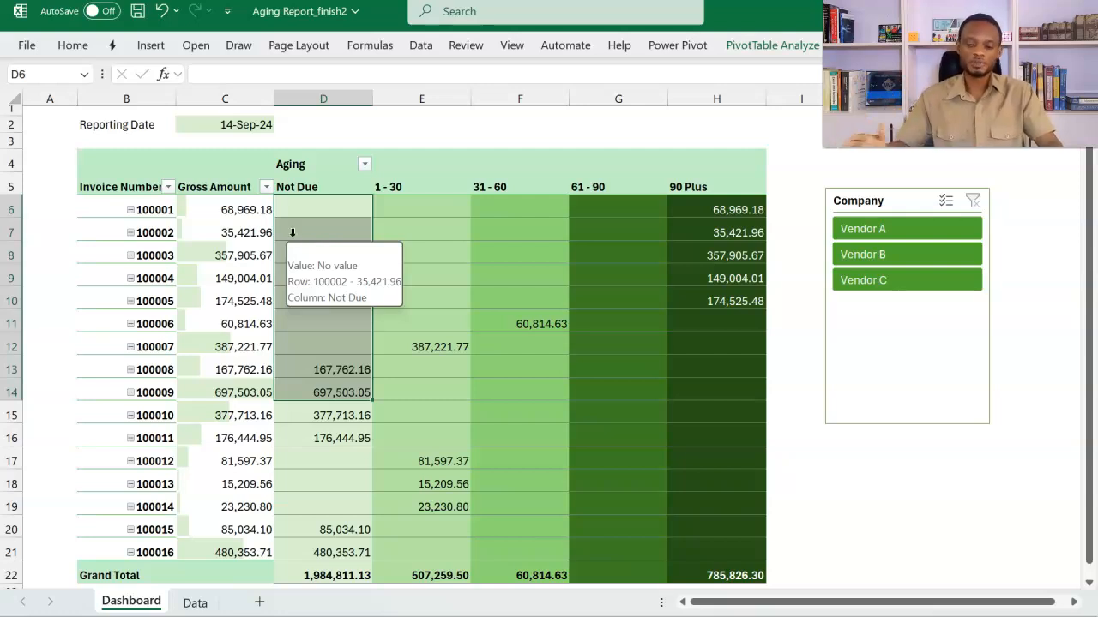
pyautogui.hotkey('alt', 'Tab')
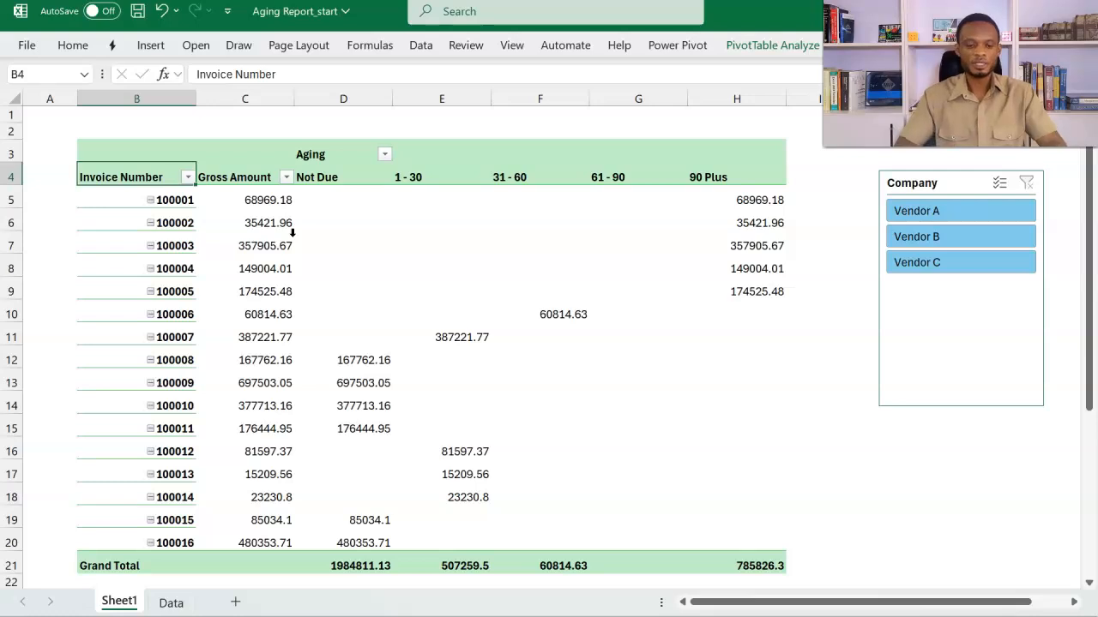
# Insert a blank row at row 2, above the PivotTable on Sheet1
pyautogui.click(342, 133)
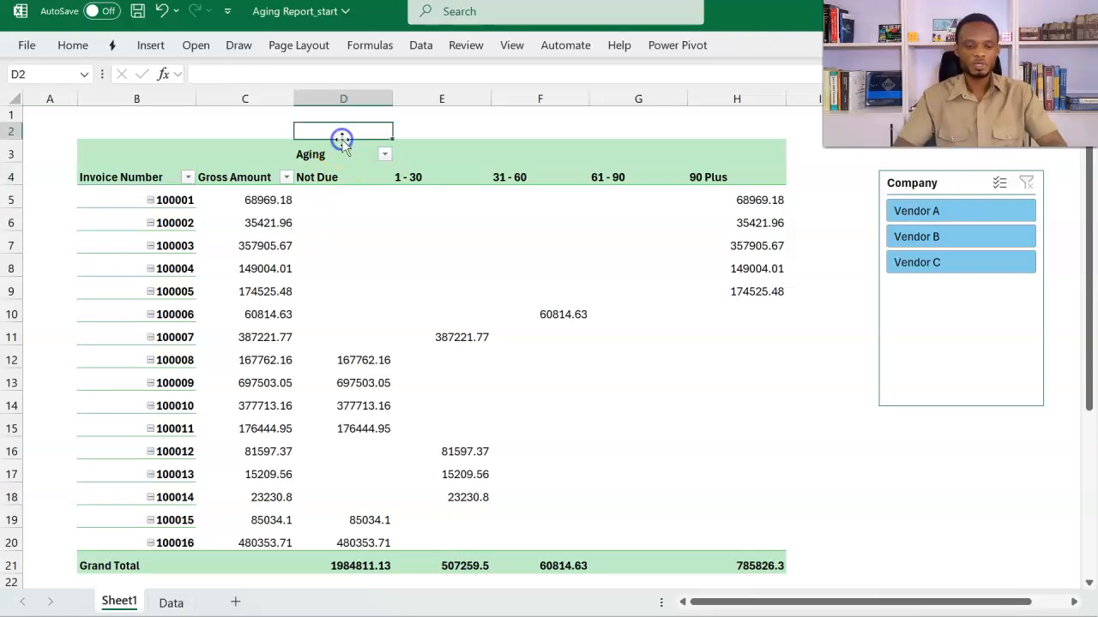
pyautogui.press('alt')
pyautogui.press('i')
pyautogui.press('r')
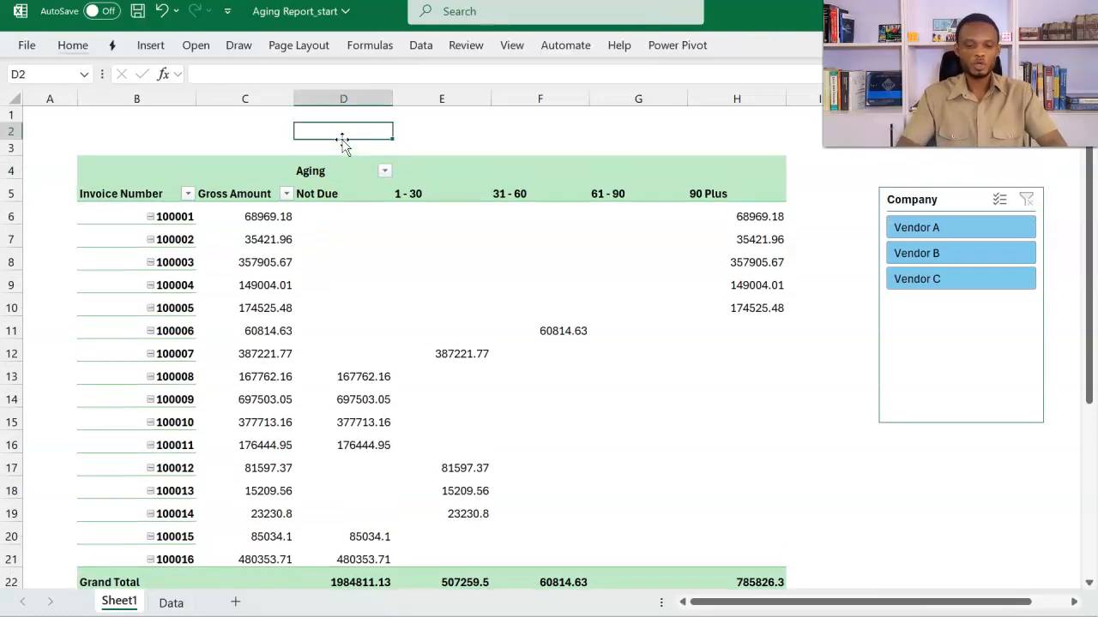
# Enter the formula =COLUMN() in D2, above the Not Due column
pyautogui.write('=')
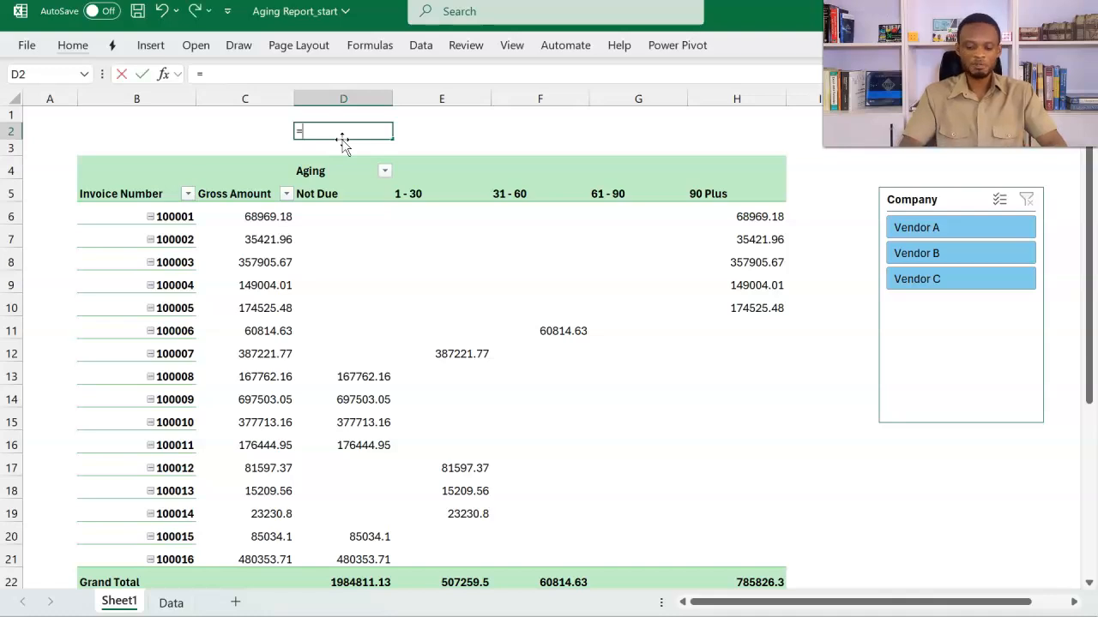
pyautogui.write('col')
pyautogui.press('Down')
pyautogui.press('Up')
pyautogui.press('Tab')
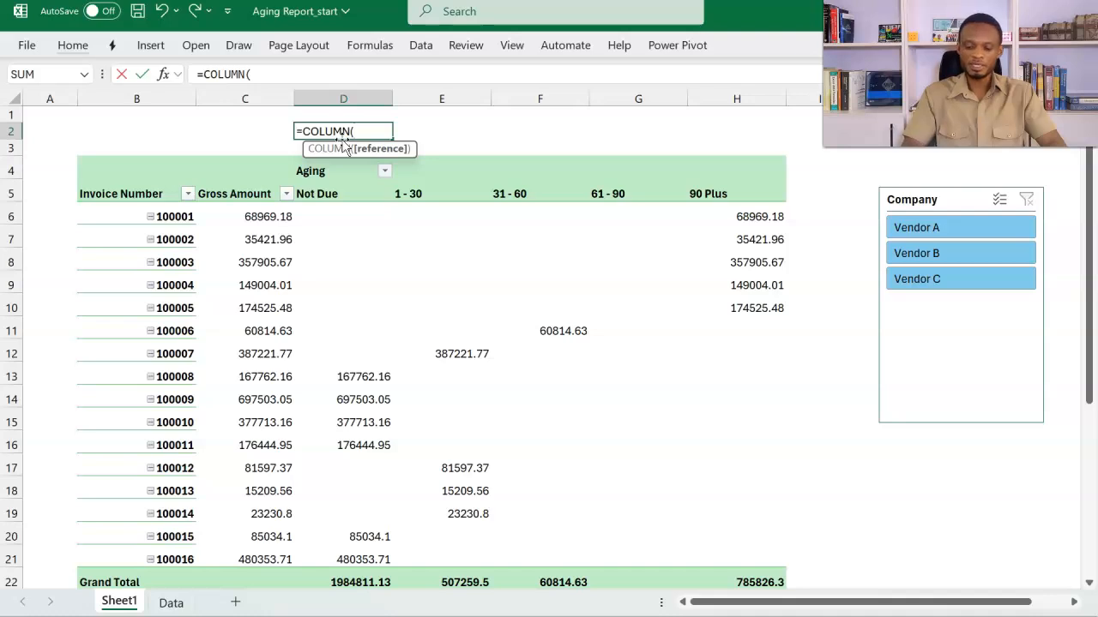
pyautogui.write(')')
pyautogui.press('Return')
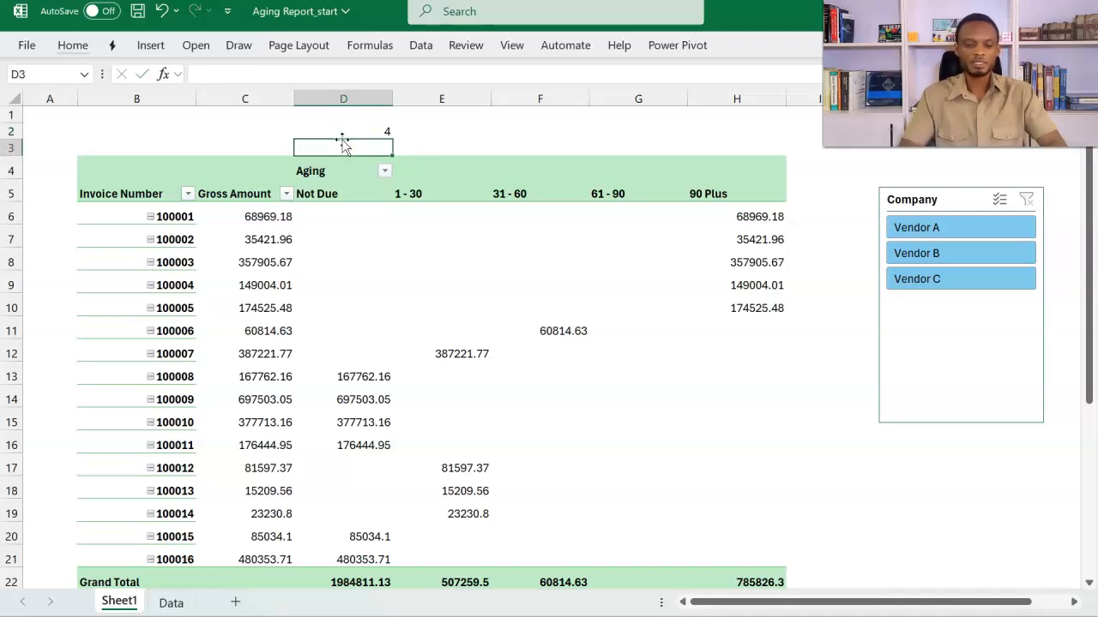
# Fill the COLUMN formula from D2 across to H2 to check the aging columns' numbers, and clear the range
pyautogui.click(390, 130)
pyautogui.press('Delete')
pyautogui.hotkey('ctrl', 'z')
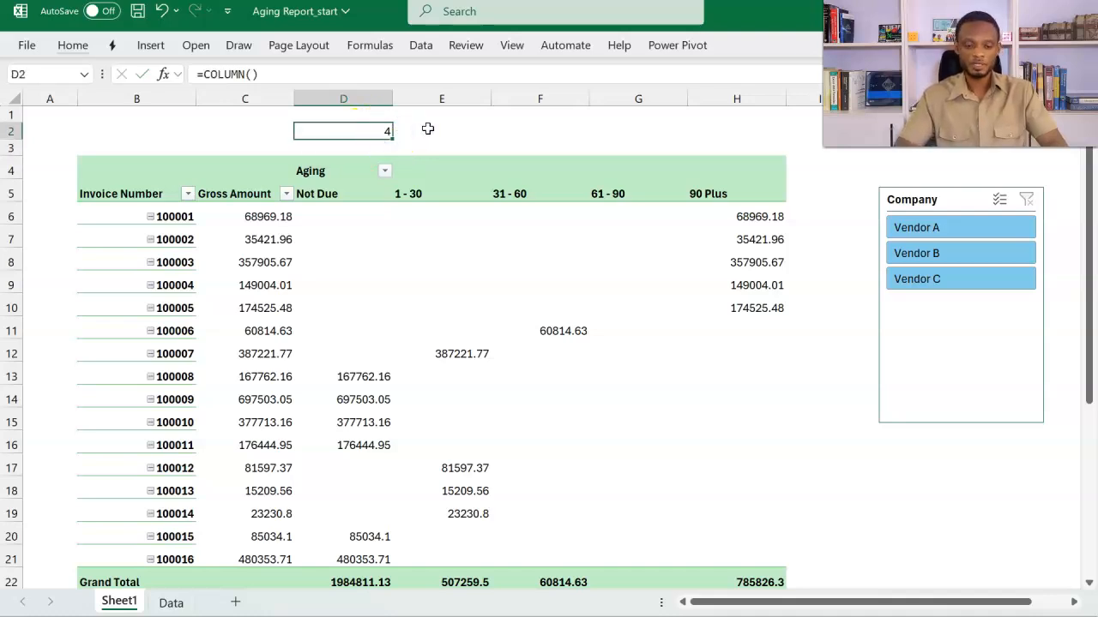
pyautogui.moveTo(380, 130); pyautogui.dragTo(734, 125)
pyautogui.hotkey('ctrl', 'r')
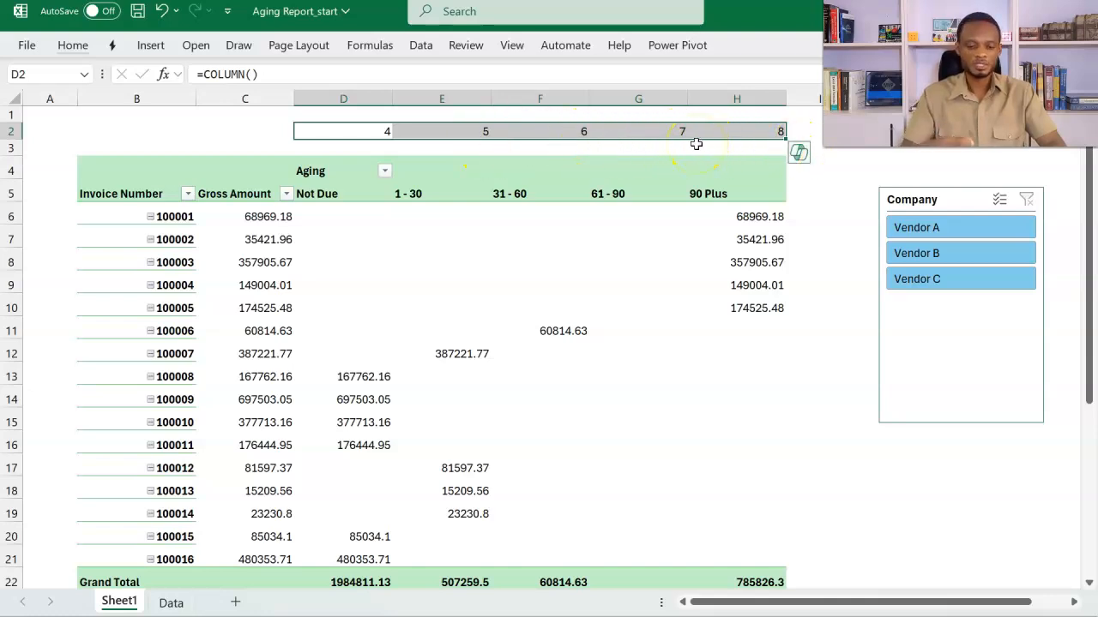
pyautogui.press('Delete')
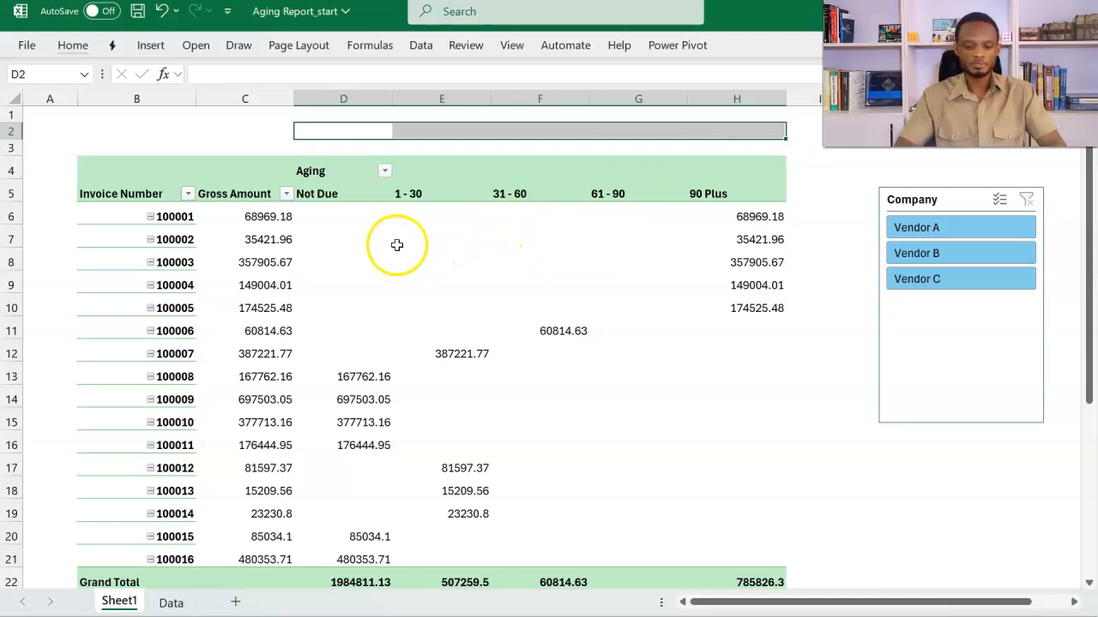
# Start a formula-based conditional formatting rule for the Not Due cells D6:D21, applied to all cells showing " " values
pyautogui.moveTo(348, 208); pyautogui.dragTo(334, 570)
pyautogui.moveTo(335, 560); pyautogui.dragTo(335, 560)
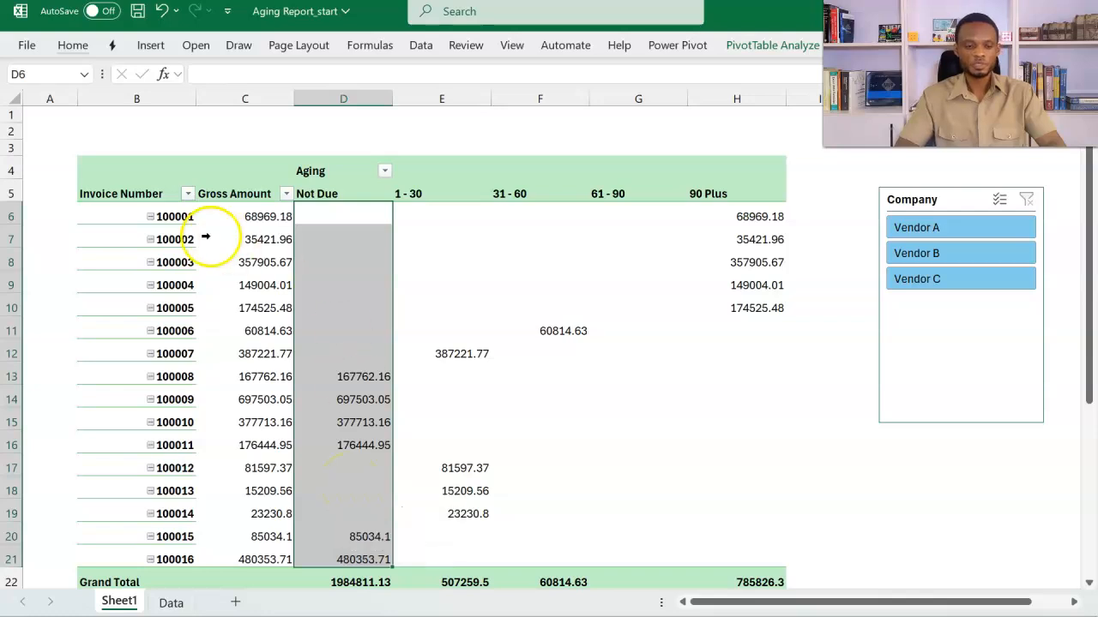
pyautogui.click(75, 49)
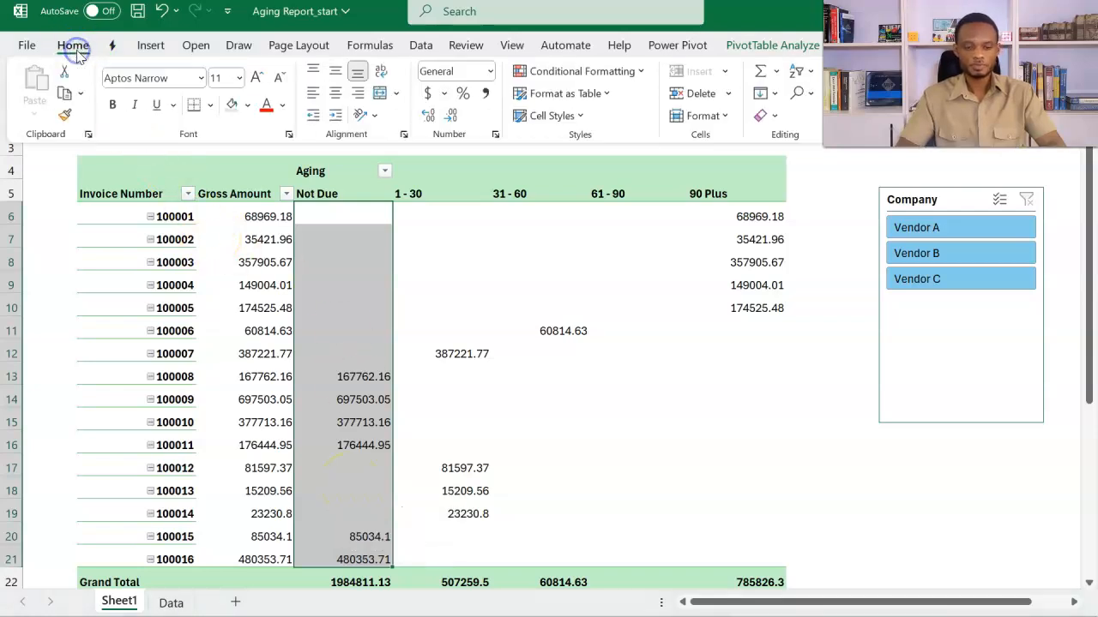
pyautogui.click(557, 74)
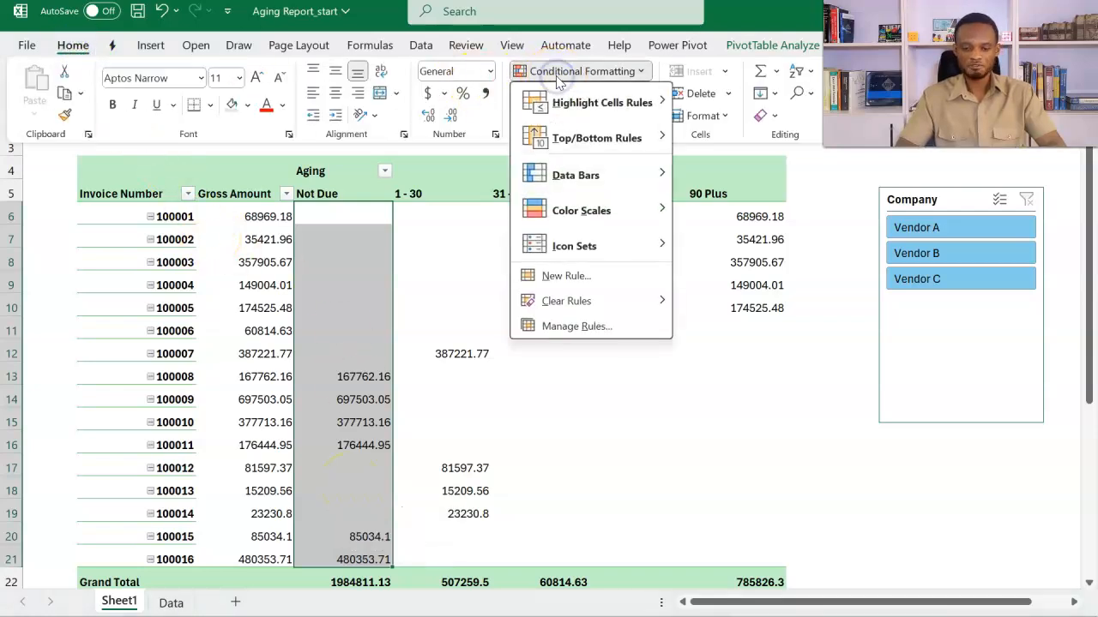
pyautogui.click(574, 276)
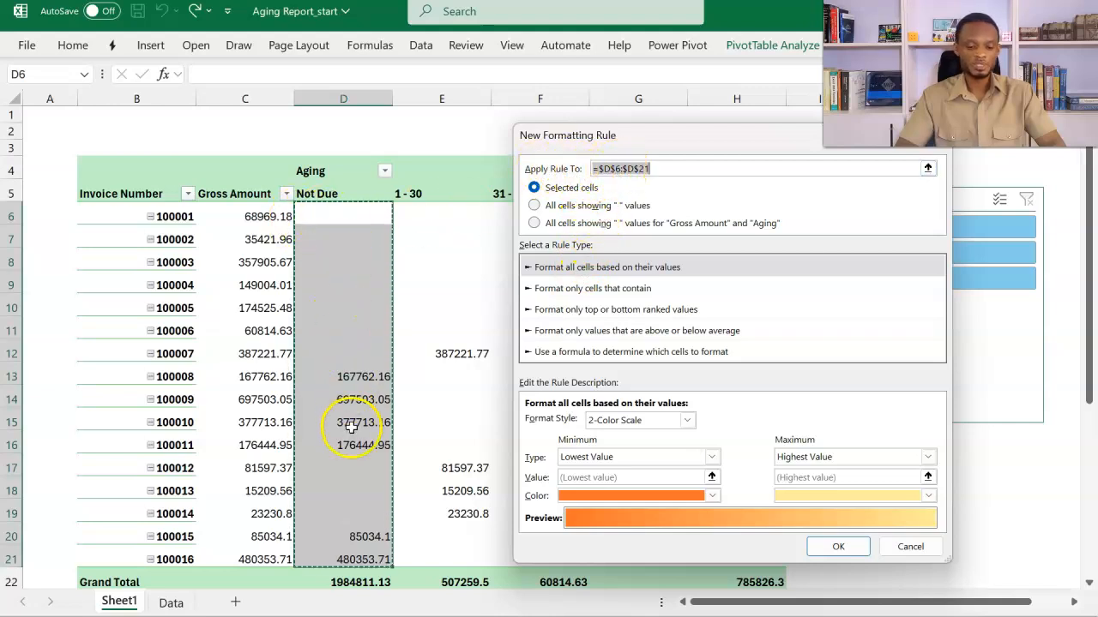
pyautogui.click(534, 206)
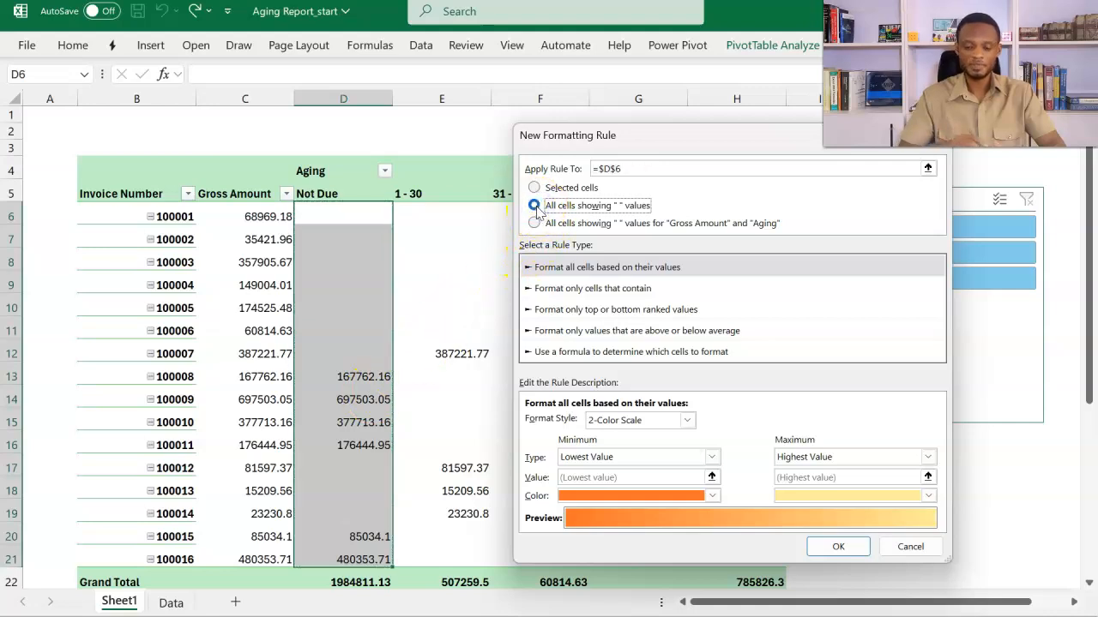
pyautogui.click(543, 351)
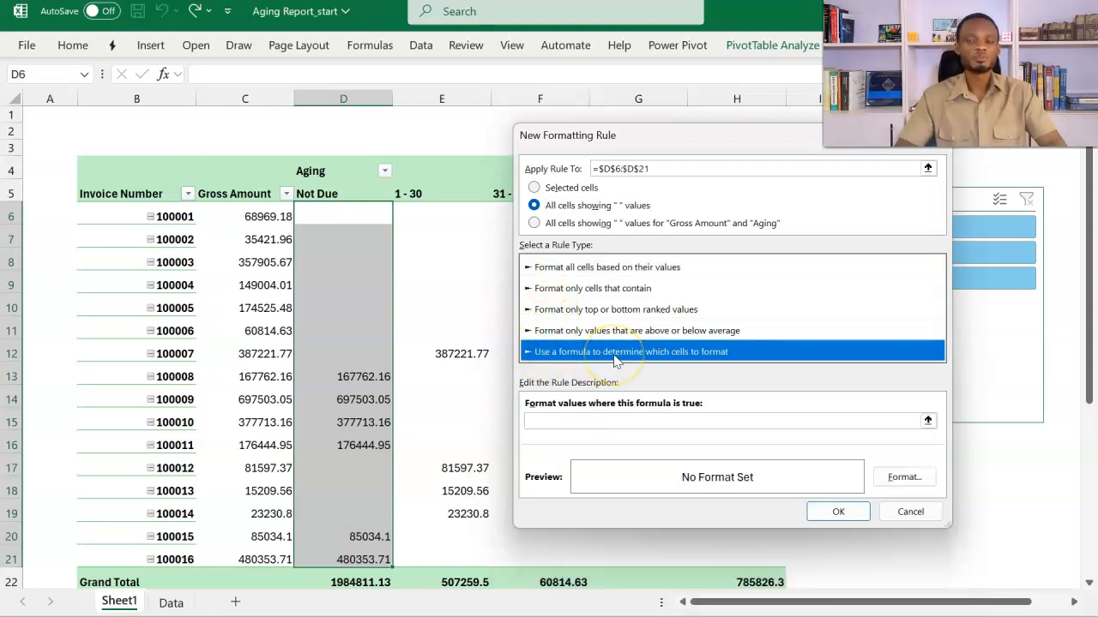
# Enter =COLUMN(D6)=4 as the new rule's formula
pyautogui.click(606, 421)
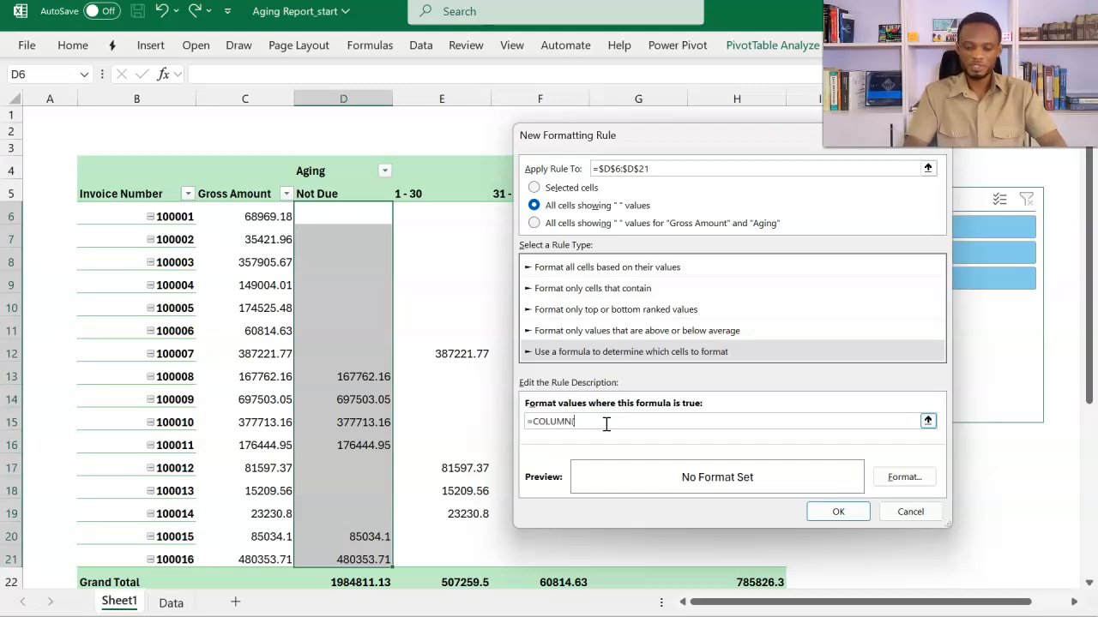
pyautogui.click(359, 217)
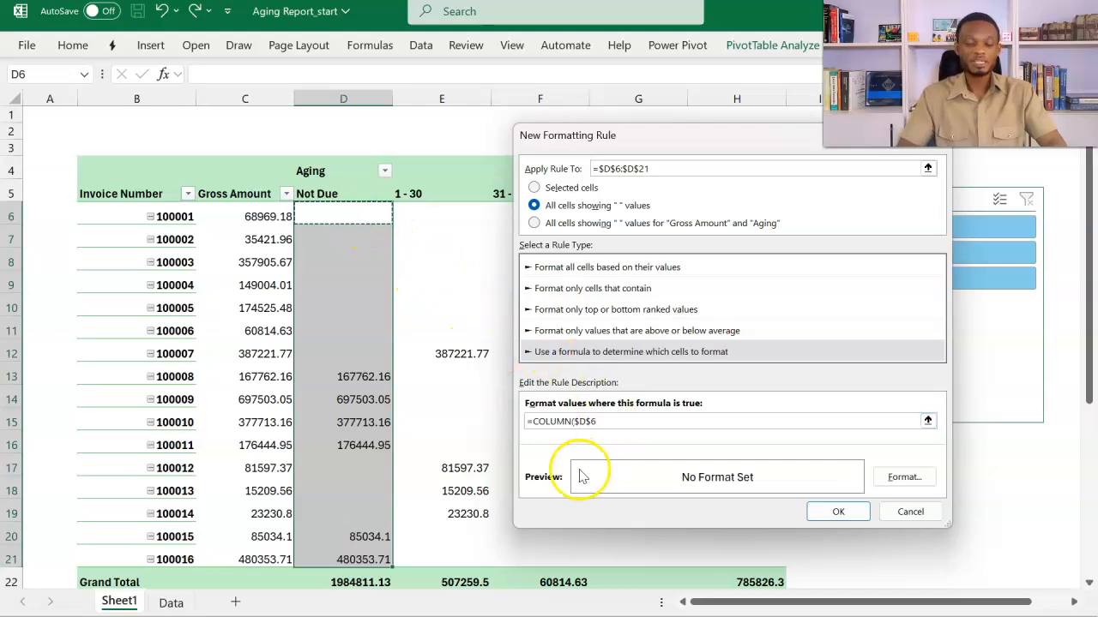
pyautogui.press('F4')
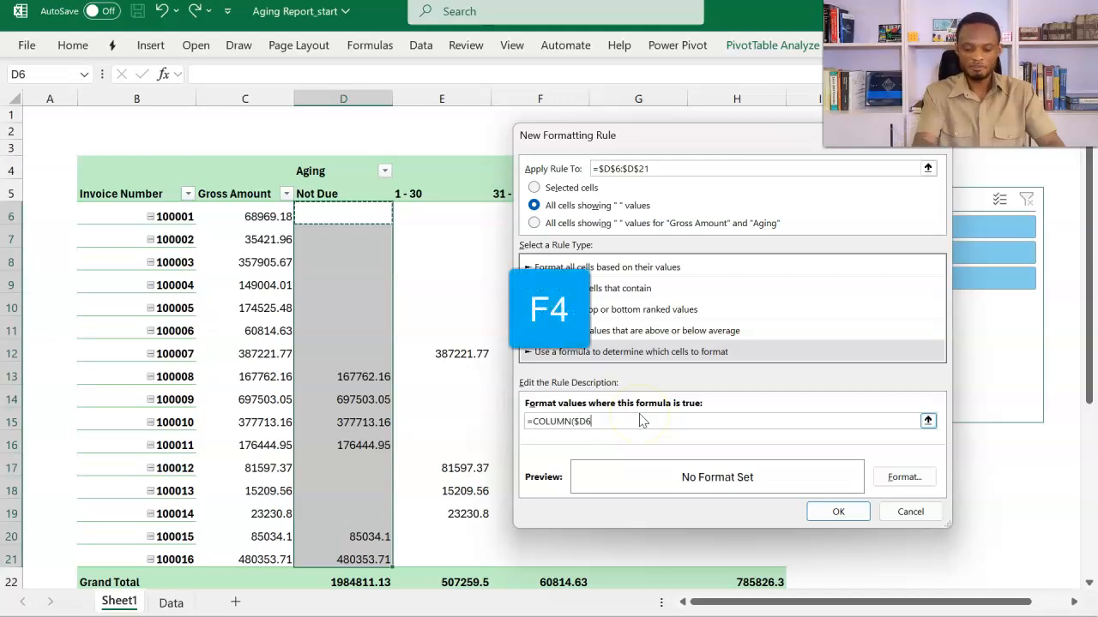
pyautogui.write(')=4')
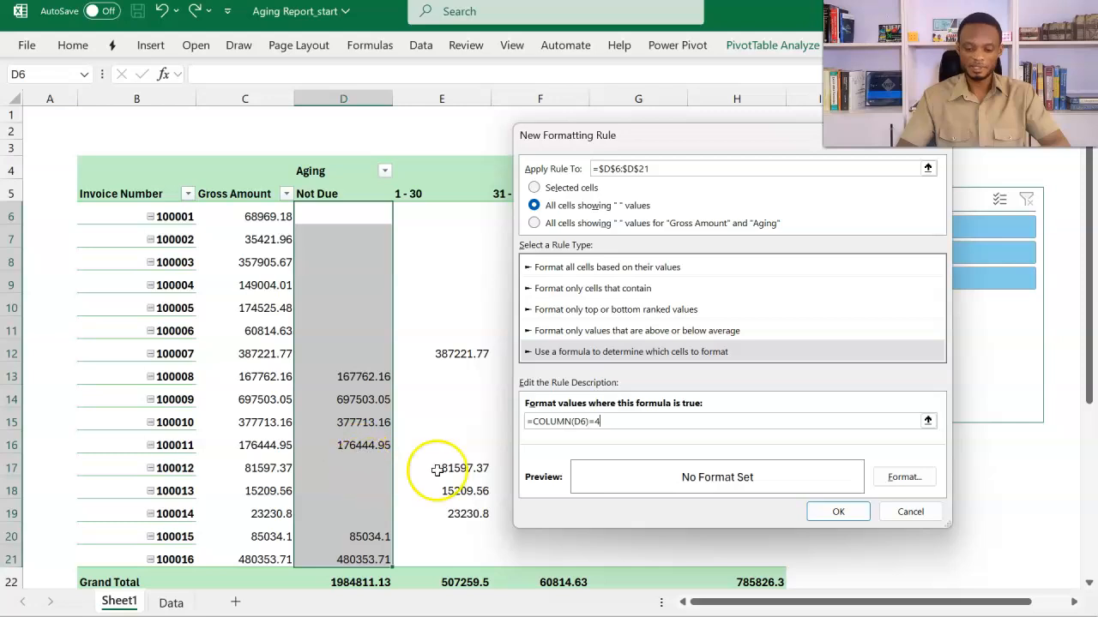
# Give the rule the lightest green fill from the last theme colour column and a grey bottom border, and save the rule
pyautogui.click(902, 477)
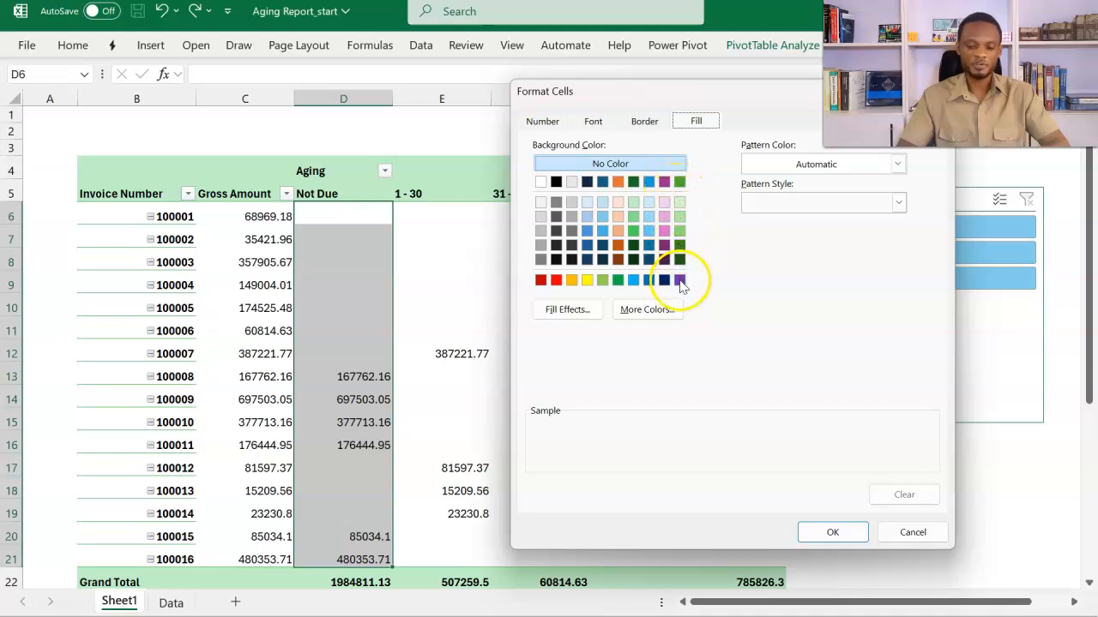
pyautogui.click(680, 204)
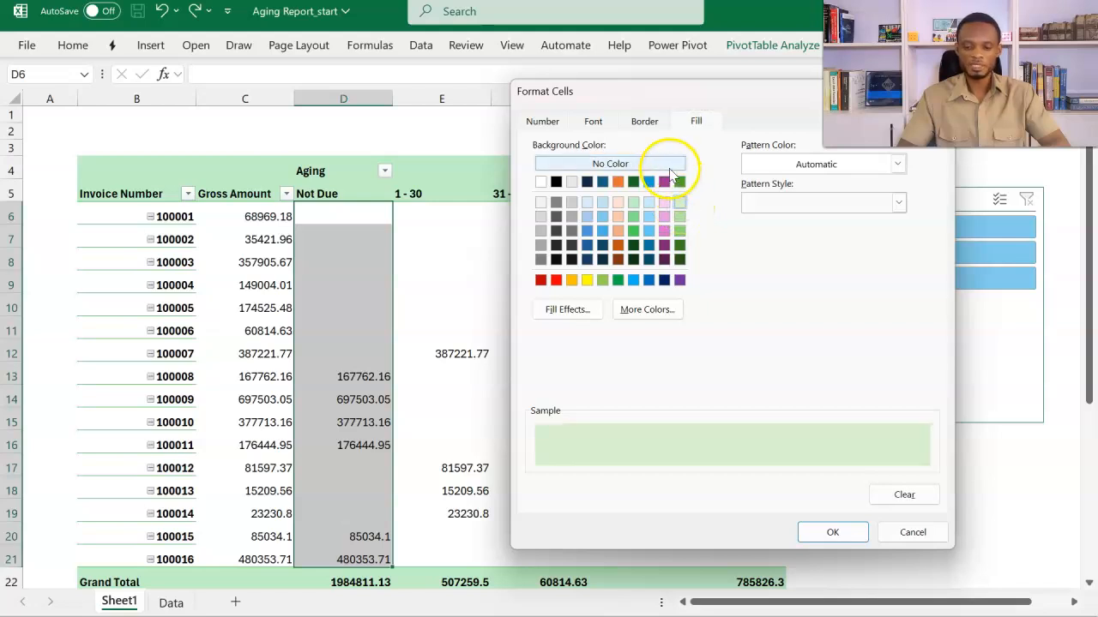
pyautogui.click(643, 124)
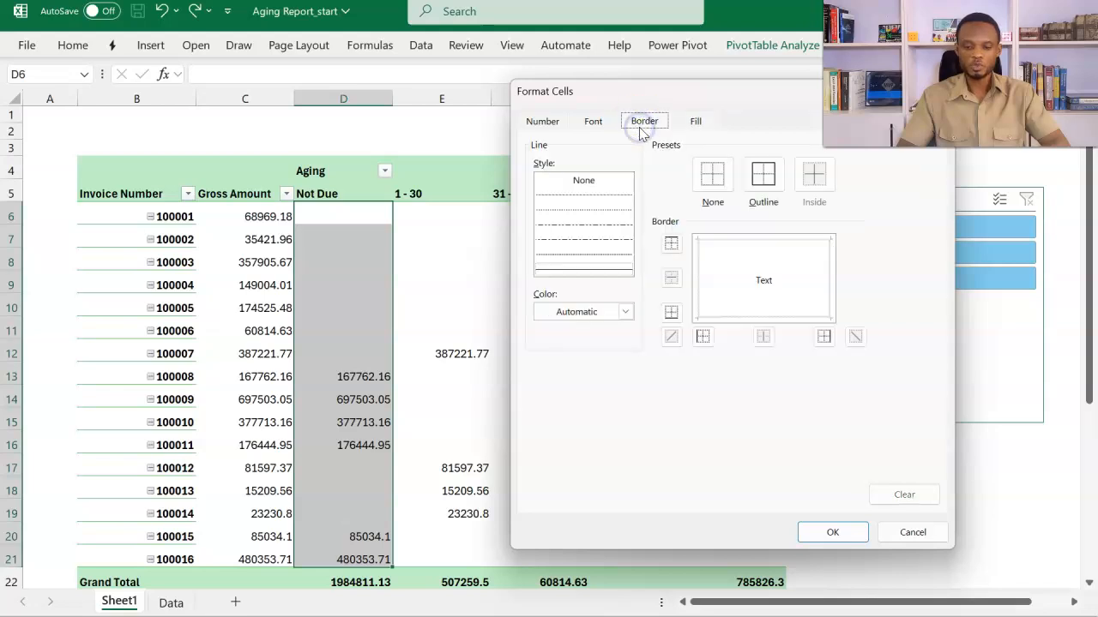
pyautogui.click(626, 312)
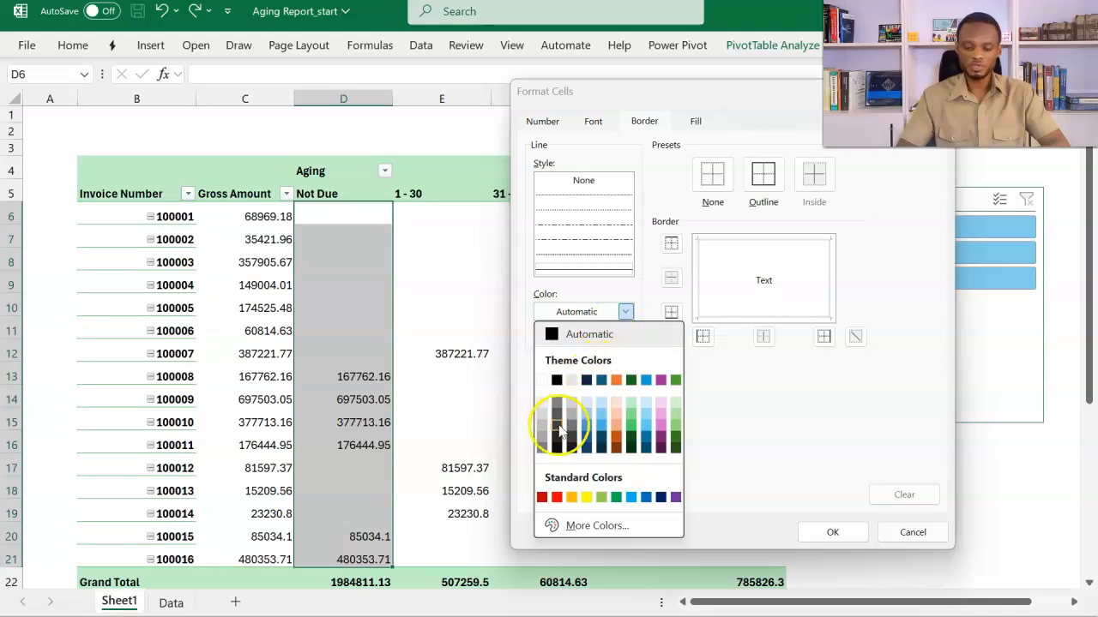
pyautogui.click(542, 446)
pyautogui.click(673, 314)
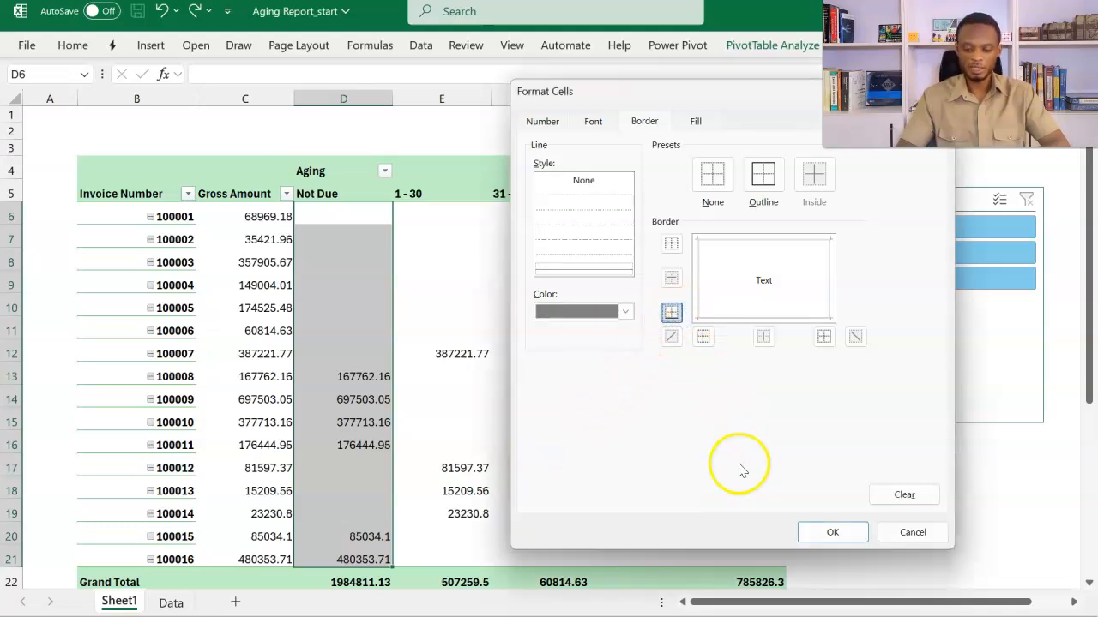
pyautogui.click(825, 531)
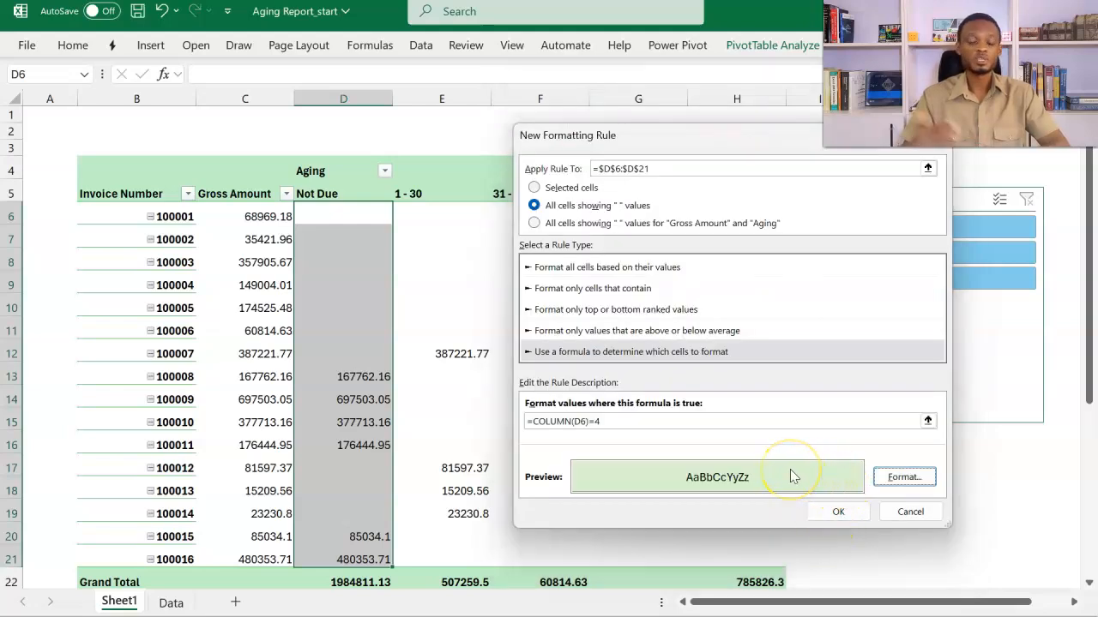
pyautogui.click(828, 511)
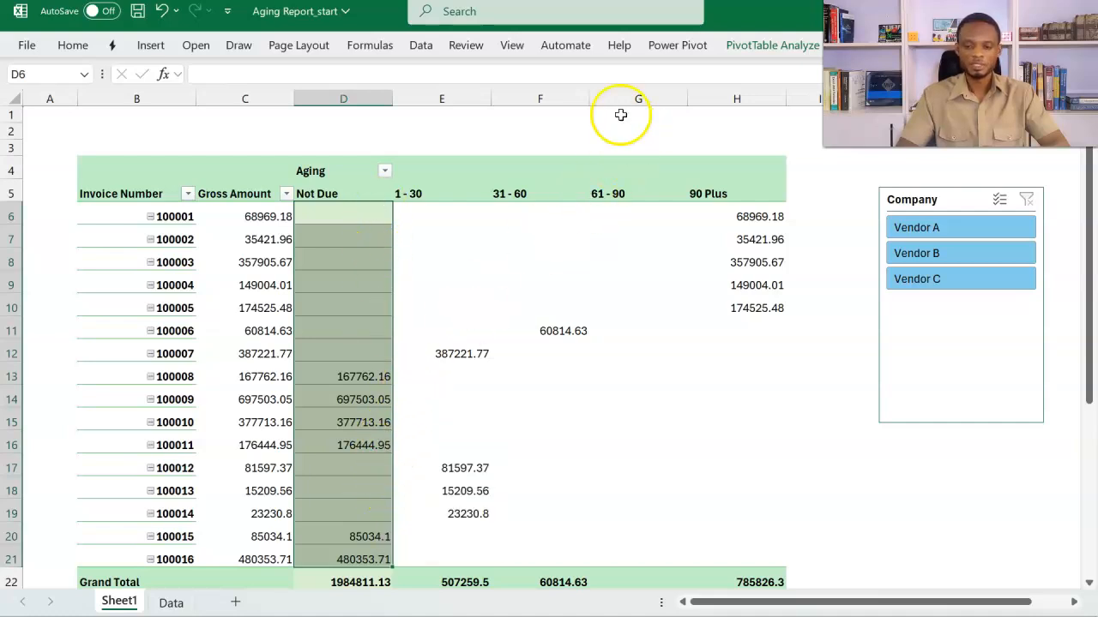
# Duplicate the =COLUMN(D6)=4 rule among the PivotTable's conditional formatting rules
pyautogui.click(83, 44)
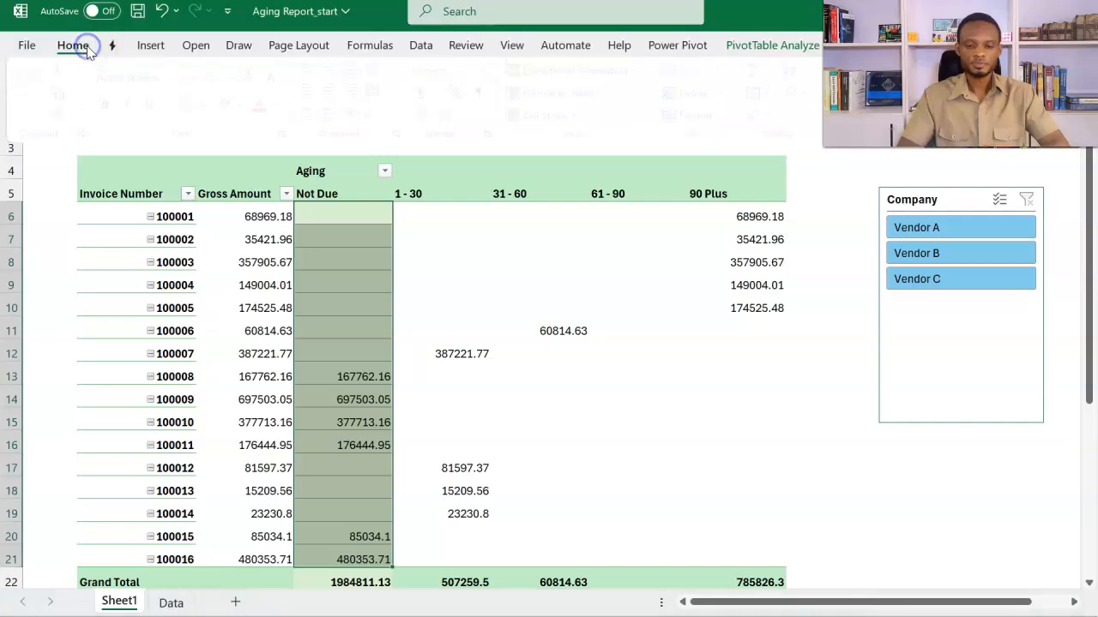
pyautogui.click(540, 70)
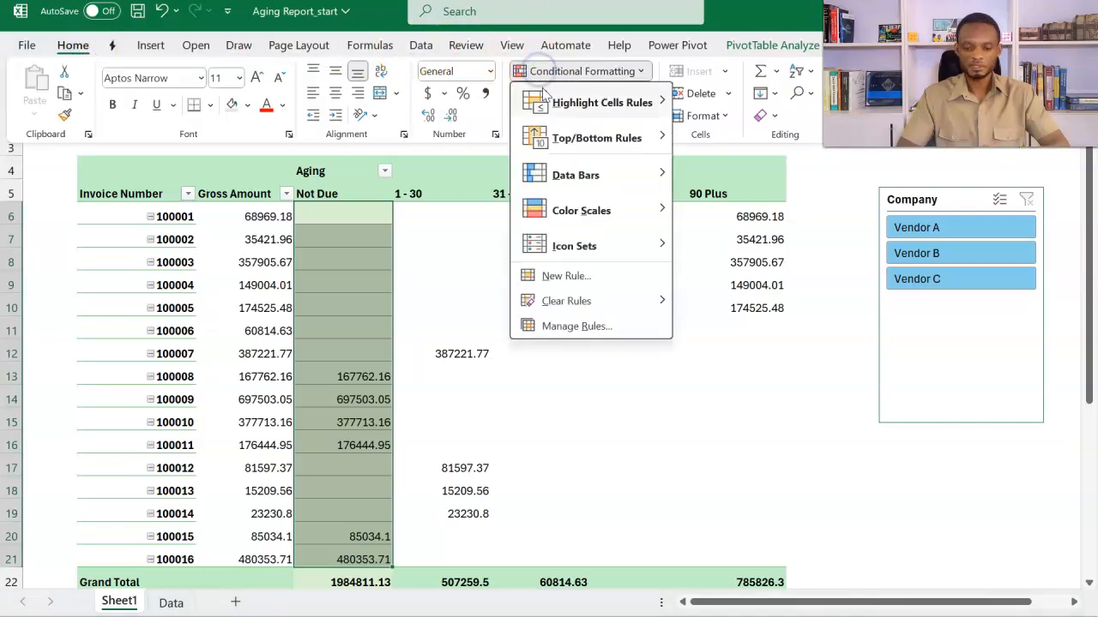
pyautogui.click(559, 326)
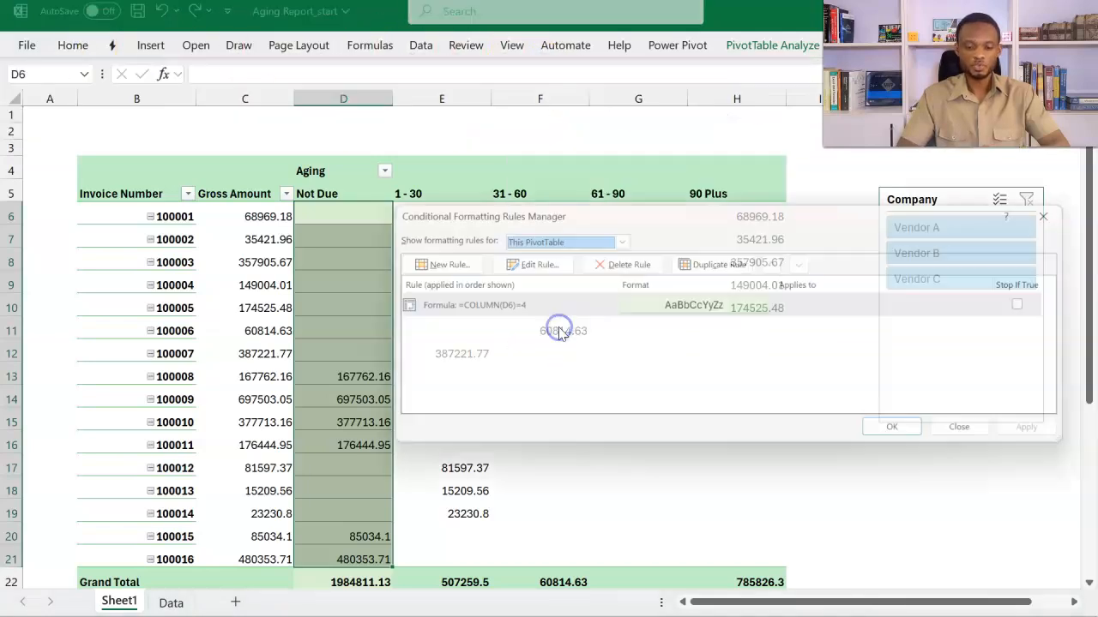
pyautogui.click(546, 309)
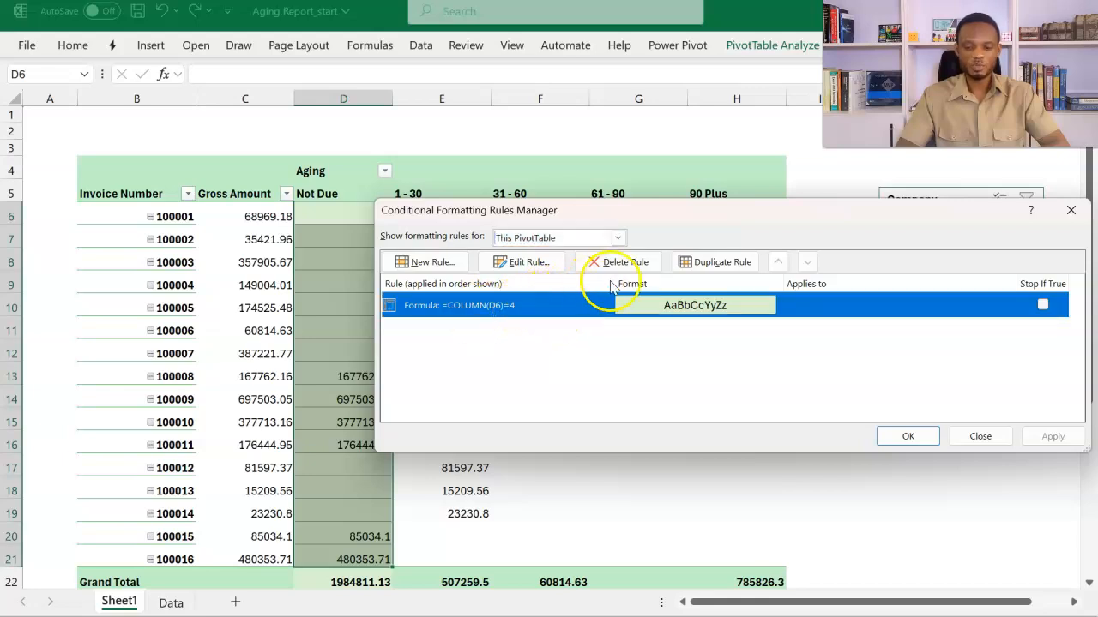
pyautogui.click(699, 266)
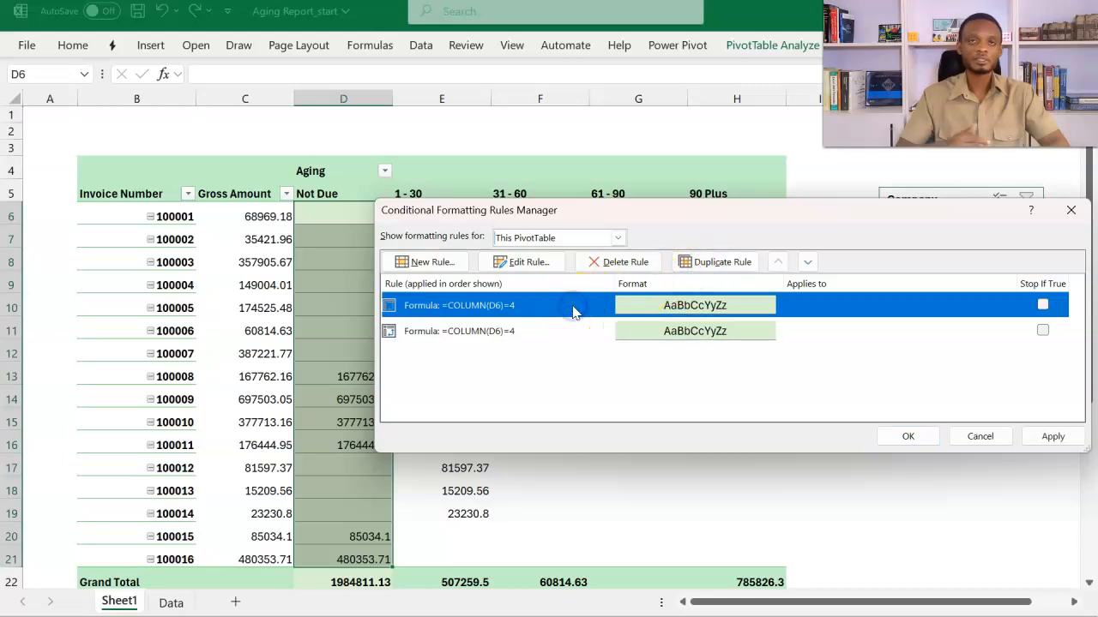
# Change the duplicated rule's formula to =COLUMN(D6)=5
pyautogui.click(525, 262)
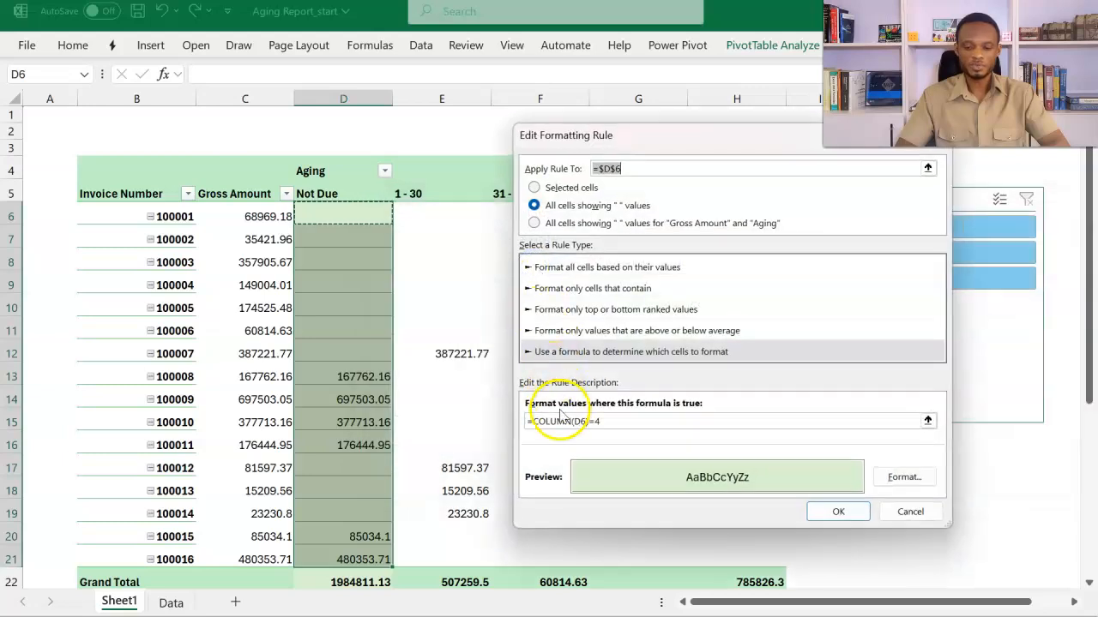
pyautogui.click(609, 421)
pyautogui.press('BackSpace')
pyautogui.write('5')
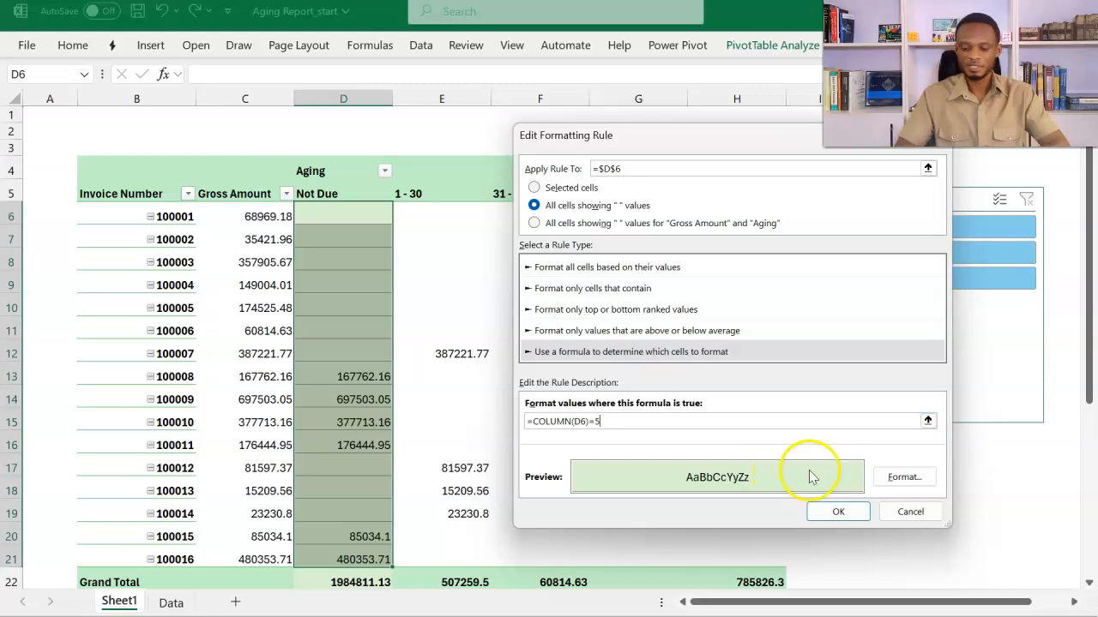
# Set the =COLUMN(D6)=5 rule's fill one shade darker green and apply the rules to the PivotTable
pyautogui.click(904, 477)
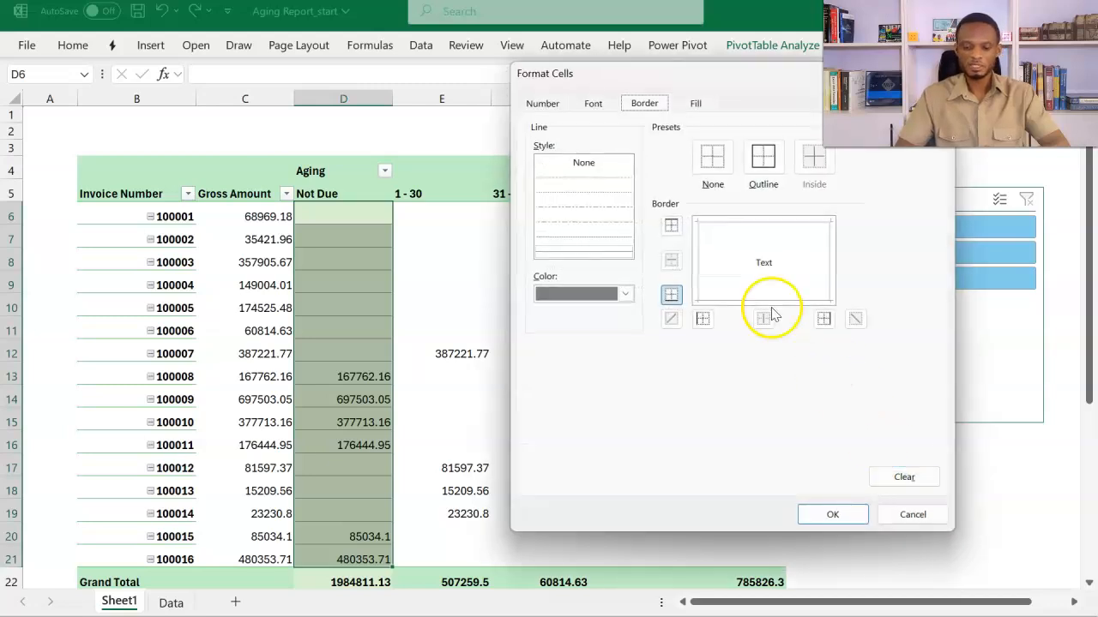
pyautogui.click(699, 105)
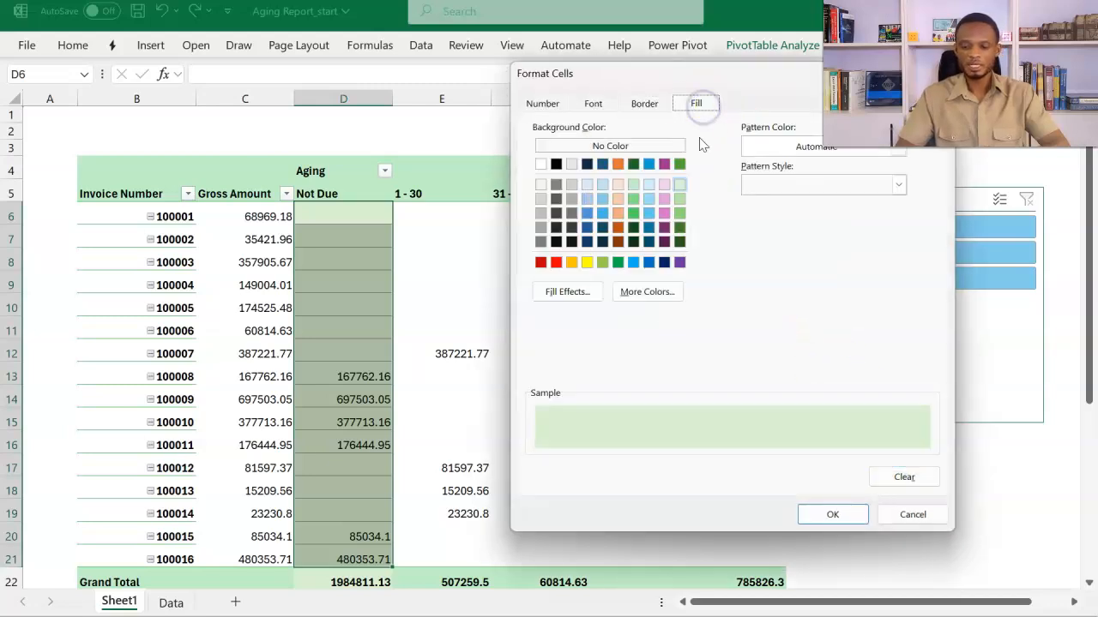
pyautogui.click(684, 199)
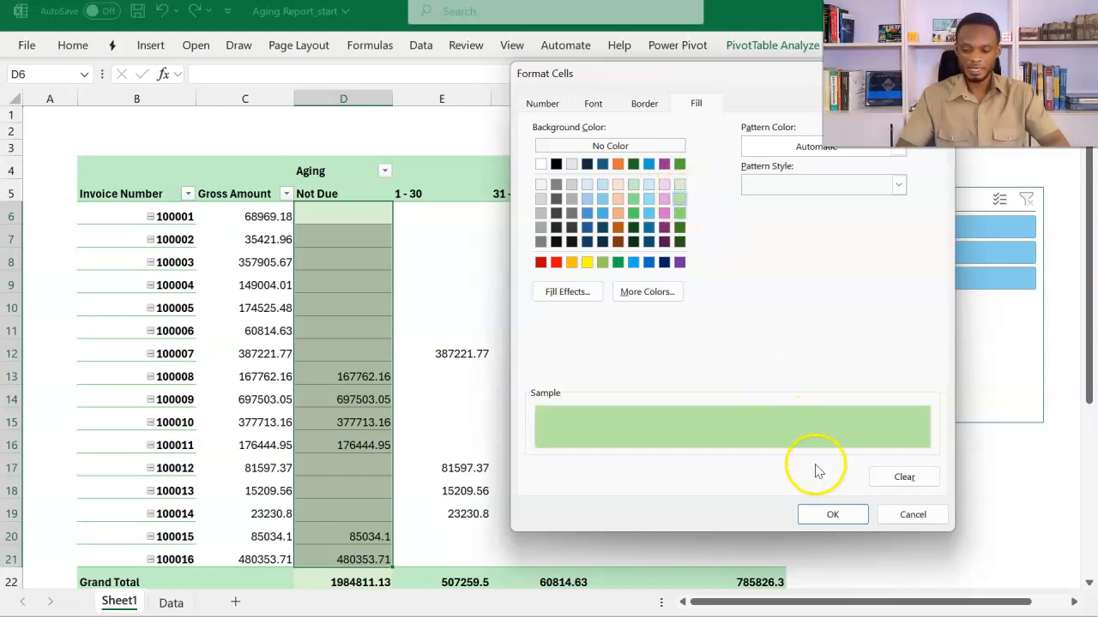
pyautogui.click(830, 515)
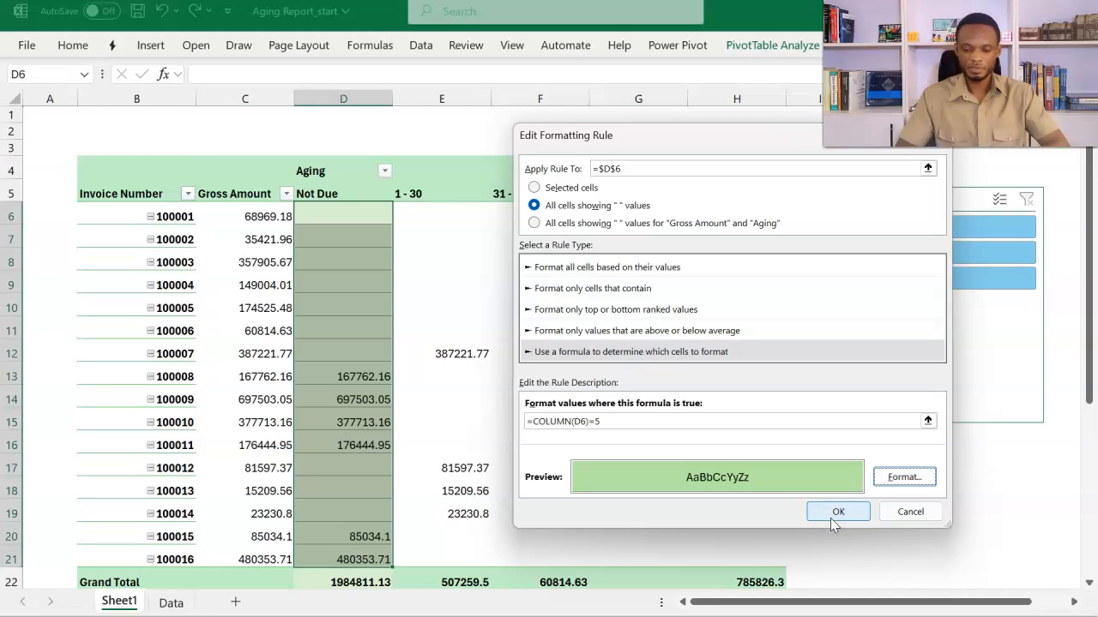
pyautogui.click(838, 516)
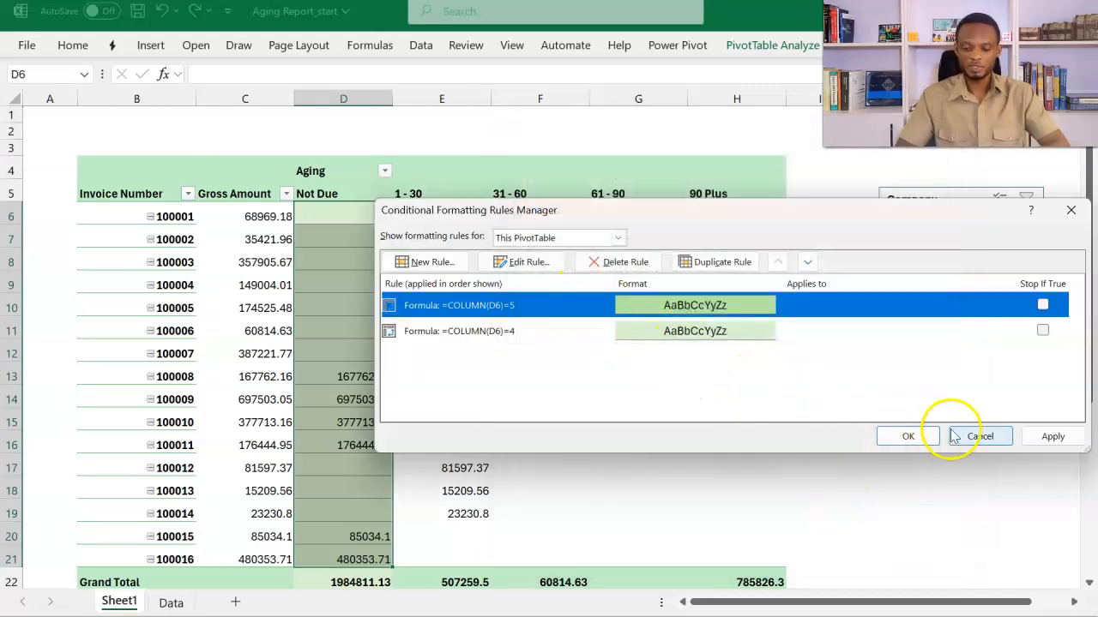
pyautogui.click(1028, 439)
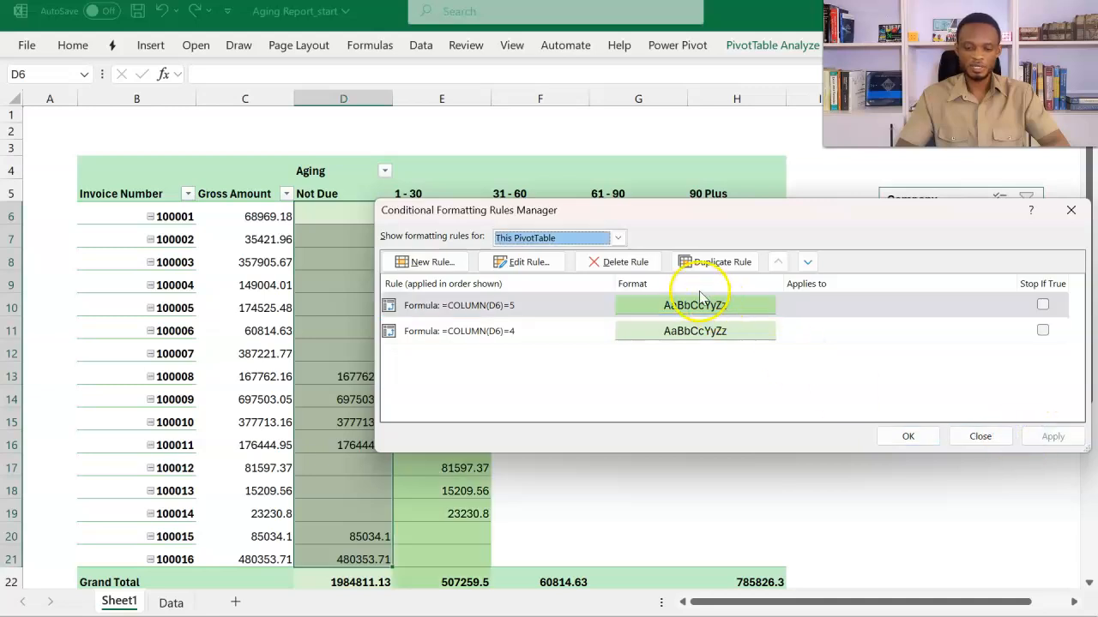
# Duplicate the =COLUMN(D6)=5 rule and change the copy's formula to =COLUMN(D6)=6
pyautogui.moveTo(714, 214); pyautogui.dragTo(687, 219)
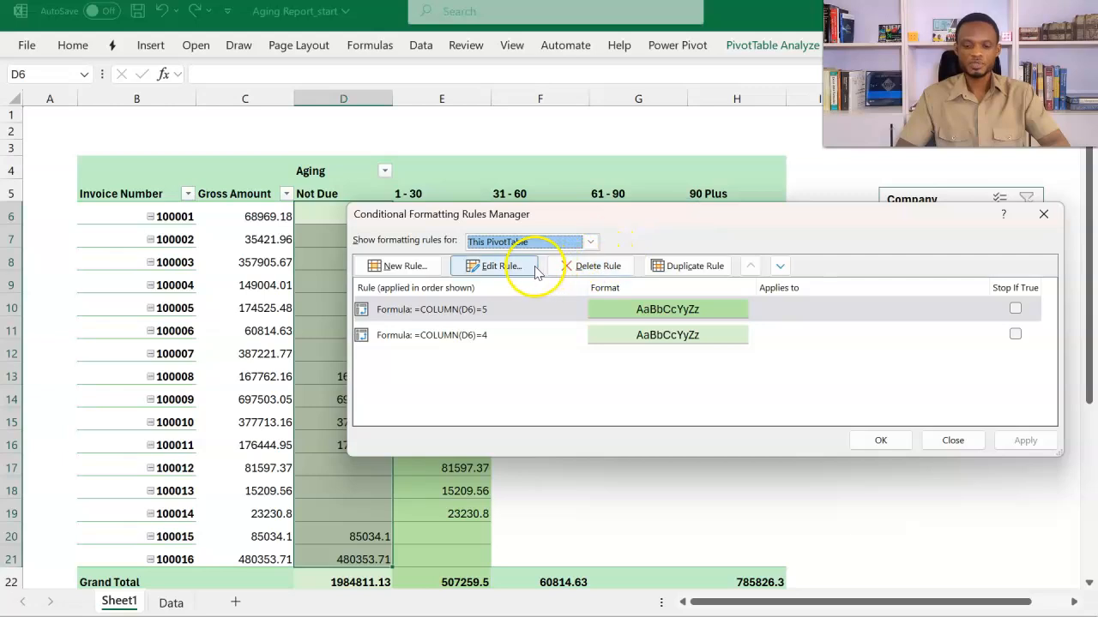
pyautogui.click(673, 271)
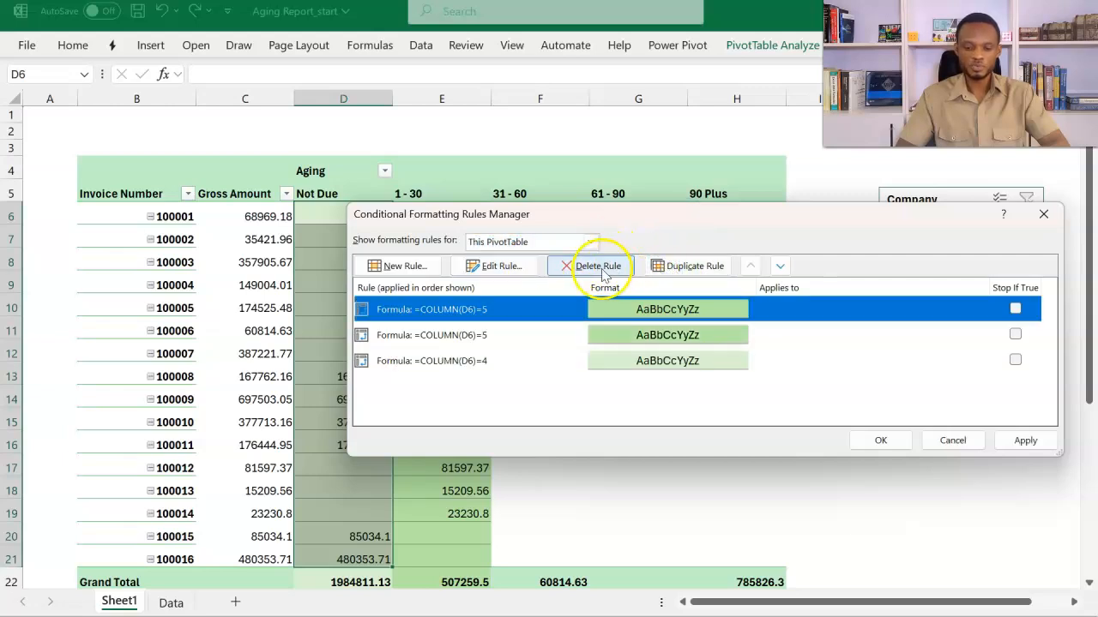
pyautogui.click(508, 268)
pyautogui.click(590, 427)
pyautogui.write('6)=6')
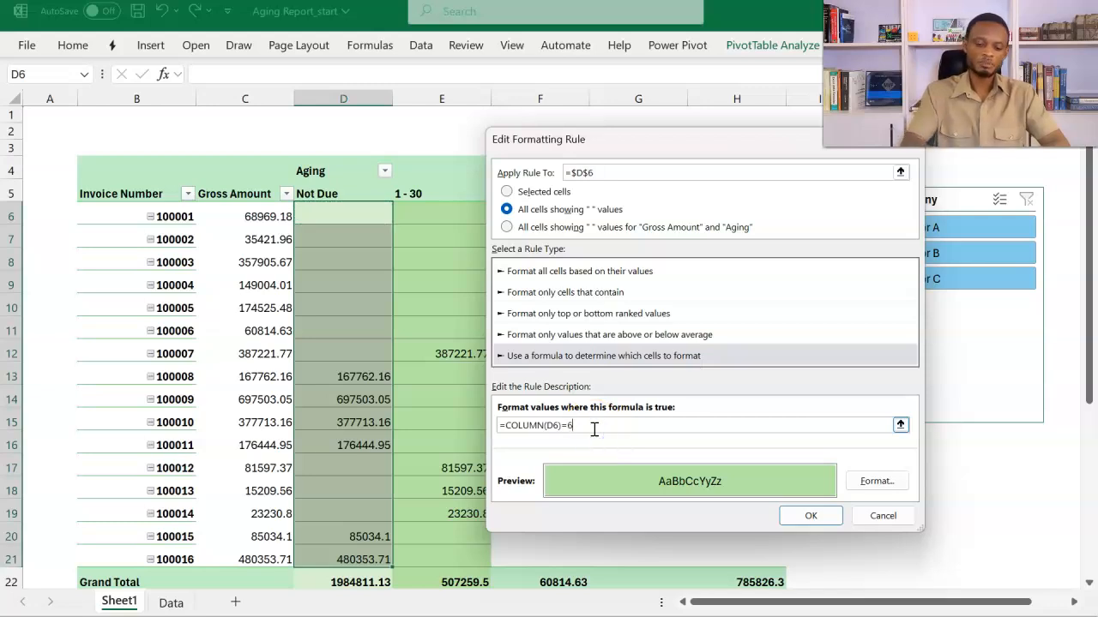
# Set the =COLUMN(D6)=6 rule's fill one shade darker green and apply it to the PivotTable
pyautogui.click(865, 483)
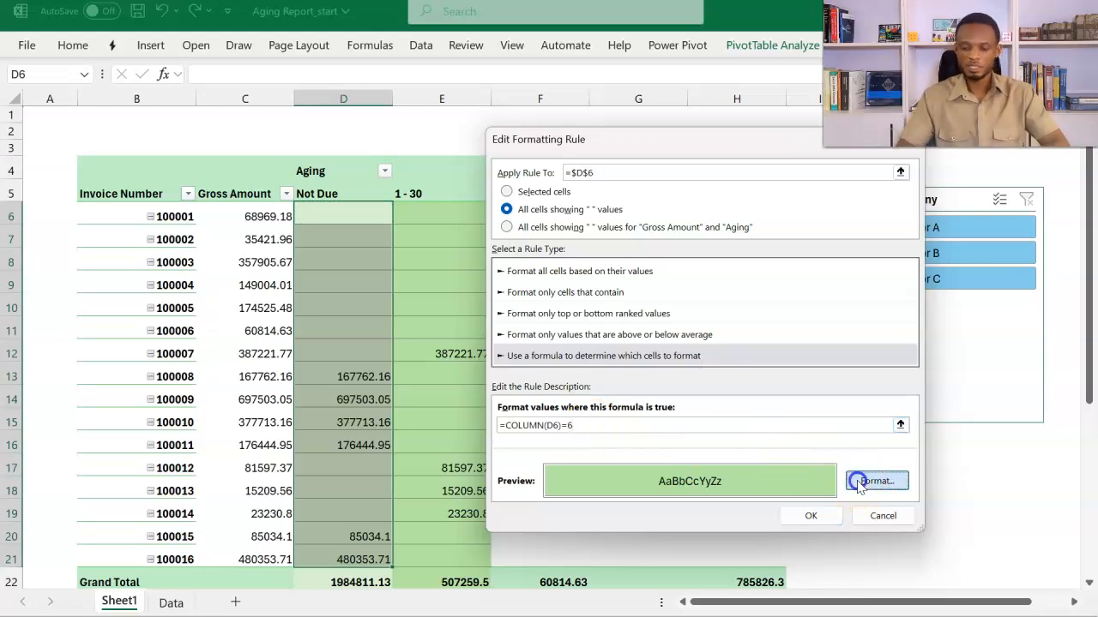
pyautogui.click(655, 217)
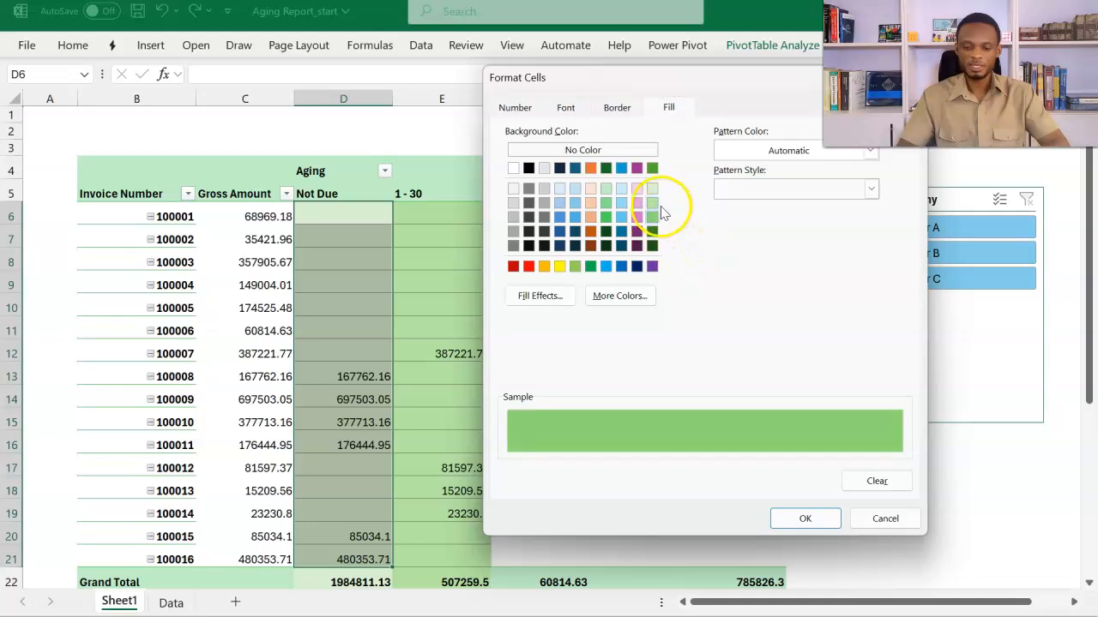
pyautogui.click(804, 518)
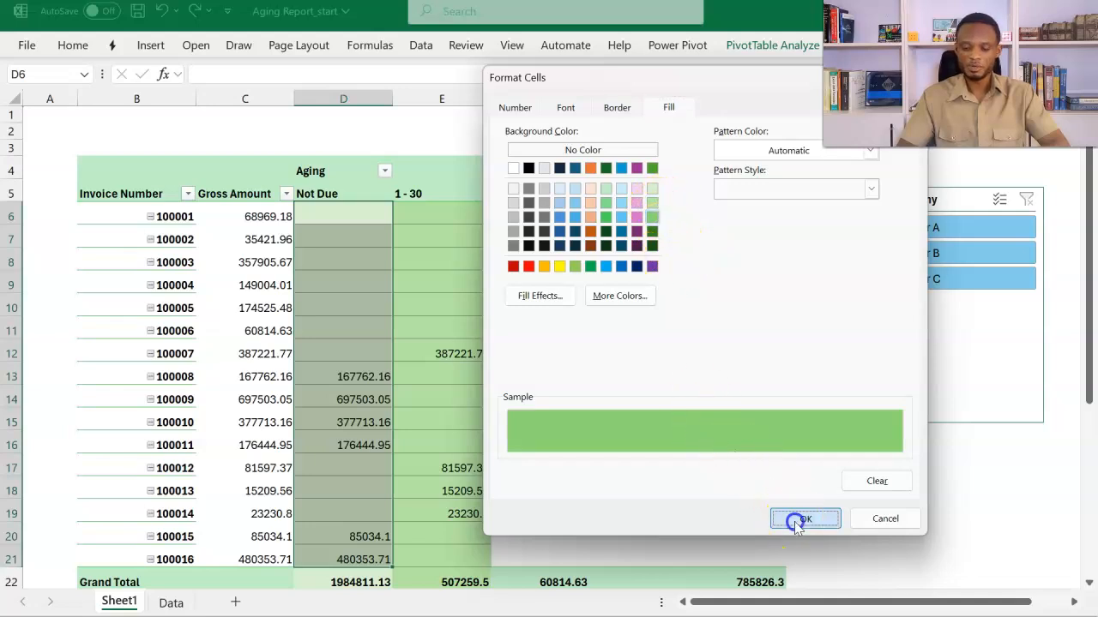
pyautogui.click(831, 517)
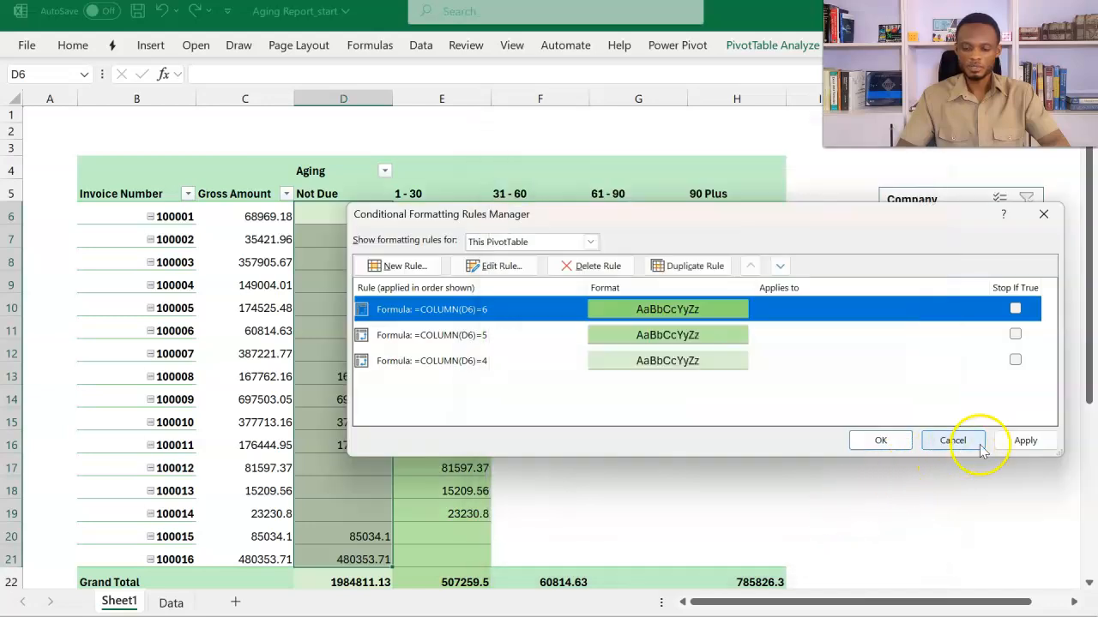
pyautogui.click(1016, 442)
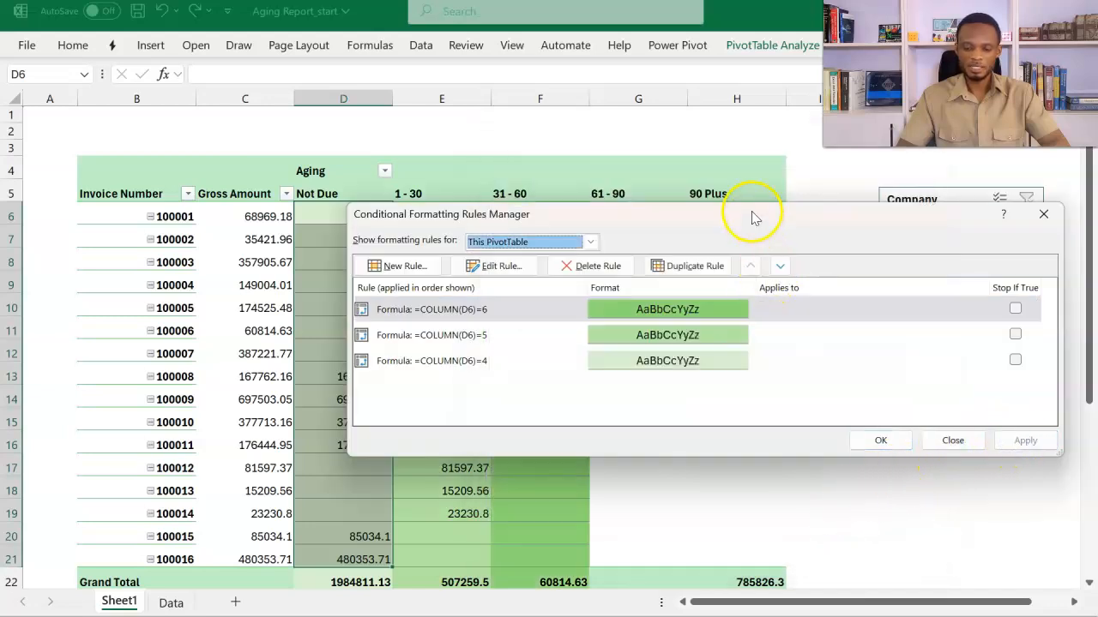
# Duplicate the =COLUMN(D6)=6 rule and change the copy's formula to =COLUMN(D6)=7
pyautogui.moveTo(751, 213); pyautogui.dragTo(716, 232)
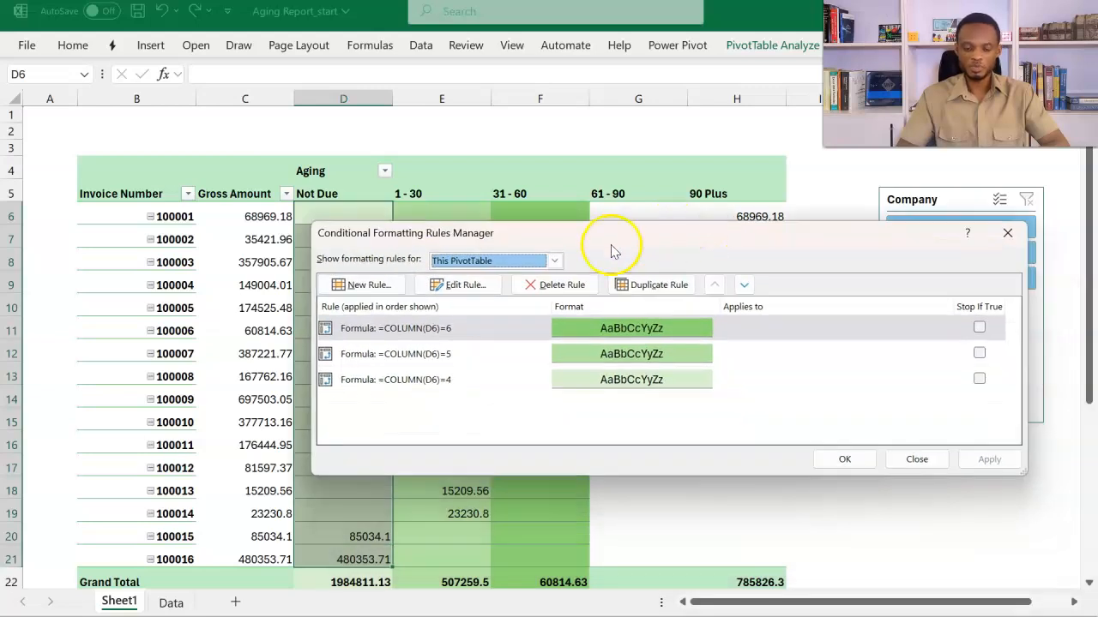
pyautogui.click(632, 286)
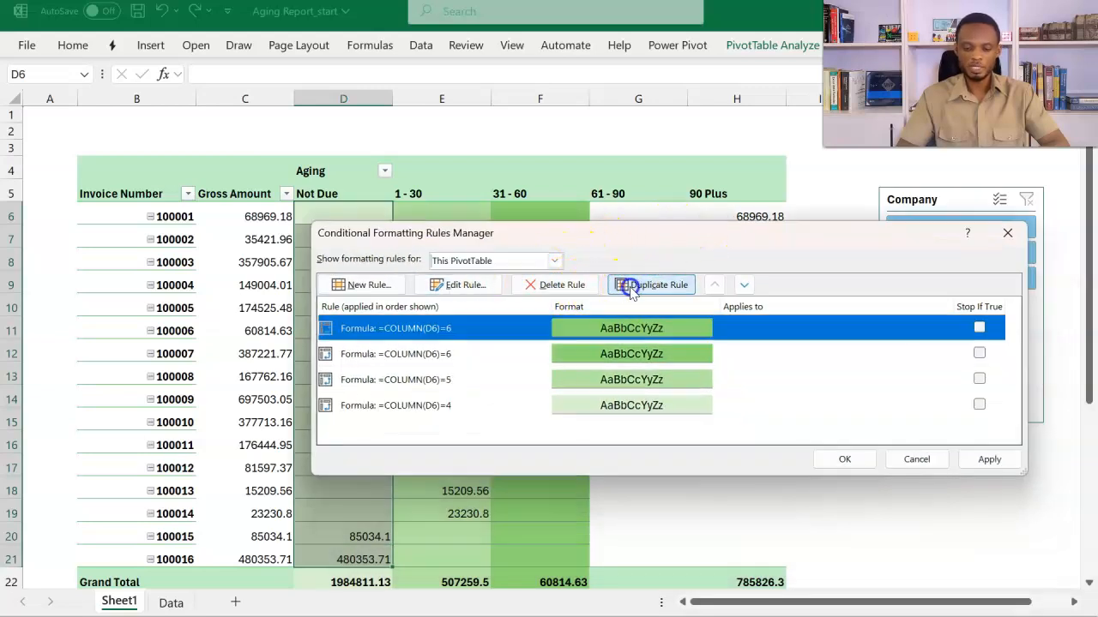
pyautogui.click(463, 284)
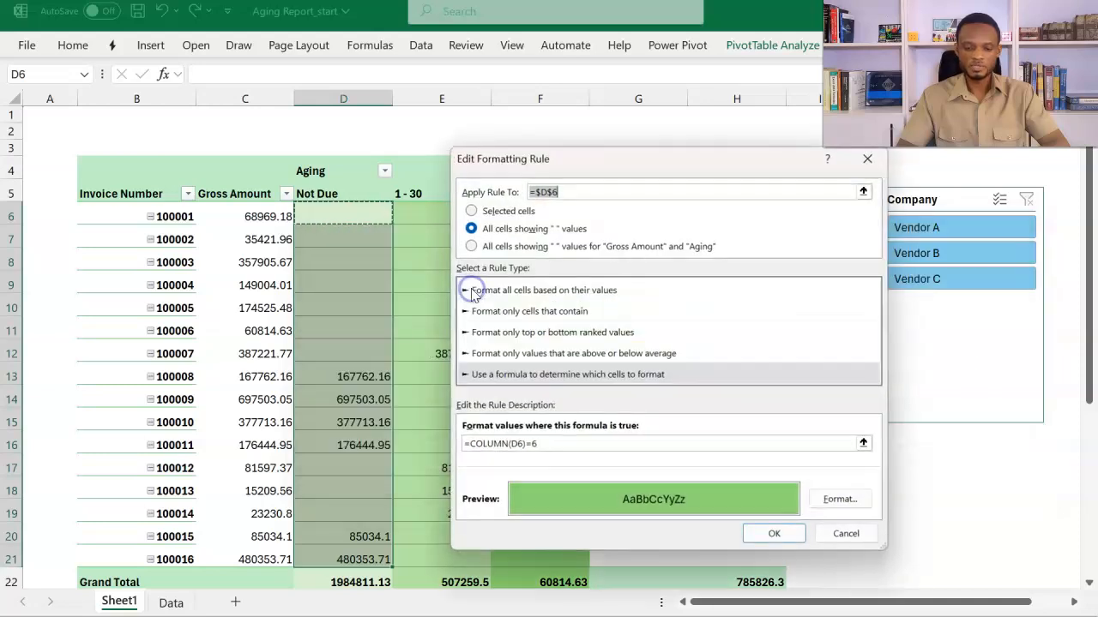
pyautogui.click(566, 445)
pyautogui.press('BackSpace')
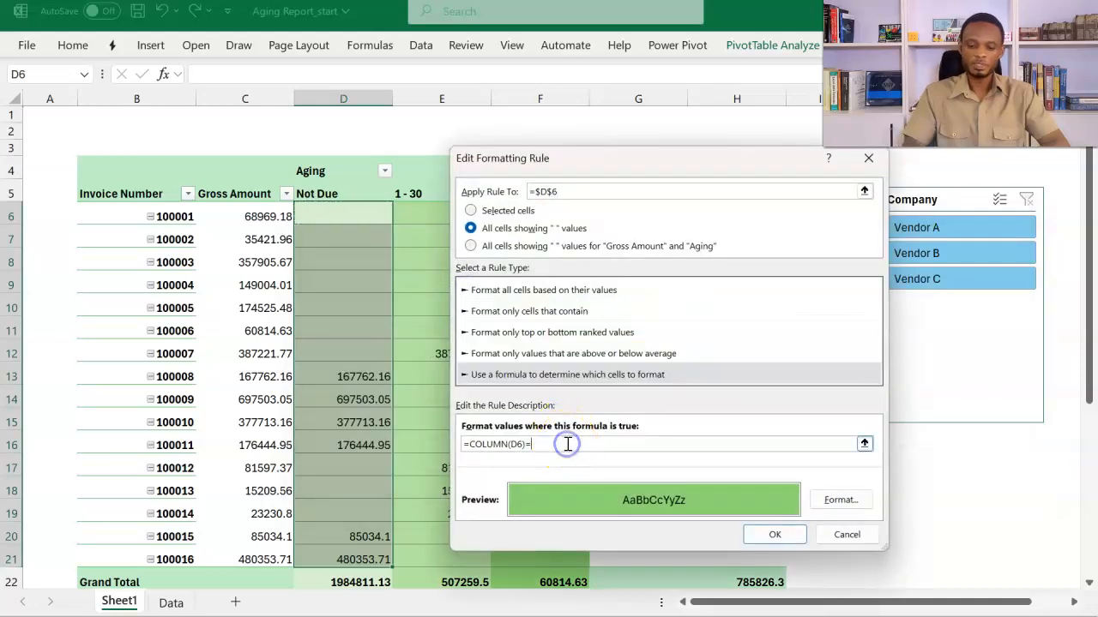
pyautogui.write('7')
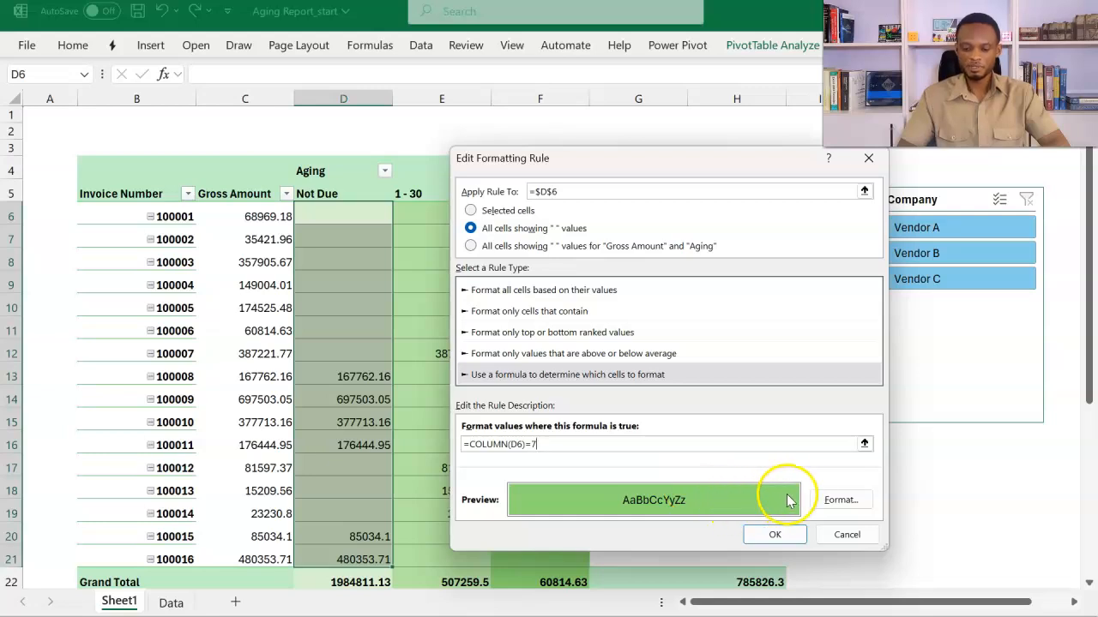
# Give the =COLUMN(D6)=7 rule a dark green fill with white font and apply it to the PivotTable
pyautogui.click(817, 502)
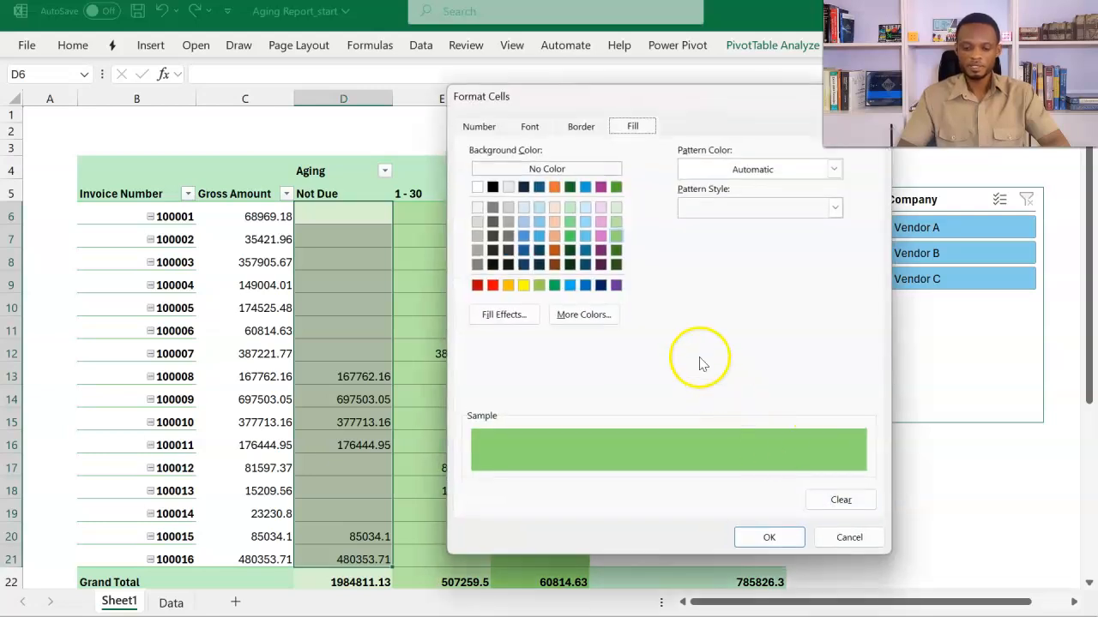
pyautogui.click(616, 250)
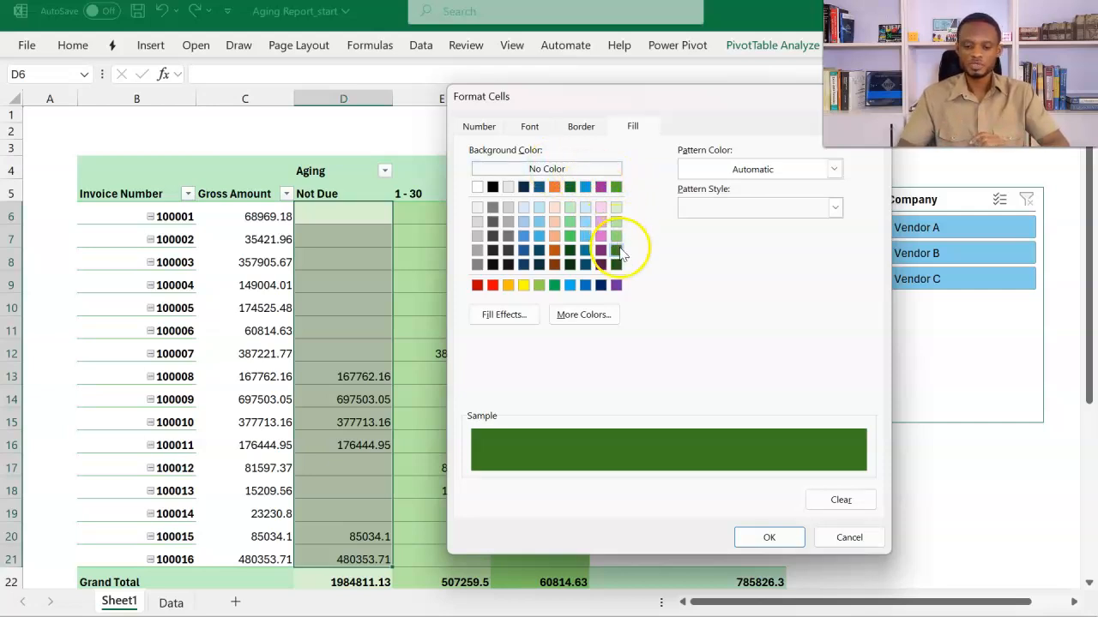
pyautogui.click(536, 126)
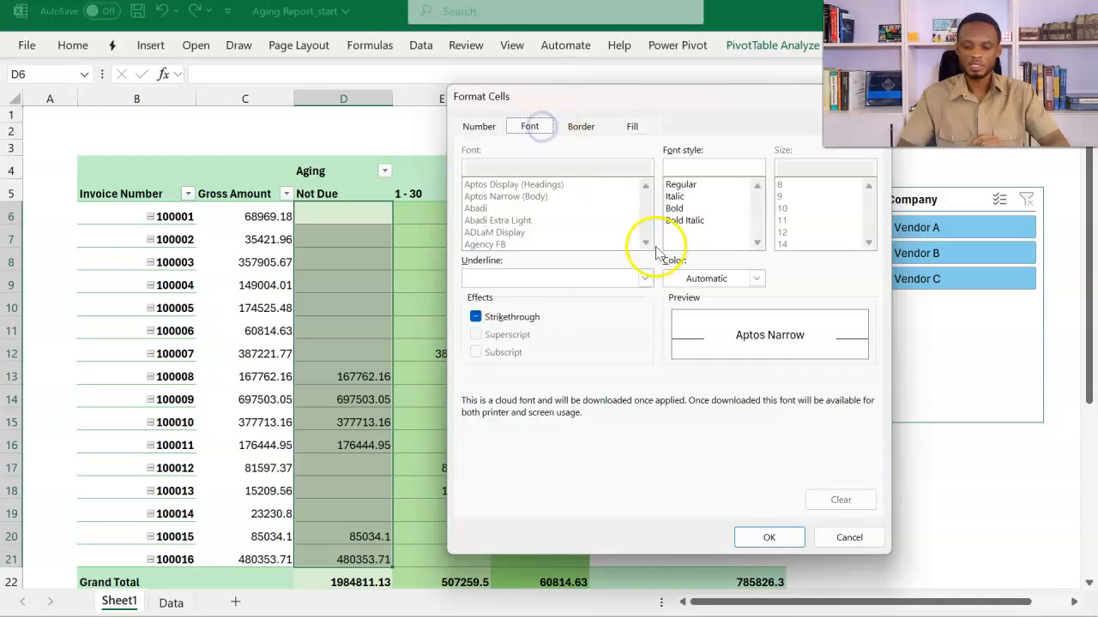
pyautogui.click(757, 278)
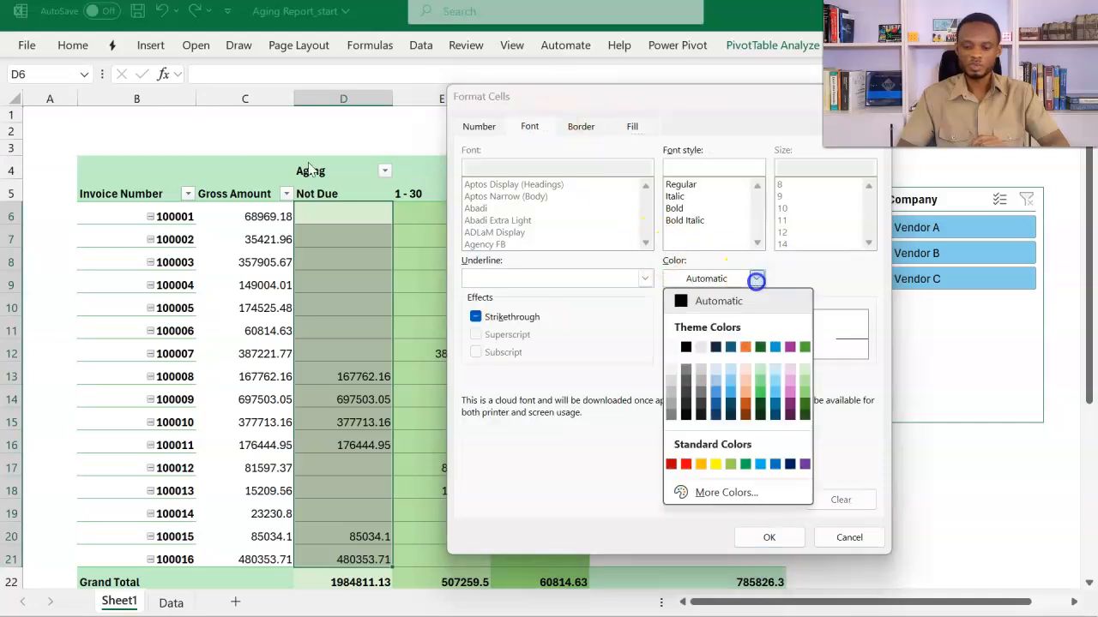
pyautogui.click(672, 348)
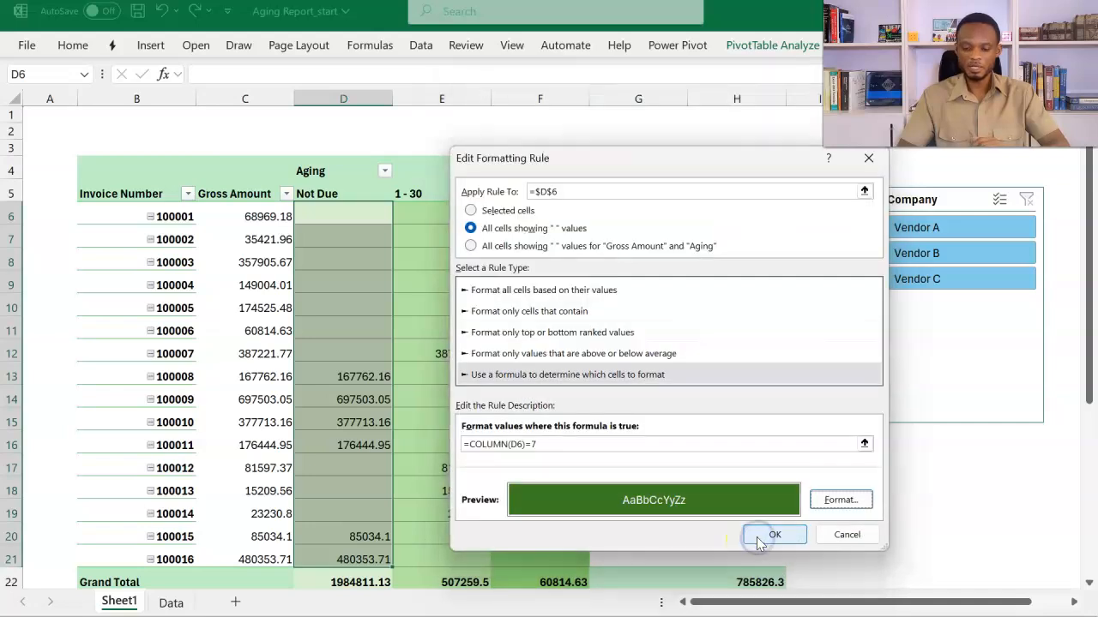
pyautogui.click(765, 535)
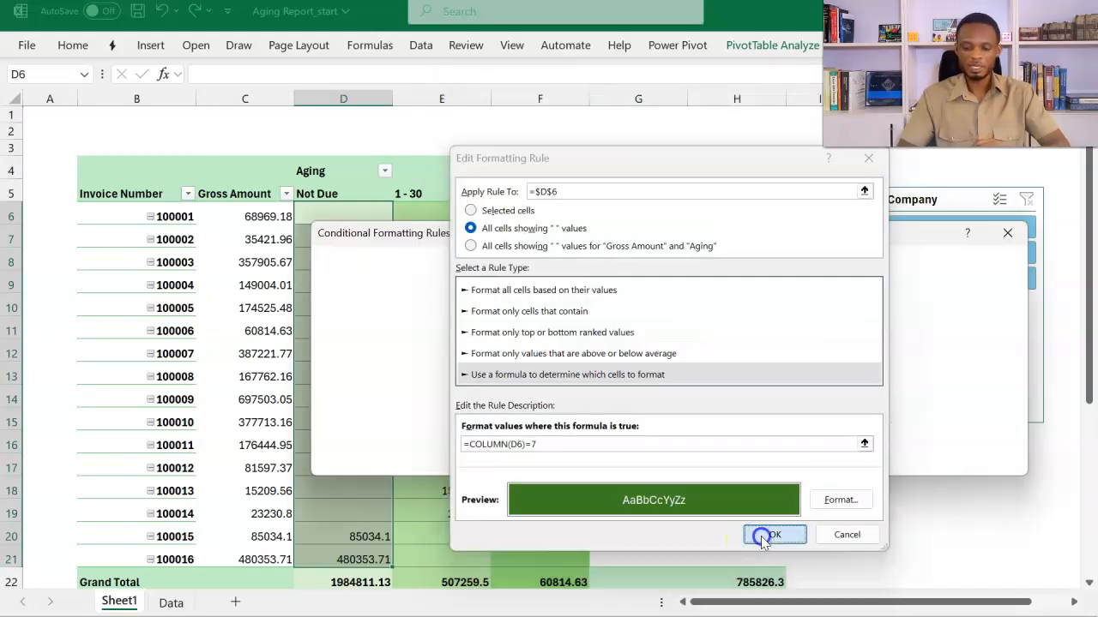
pyautogui.click(962, 465)
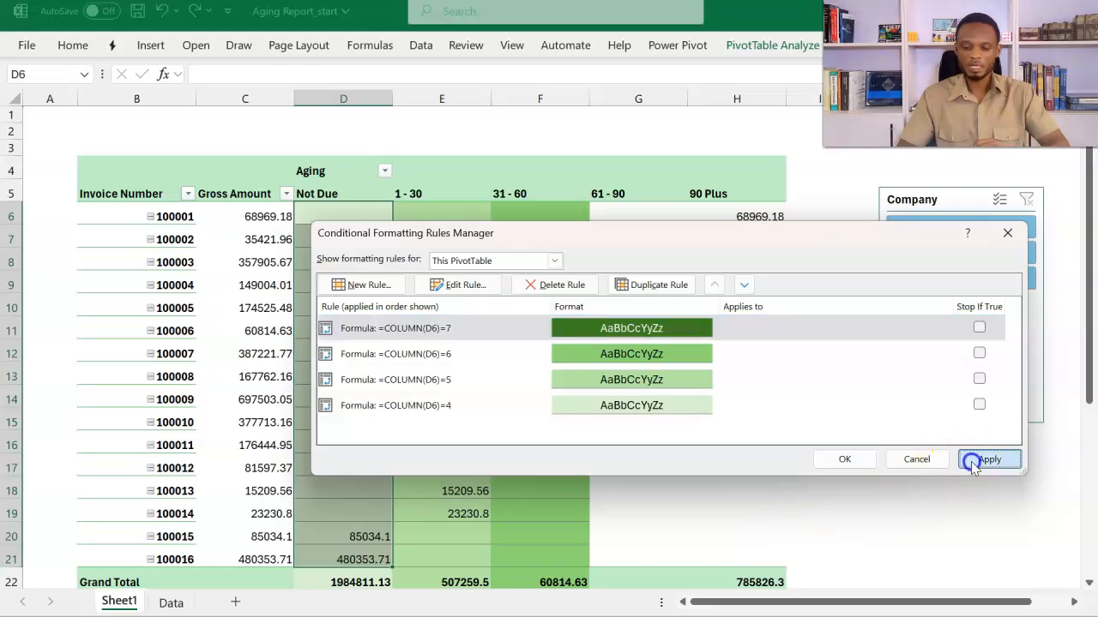
# Duplicate the =COLUMN(D6)=7 rule and change the copy's formula to =COLUMN(D6)=8
pyautogui.moveTo(789, 250); pyautogui.dragTo(762, 287)
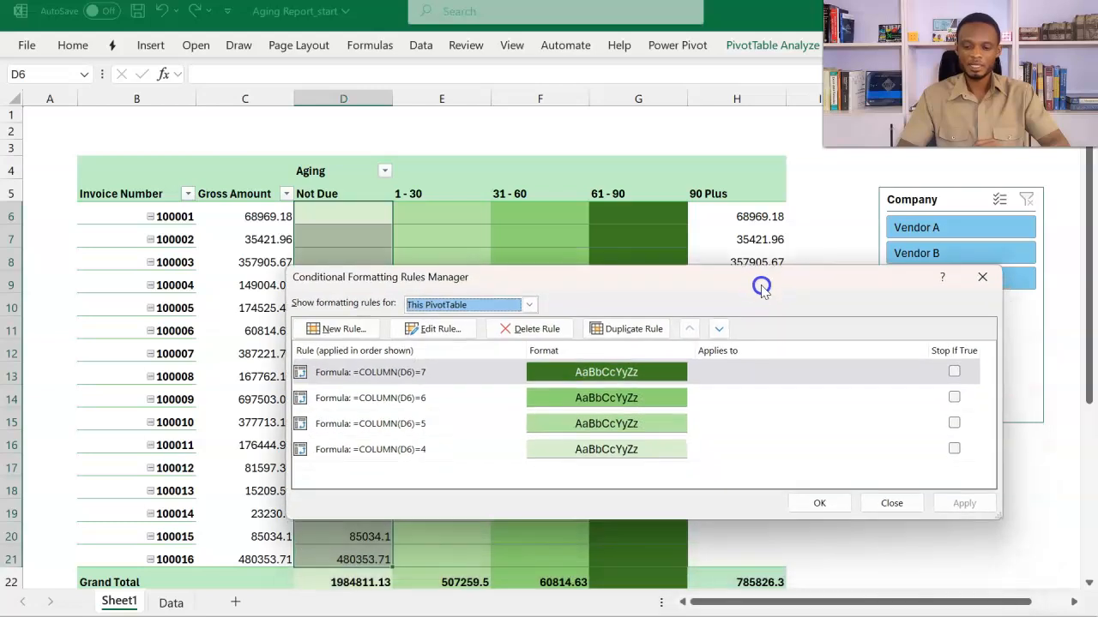
pyautogui.click(606, 334)
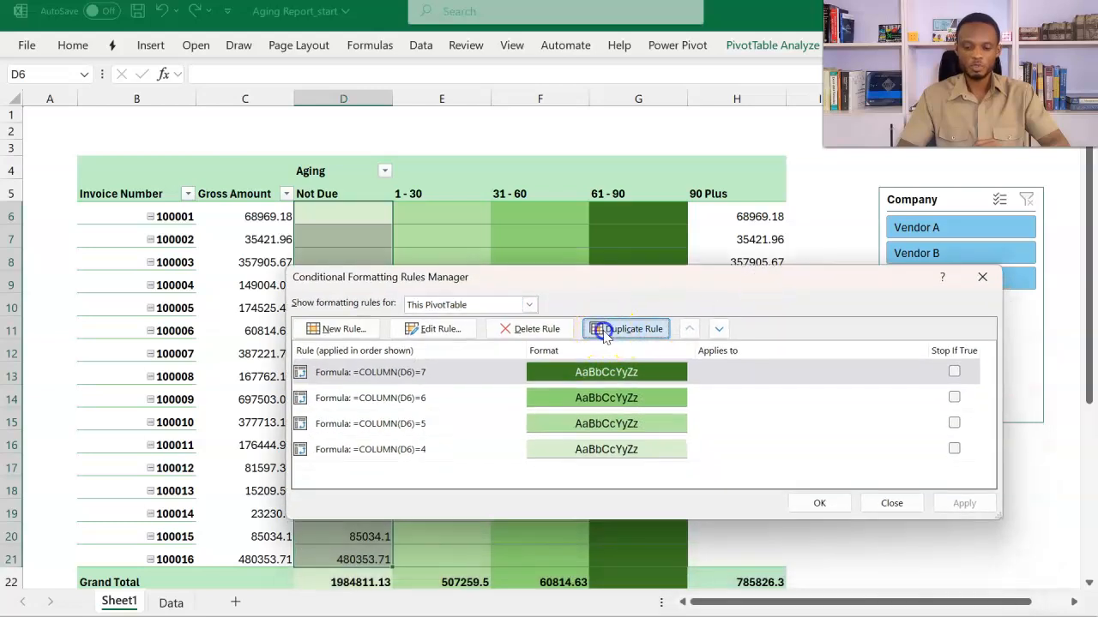
pyautogui.click(447, 330)
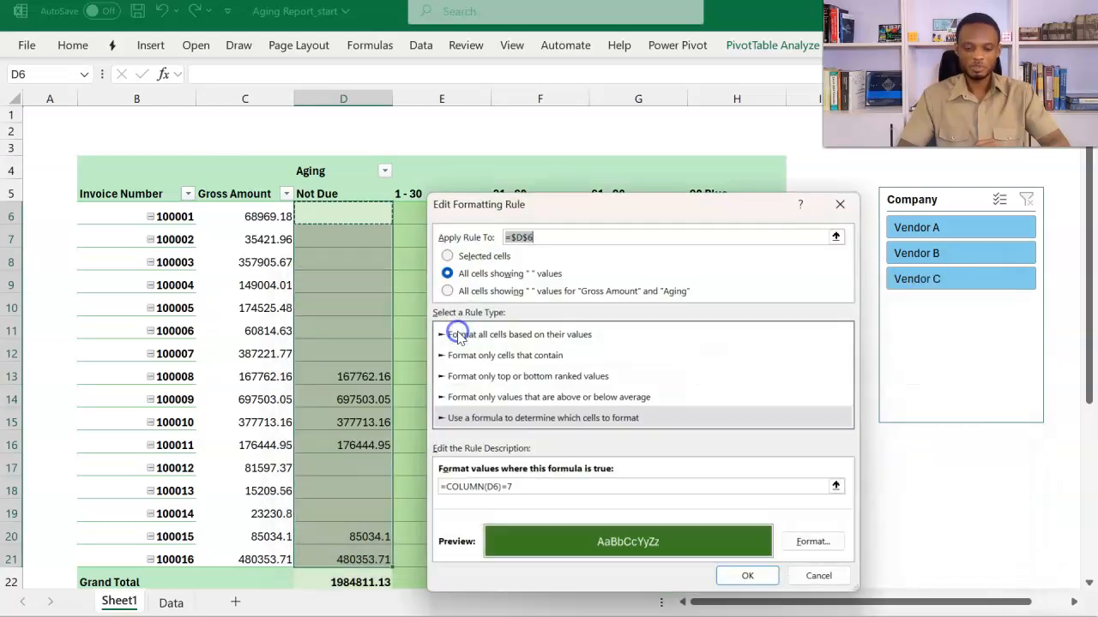
pyautogui.click(571, 488)
pyautogui.press('BackSpace')
pyautogui.write('8')
# Set the =COLUMN(D6)=8 rule's fill to the darkest green, apply it and close the rules manager
pyautogui.click(800, 545)
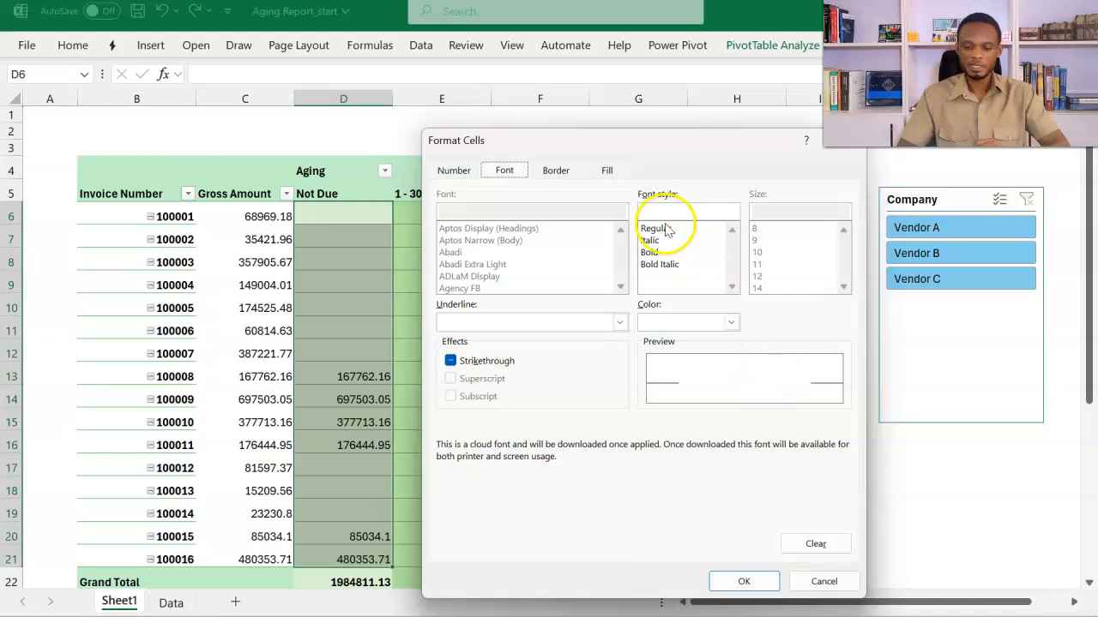
pyautogui.click(607, 170)
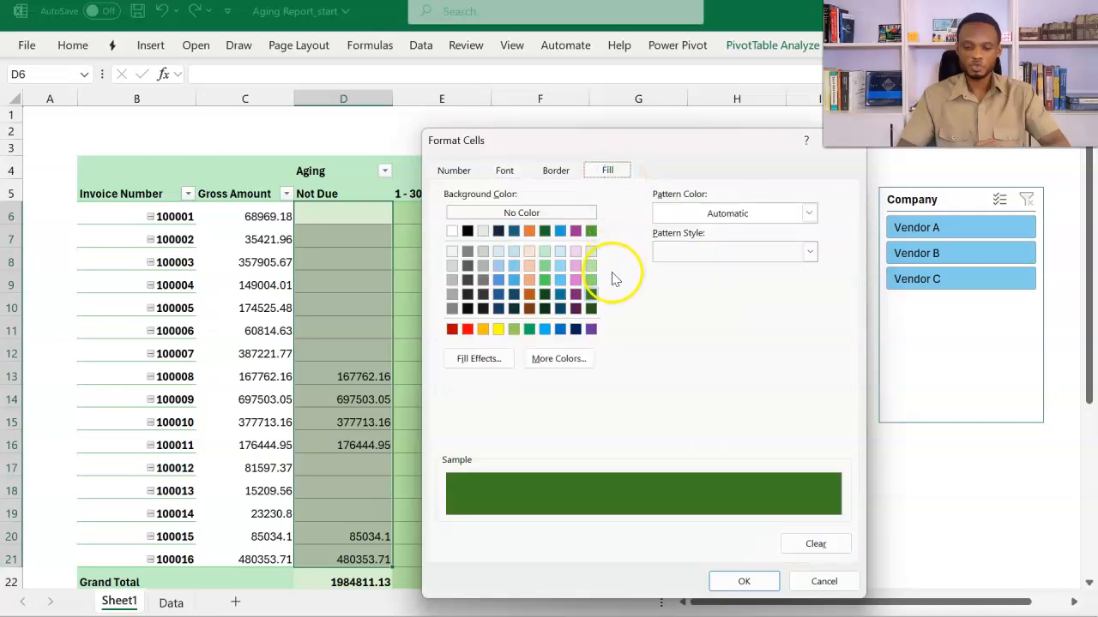
pyautogui.click(592, 308)
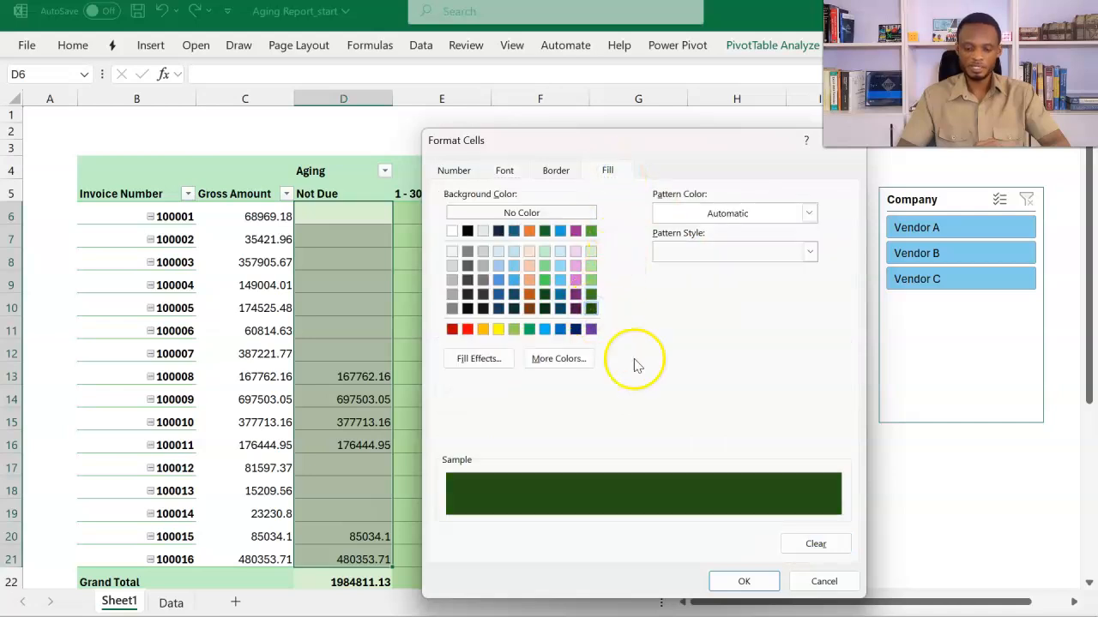
pyautogui.click(739, 581)
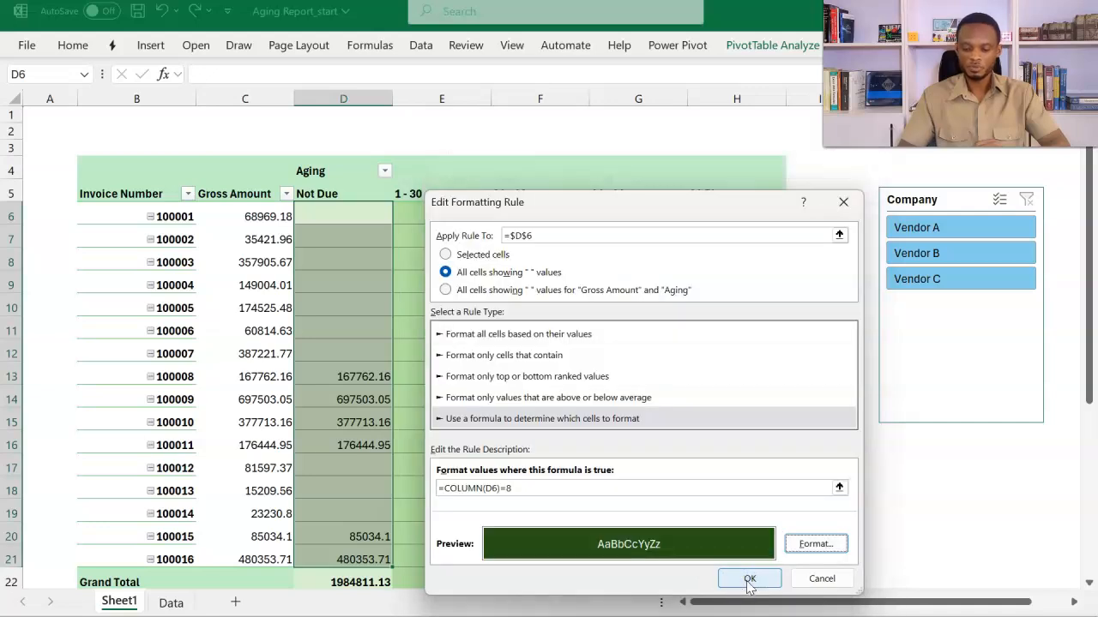
pyautogui.click(749, 580)
pyautogui.click(943, 505)
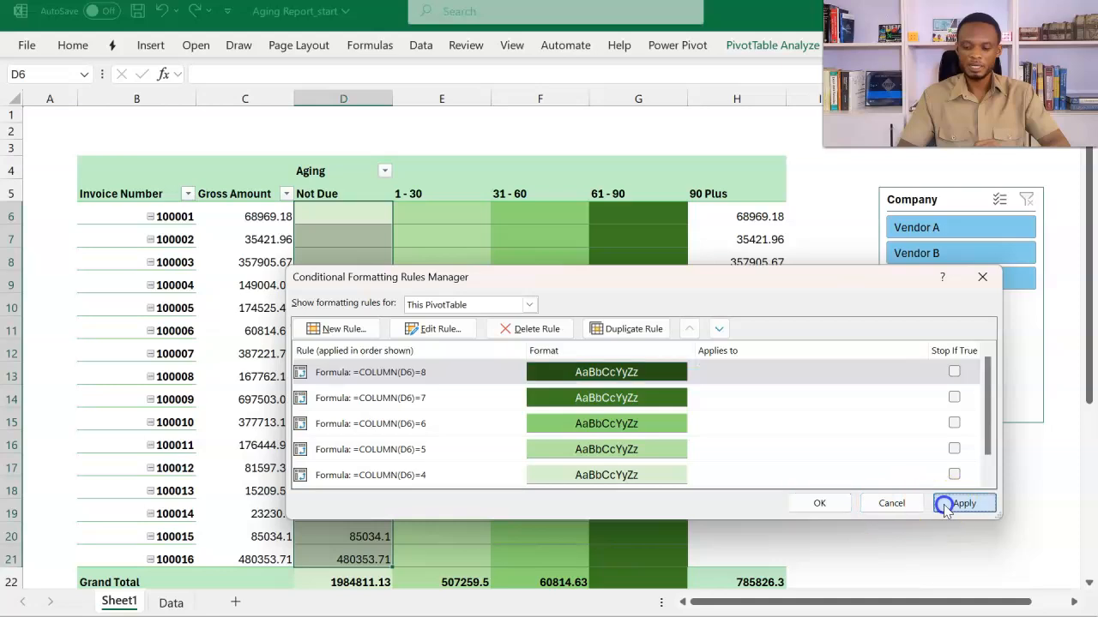
pyautogui.click(982, 282)
# Check the shading while filtering the report by individual vendors with the Company slicer, and clear the filter
pyautogui.scroll(-1, 596, 330)
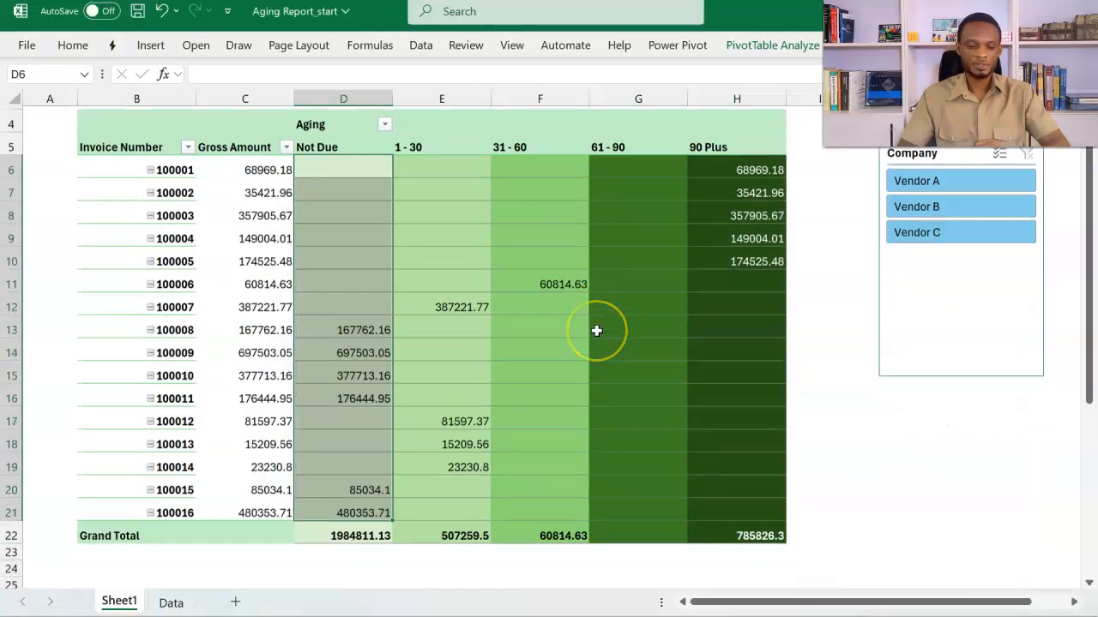
pyautogui.scroll(1, 596, 330)
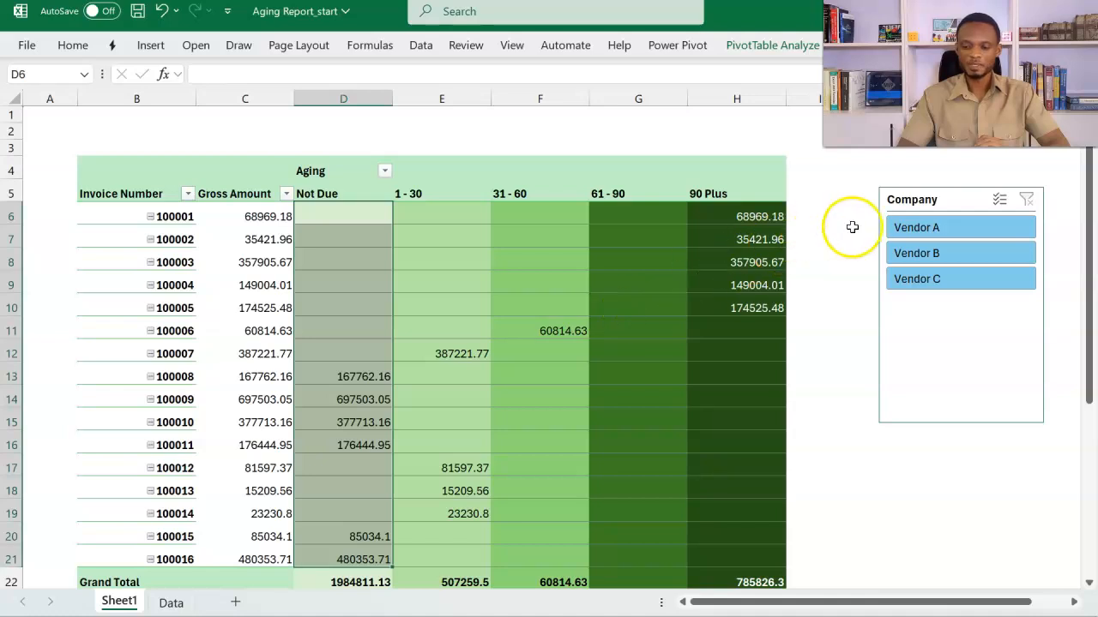
pyautogui.click(912, 237)
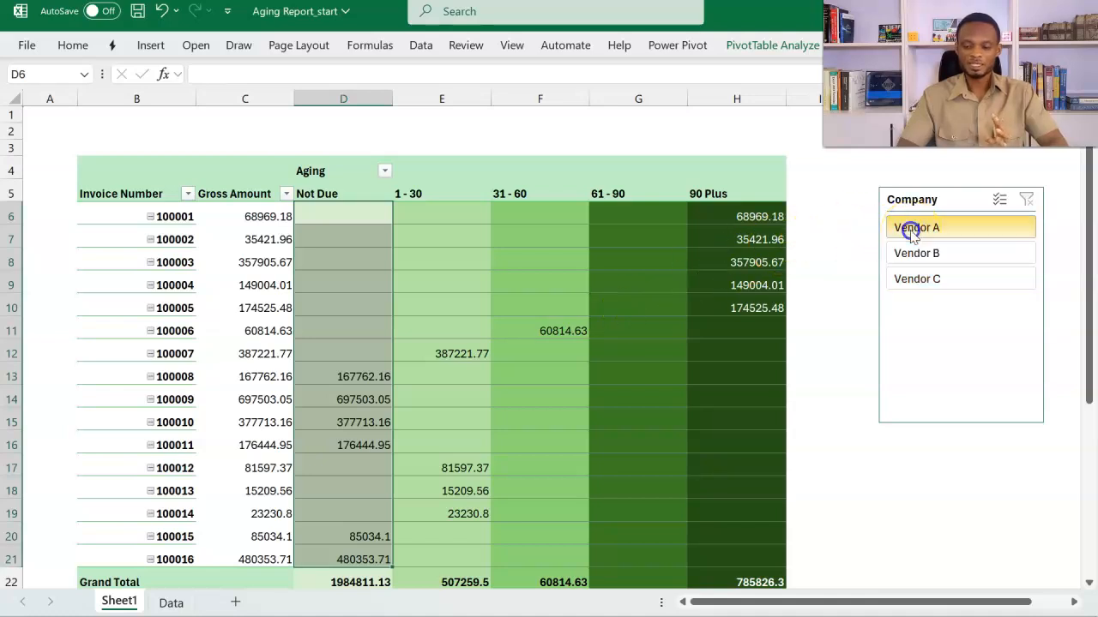
pyautogui.click(912, 251)
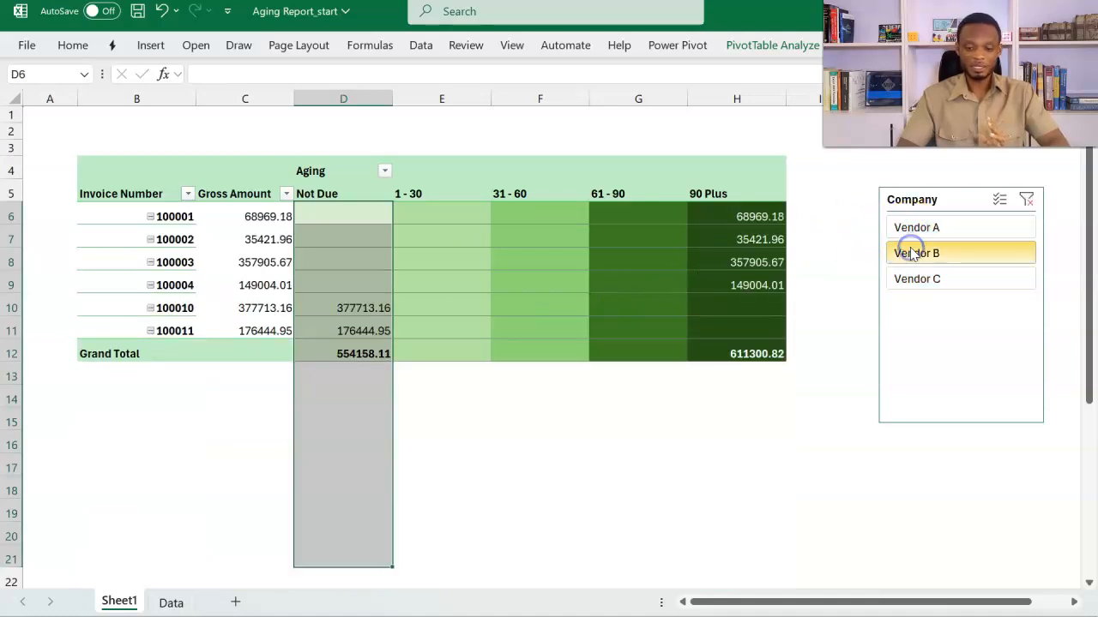
pyautogui.click(914, 277)
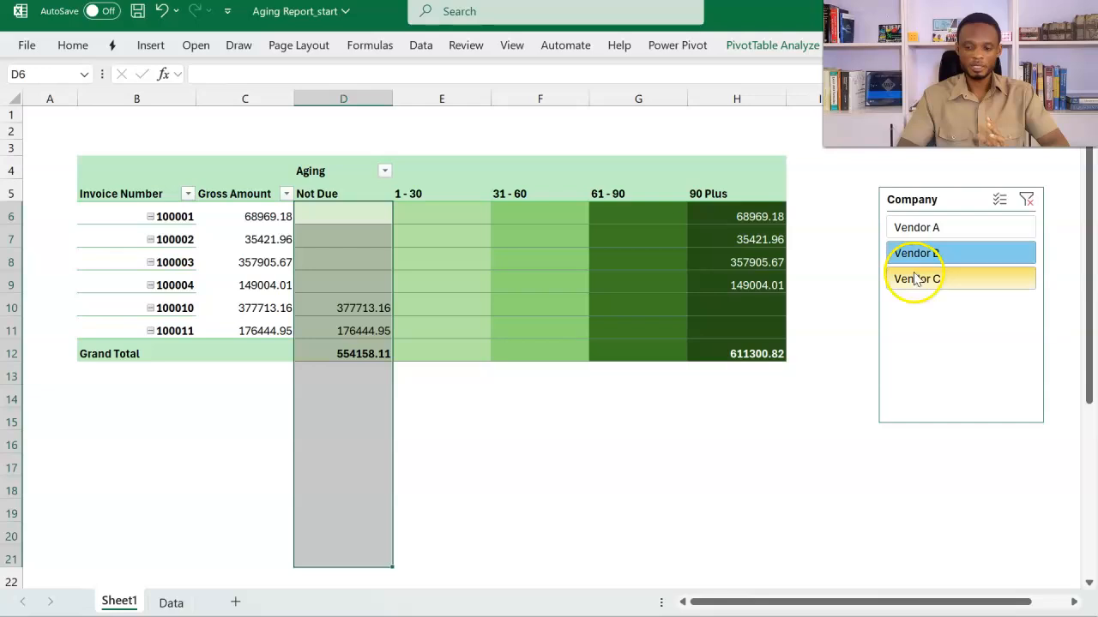
pyautogui.click(1025, 203)
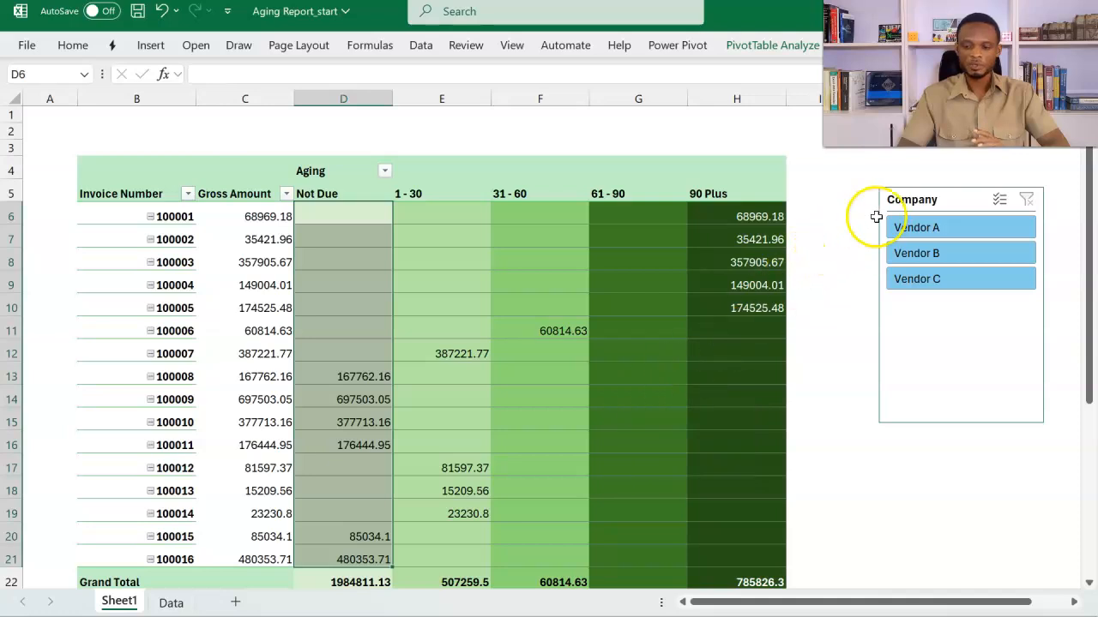
# Move the Company slicer closer to the PivotTable and give it the last green style of the Dark group
pyautogui.moveTo(890, 209); pyautogui.dragTo(822, 223)
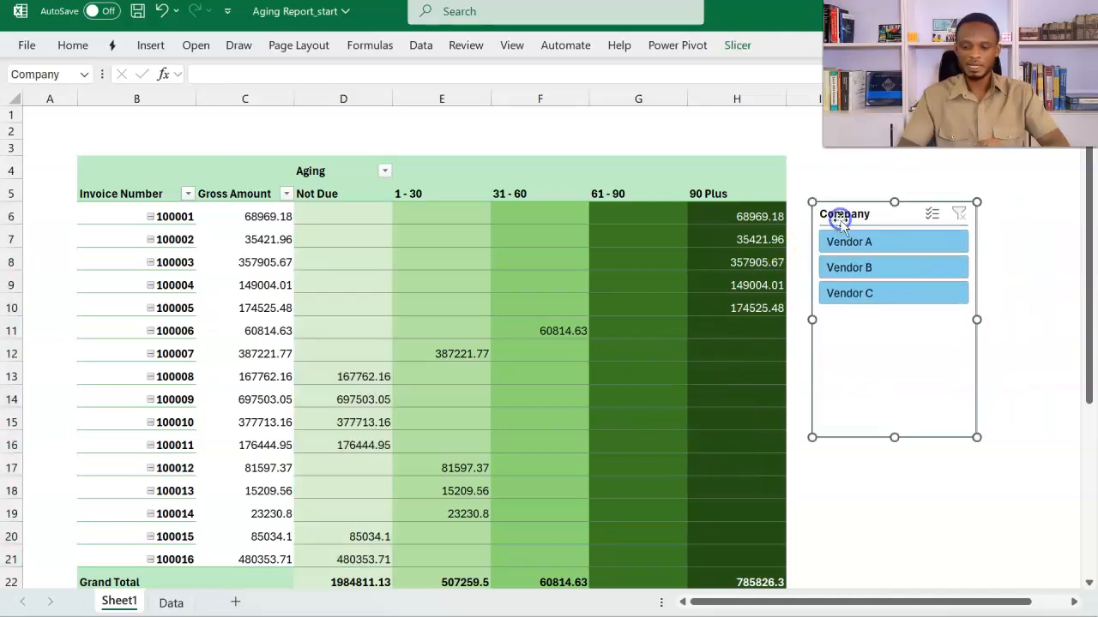
pyautogui.click(736, 44)
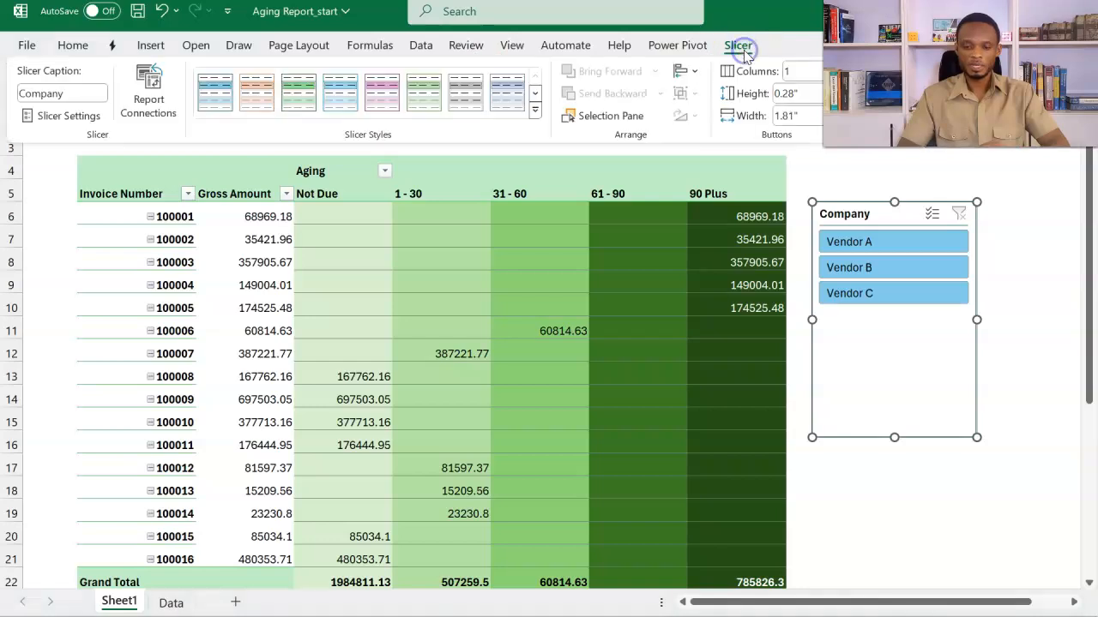
pyautogui.click(534, 110)
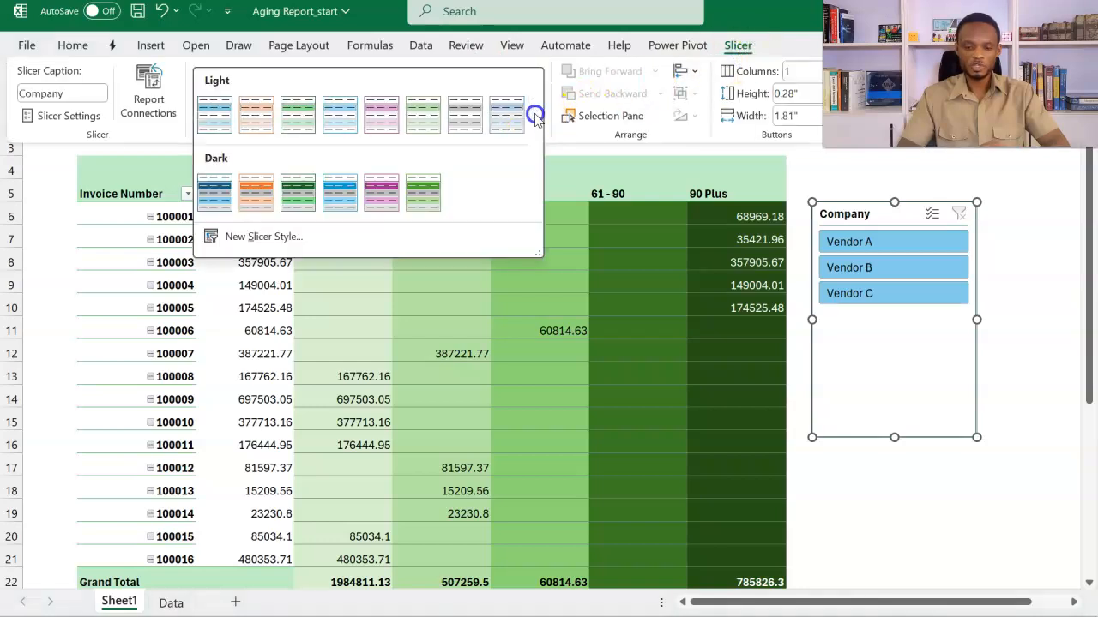
pyautogui.click(432, 195)
pyautogui.click(668, 249)
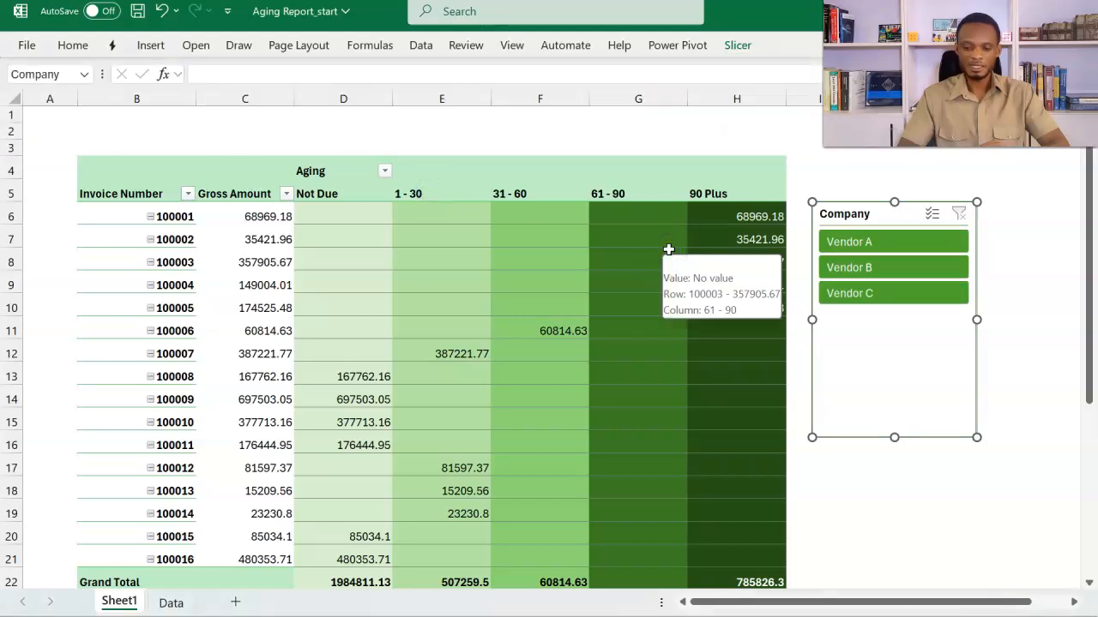
# Enter the label Reporting Date in cell B2 above the PivotTable
pyautogui.click(668, 249)
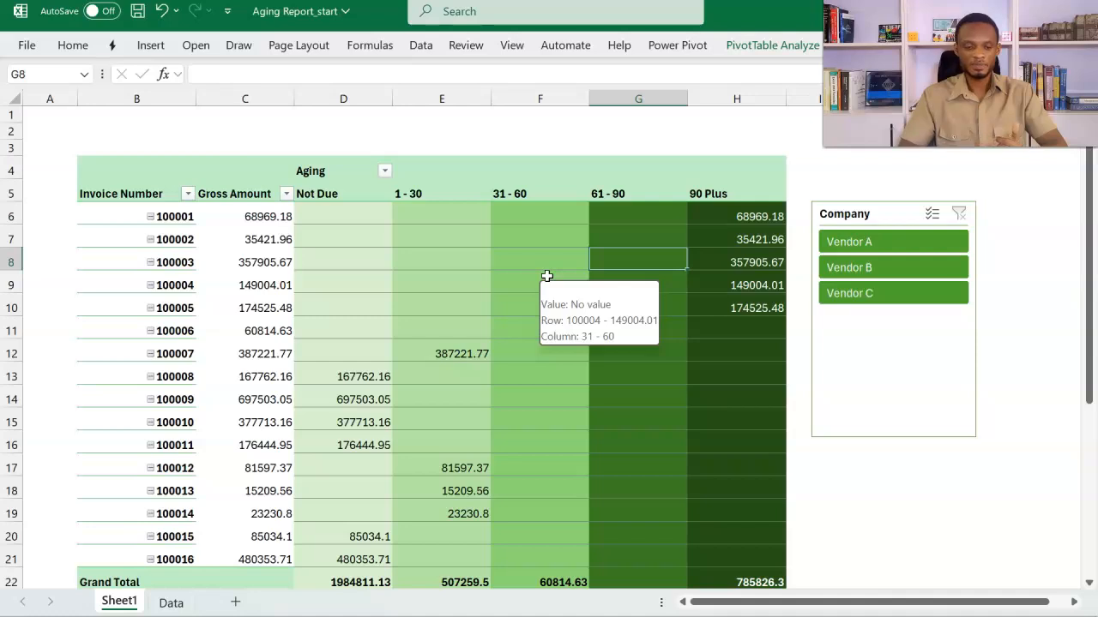
pyautogui.doubleClick(161, 128)
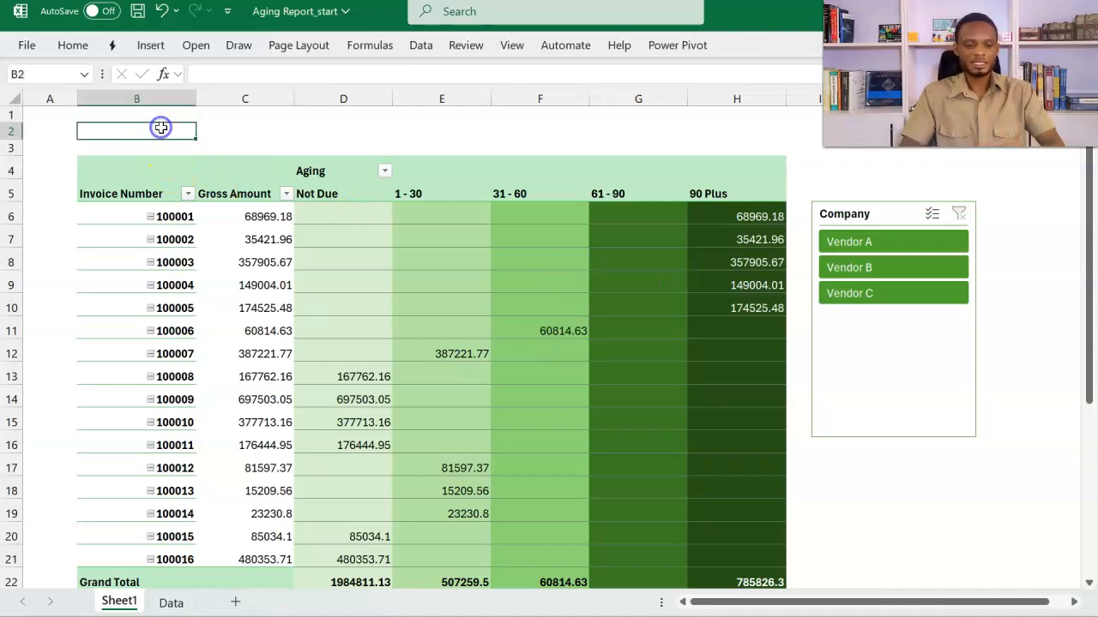
pyautogui.write('rEPORTING ')
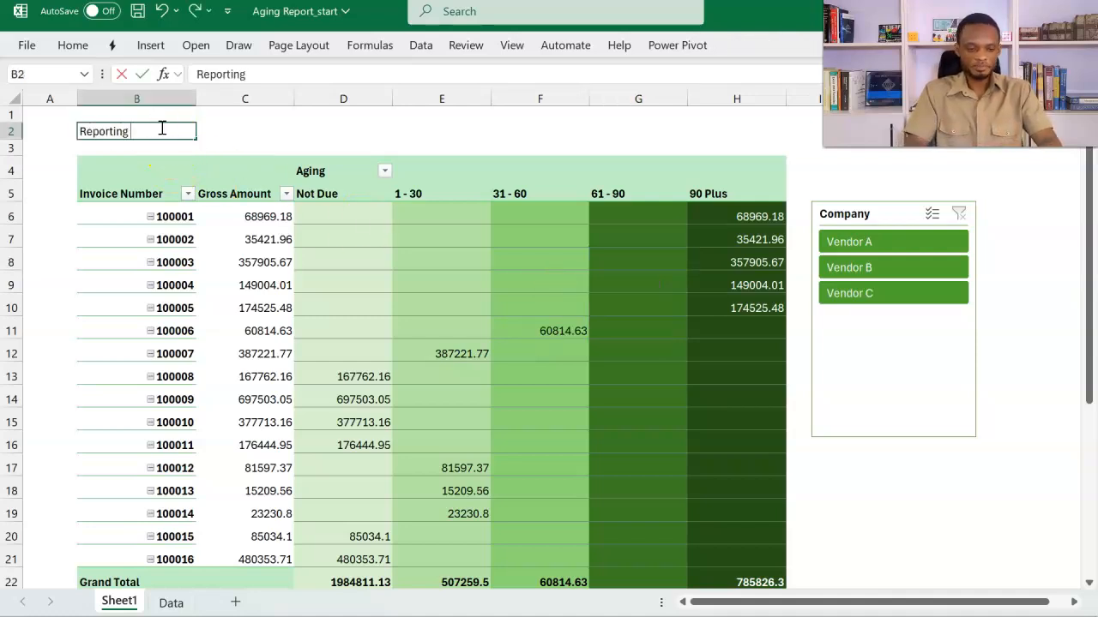
pyautogui.write('Date')
pyautogui.press('Tab')
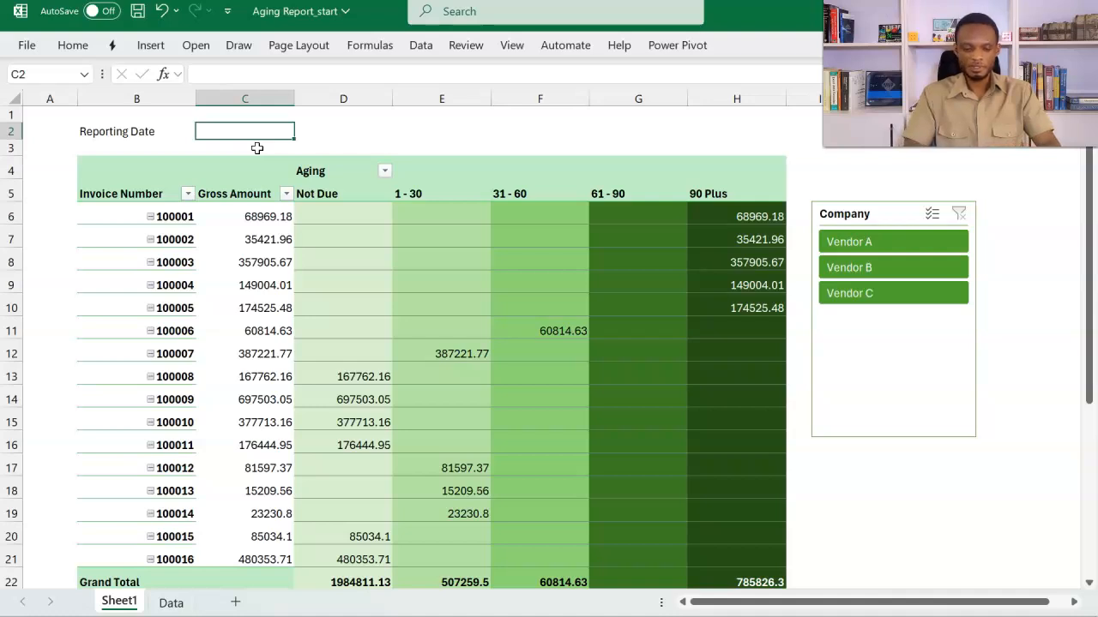
# Insert the current date, 9/14/2024, in cell C2 and format it in the day-month-year style 14-Sep-24
pyautogui.hotkey('ctrl', ';')
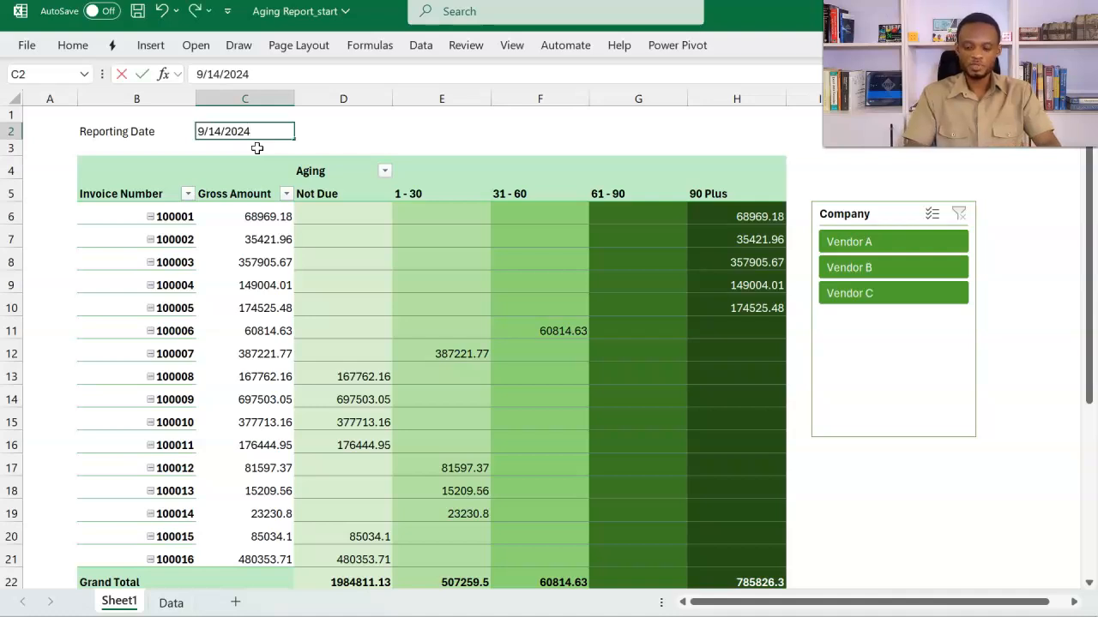
pyautogui.press('Return')
pyautogui.click(271, 131)
pyautogui.hotkey('ctrl', 'shift', '#')
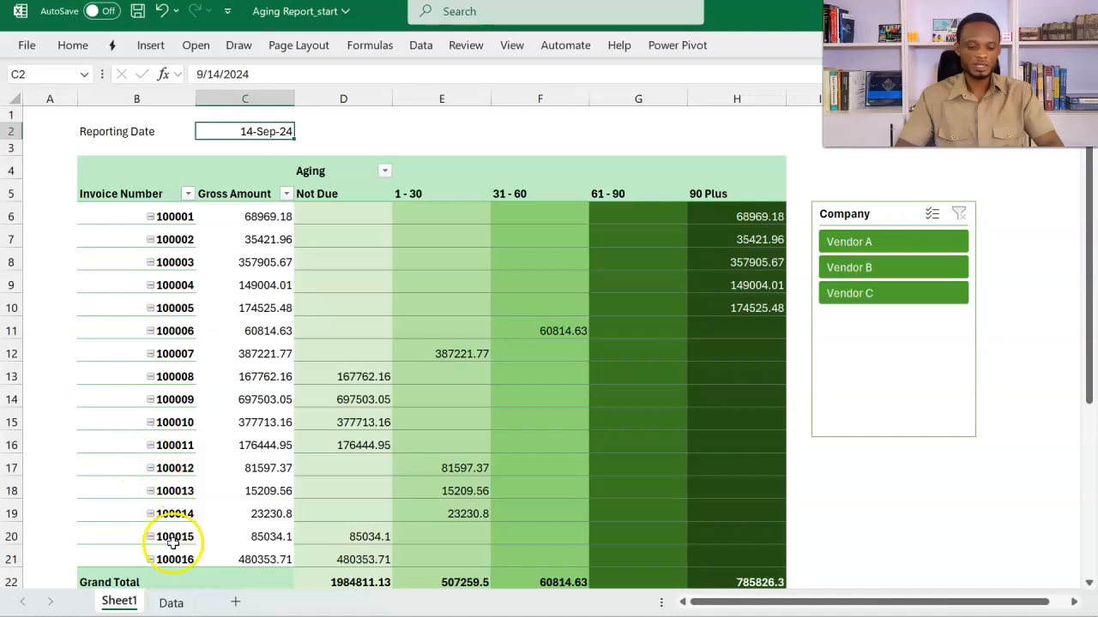
# Link the reporting date in cell C2 of the Data sheet to cell C2 of Sheet1 with a formula
pyautogui.click(171, 603)
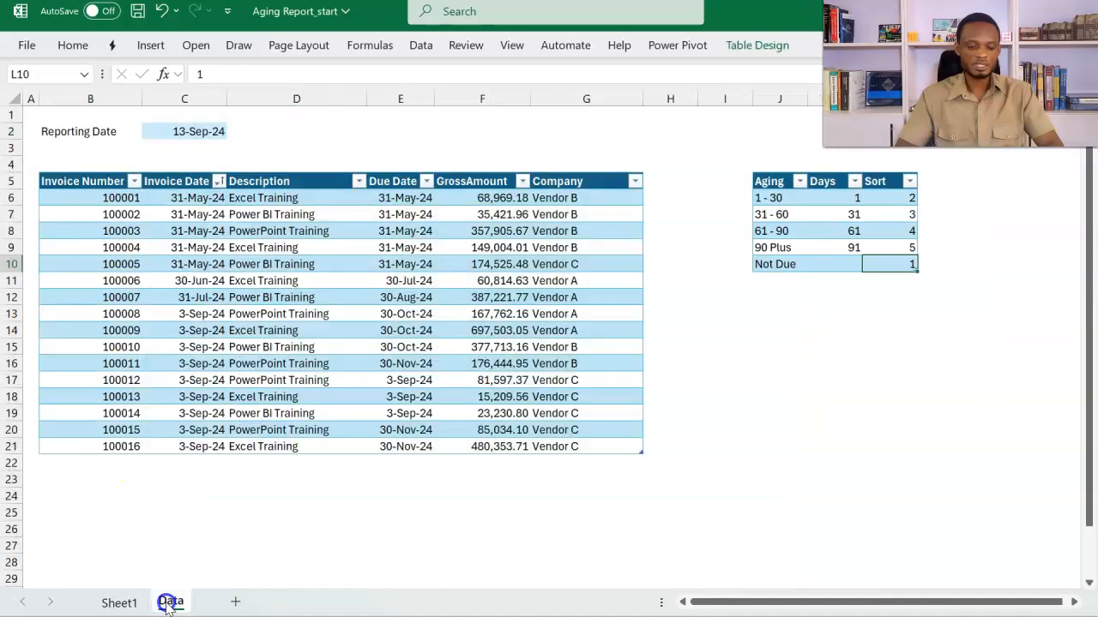
pyautogui.click(193, 129)
pyautogui.write('=')
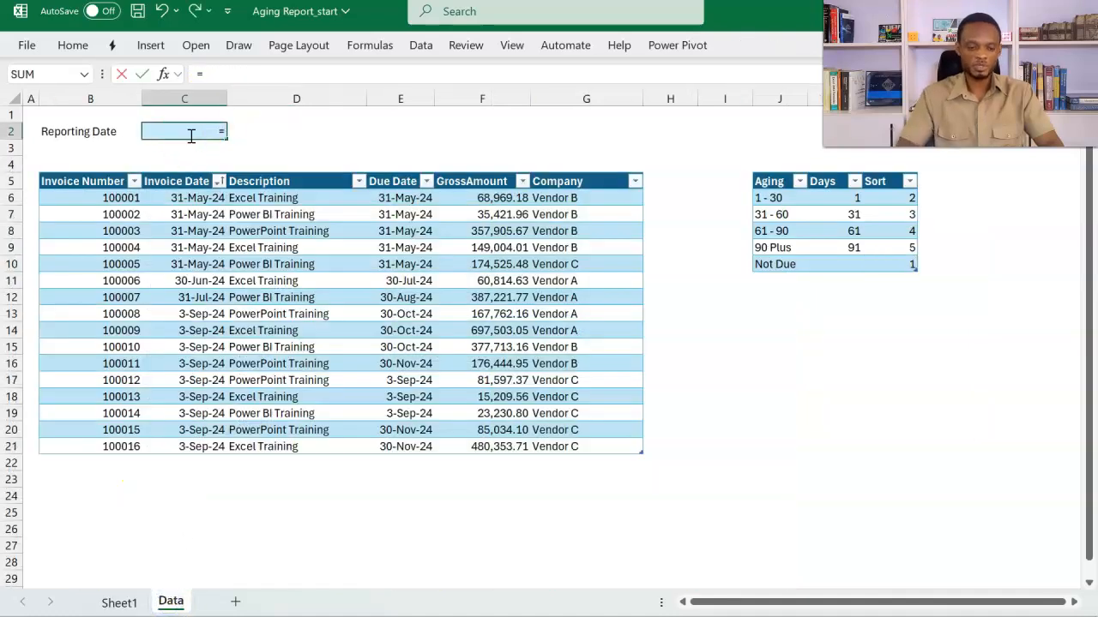
pyautogui.click(120, 602)
pyautogui.click(269, 131)
pyautogui.press('Return')
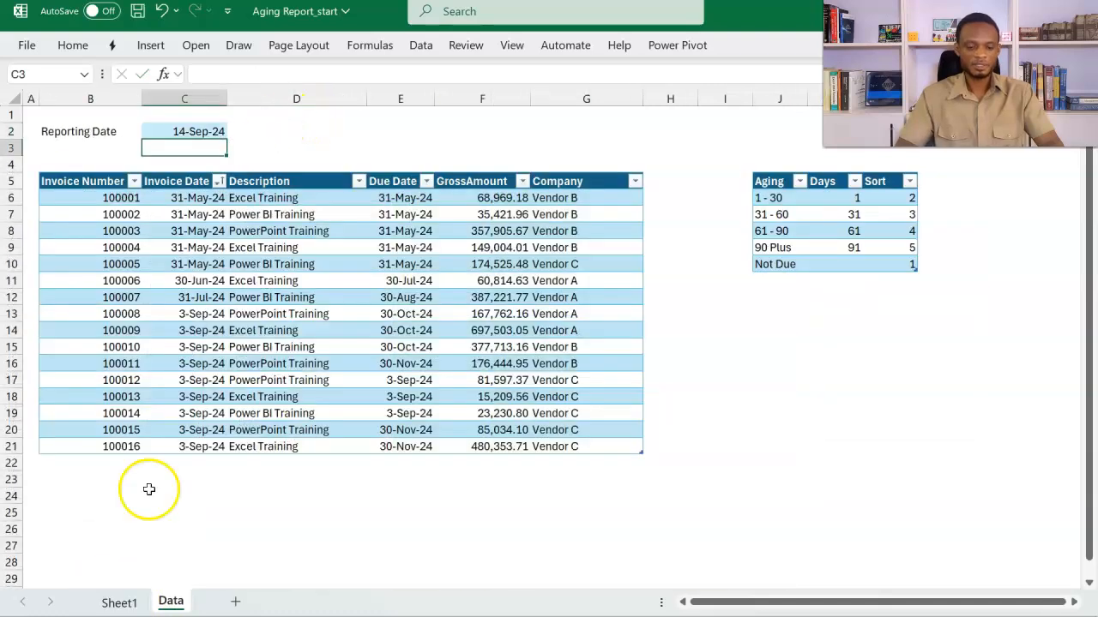
# Set the reporting date in cell C2 of Sheet1 to 12/31/2024
pyautogui.click(119, 601)
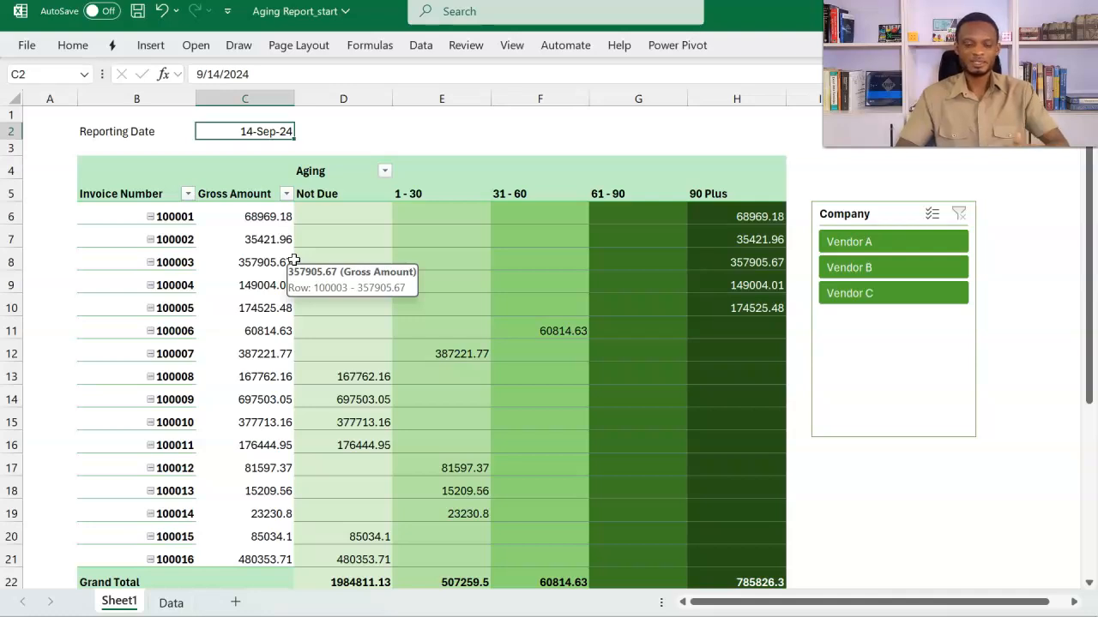
pyautogui.click(249, 132)
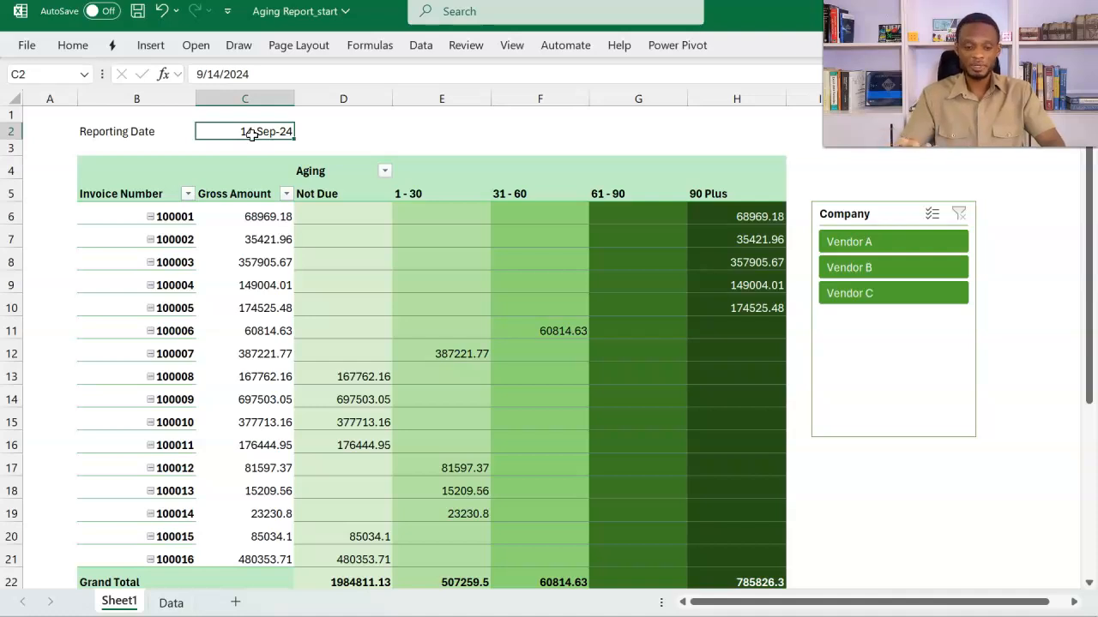
pyautogui.write('12/31/2')
pyautogui.press('Return')
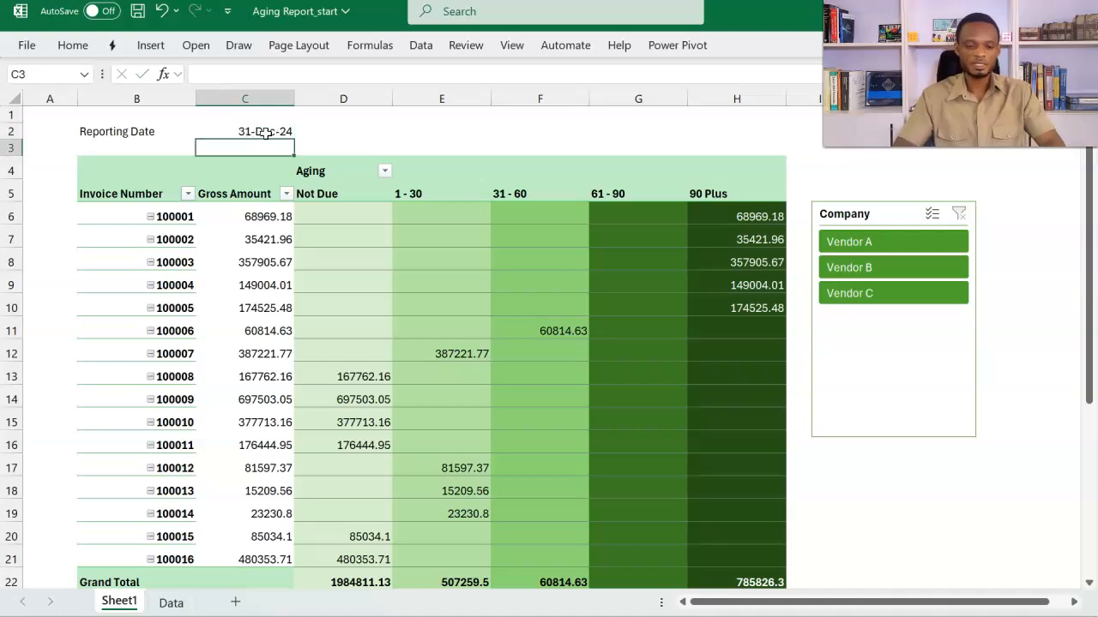
# Refresh all workbook data and check the grand totals of the 31 - 60, 61 - 90 and 90 Plus columns
pyautogui.click(265, 132)
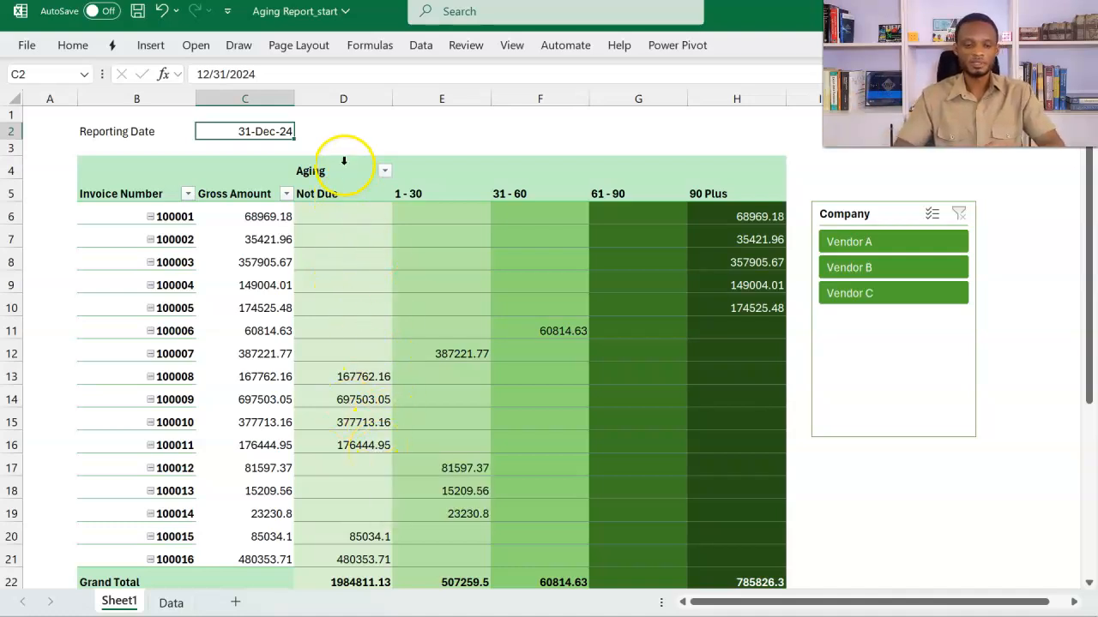
pyautogui.click(417, 47)
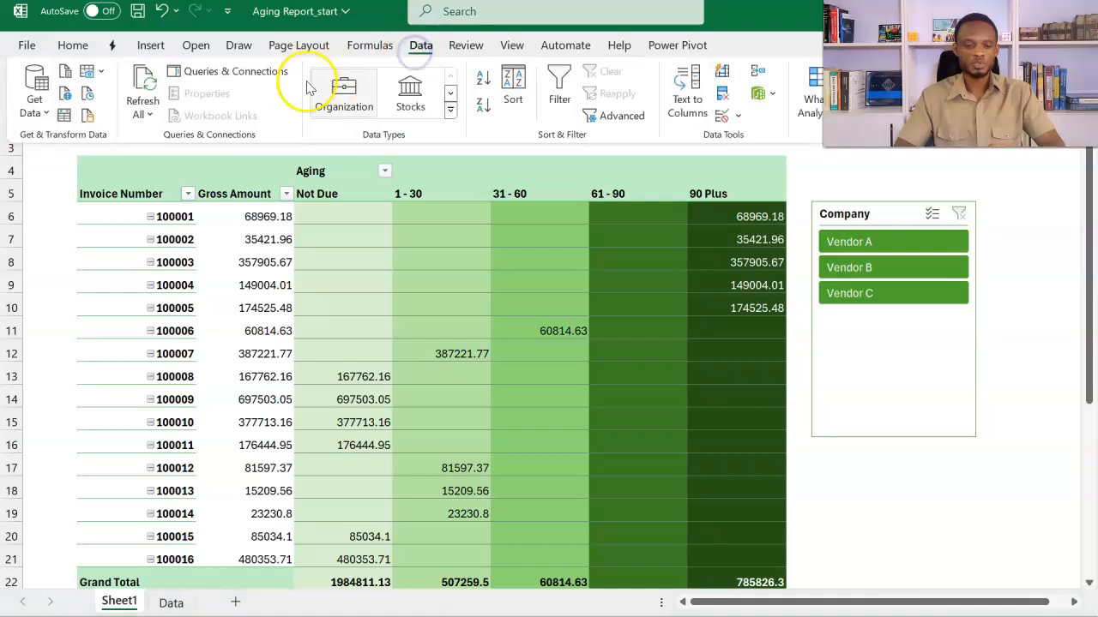
pyautogui.click(148, 119)
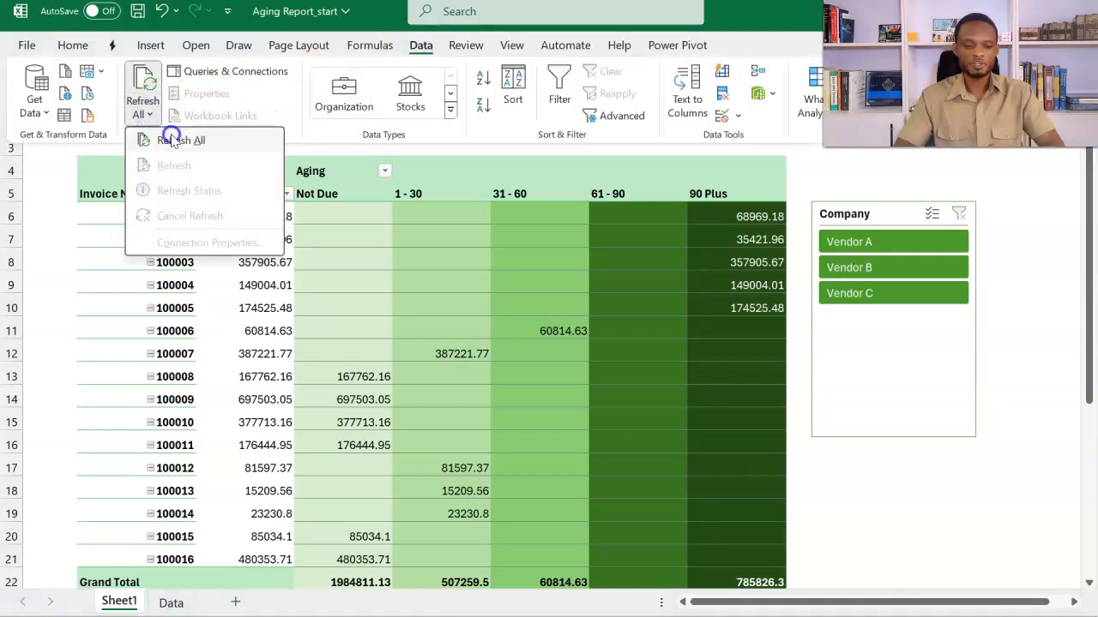
pyautogui.click(169, 138)
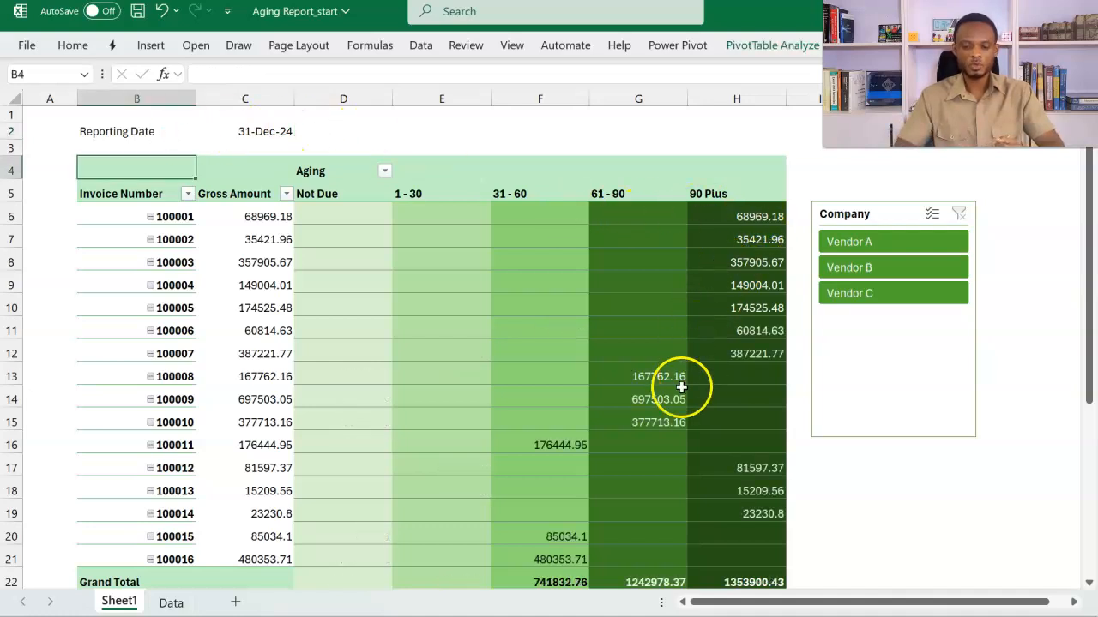
pyautogui.scroll(-1, 698, 436)
pyautogui.moveTo(740, 549); pyautogui.dragTo(560, 545)
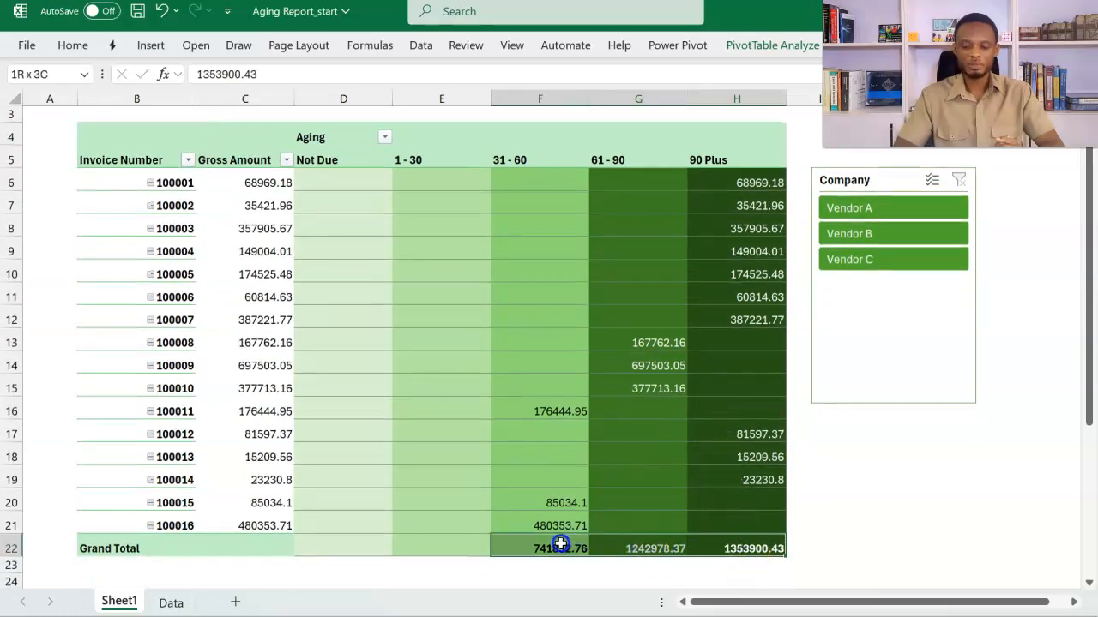
pyautogui.scroll(1, 605, 411)
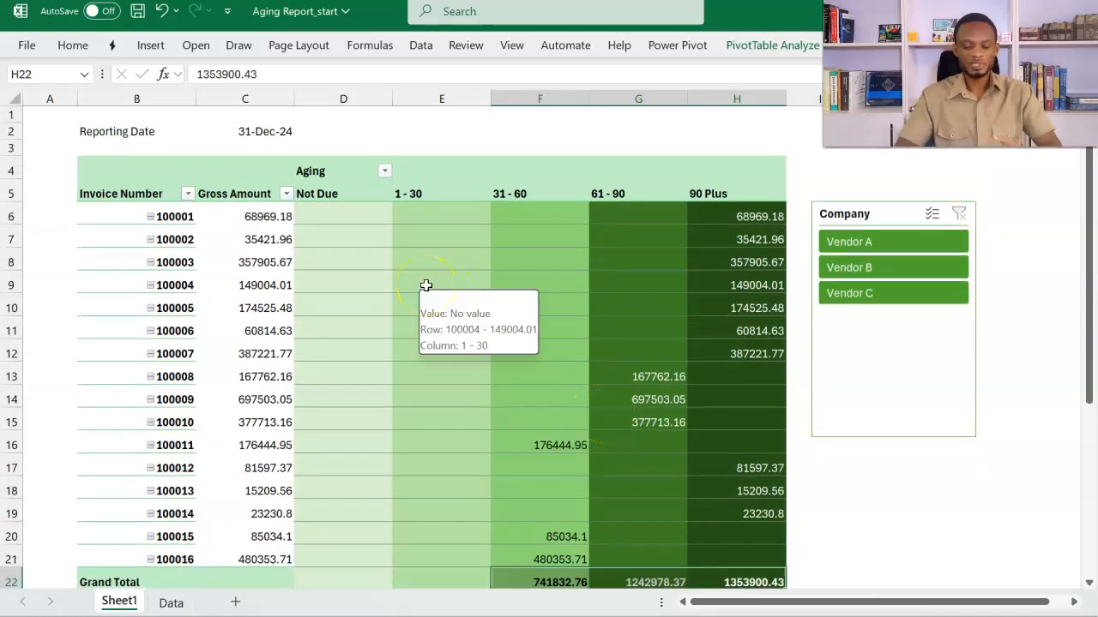
# Rename Sheet1 as Dashboard and go to the invoice table's Company column on the Data sheet
pyautogui.hotkey('alt', 'h')
pyautogui.write('orD')
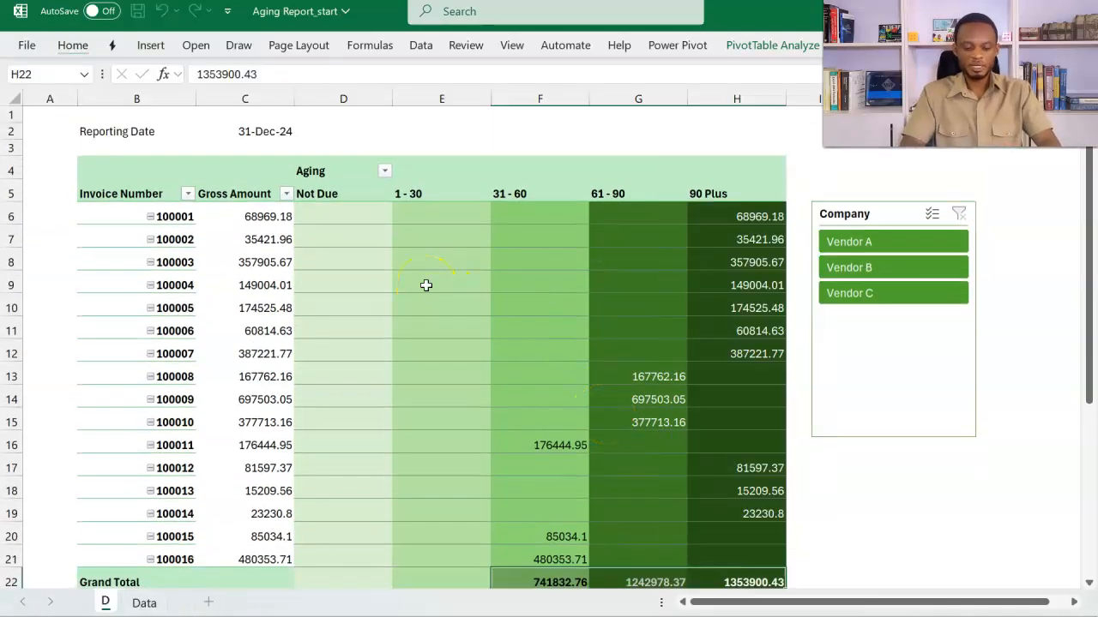
pyautogui.write('ashboard')
pyautogui.press('Return')
pyautogui.click(477, 297)
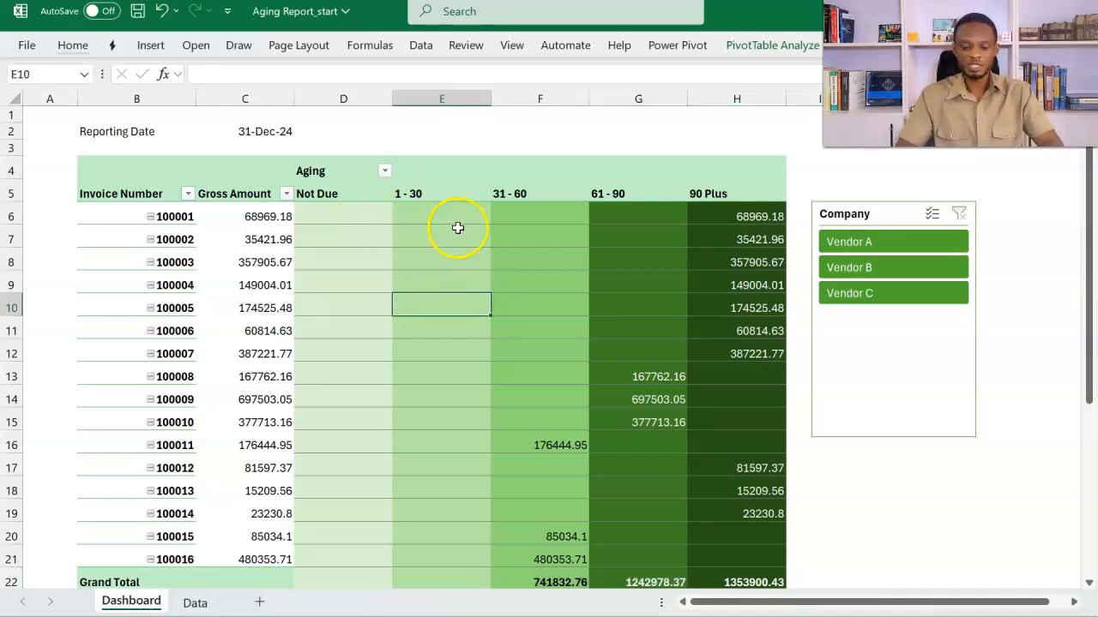
pyautogui.click(194, 603)
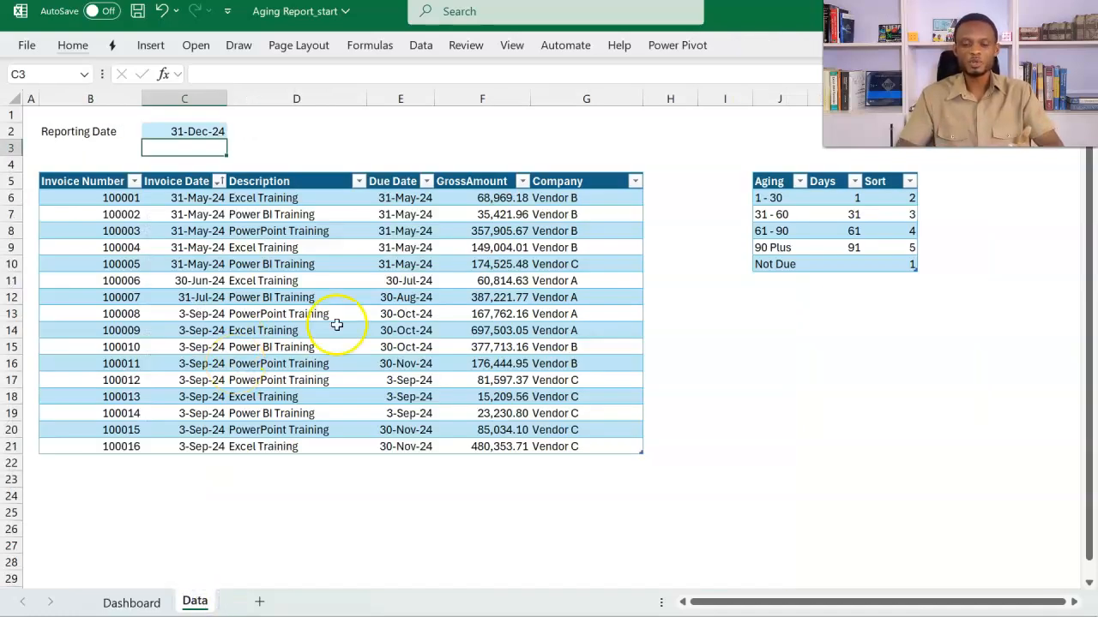
pyautogui.click(547, 278)
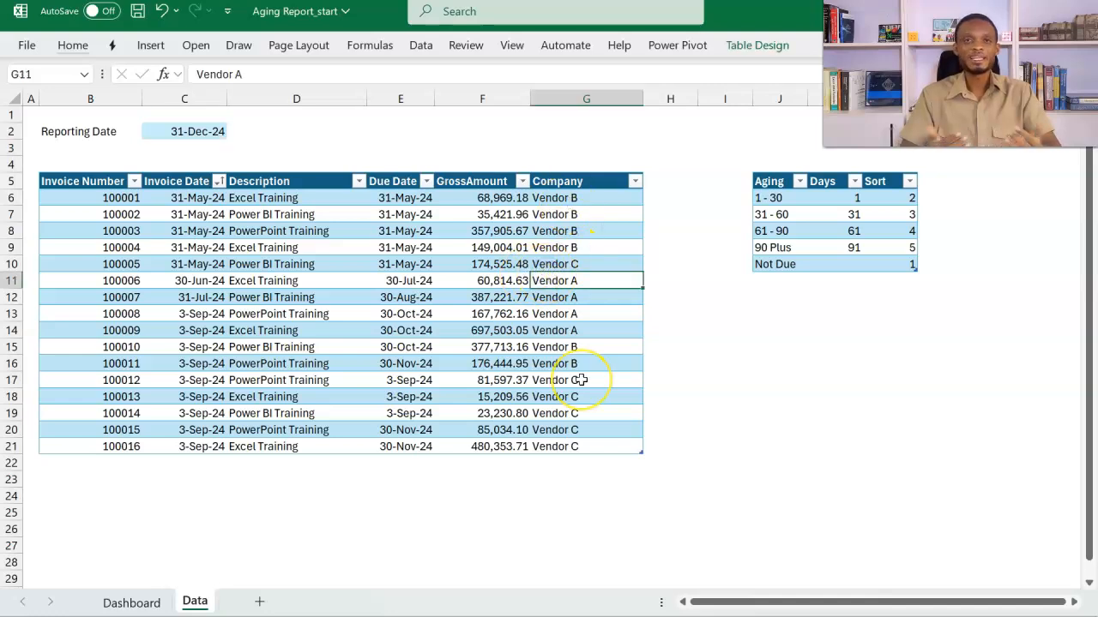